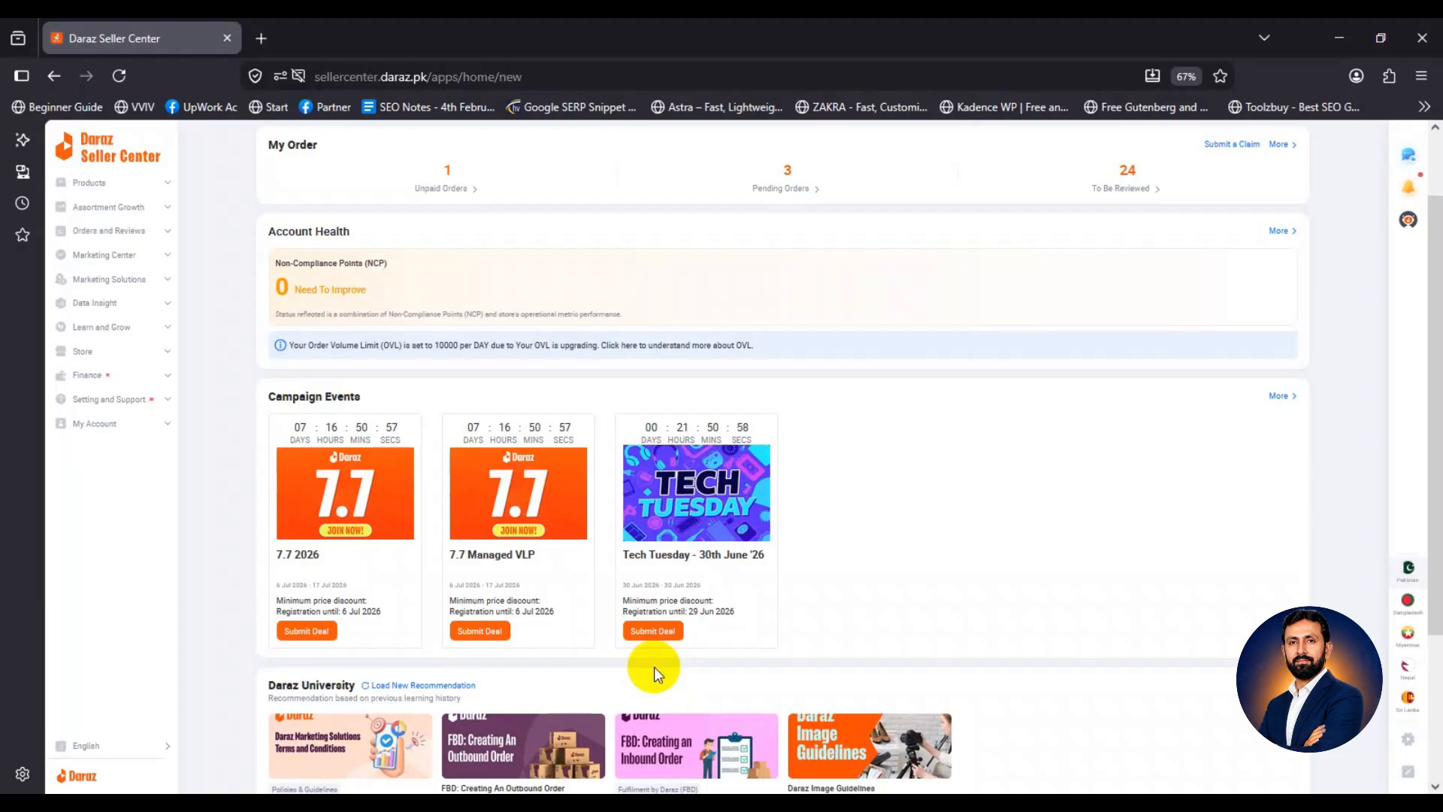
Open the 7.7 Sale 2026 campaign from the Marketing Center's campaigns and enter its 7.7 2026 main entrance campaign.
{"action": "left_click", "coordinate": [143, 256]}
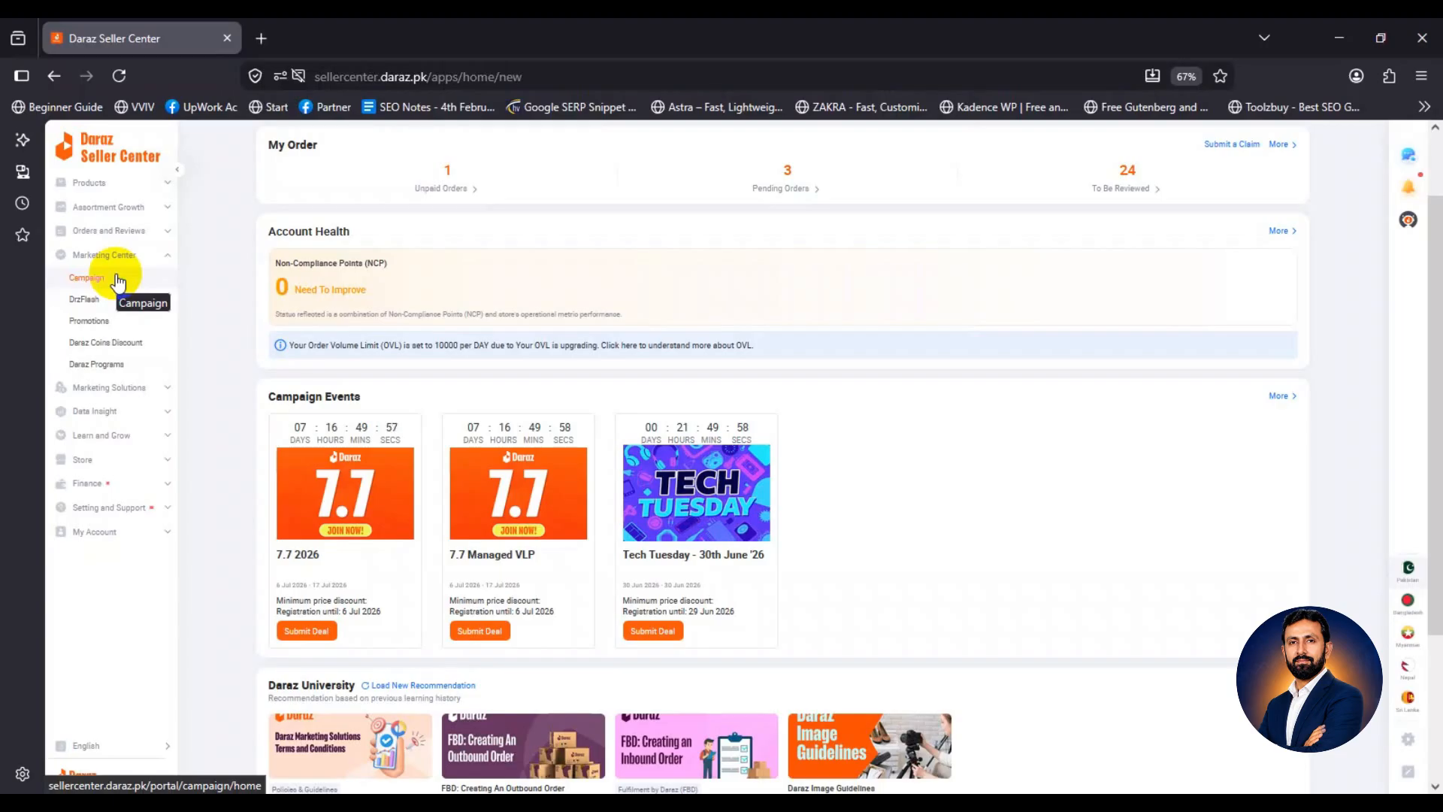
{"action": "left_click", "coordinate": [117, 280]}
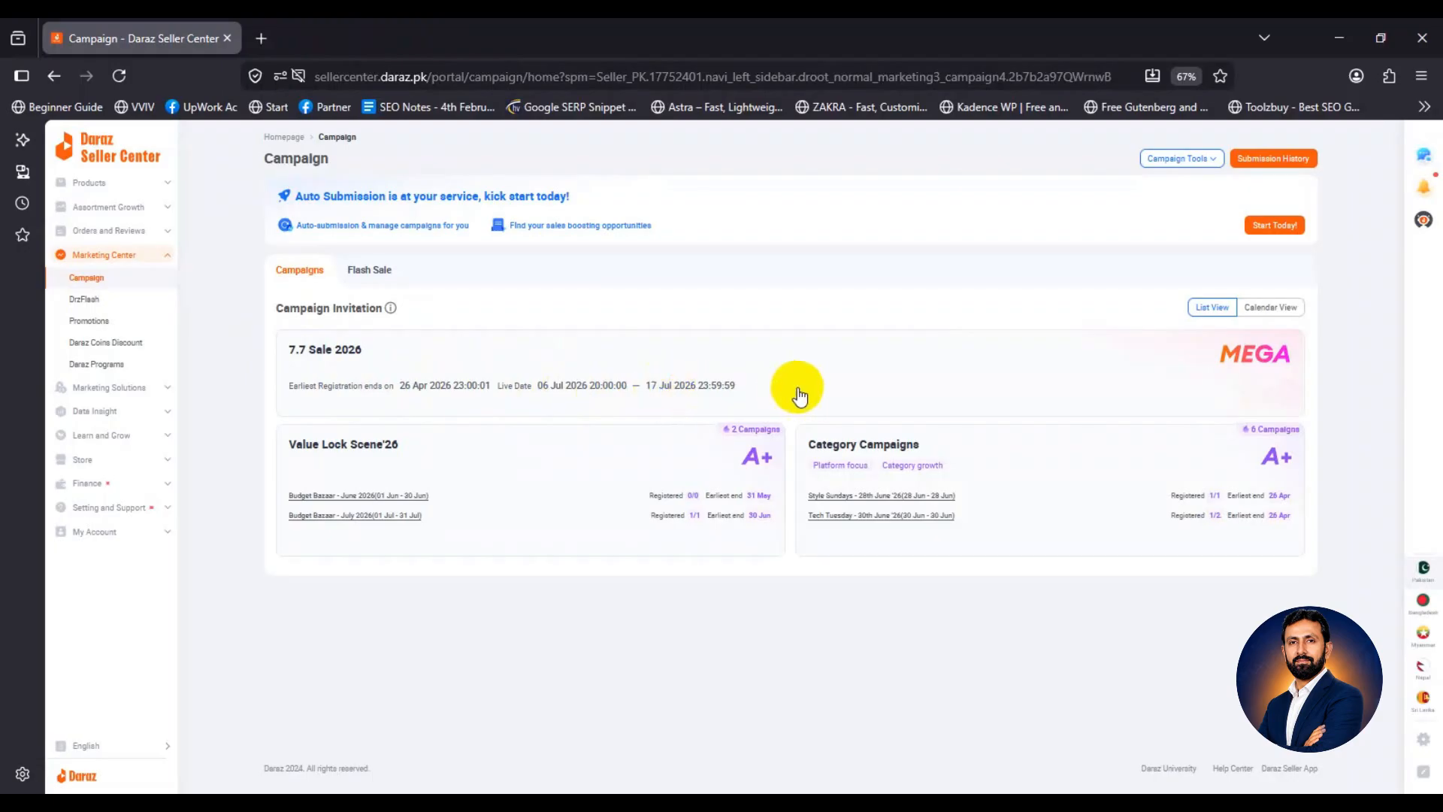
{"action": "left_click", "coordinate": [591, 367]}
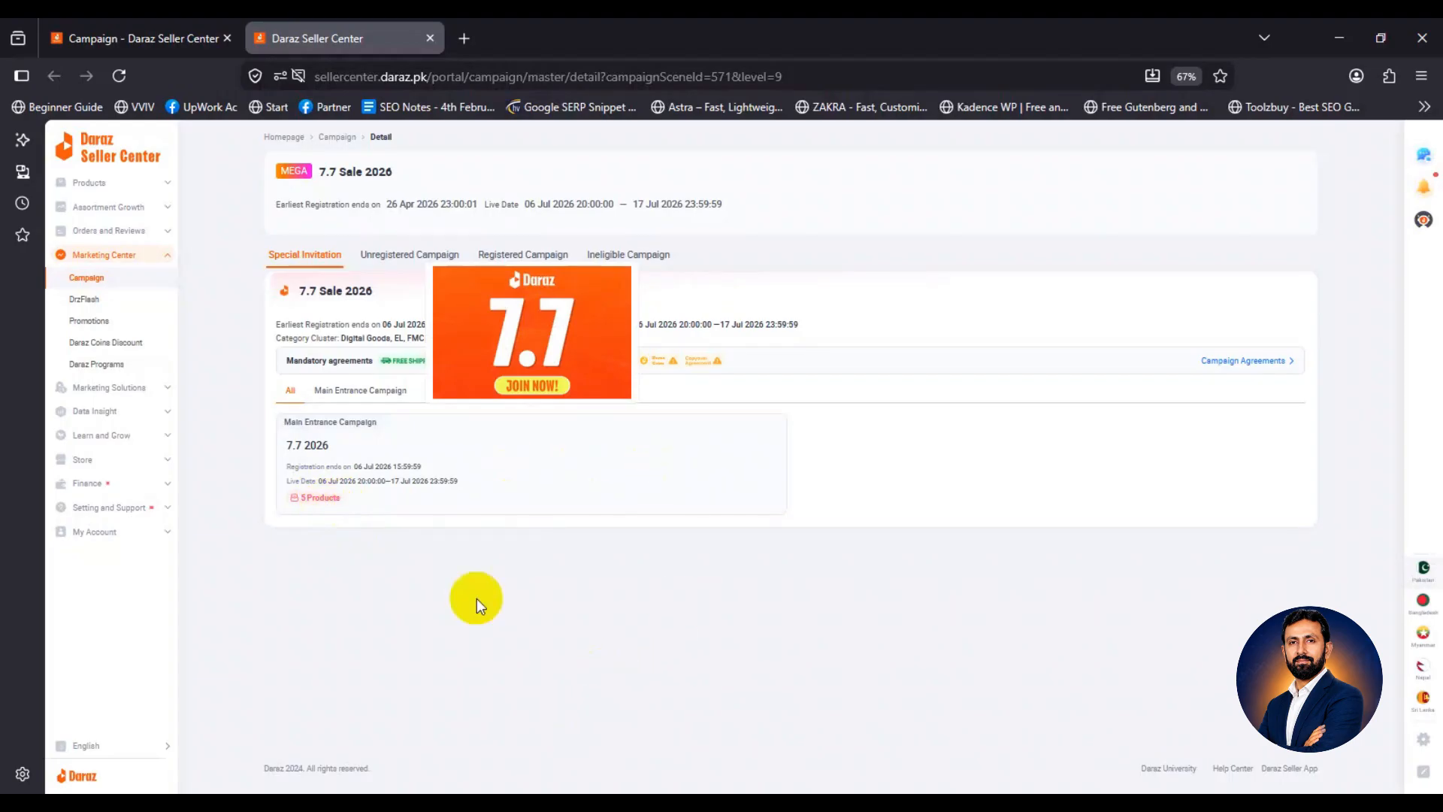
{"action": "left_click", "coordinate": [410, 490]}
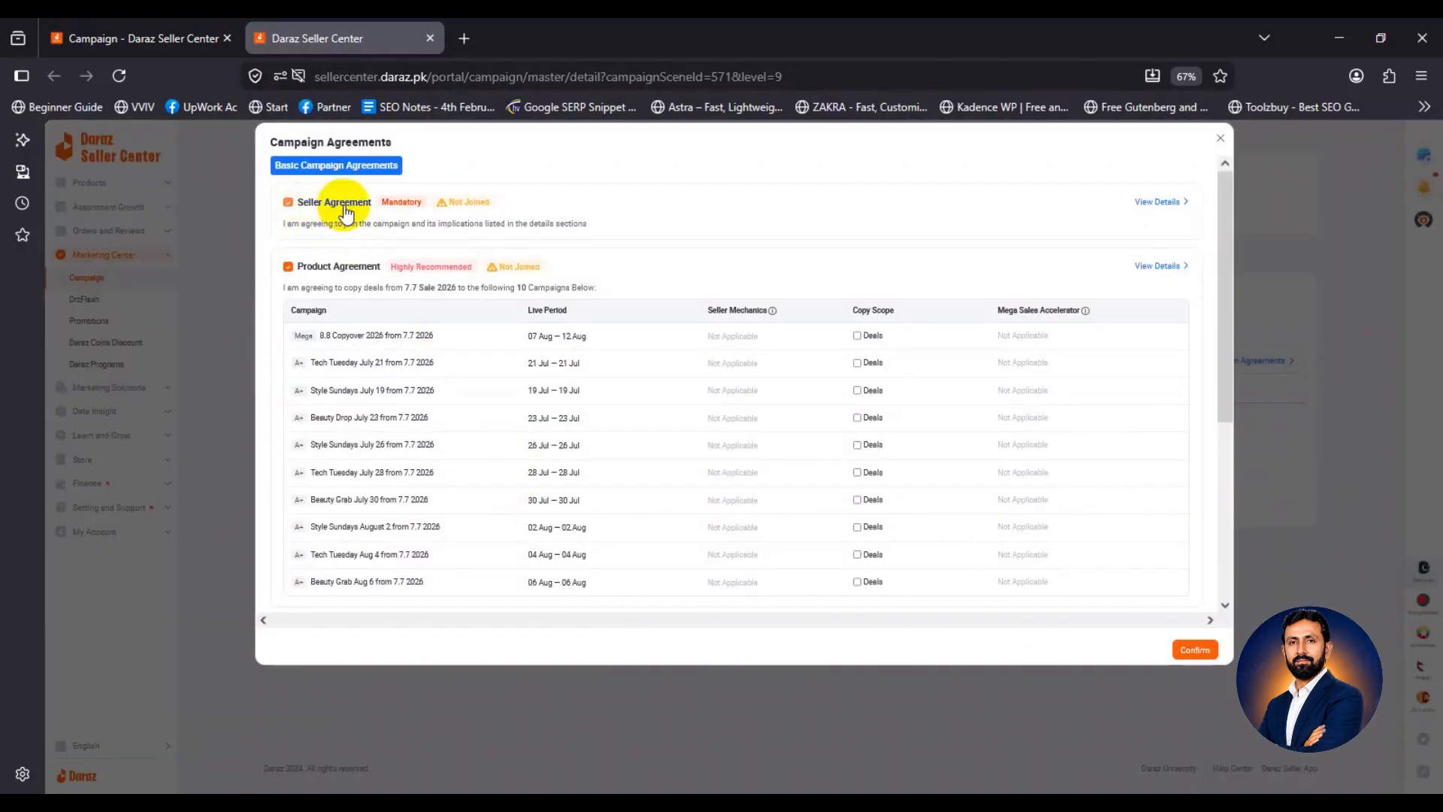
Review the Seller Agreement details and confirm the campaign agreements with Seller and Product Agreement ticked and Daraz Coins Discount unticked.
{"action": "left_click", "coordinate": [1160, 203]}
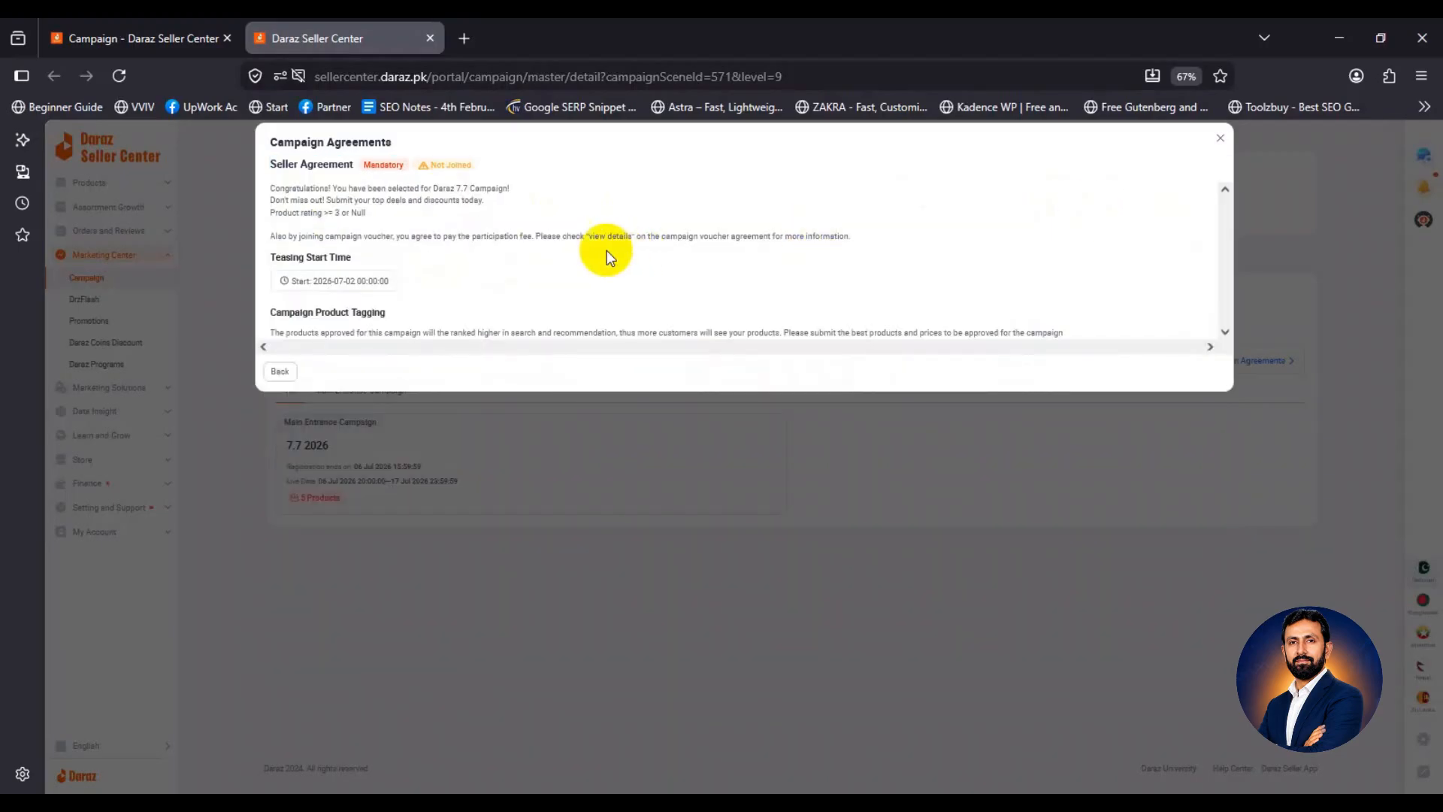
{"action": "left_click", "coordinate": [279, 371]}
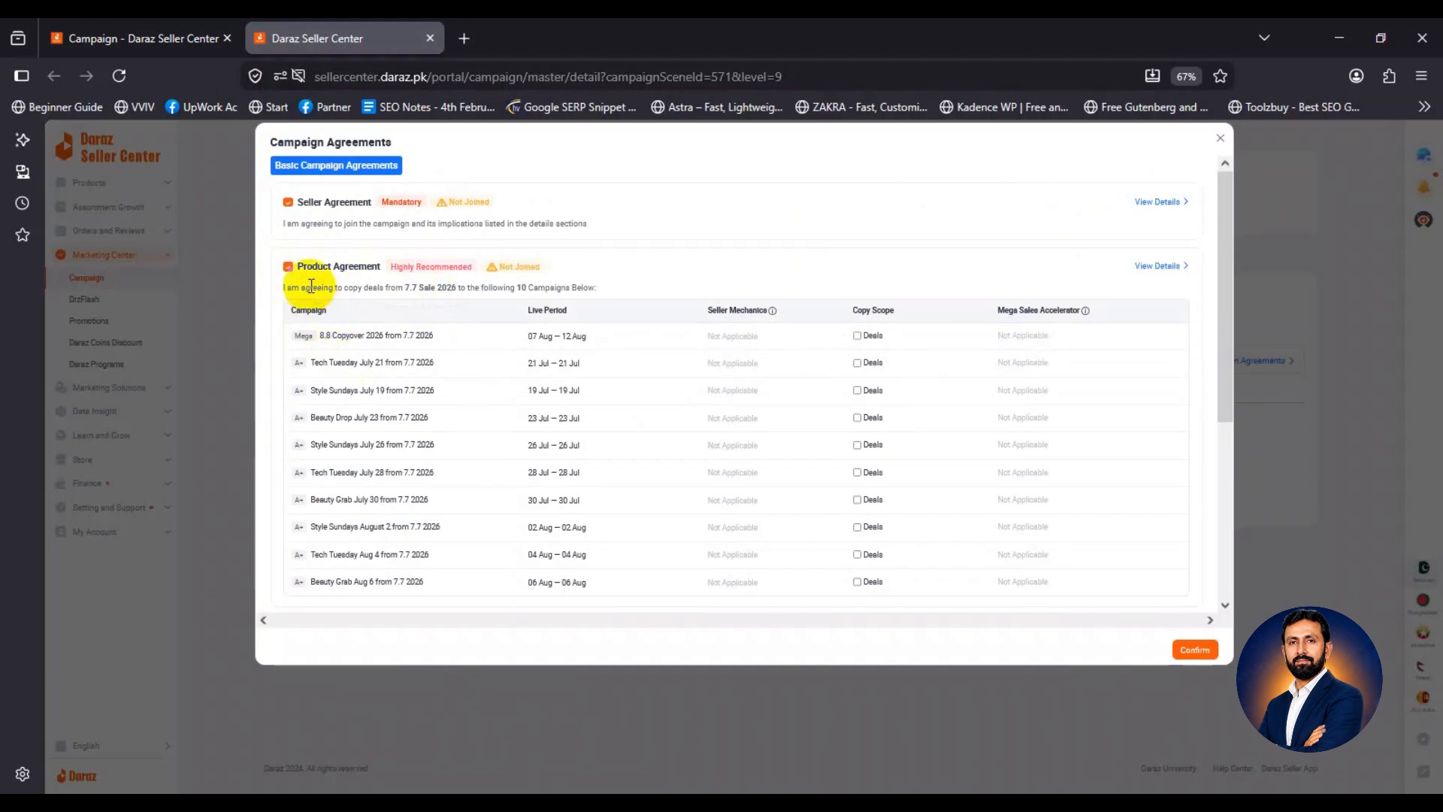
{"action": "left_click", "coordinate": [287, 267]}
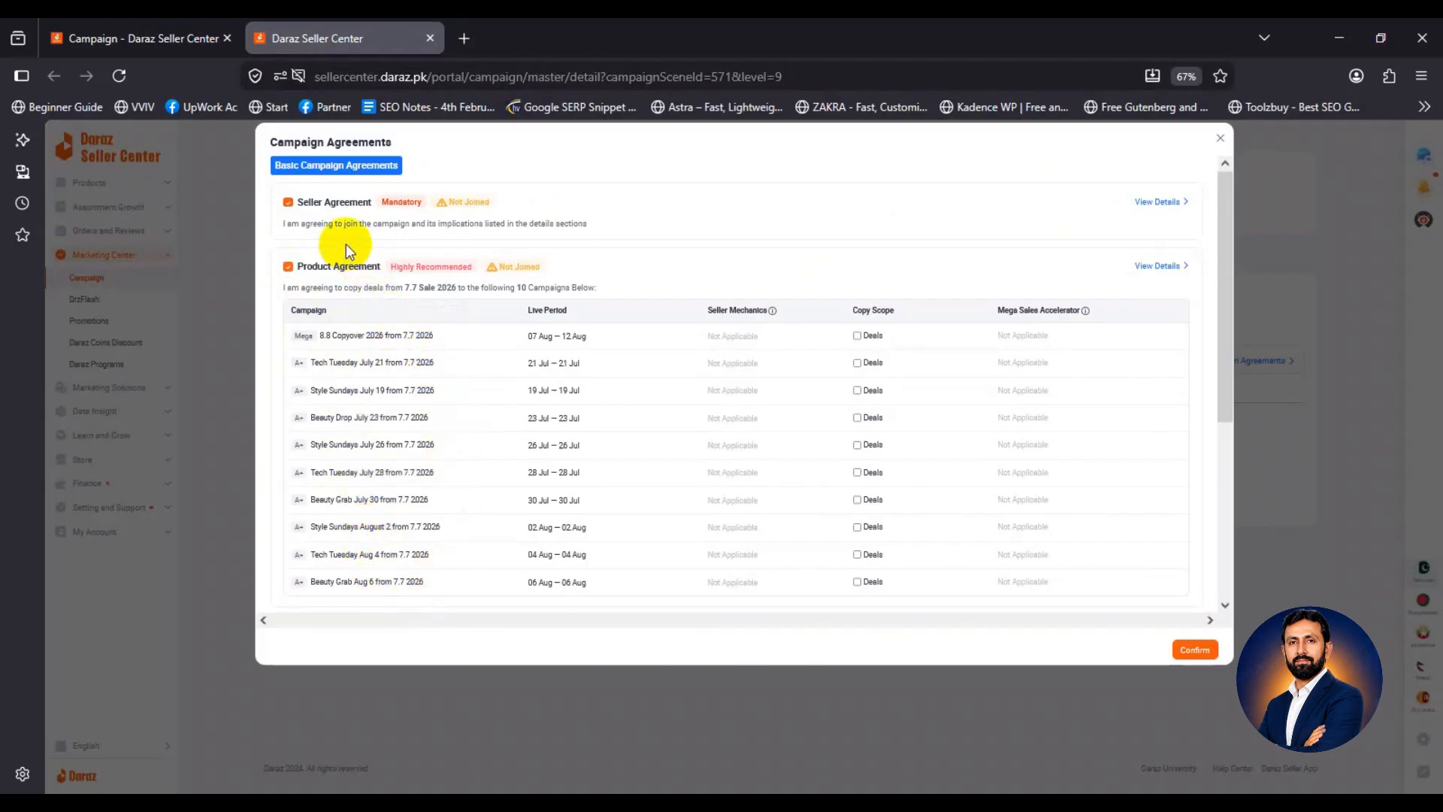
{"action": "scroll", "coordinate": [353, 301], "scroll_direction": "down", "scroll_amount": 4}
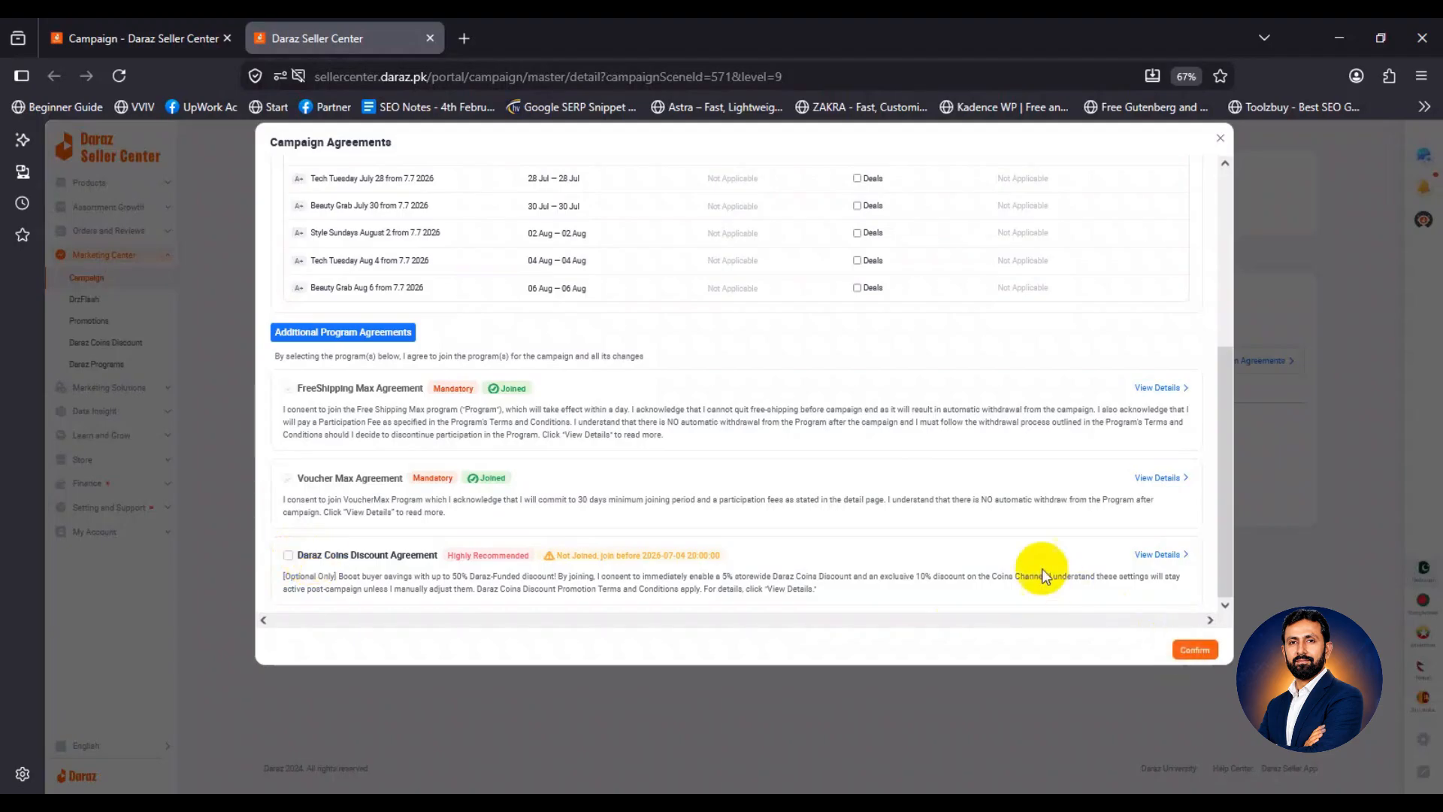
{"action": "left_click", "coordinate": [1193, 653]}
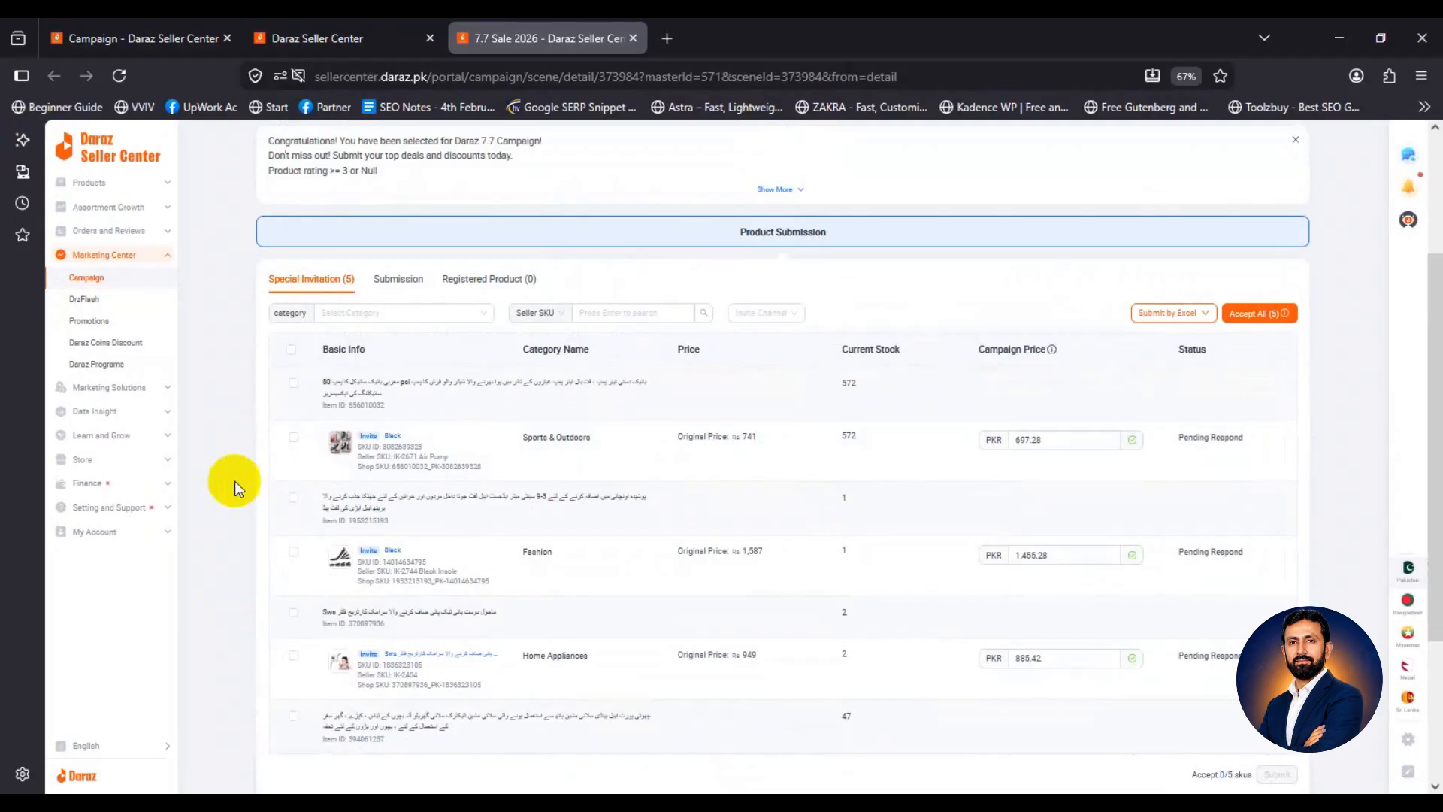
Set the campaign price of the invited Air Pump in Sports & Outdoors to PKR 697.00.
{"action": "scroll", "coordinate": [234, 481], "scroll_direction": "down", "scroll_amount": 3}
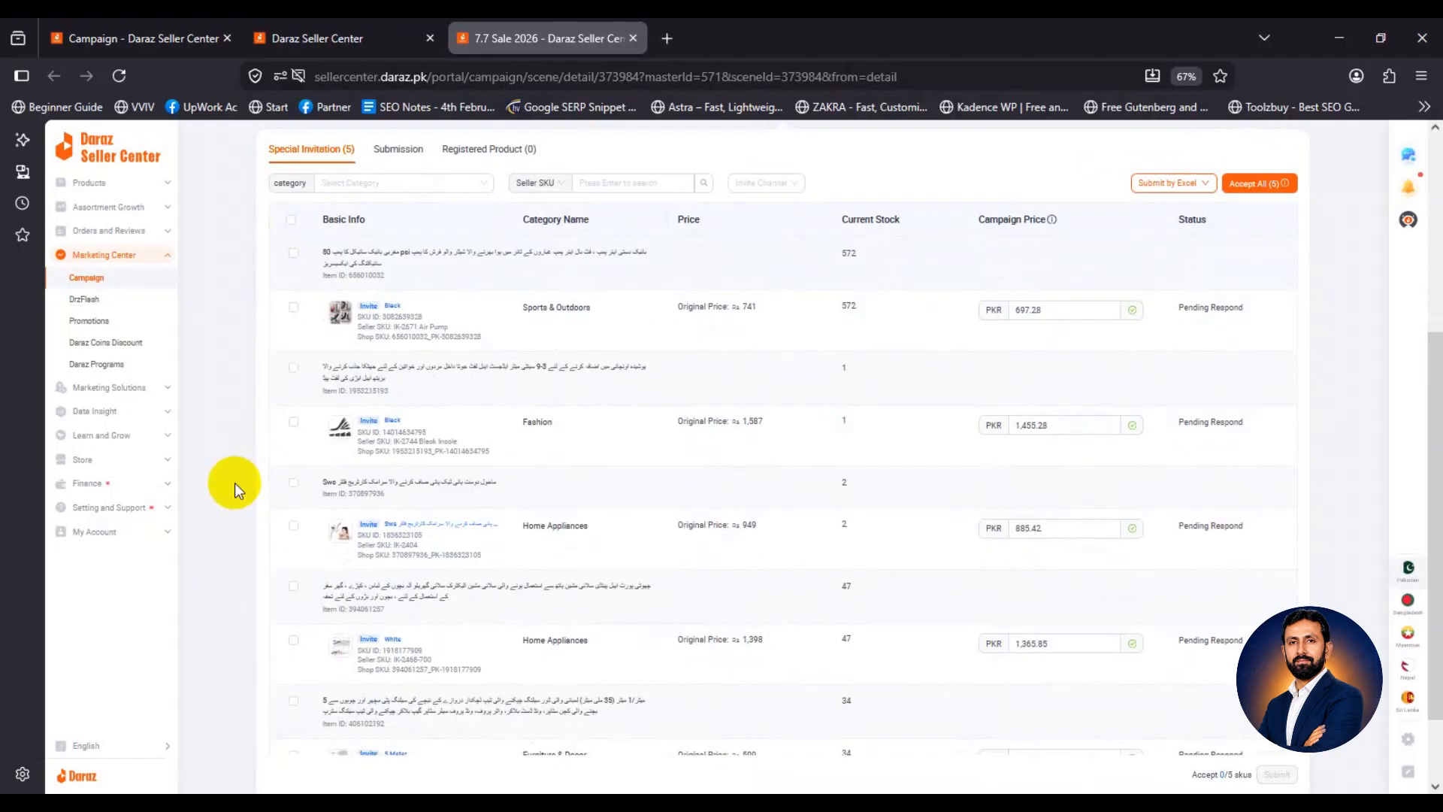
{"action": "scroll", "coordinate": [235, 483], "scroll_direction": "up", "scroll_amount": 1}
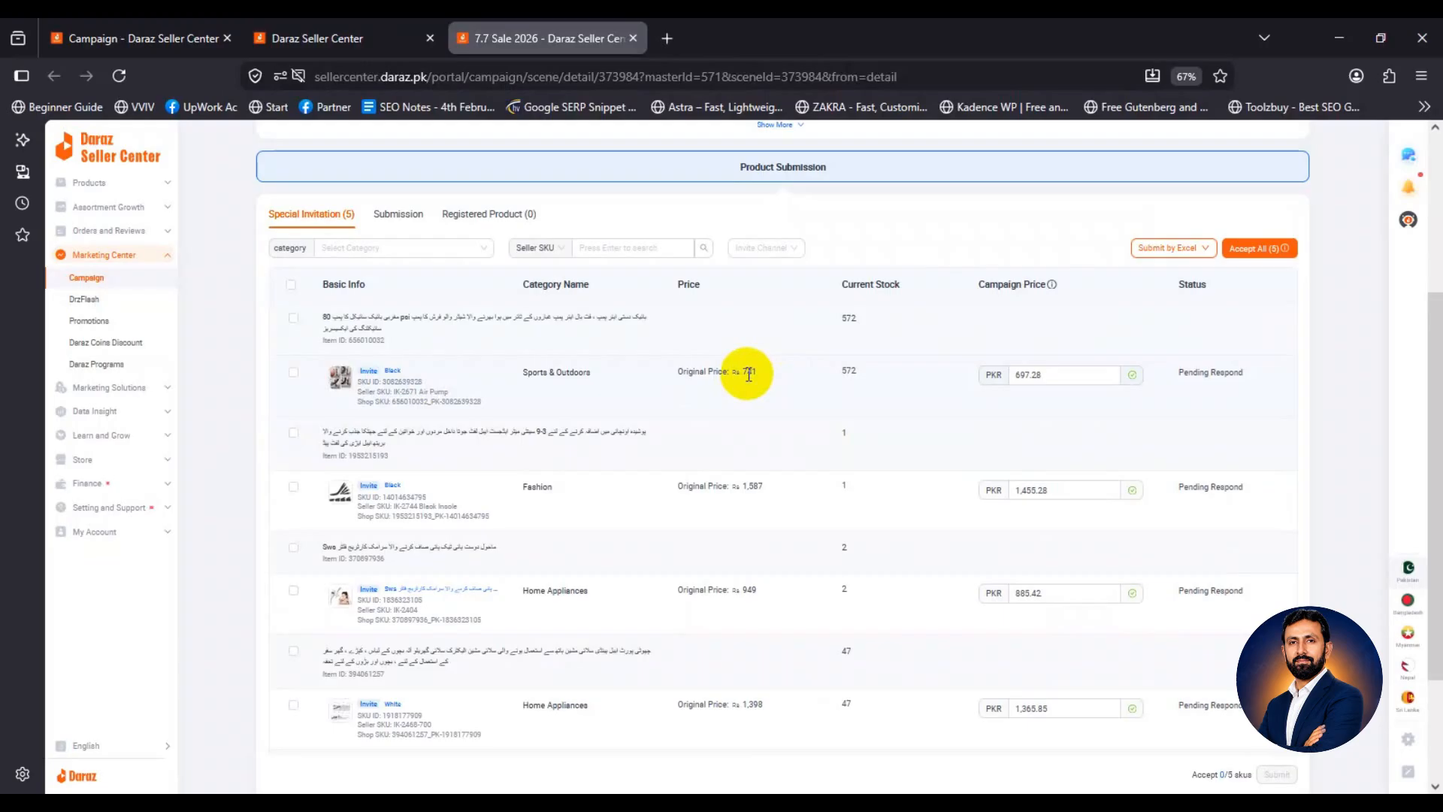
{"action": "left_click_drag", "start_coordinate": [742, 371], "coordinate": [756, 371]}
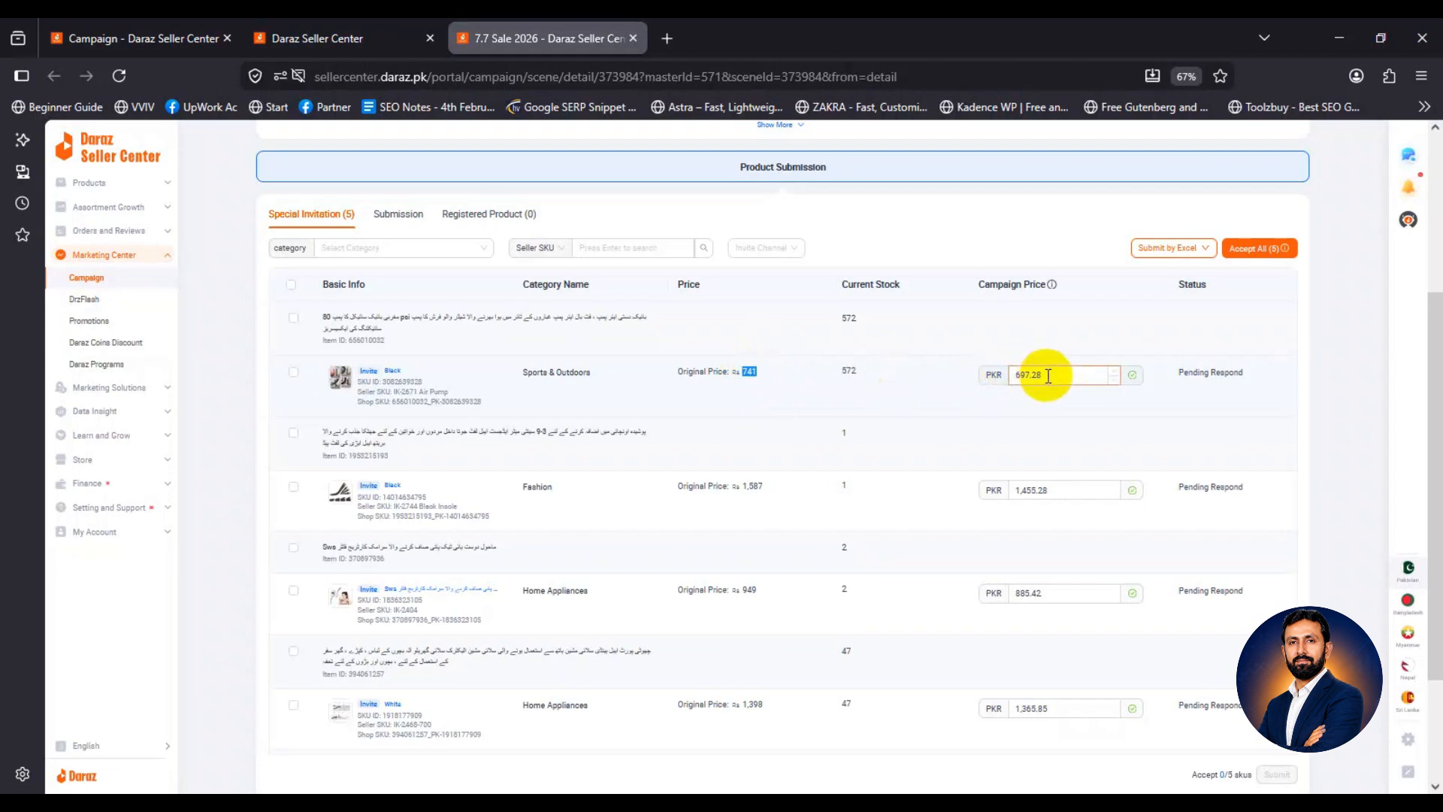
{"action": "left_click", "coordinate": [1049, 376]}
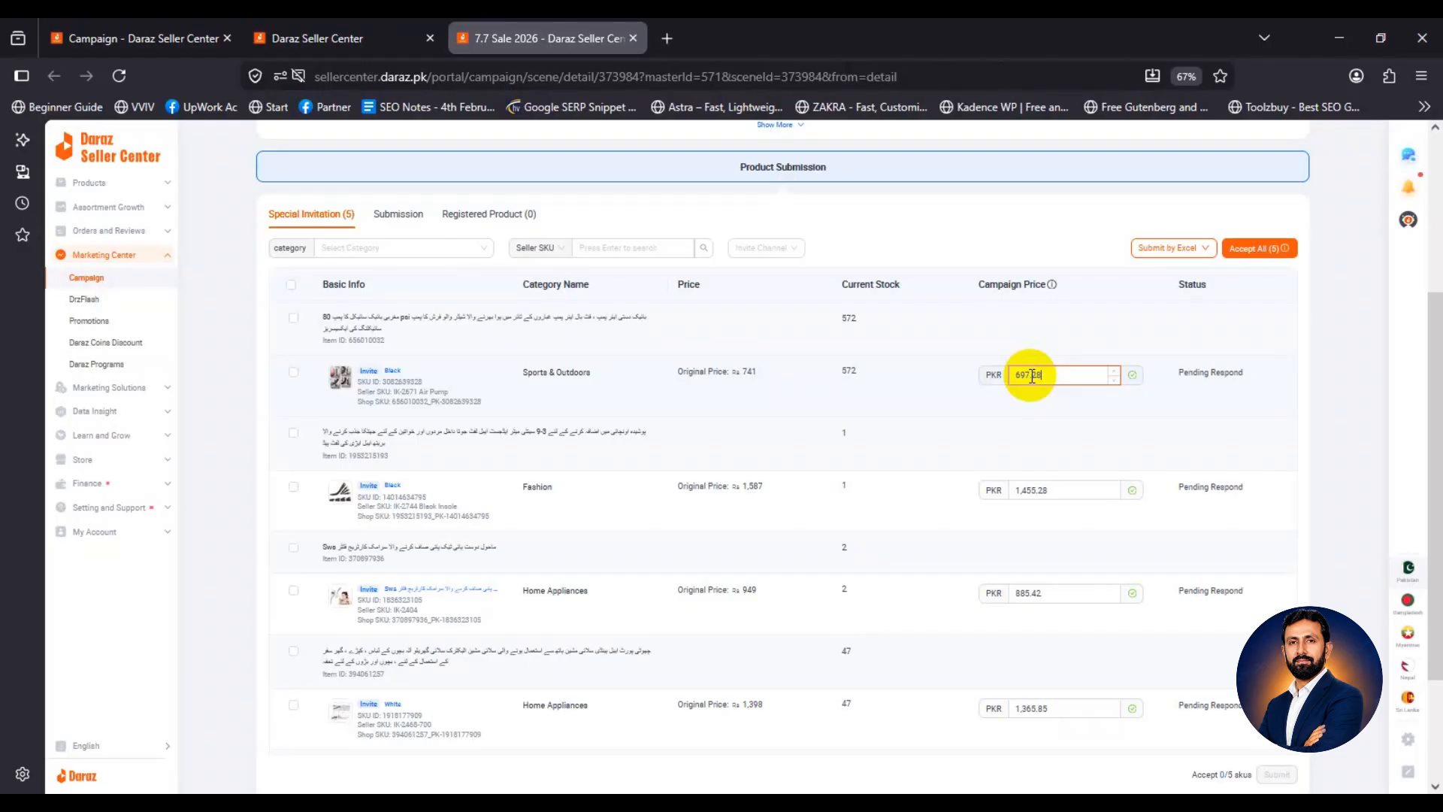
{"action": "left_click_drag", "start_coordinate": [1028, 374], "coordinate": [1059, 372]}
{"action": "type", "text": "00"}
Set the campaign price of the invited Black Insole in Fashion to PKR 1,455.00.
{"action": "left_click", "coordinate": [1039, 491]}
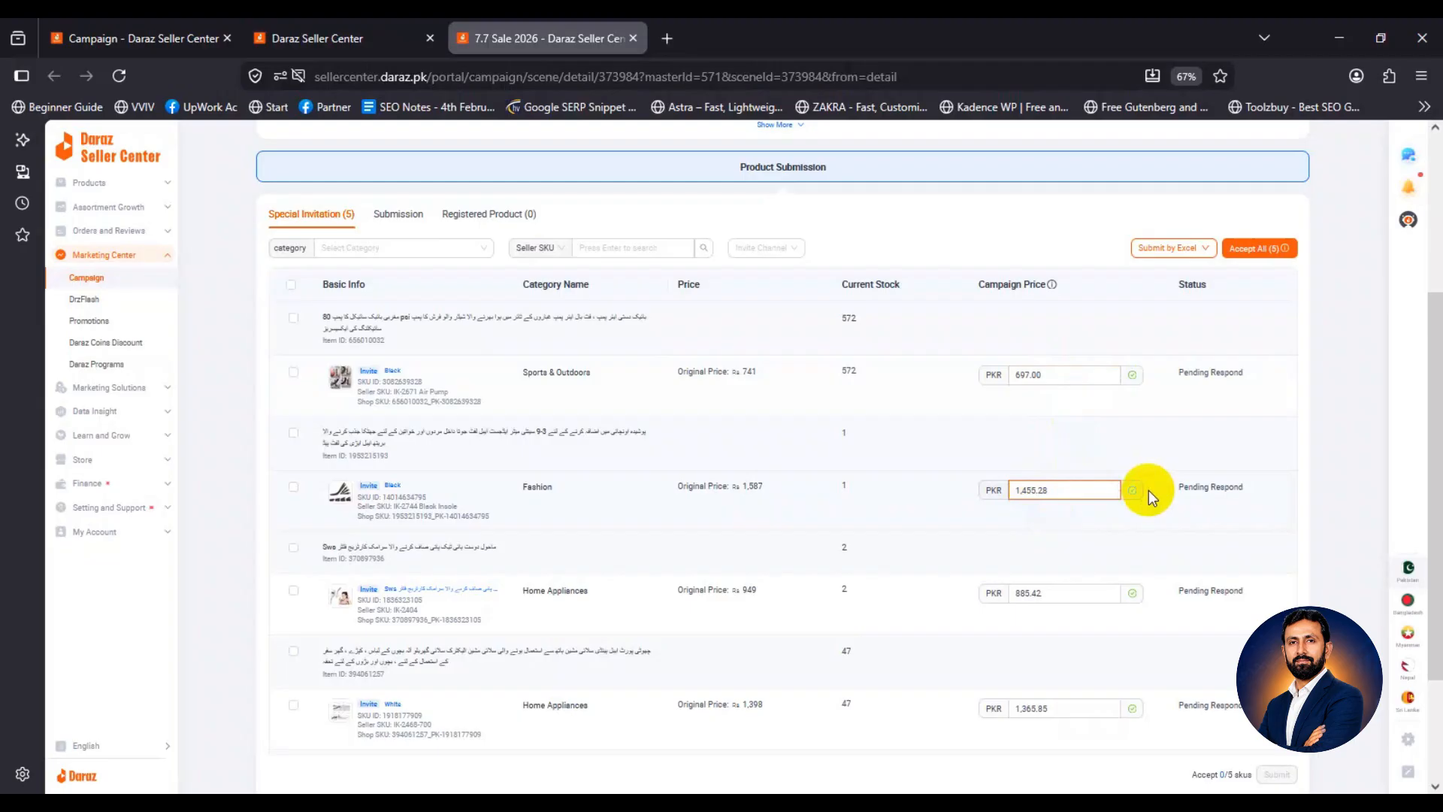
{"action": "double_click", "coordinate": [1040, 491]}
{"action": "type", "text": "00"}
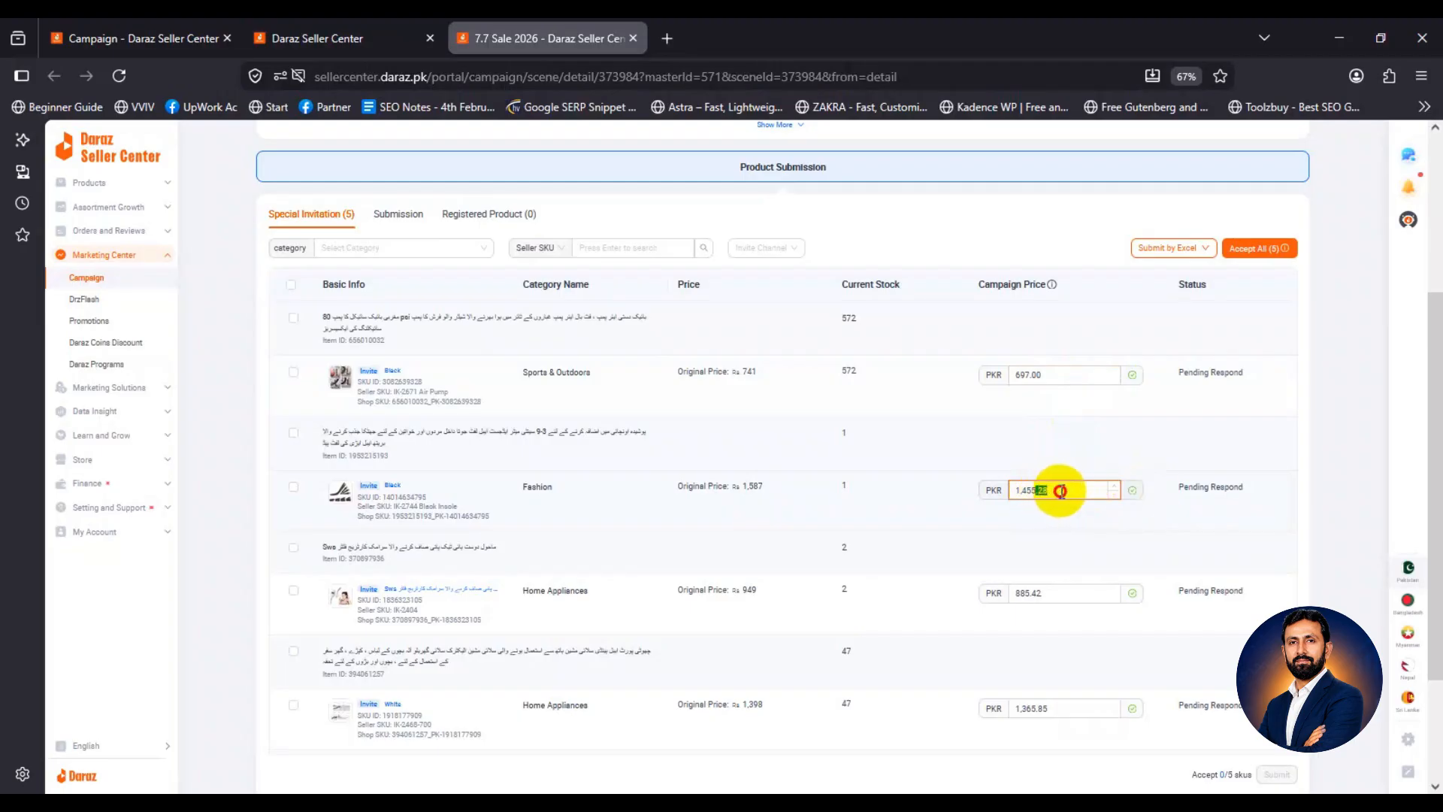
Select all invited products except the IK-2404 home appliance, submit them to the campaign and check the registered products.
{"action": "scroll", "coordinate": [220, 597], "scroll_direction": "down", "scroll_amount": 3}
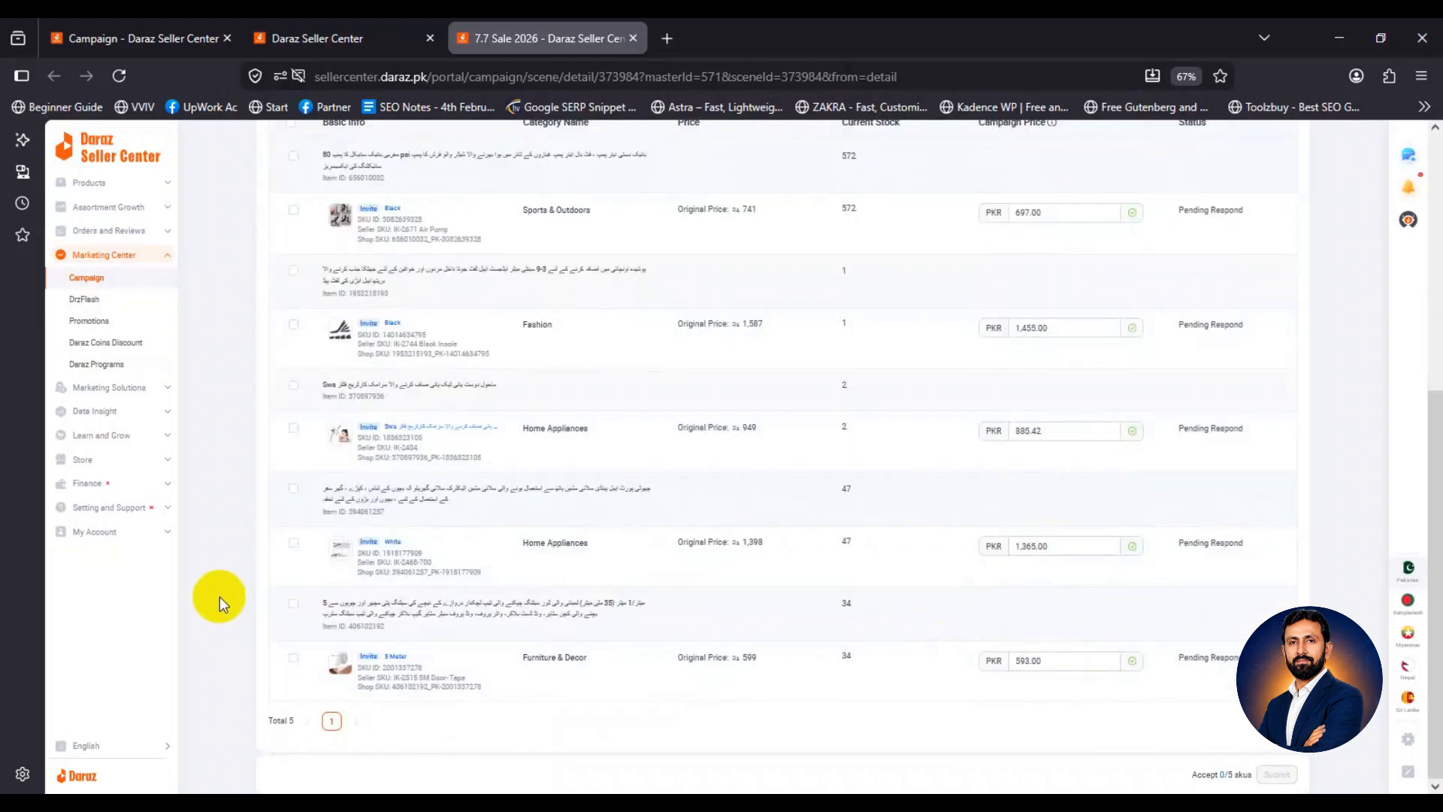
{"action": "scroll", "coordinate": [235, 591], "scroll_direction": "up", "scroll_amount": 1}
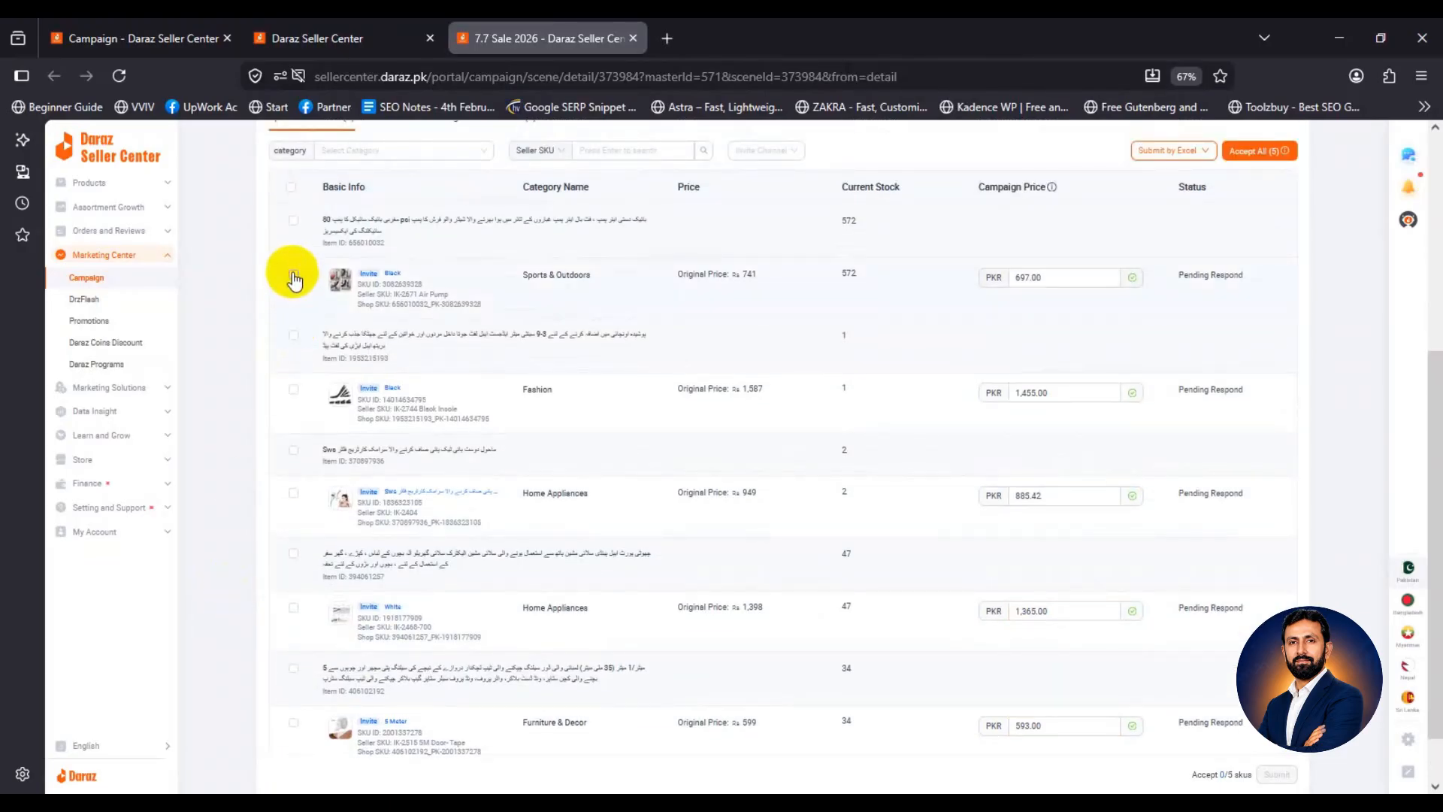
{"action": "left_click", "coordinate": [293, 194]}
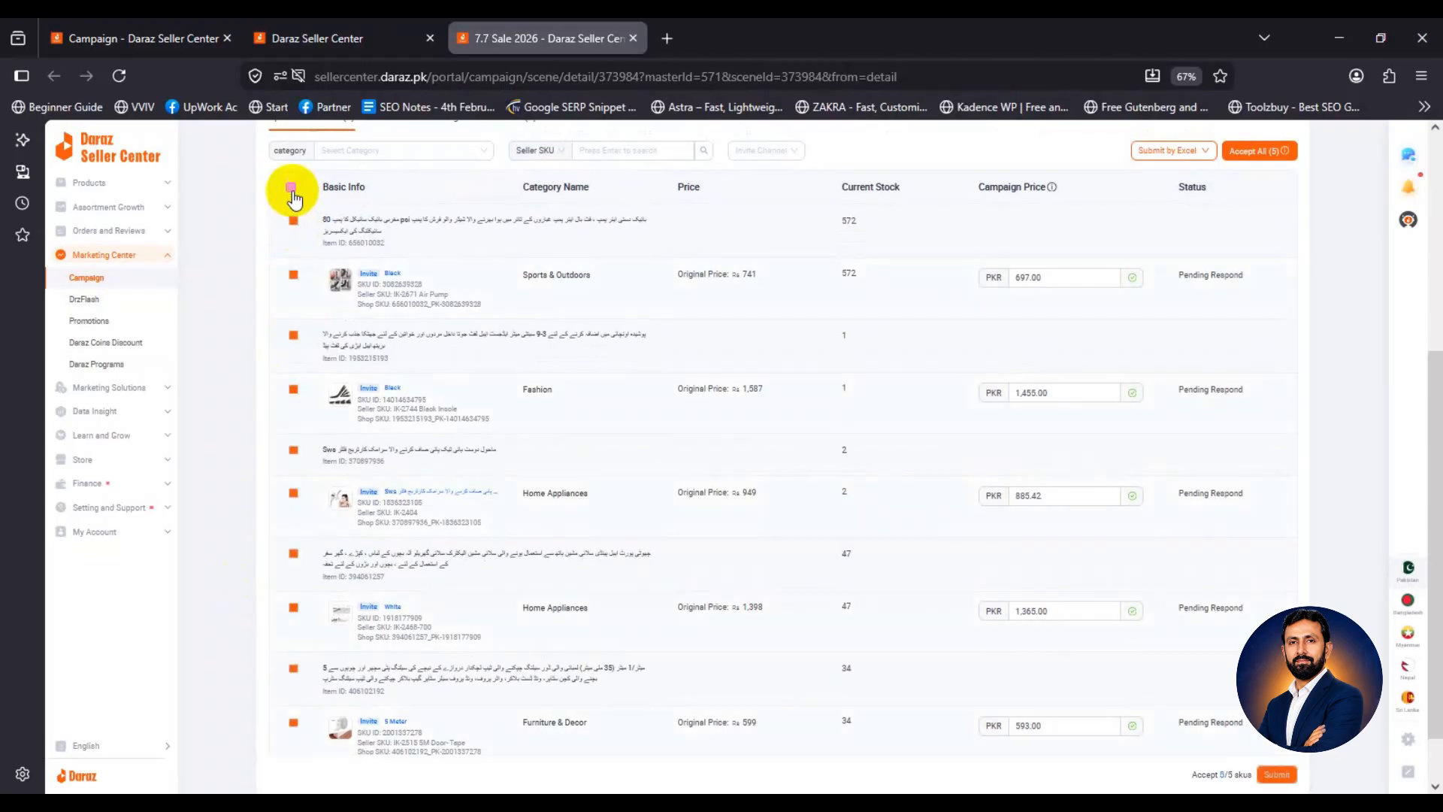
{"action": "left_click", "coordinate": [293, 451]}
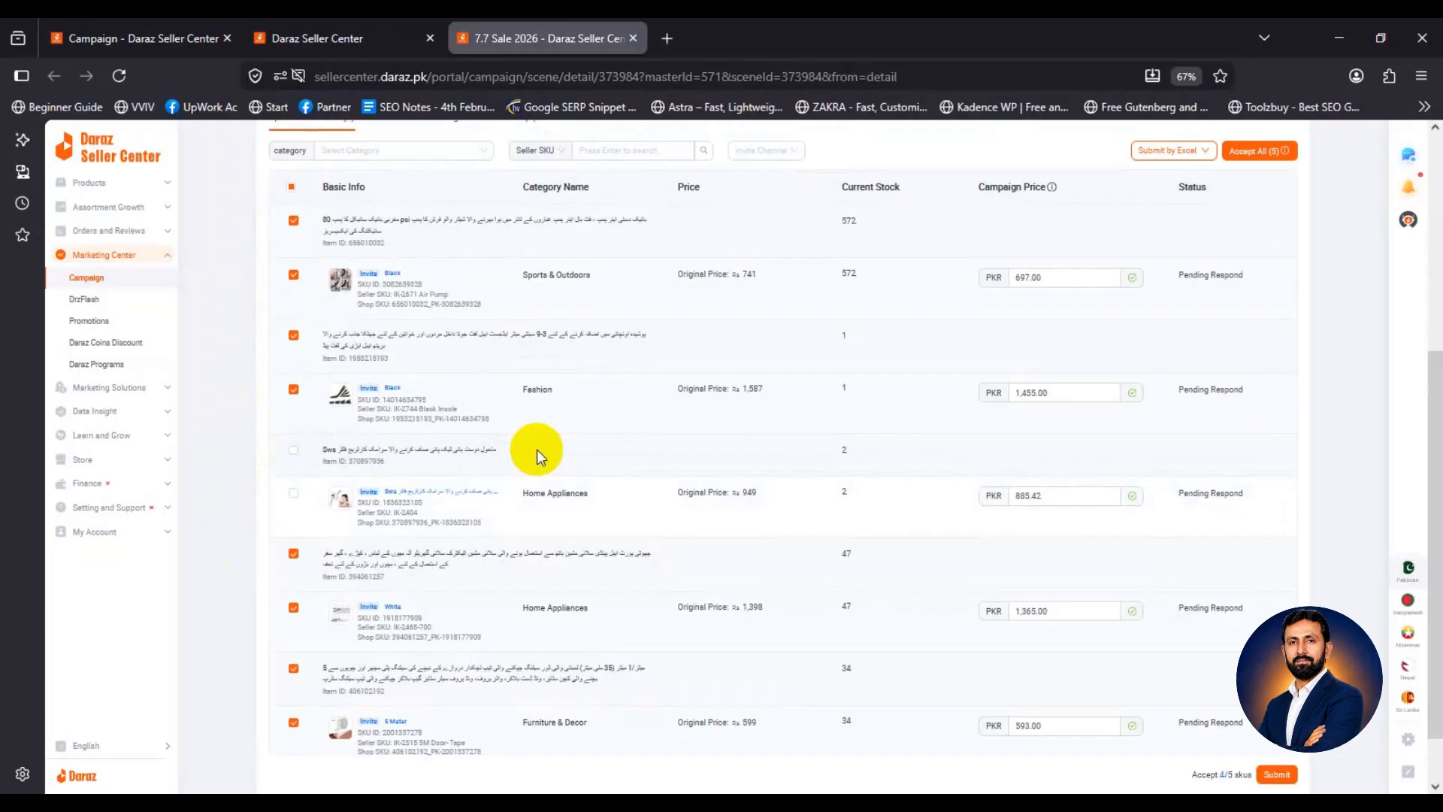
{"action": "scroll", "coordinate": [537, 449], "scroll_direction": "down", "scroll_amount": 2}
{"action": "scroll", "coordinate": [970, 527], "scroll_direction": "up", "scroll_amount": 4}
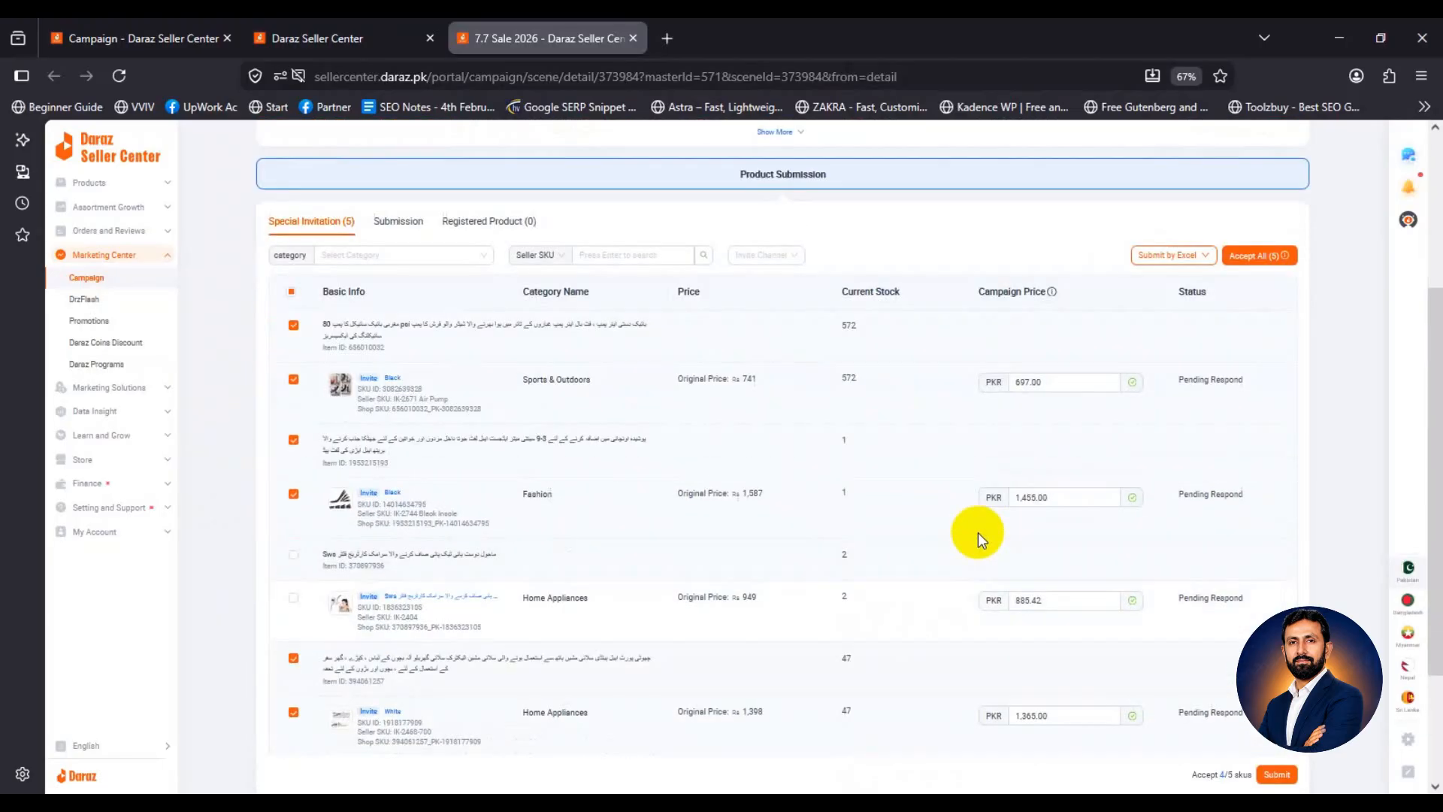
{"action": "scroll", "coordinate": [977, 532], "scroll_direction": "down", "scroll_amount": 2}
{"action": "left_click", "coordinate": [1279, 776]}
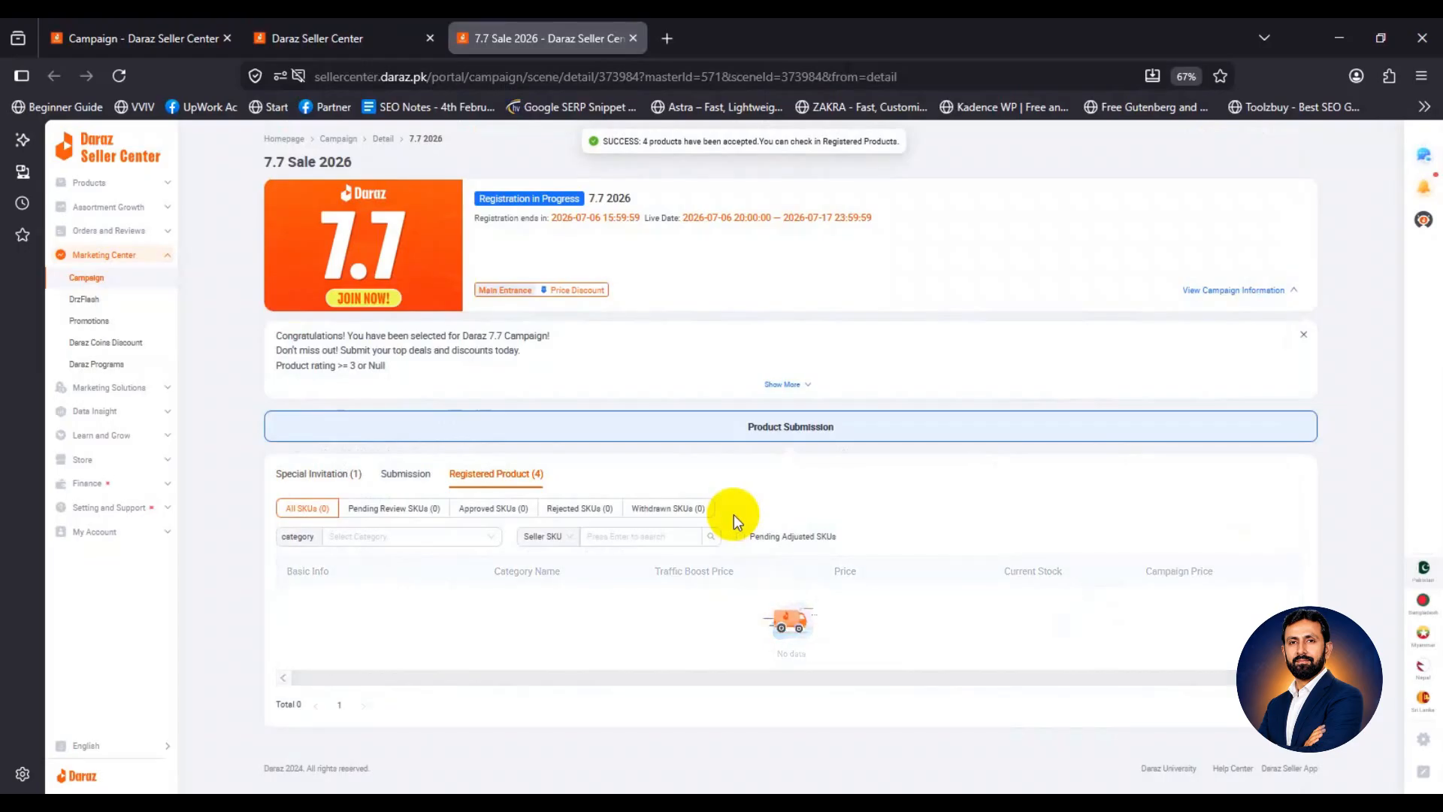
{"action": "scroll", "coordinate": [654, 606], "scroll_direction": "down", "scroll_amount": 3}
{"action": "scroll", "coordinate": [654, 606], "scroll_direction": "up", "scroll_amount": 3}
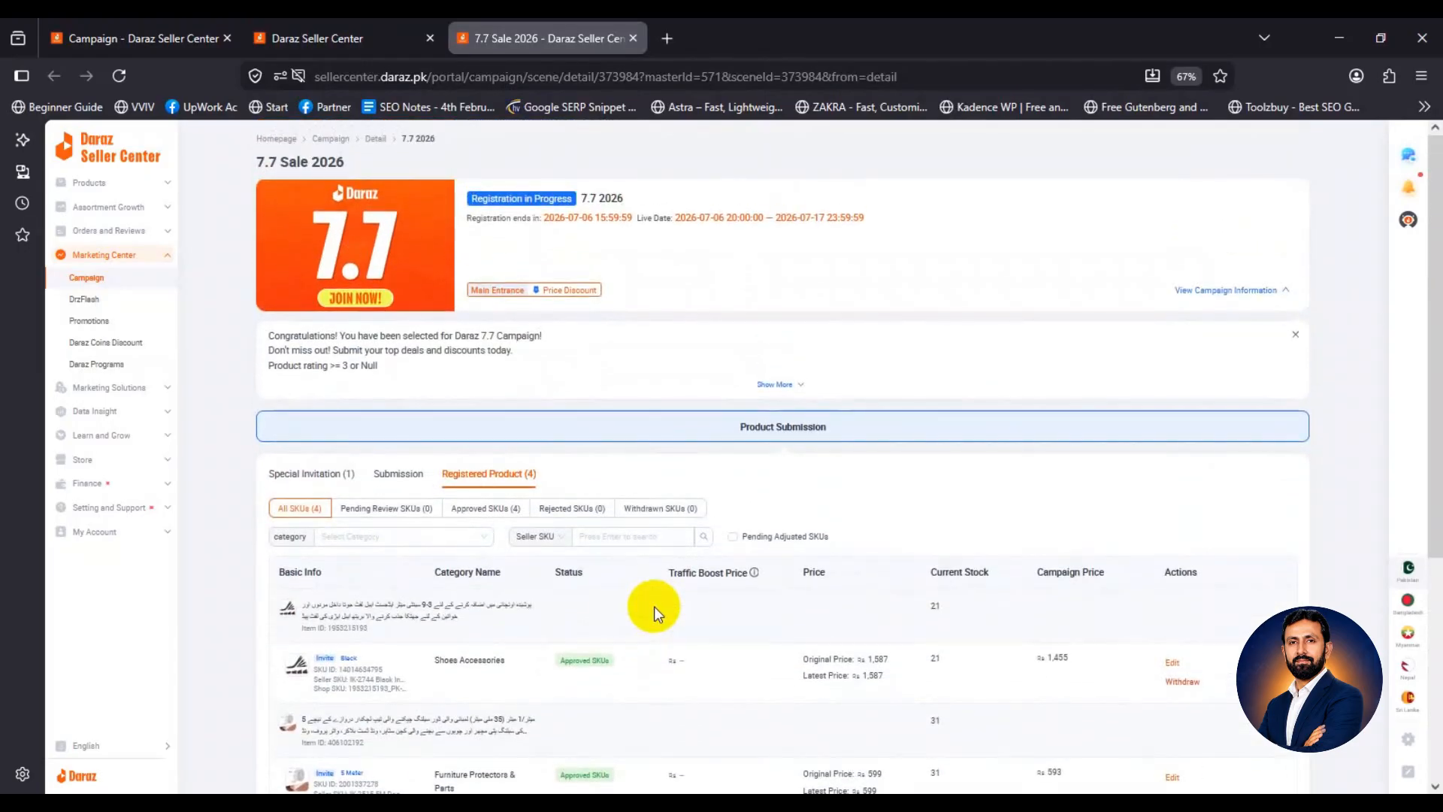
Start adding products to the campaign submission and select the black Home GYM, multicolor Anti Child Lost and white IK-2611 wall sticker.
{"action": "left_click", "coordinate": [404, 475]}
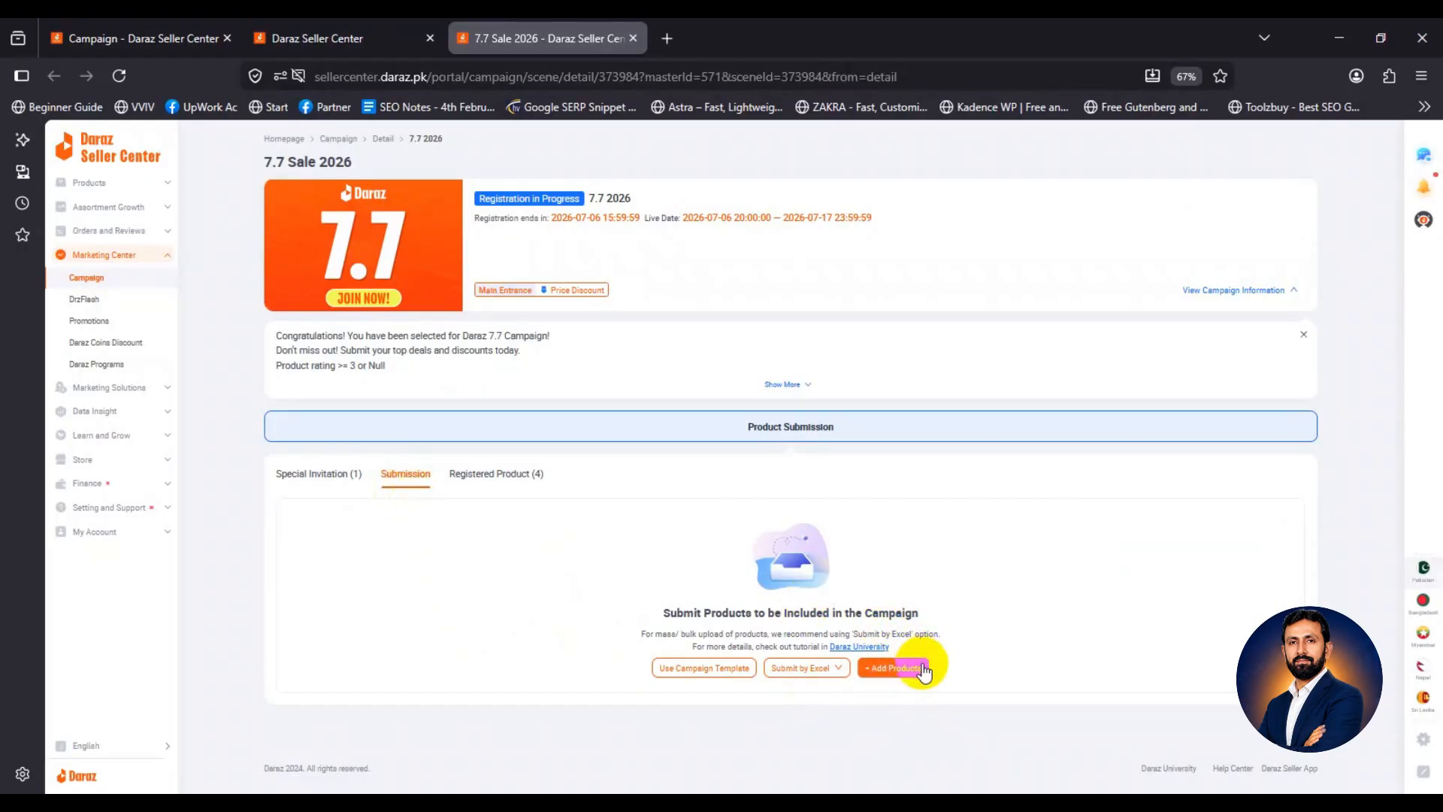
{"action": "left_click", "coordinate": [895, 668]}
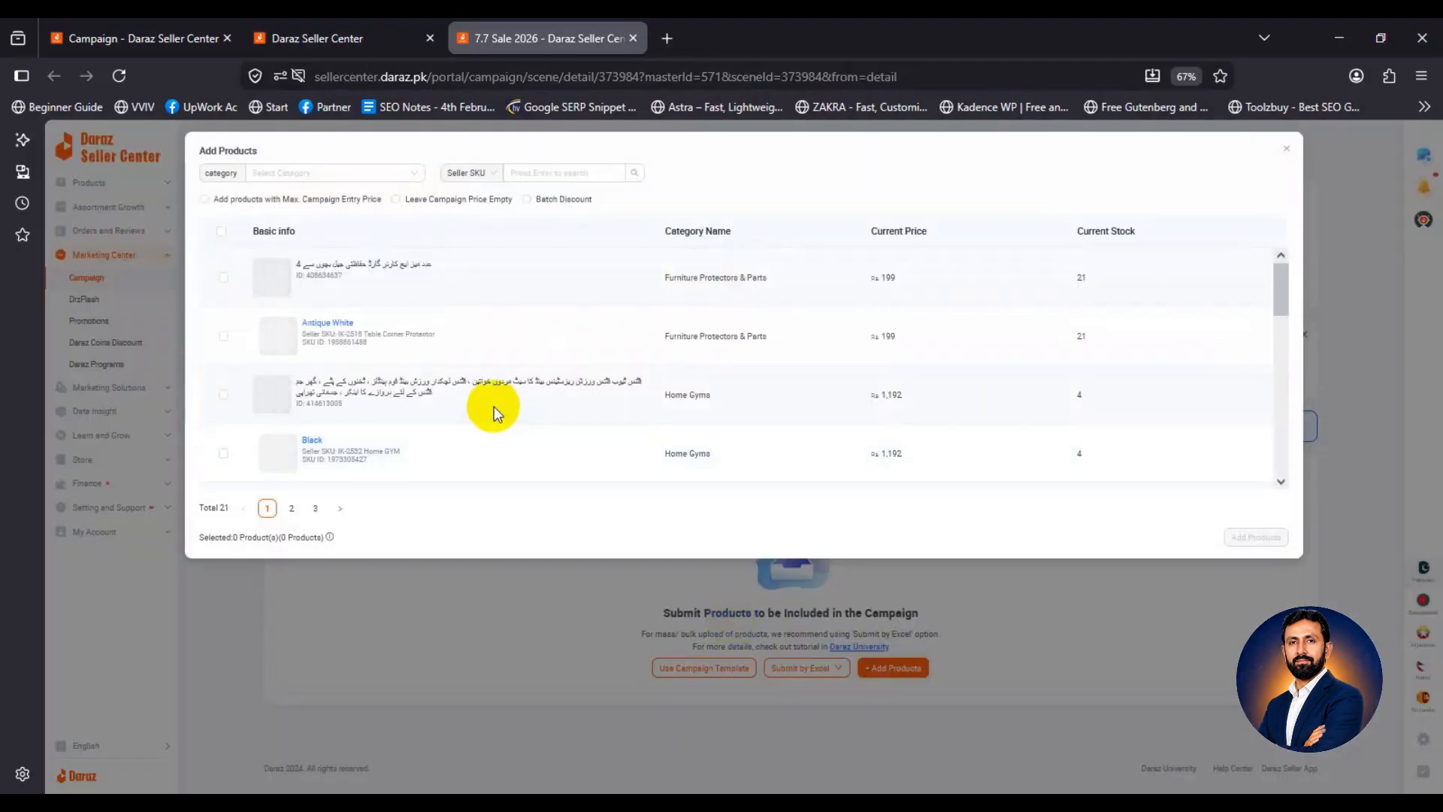
{"action": "scroll", "coordinate": [492, 406], "scroll_direction": "down", "scroll_amount": 5}
{"action": "scroll", "coordinate": [490, 409], "scroll_direction": "down", "scroll_amount": 3}
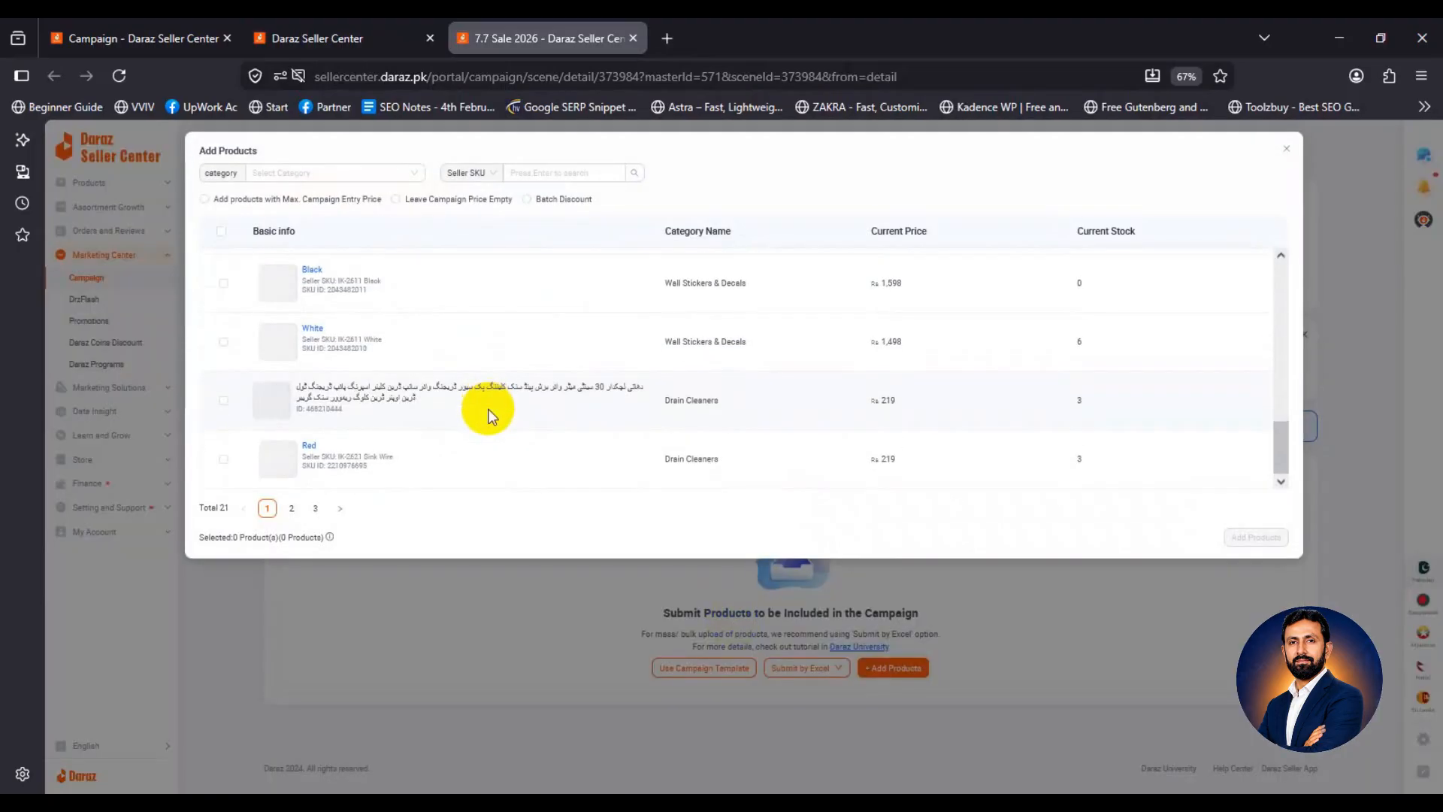
{"action": "scroll", "coordinate": [490, 416], "scroll_direction": "up", "scroll_amount": 5}
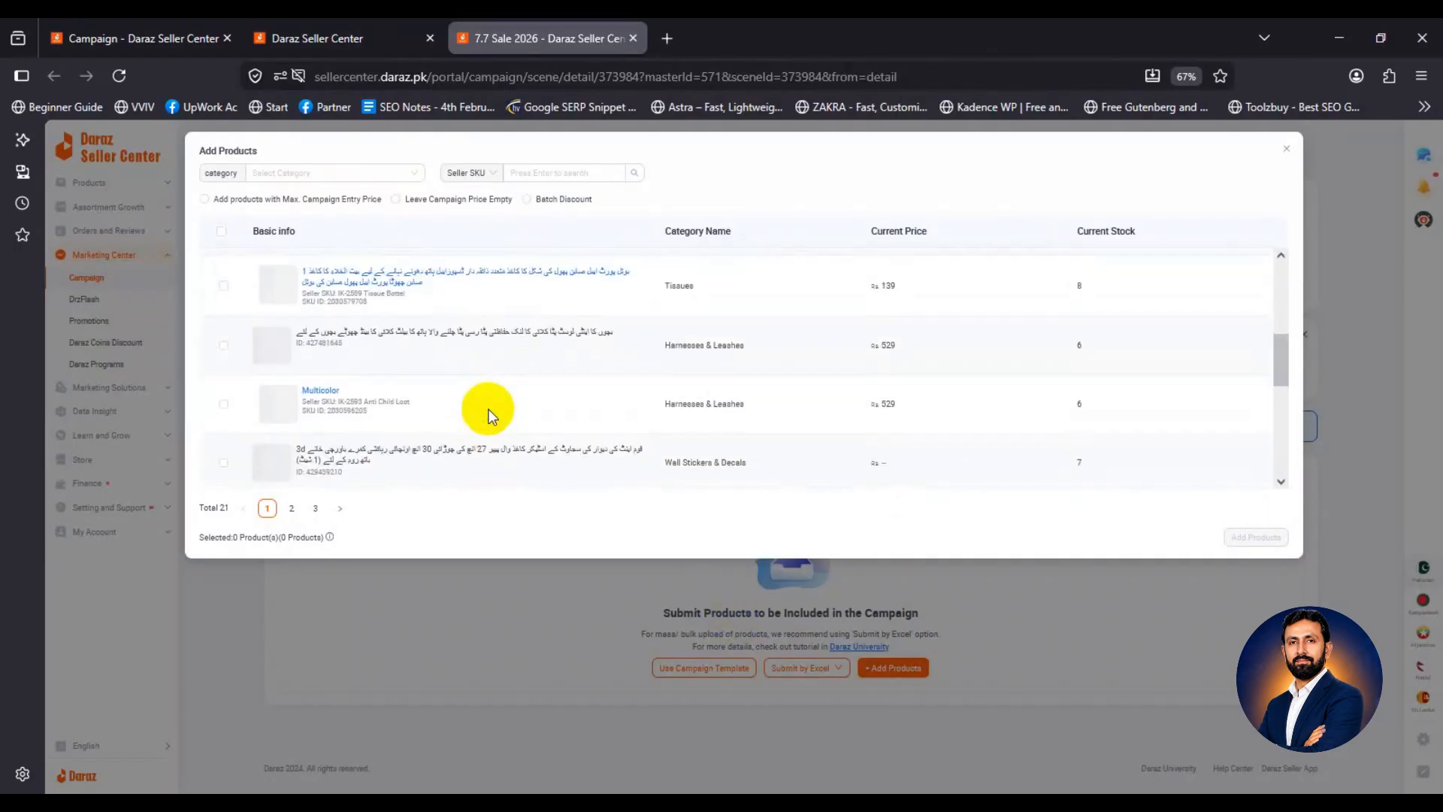
{"action": "scroll", "coordinate": [490, 416], "scroll_direction": "up", "scroll_amount": 3}
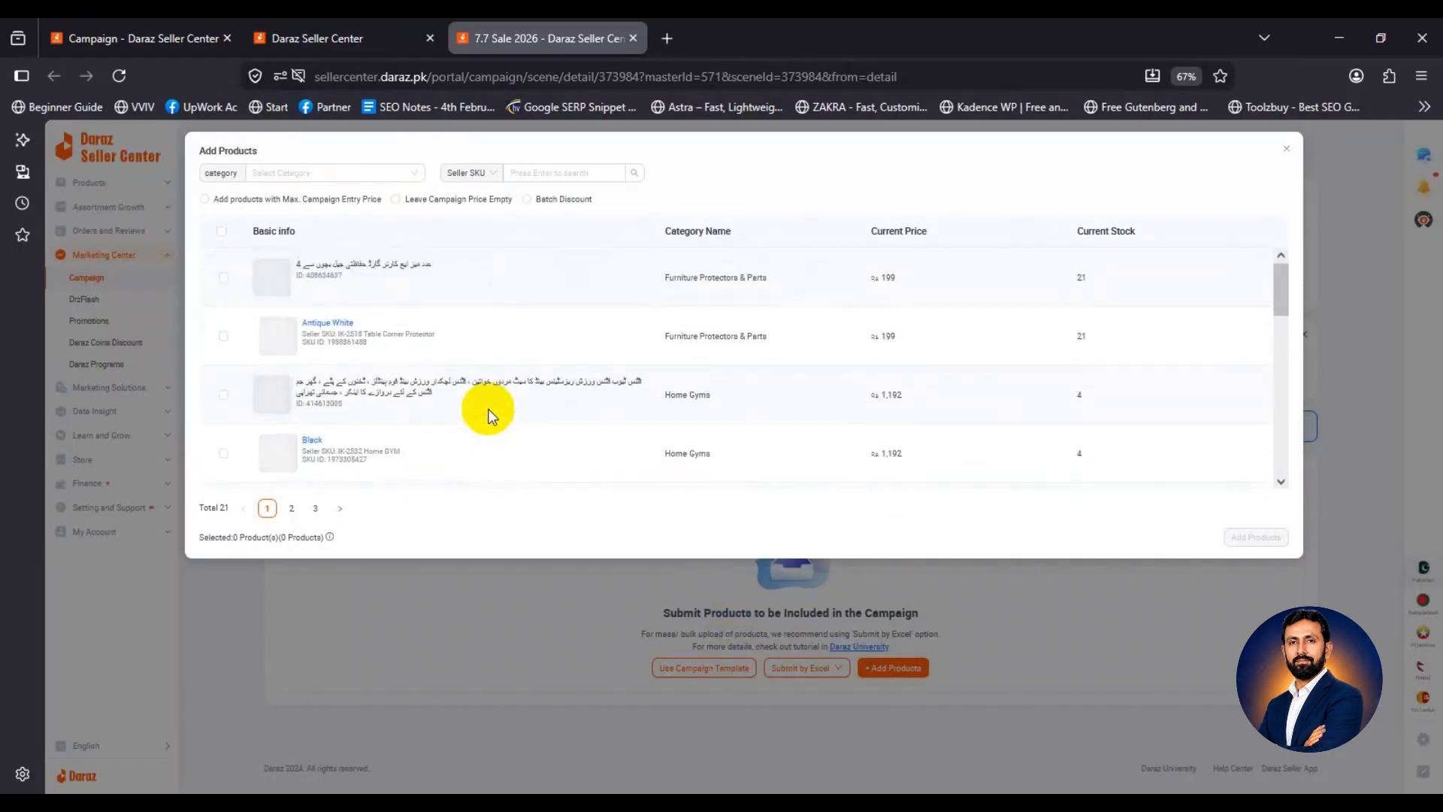
{"action": "left_click", "coordinate": [494, 359]}
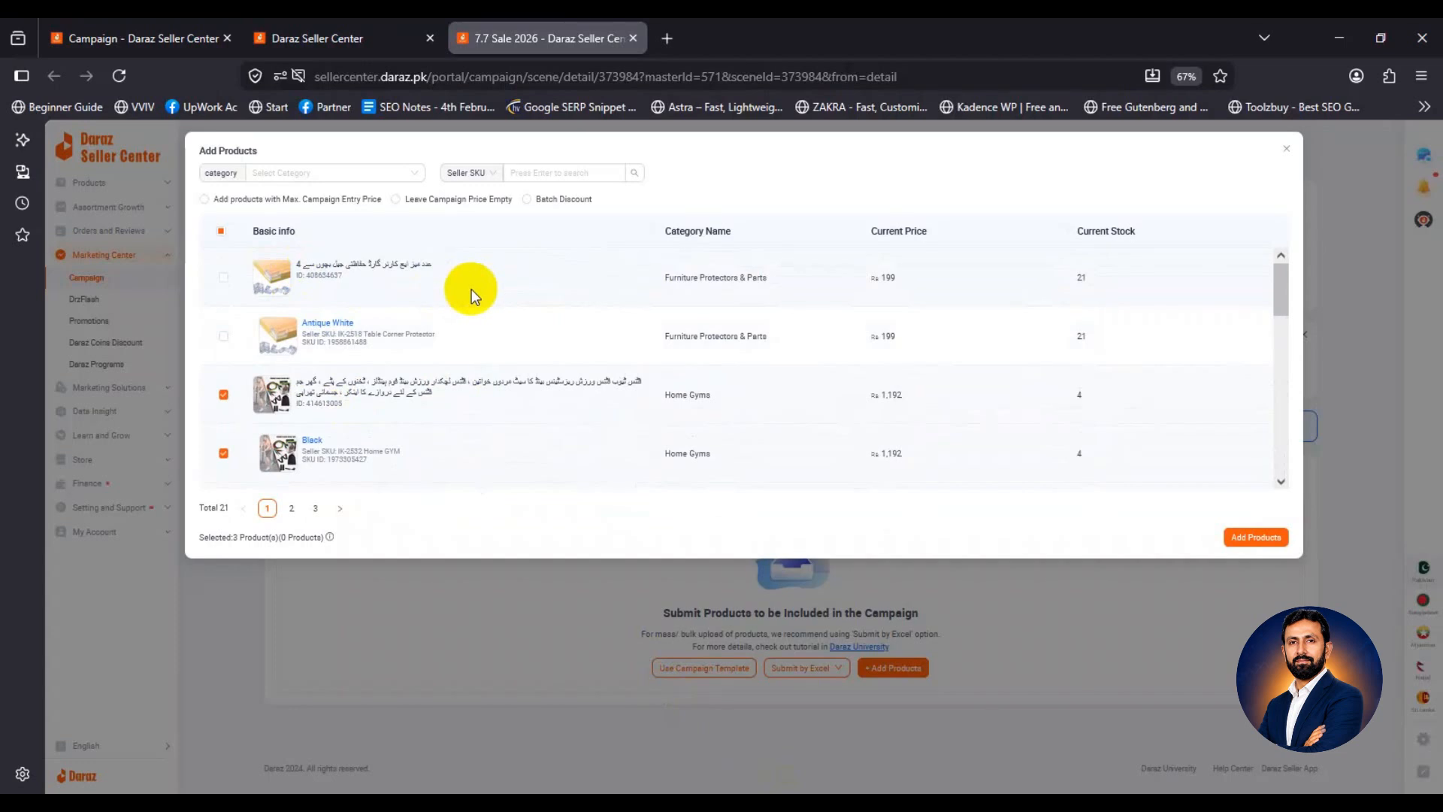
Review the product list's first page to check which products and variants are ticked for the campaign, along with their stock.
{"action": "scroll", "coordinate": [472, 291], "scroll_direction": "down", "scroll_amount": 5}
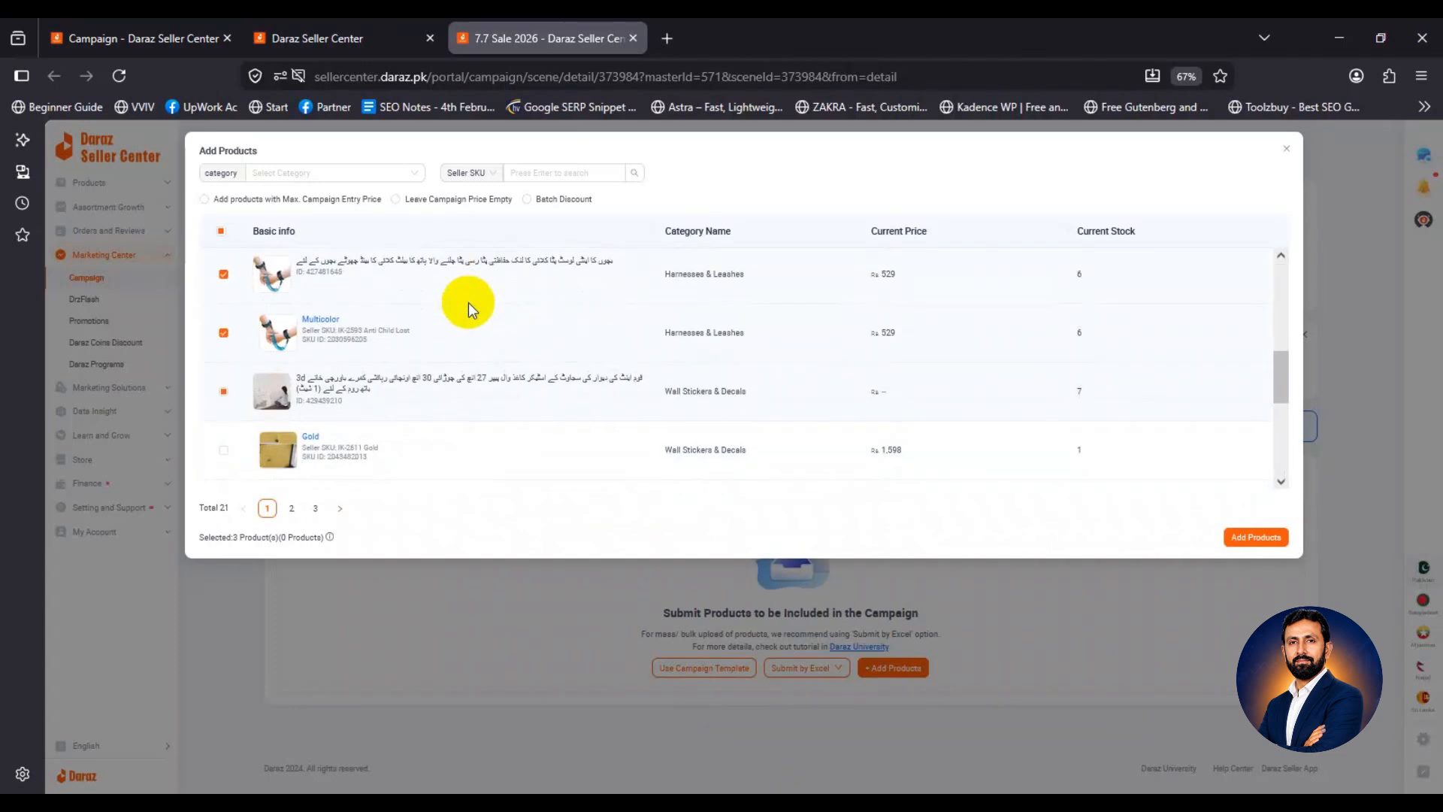
{"action": "scroll", "coordinate": [467, 303], "scroll_direction": "down", "scroll_amount": 3}
{"action": "scroll", "coordinate": [468, 302], "scroll_direction": "up", "scroll_amount": 5}
{"action": "scroll", "coordinate": [467, 302], "scroll_direction": "up", "scroll_amount": 3}
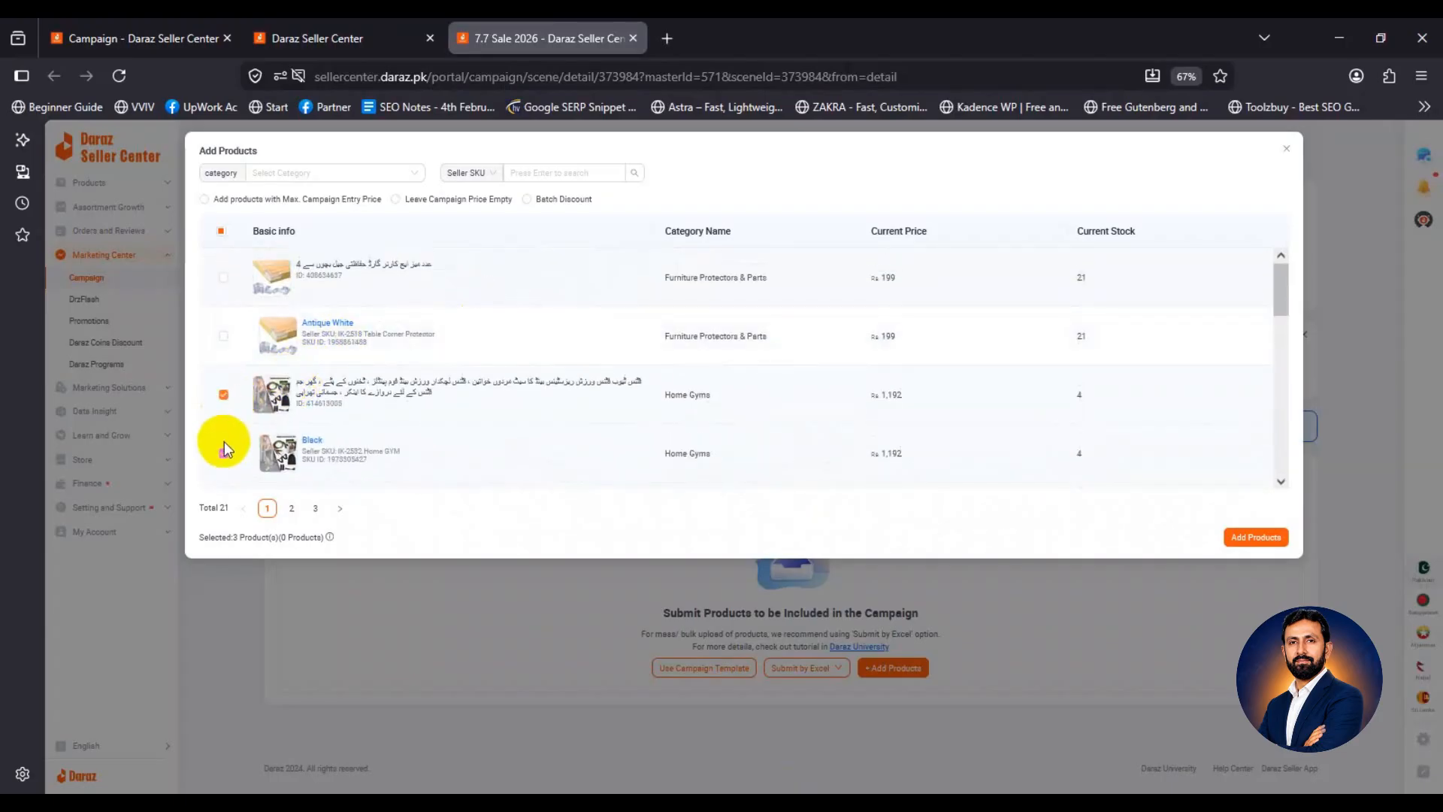
{"action": "scroll", "coordinate": [288, 420], "scroll_direction": "down", "scroll_amount": 1}
{"action": "scroll", "coordinate": [278, 406], "scroll_direction": "down", "scroll_amount": 1}
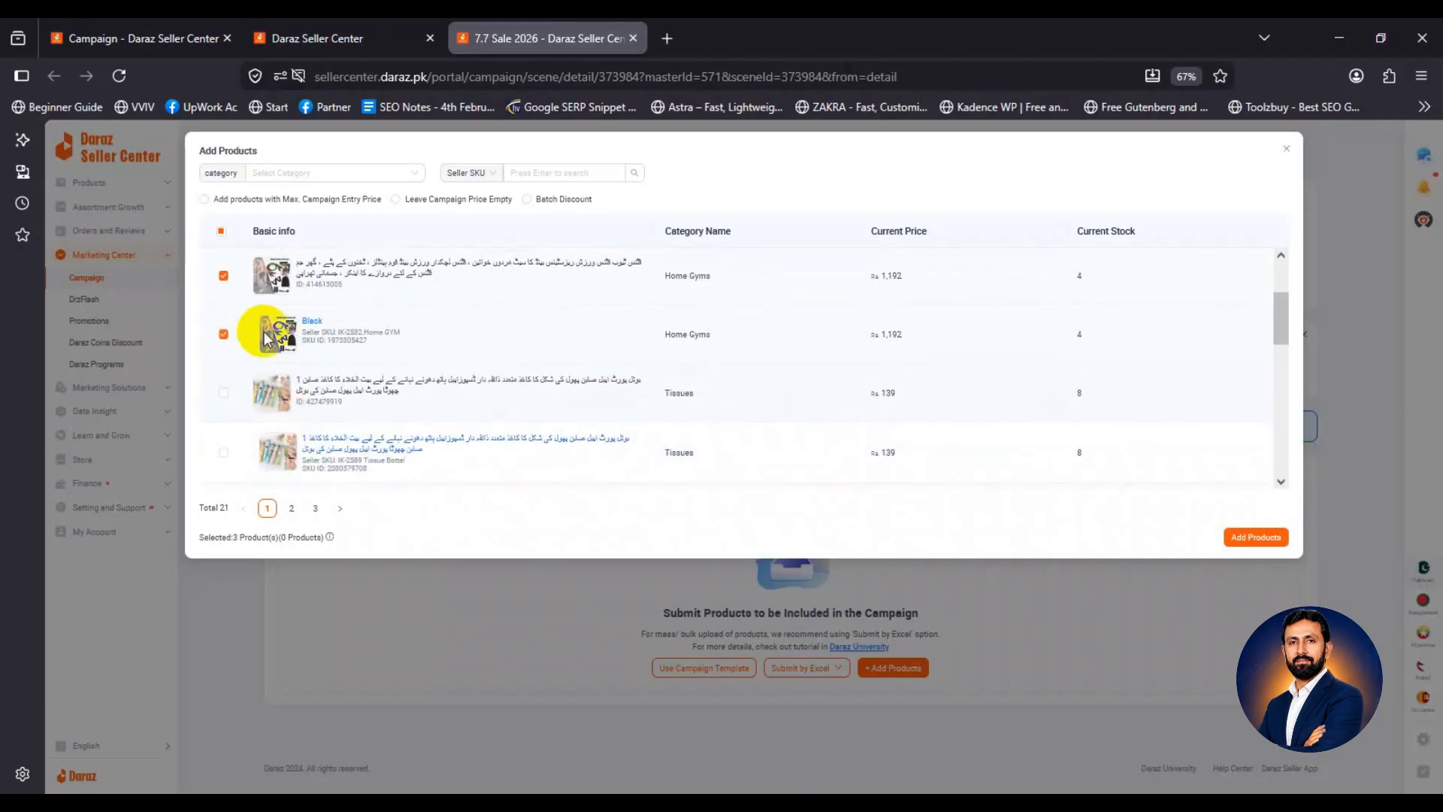
{"action": "scroll", "coordinate": [323, 332], "scroll_direction": "down", "scroll_amount": 3}
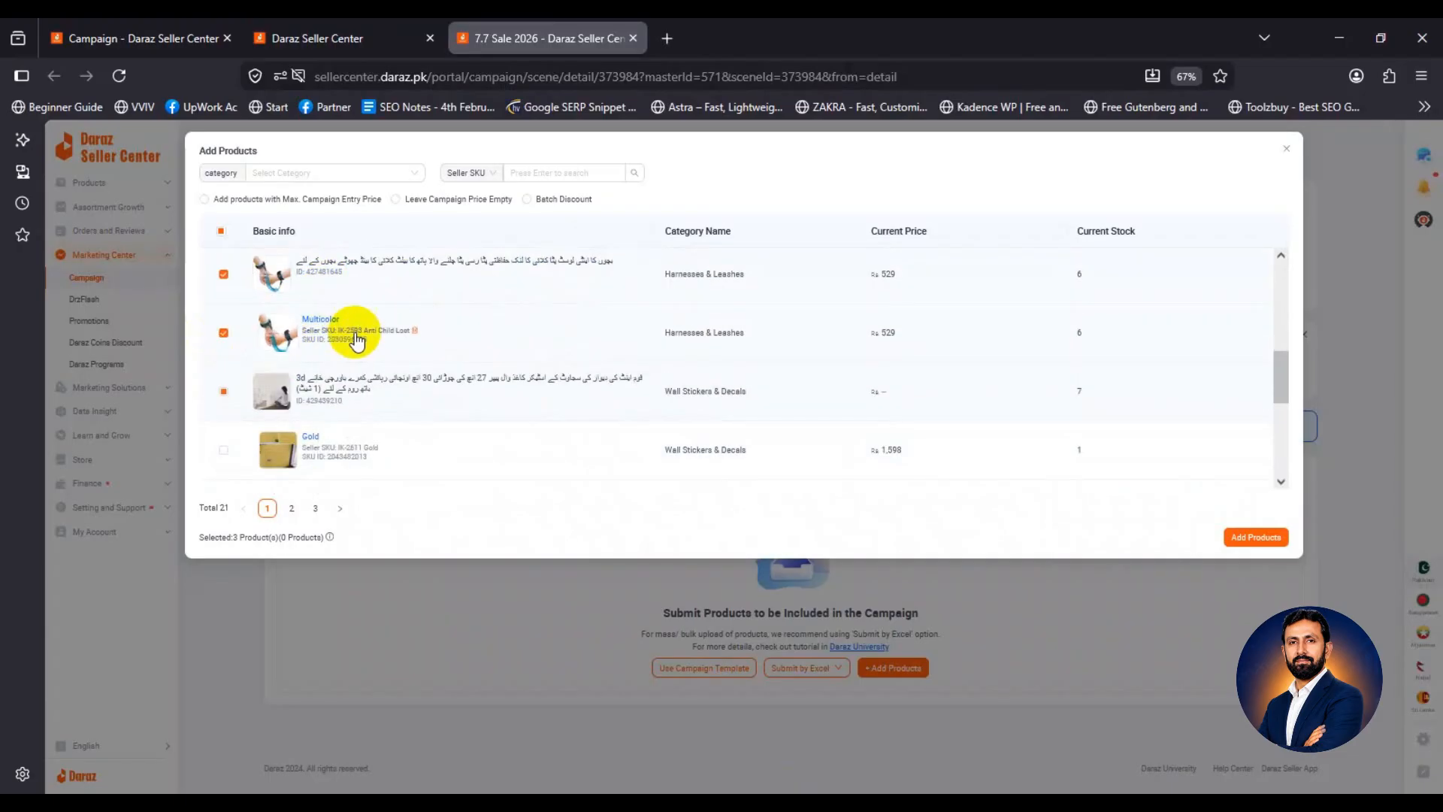
{"action": "scroll", "coordinate": [354, 332], "scroll_direction": "down", "scroll_amount": 3}
{"action": "scroll", "coordinate": [345, 366], "scroll_direction": "up", "scroll_amount": 2}
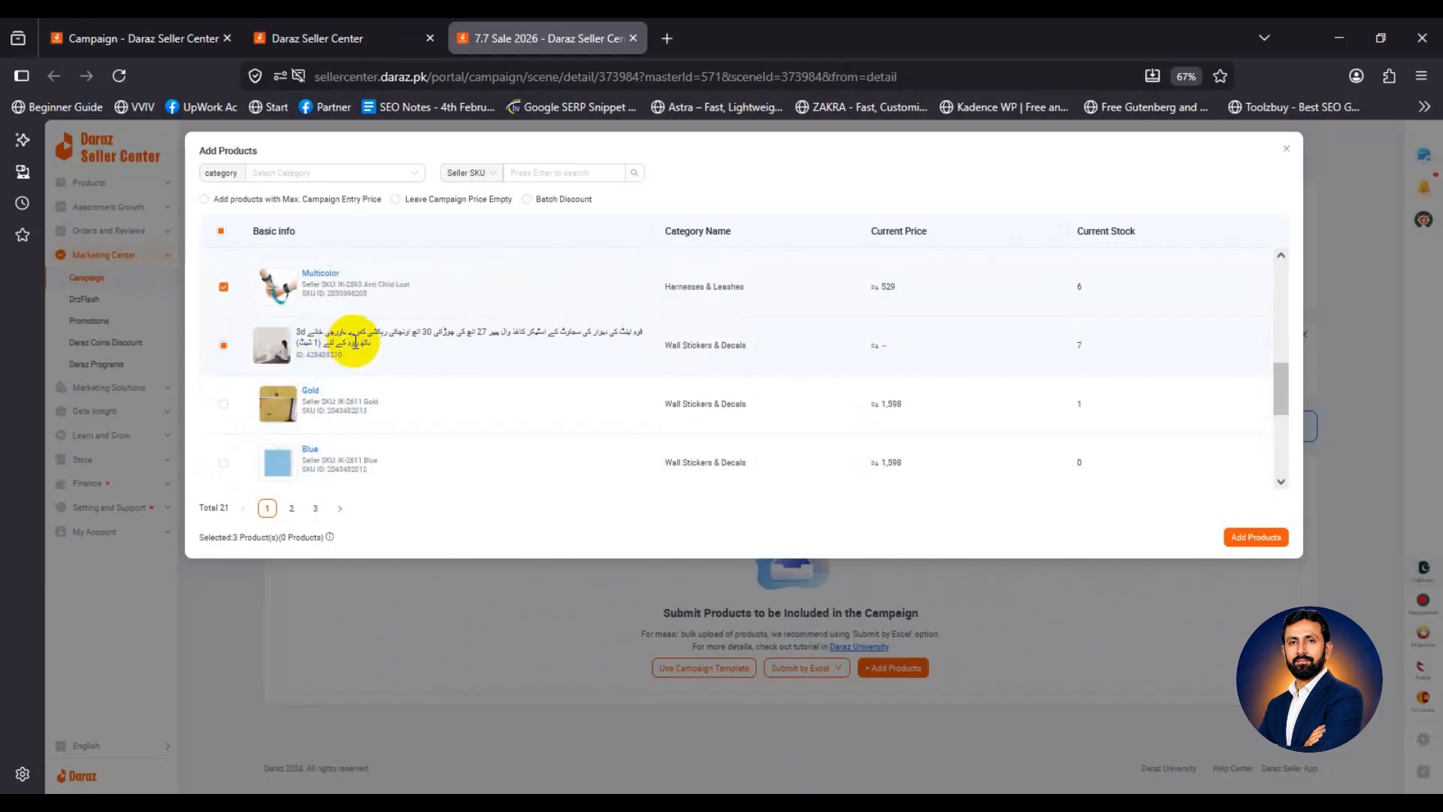
{"action": "scroll", "coordinate": [352, 339], "scroll_direction": "down", "scroll_amount": 2}
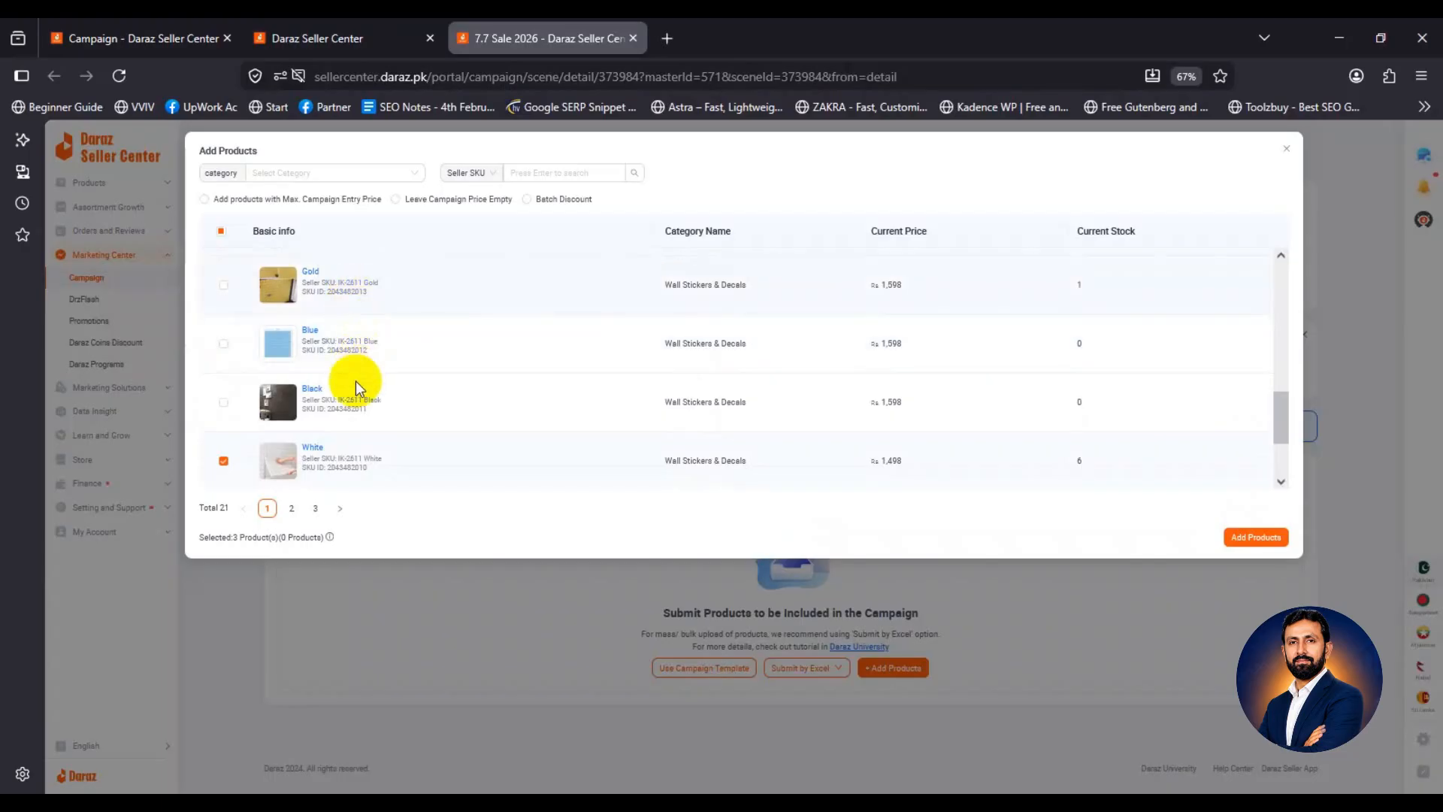
{"action": "left_click", "coordinate": [224, 460]}
{"action": "scroll", "coordinate": [331, 451], "scroll_direction": "down", "scroll_amount": 2}
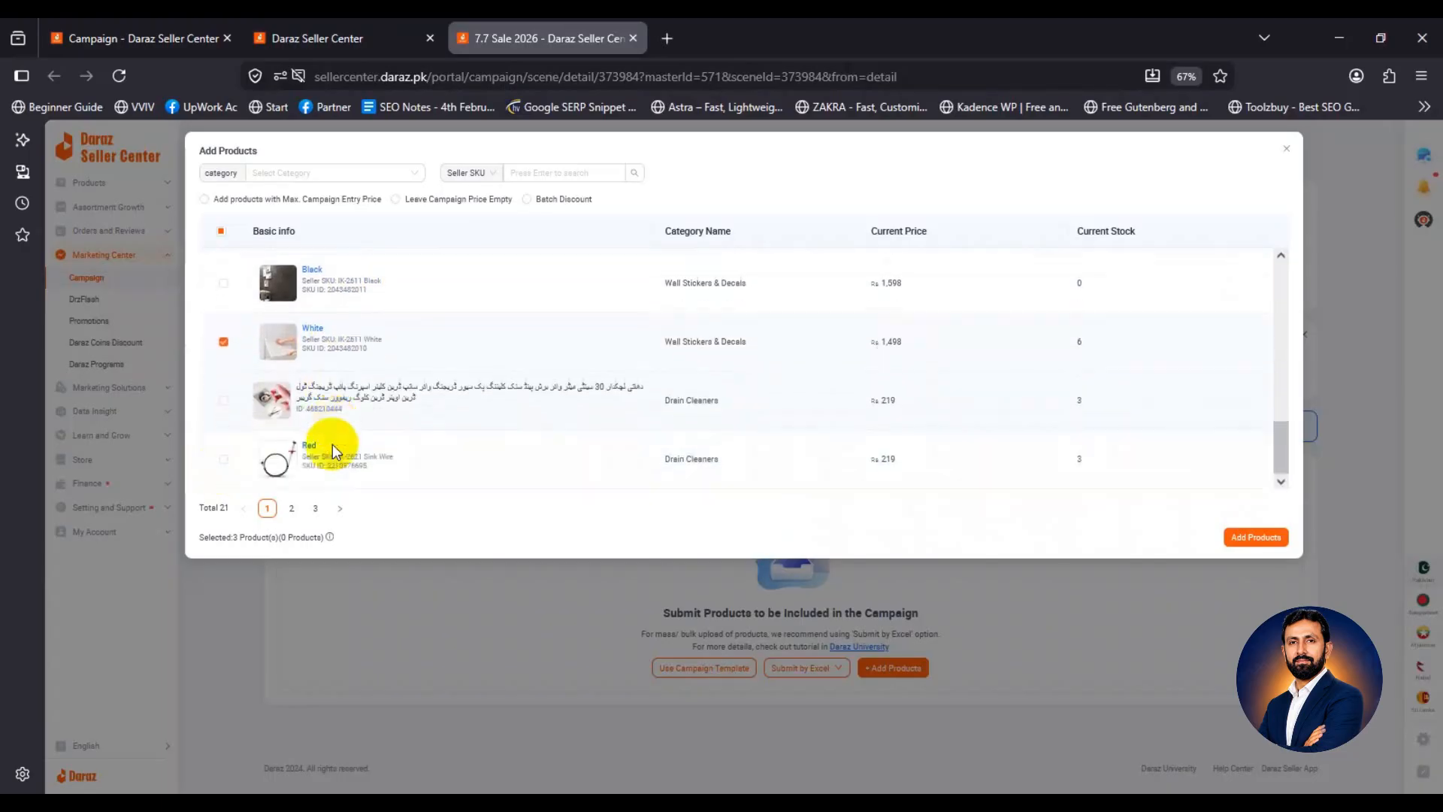
Add the ticked products to the submission and set campaign prices of PKR 1,226 for the White sticker, 506 for Multicolor and 1,131 for Black Home Gym.
{"action": "left_click", "coordinate": [1240, 537]}
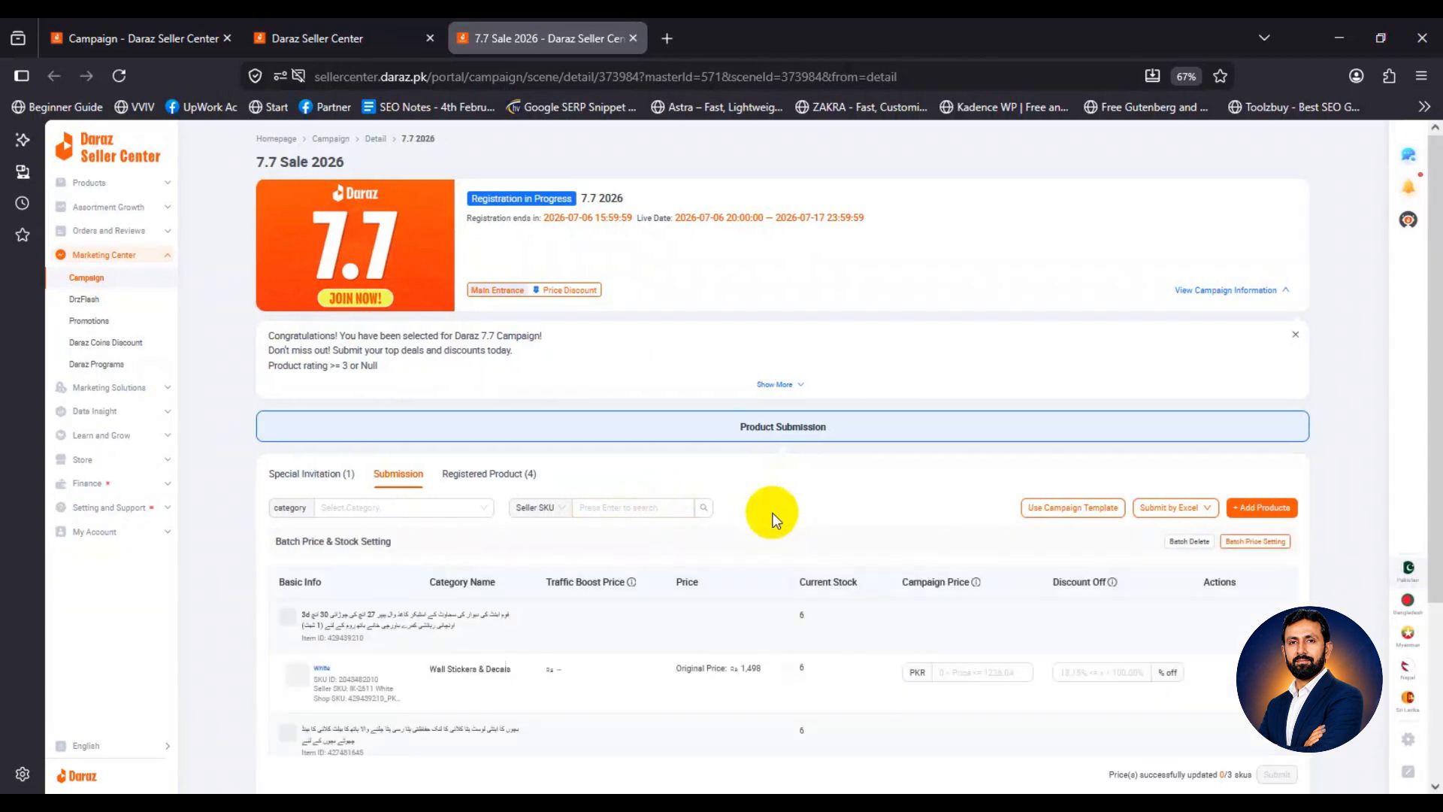
{"action": "scroll", "coordinate": [774, 519], "scroll_direction": "down", "scroll_amount": 3}
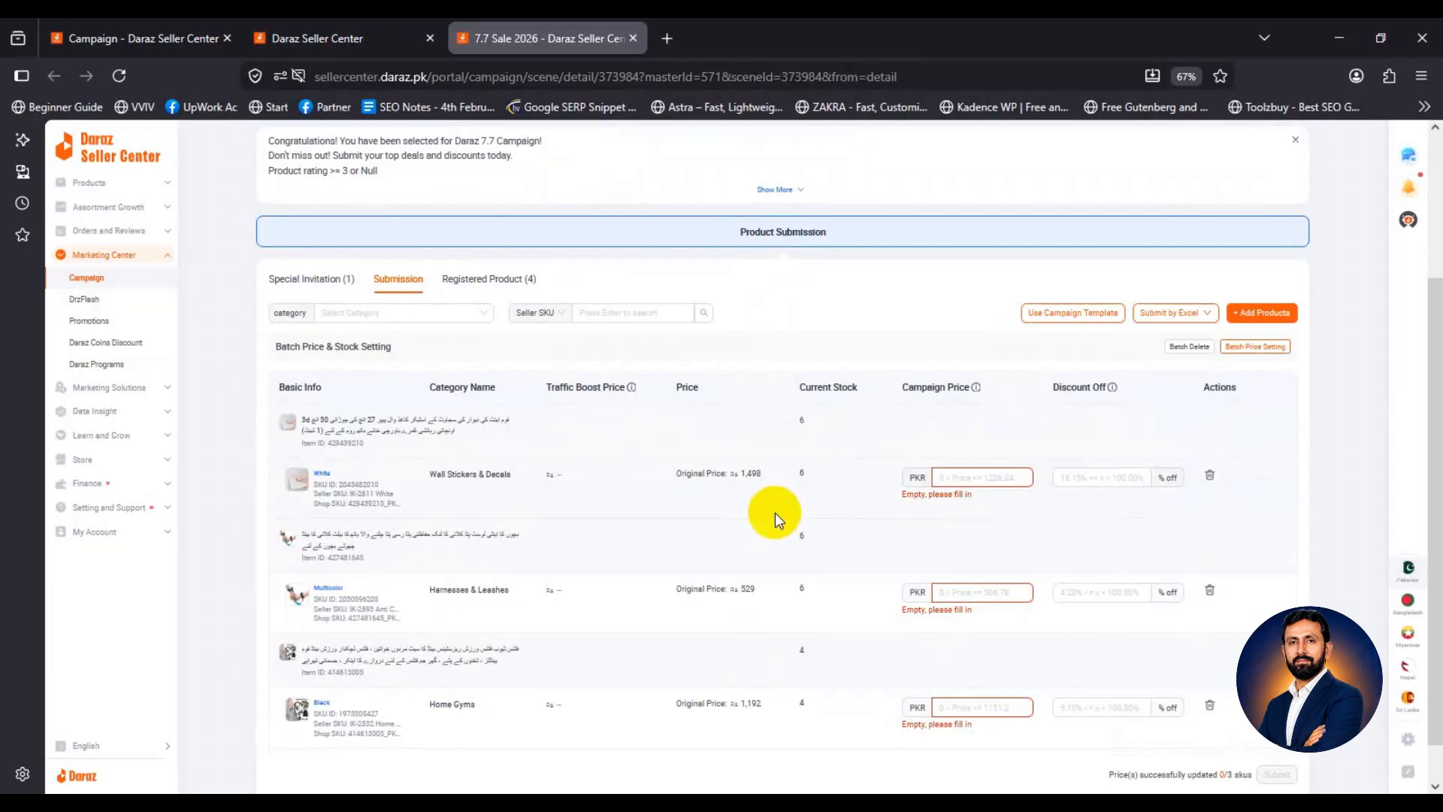
{"action": "scroll", "coordinate": [789, 515], "scroll_direction": "down", "scroll_amount": 1}
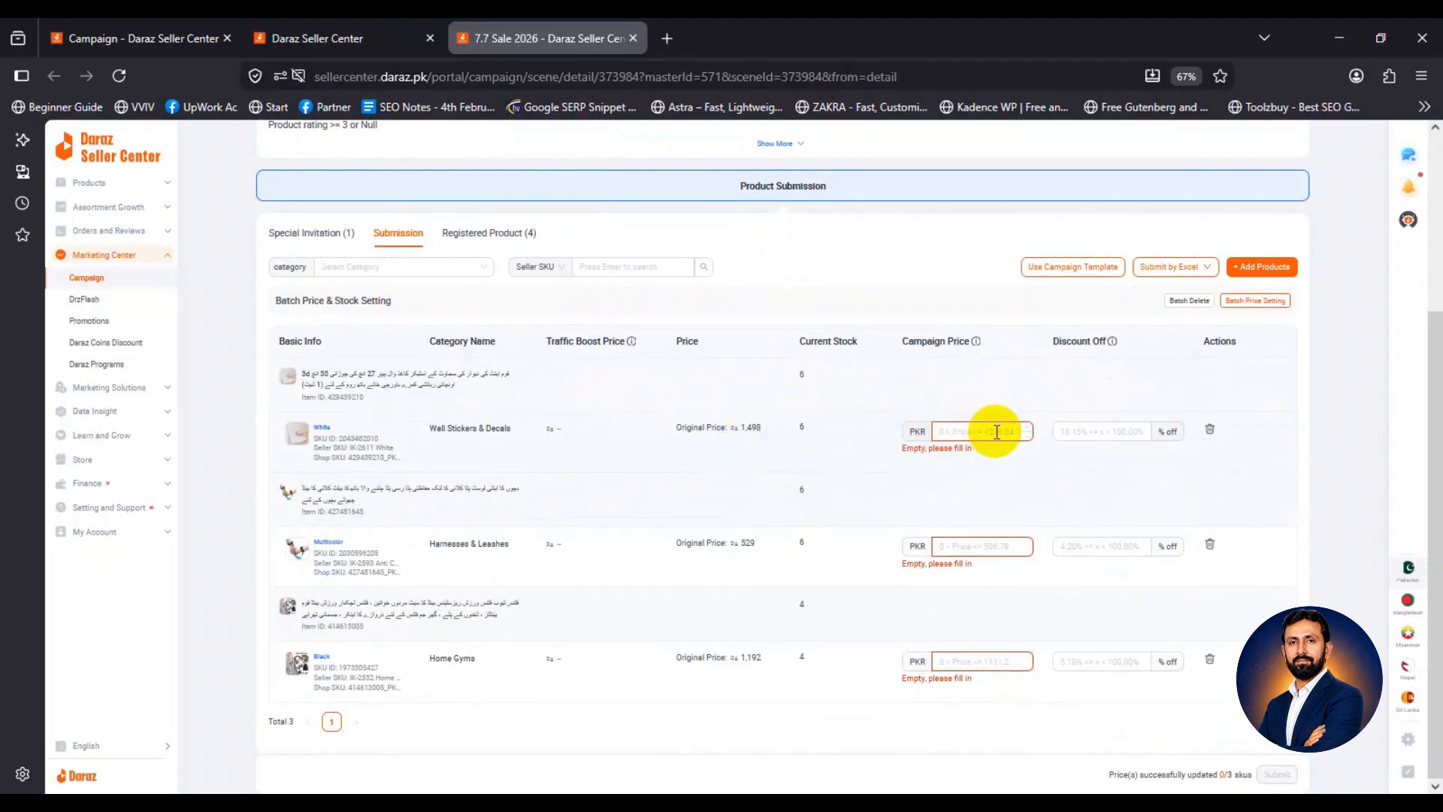
{"action": "left_click", "coordinate": [964, 433]}
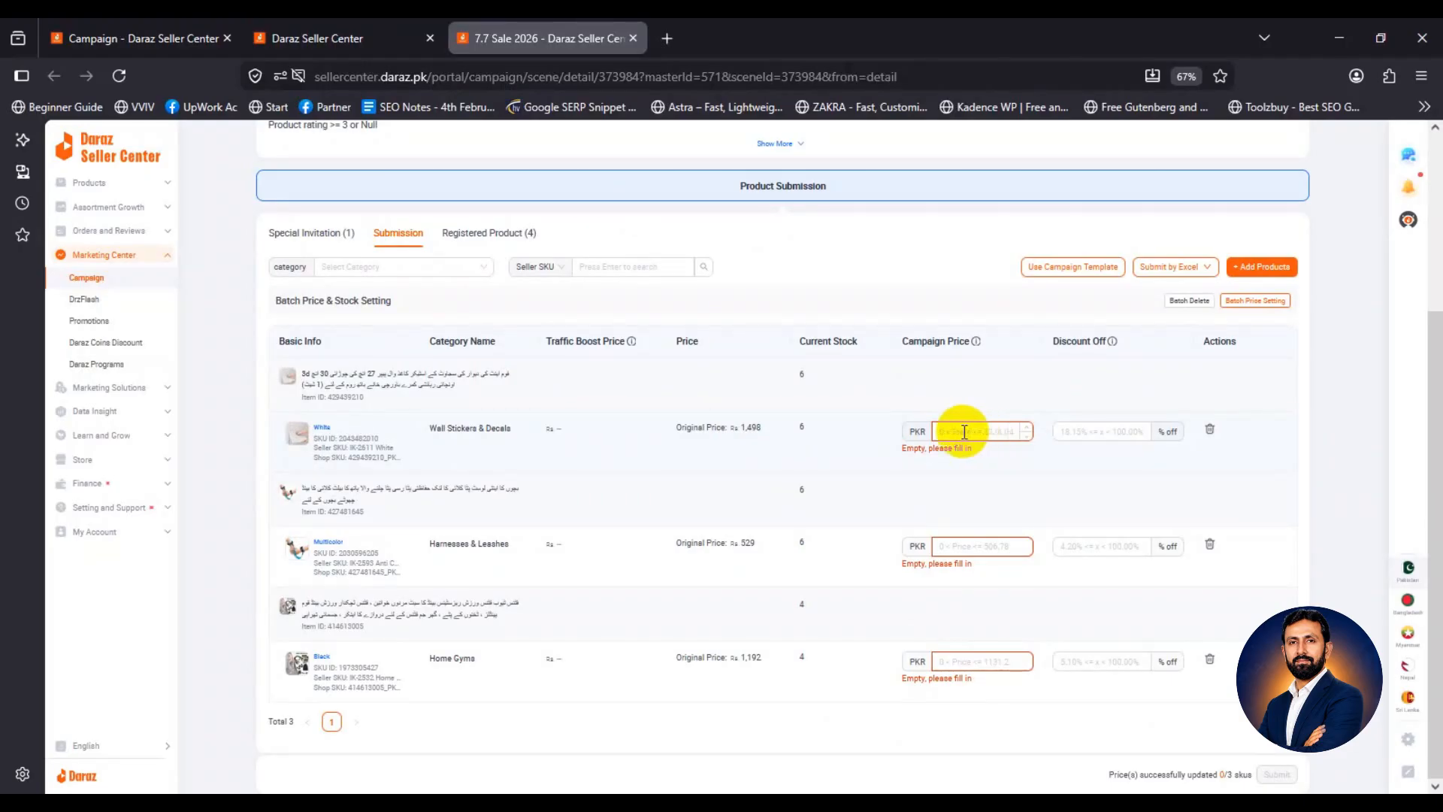
{"action": "type", "text": "1226"}
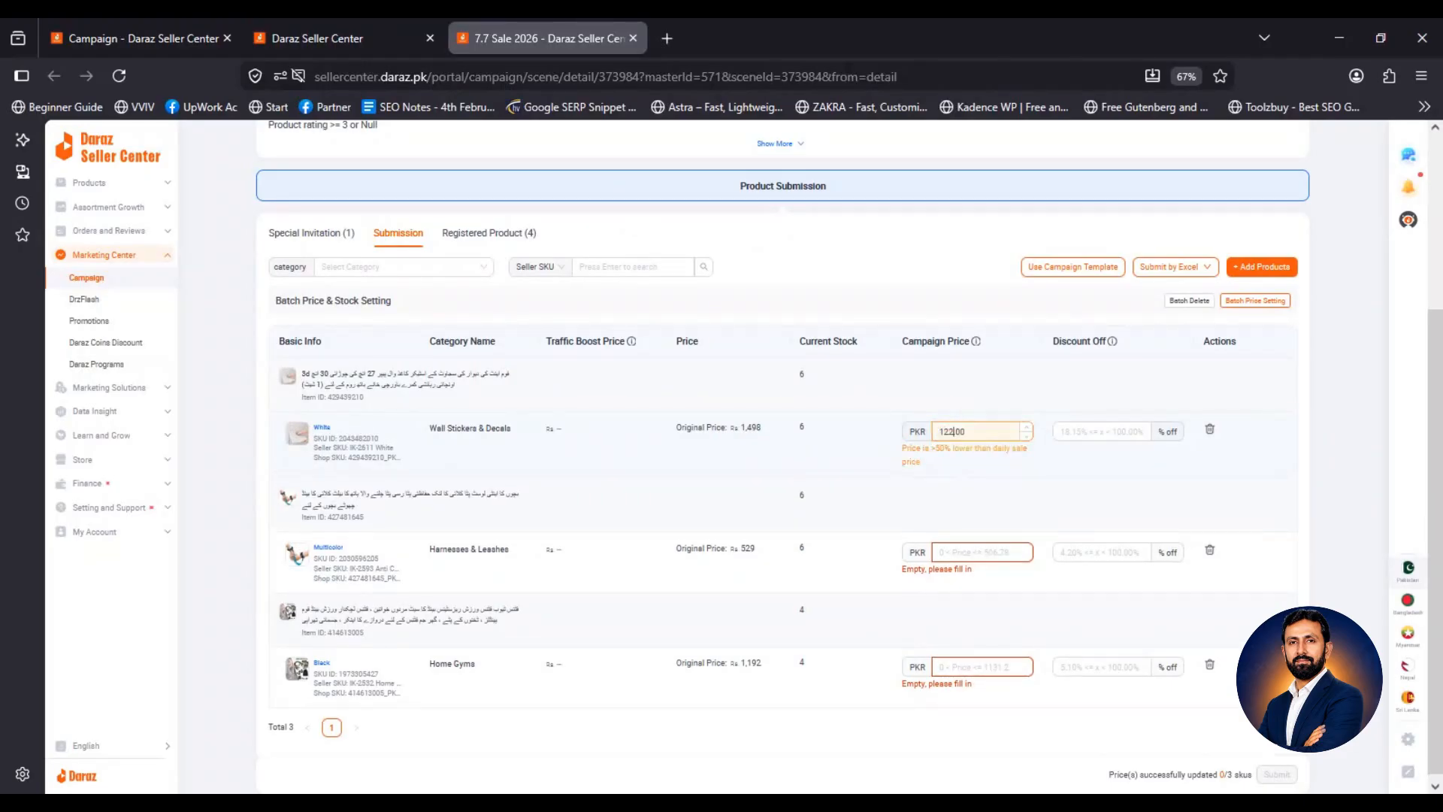
{"action": "left_click", "coordinate": [968, 547]}
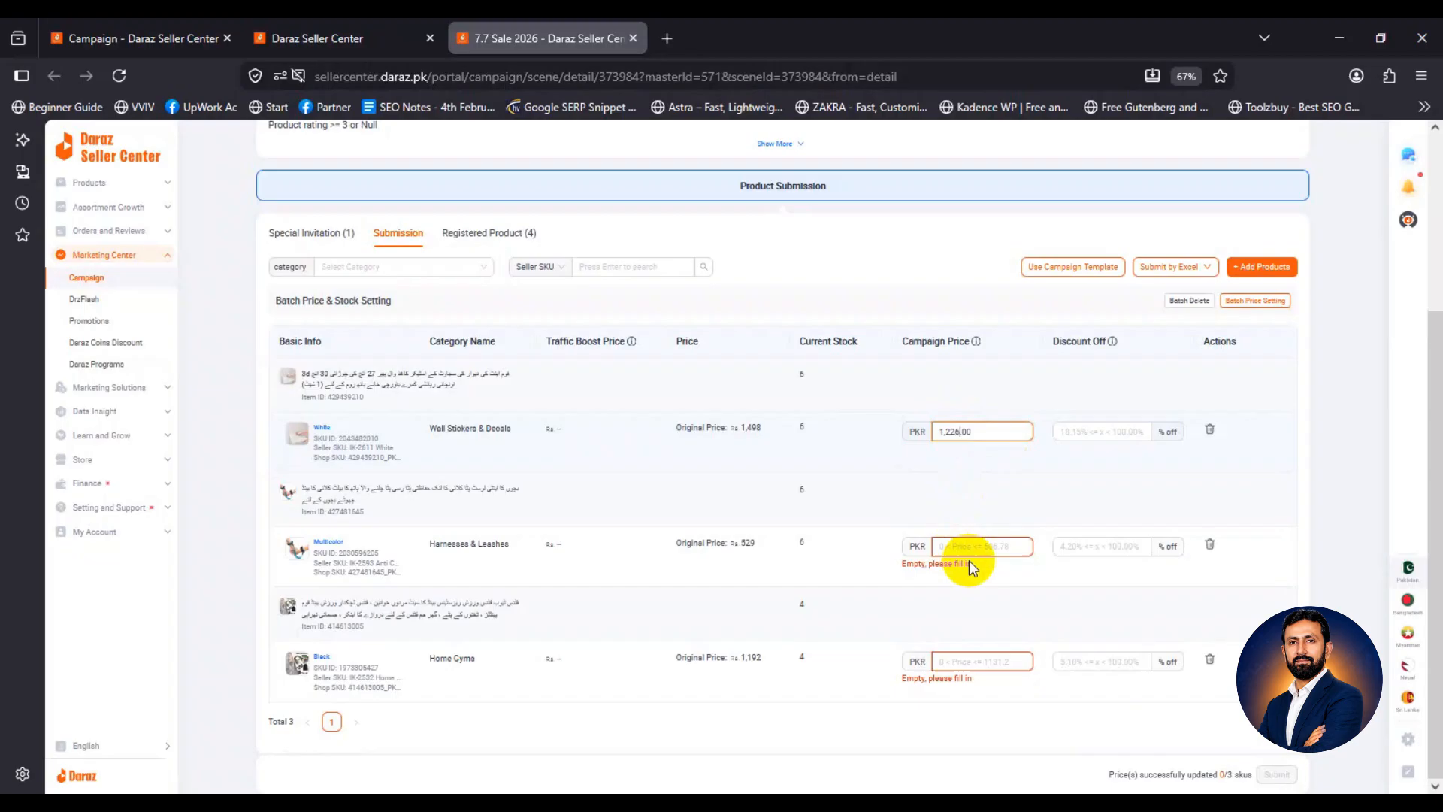
{"action": "type", "text": "506"}
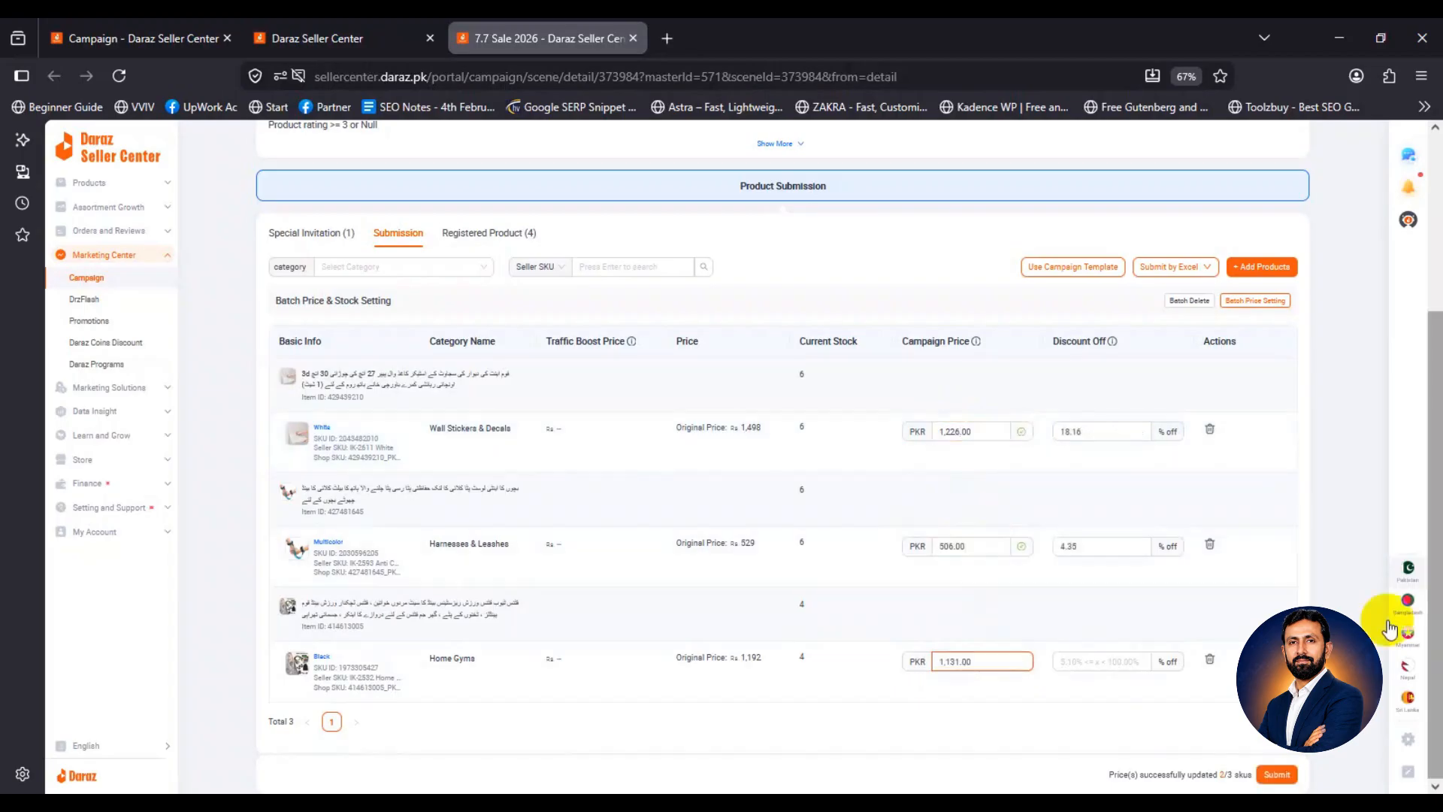
{"action": "left_click", "coordinate": [1274, 652]}
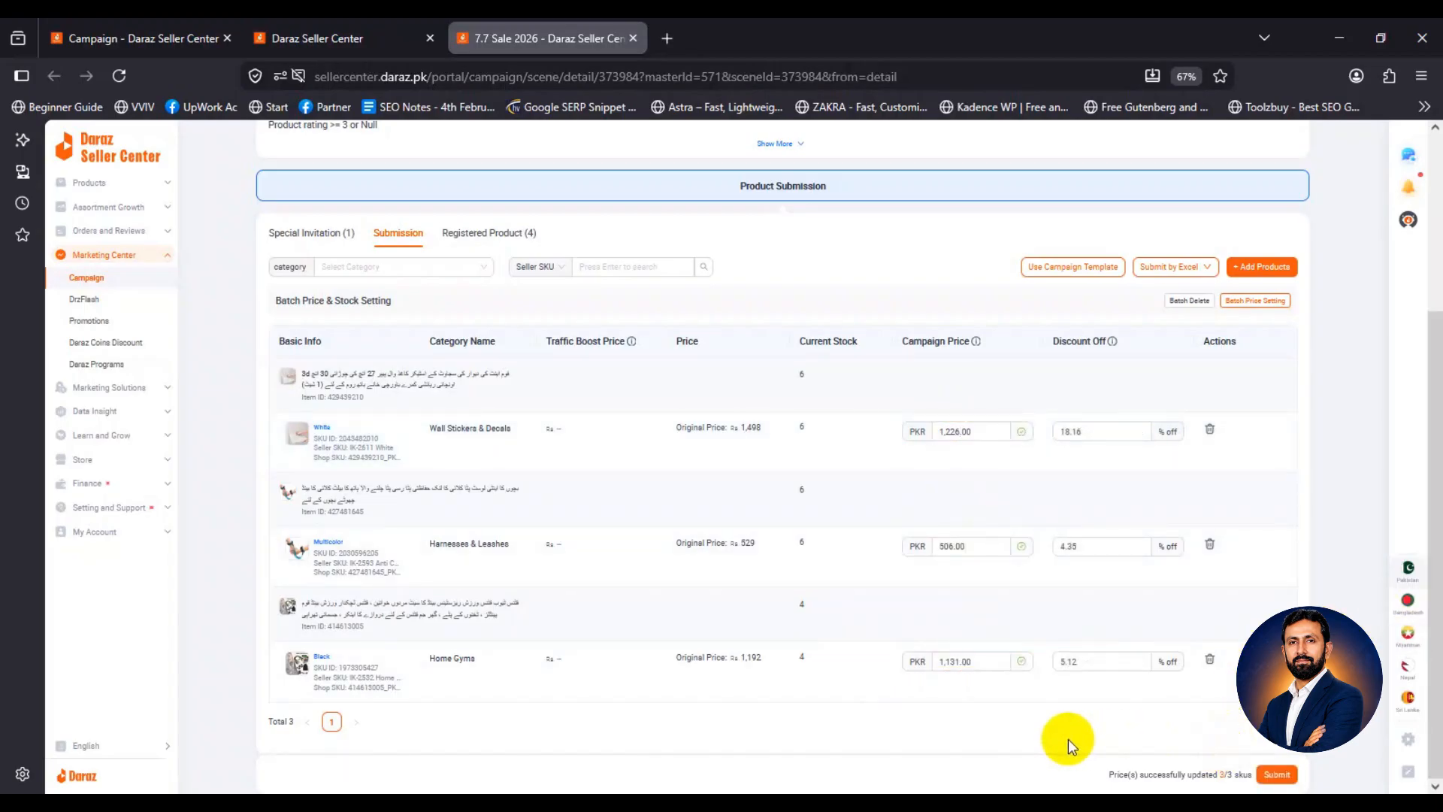
Submit the three priced products to the 7.7 campaign and check the full registered product list.
{"action": "left_click", "coordinate": [1279, 776]}
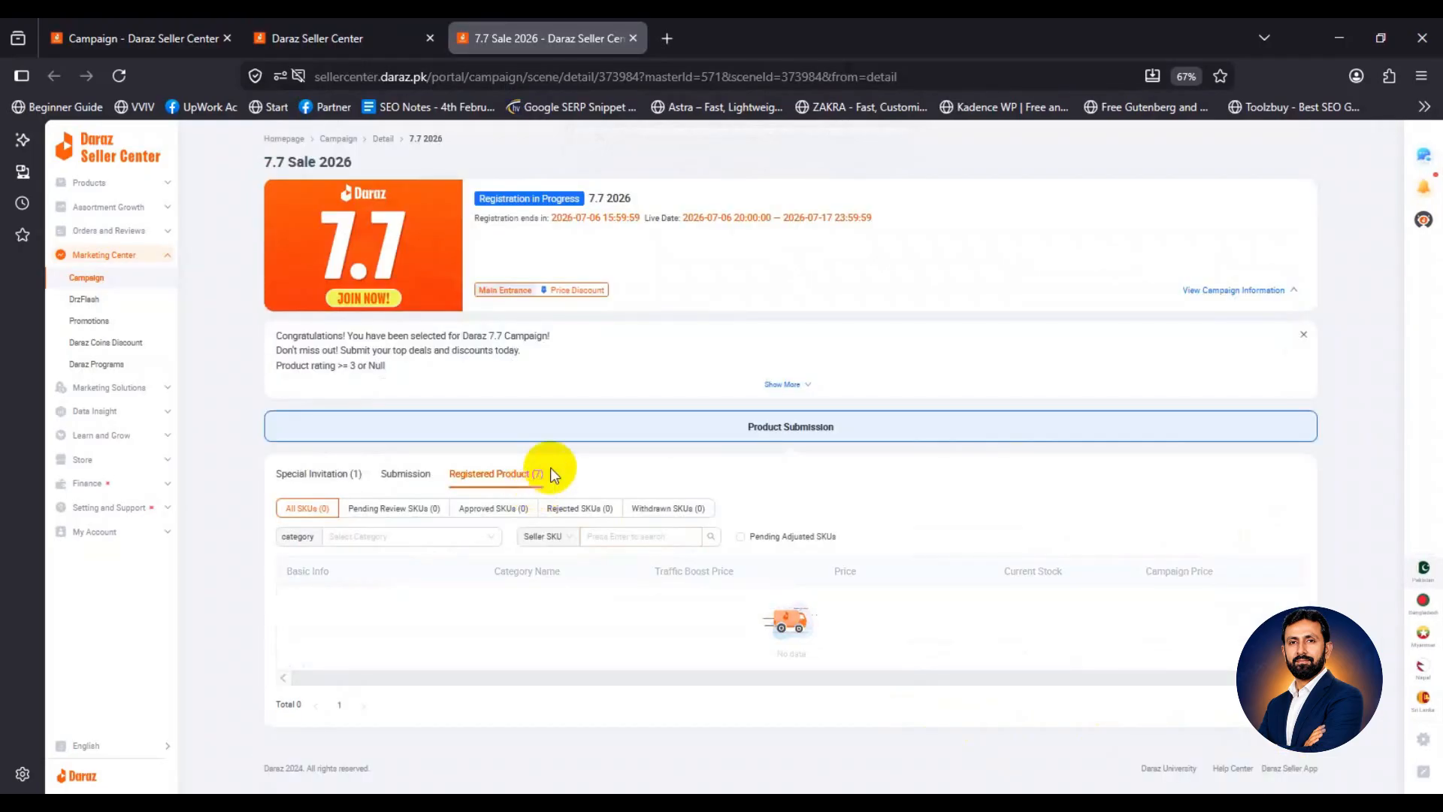
{"action": "scroll", "coordinate": [550, 462], "scroll_direction": "down", "scroll_amount": 5}
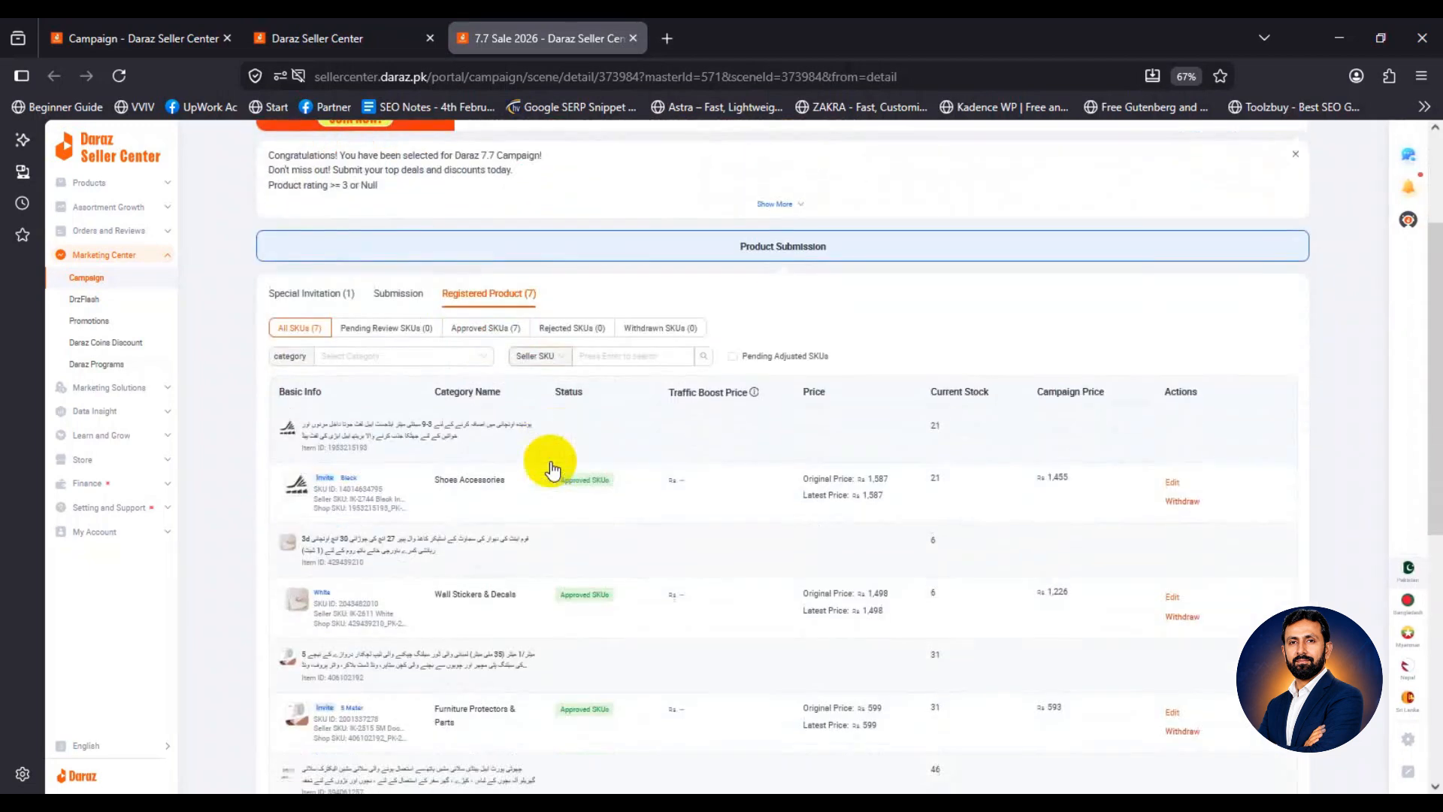
{"action": "scroll", "coordinate": [550, 462], "scroll_direction": "down", "scroll_amount": 5}
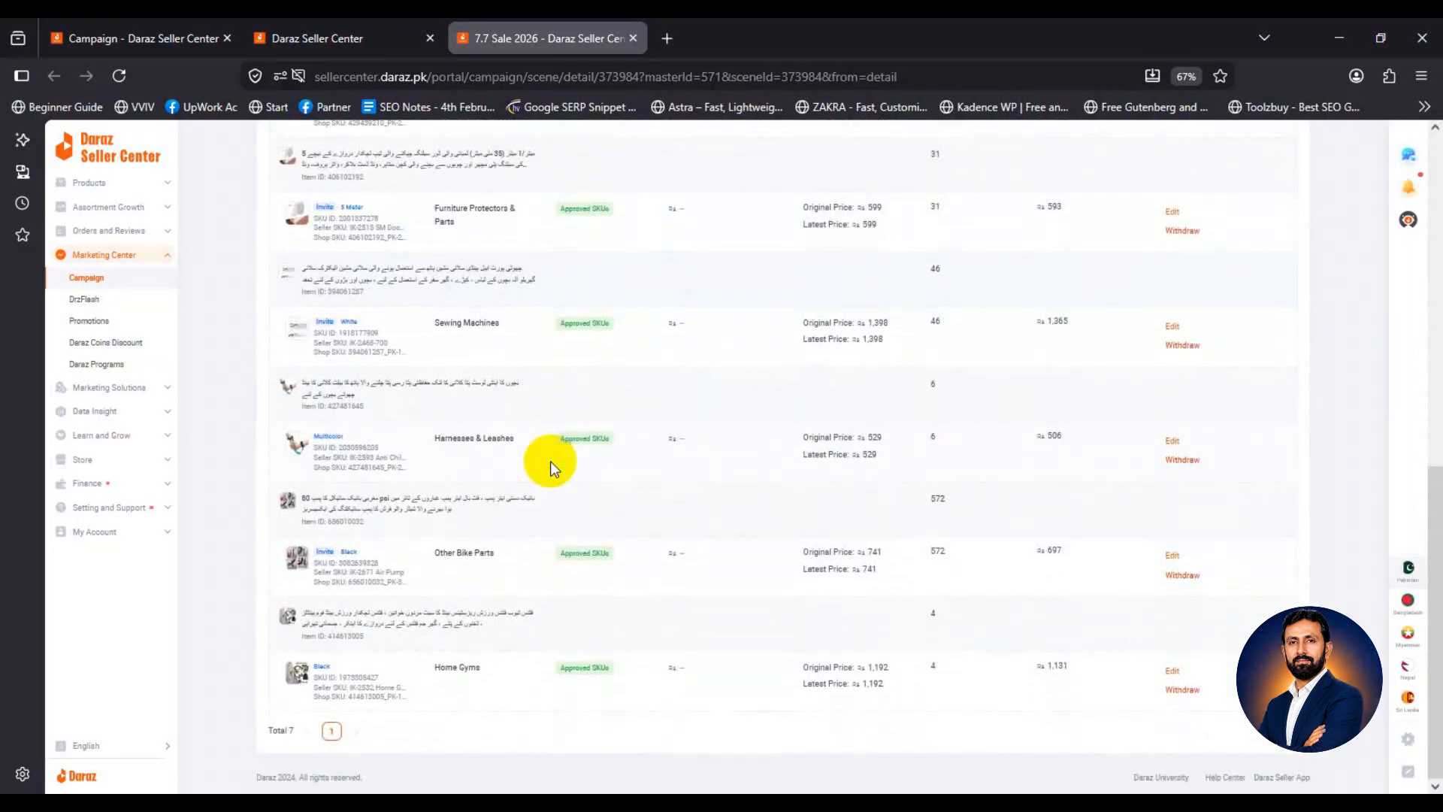
{"action": "scroll", "coordinate": [537, 487], "scroll_direction": "up", "scroll_amount": 10}
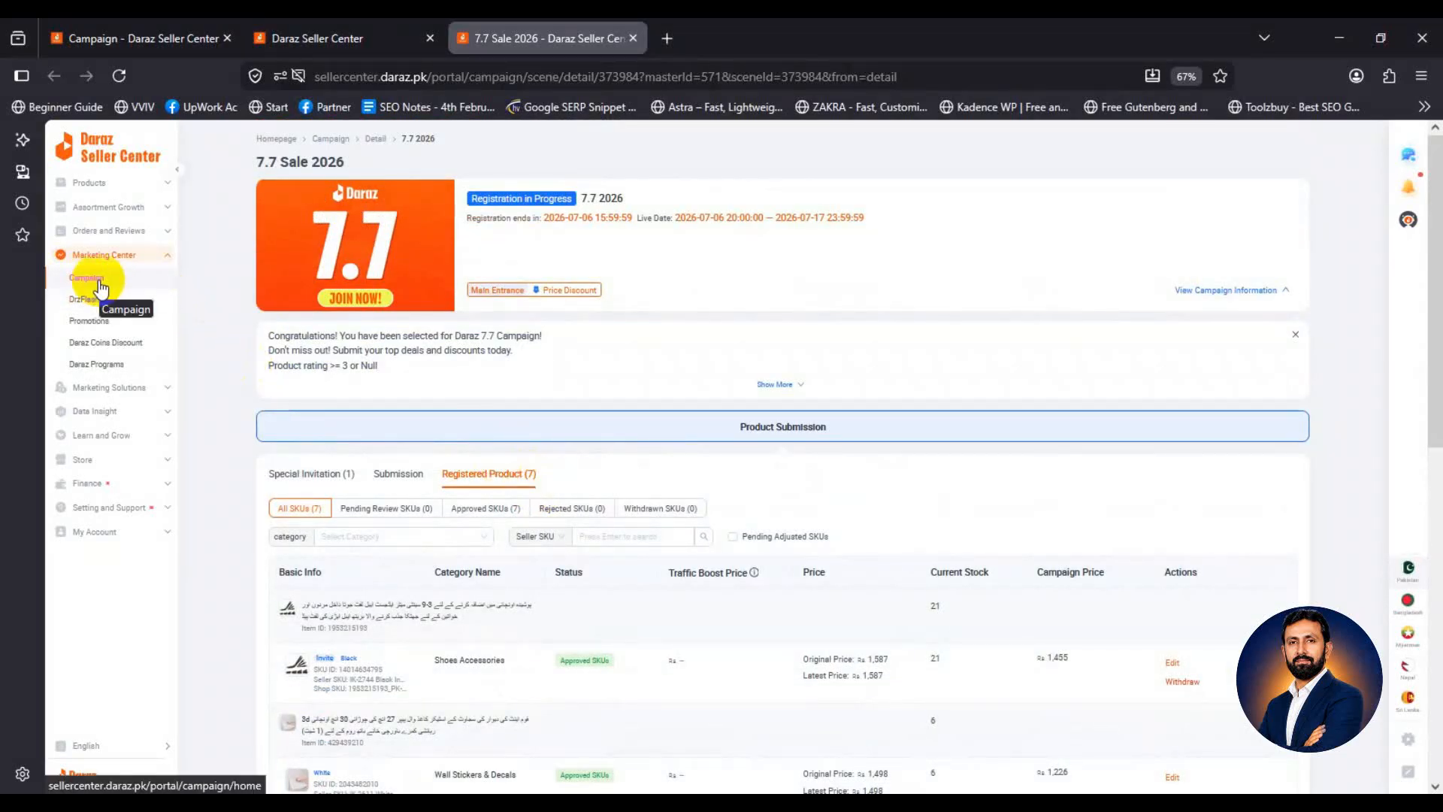
Return to the Campaign overview page and show its Flash Sale section.
{"action": "left_click", "coordinate": [286, 39]}
{"action": "left_click", "coordinate": [161, 36]}
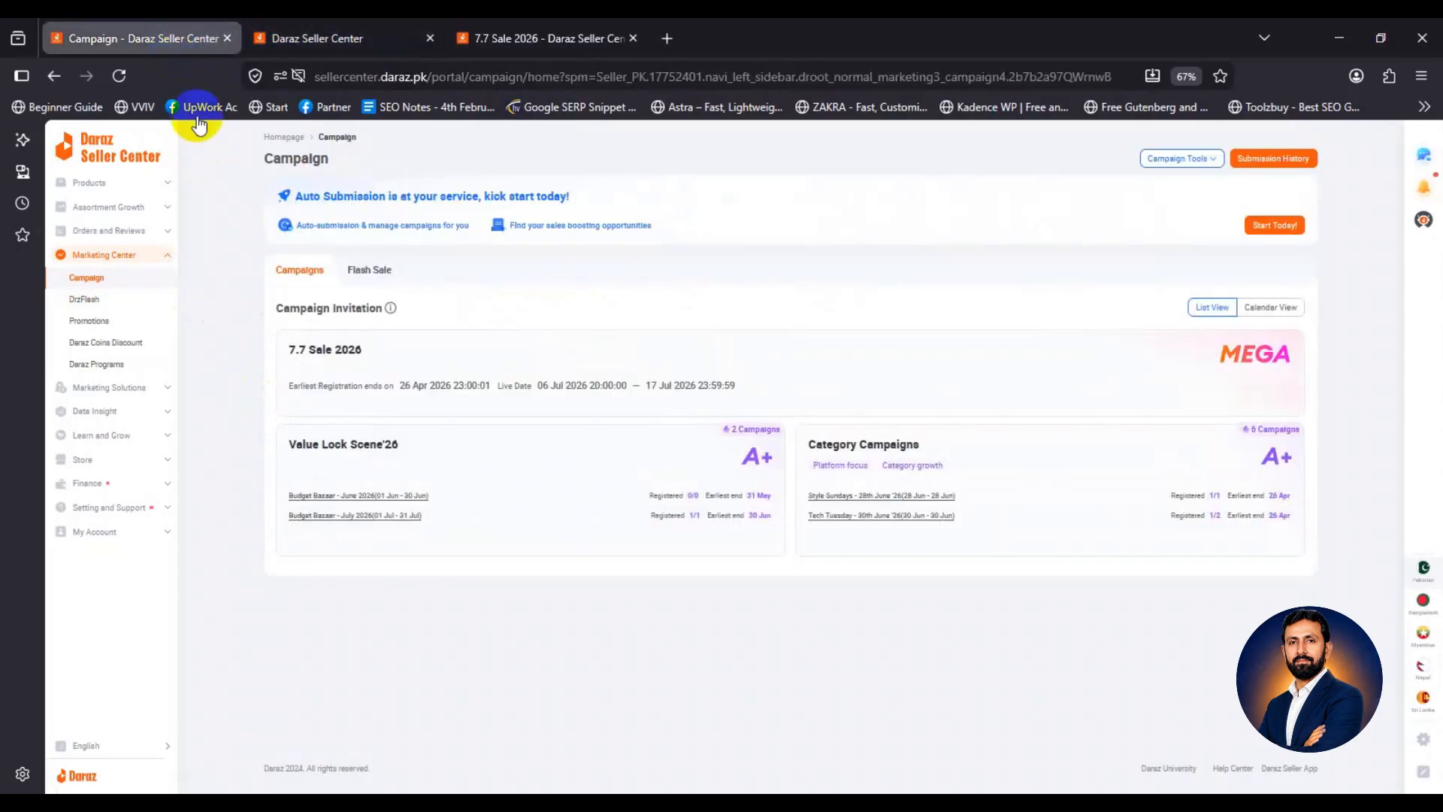
{"action": "left_click", "coordinate": [372, 271]}
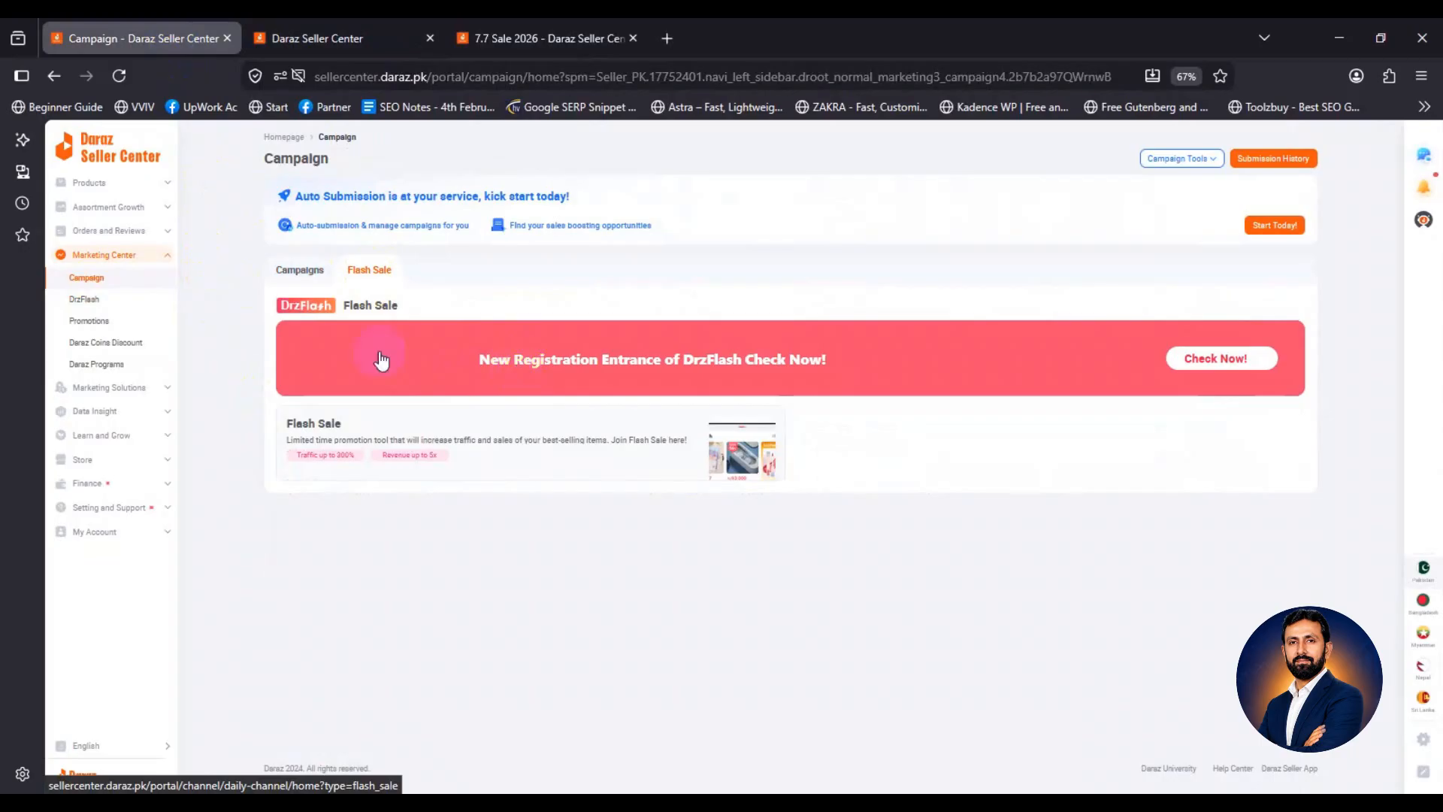
Open the daraz.pk storefront in a new browser tab and examine the Flash Sale section on its homepage.
{"action": "left_click", "coordinate": [676, 31]}
{"action": "type", "text": "daraz.pk/"}
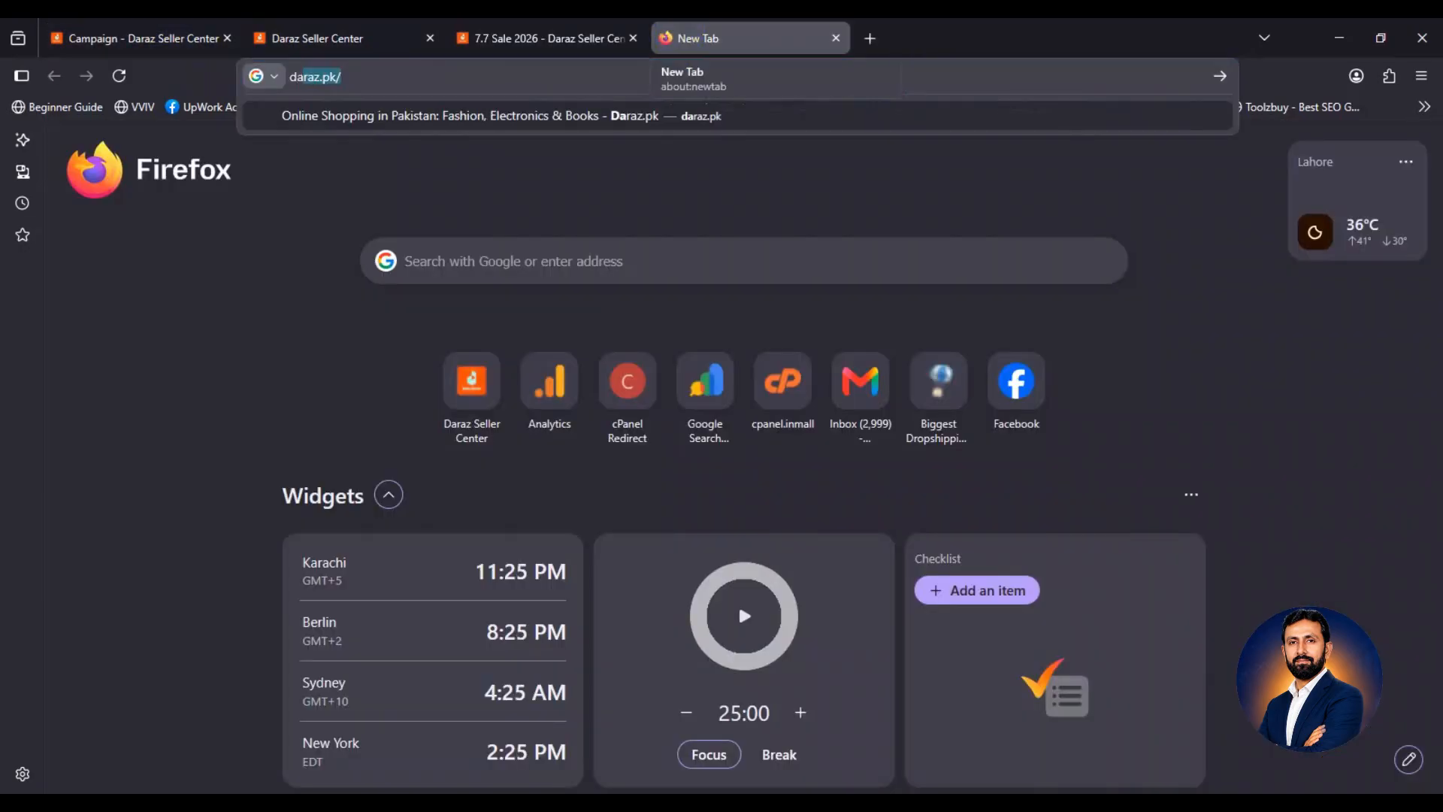
{"action": "key", "text": "Return"}
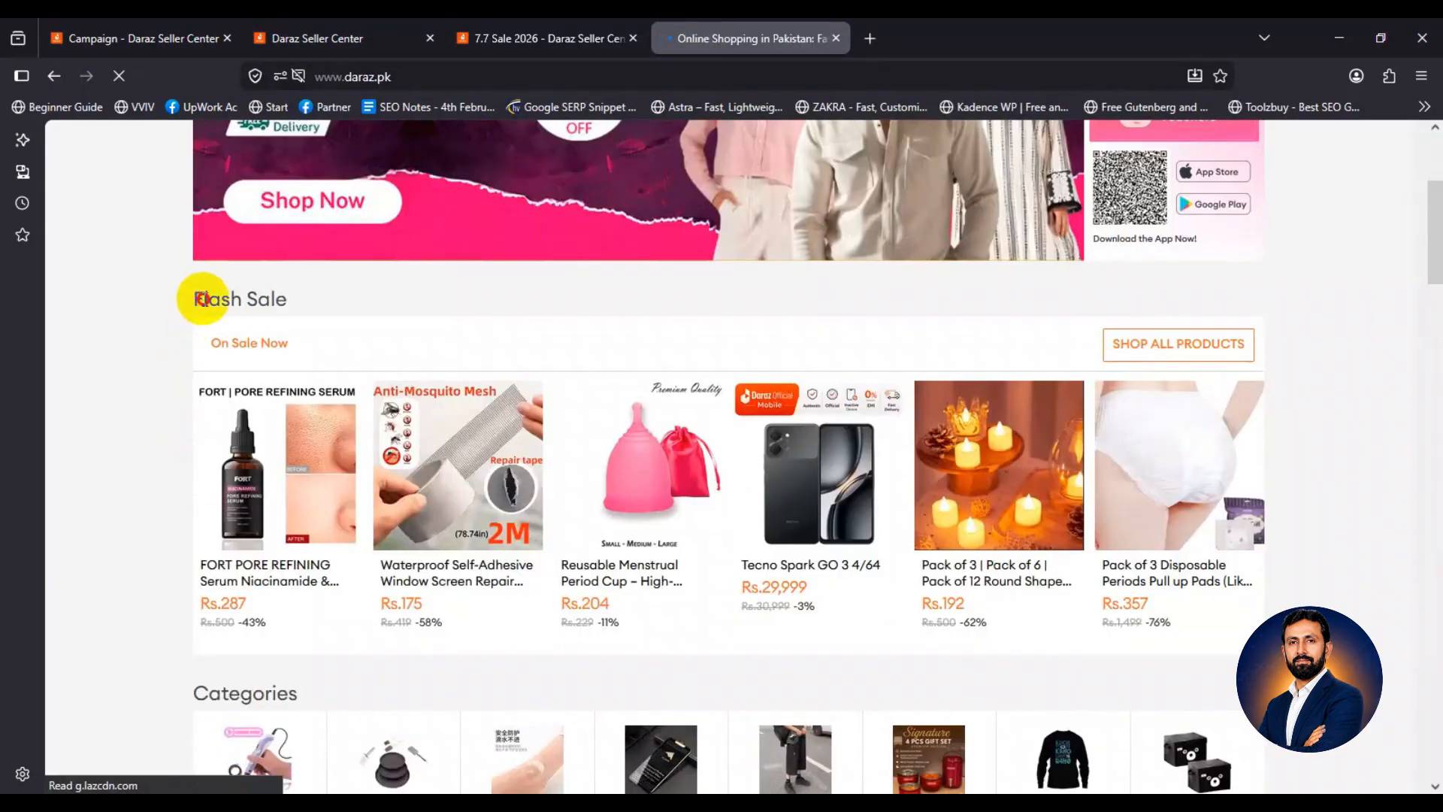
{"action": "left_click_drag", "start_coordinate": [194, 299], "coordinate": [283, 297]}
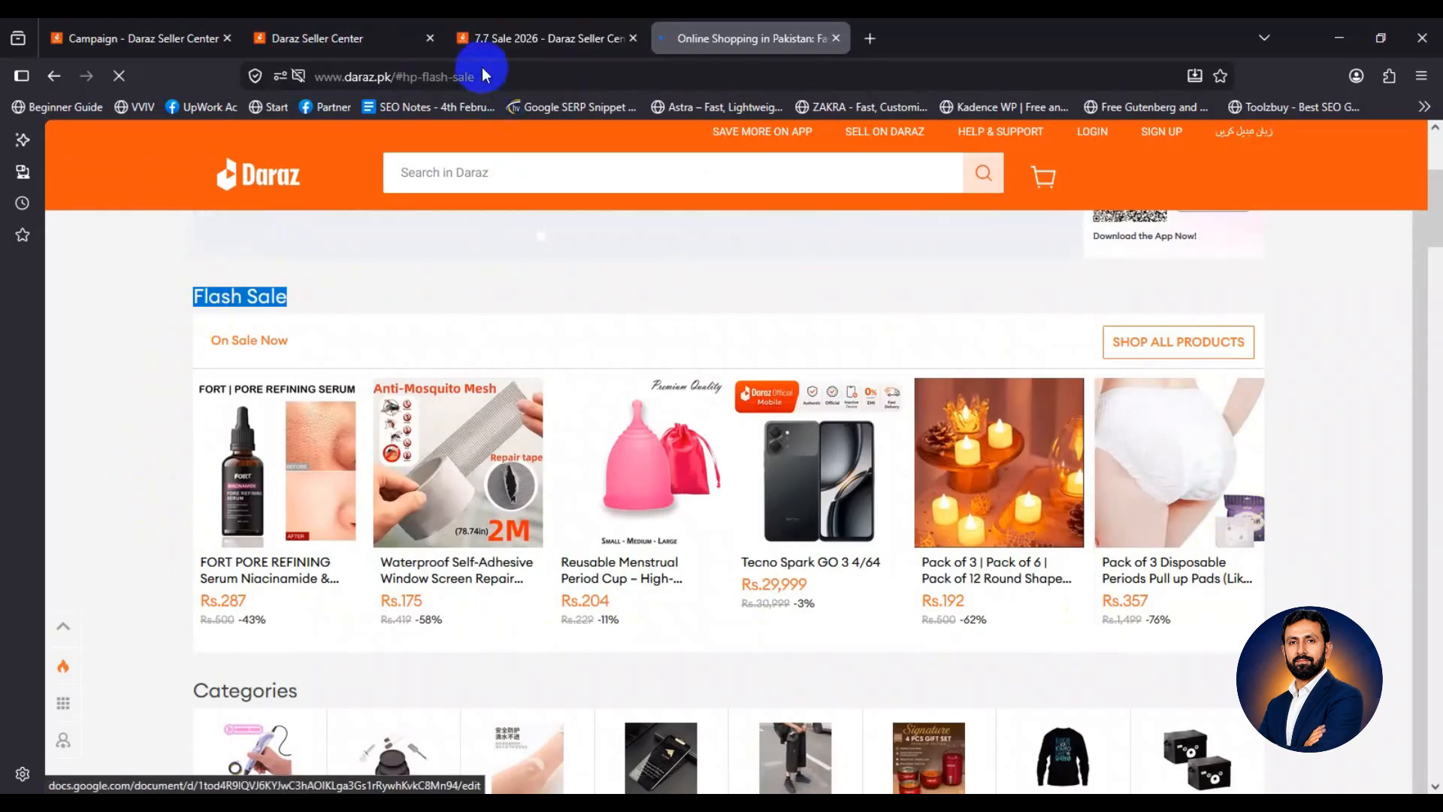
Go back to the seller Campaign page, open the DrzFlash registration page and check its invitations and campaign management.
{"action": "left_click", "coordinate": [493, 35]}
{"action": "left_click", "coordinate": [307, 24]}
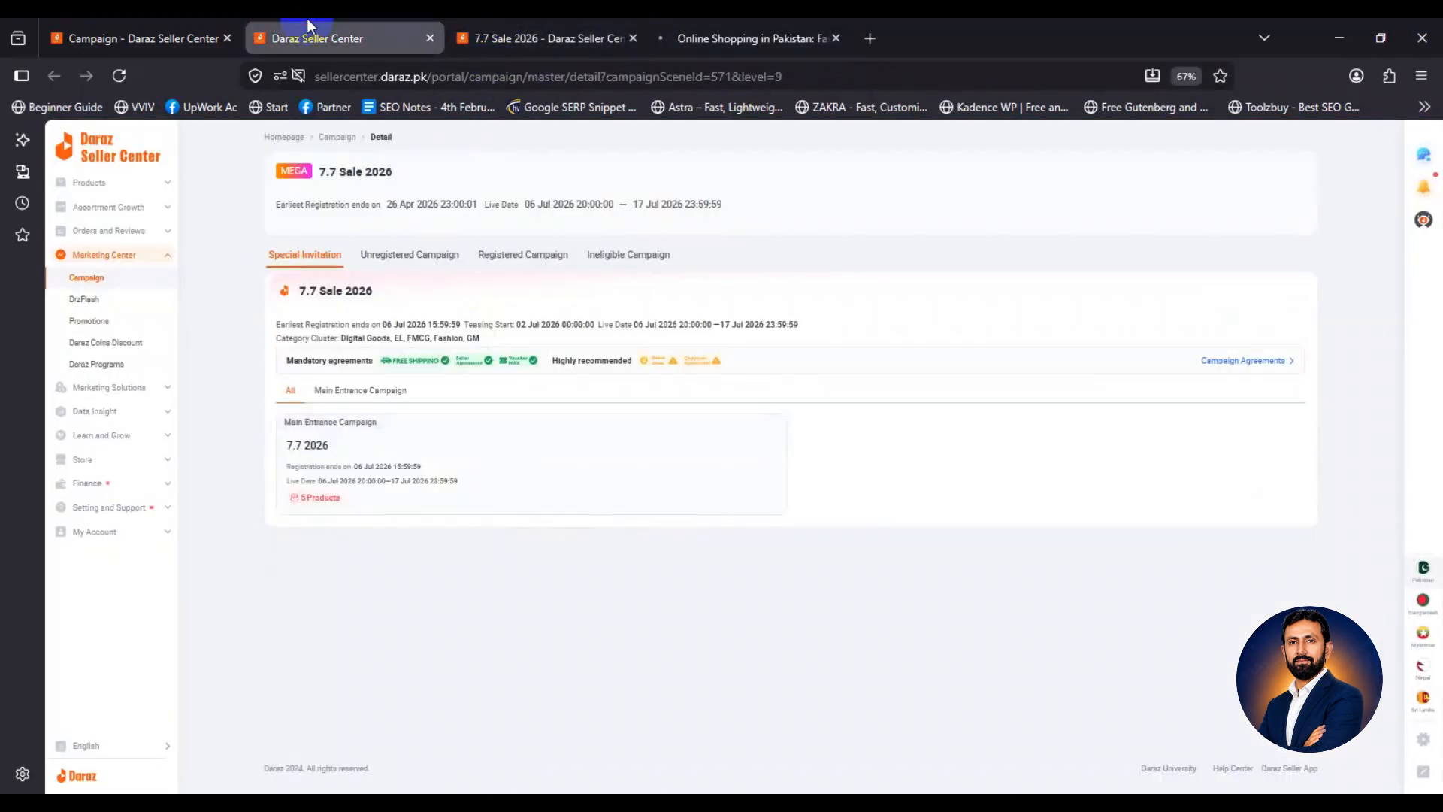
{"action": "left_click", "coordinate": [131, 22]}
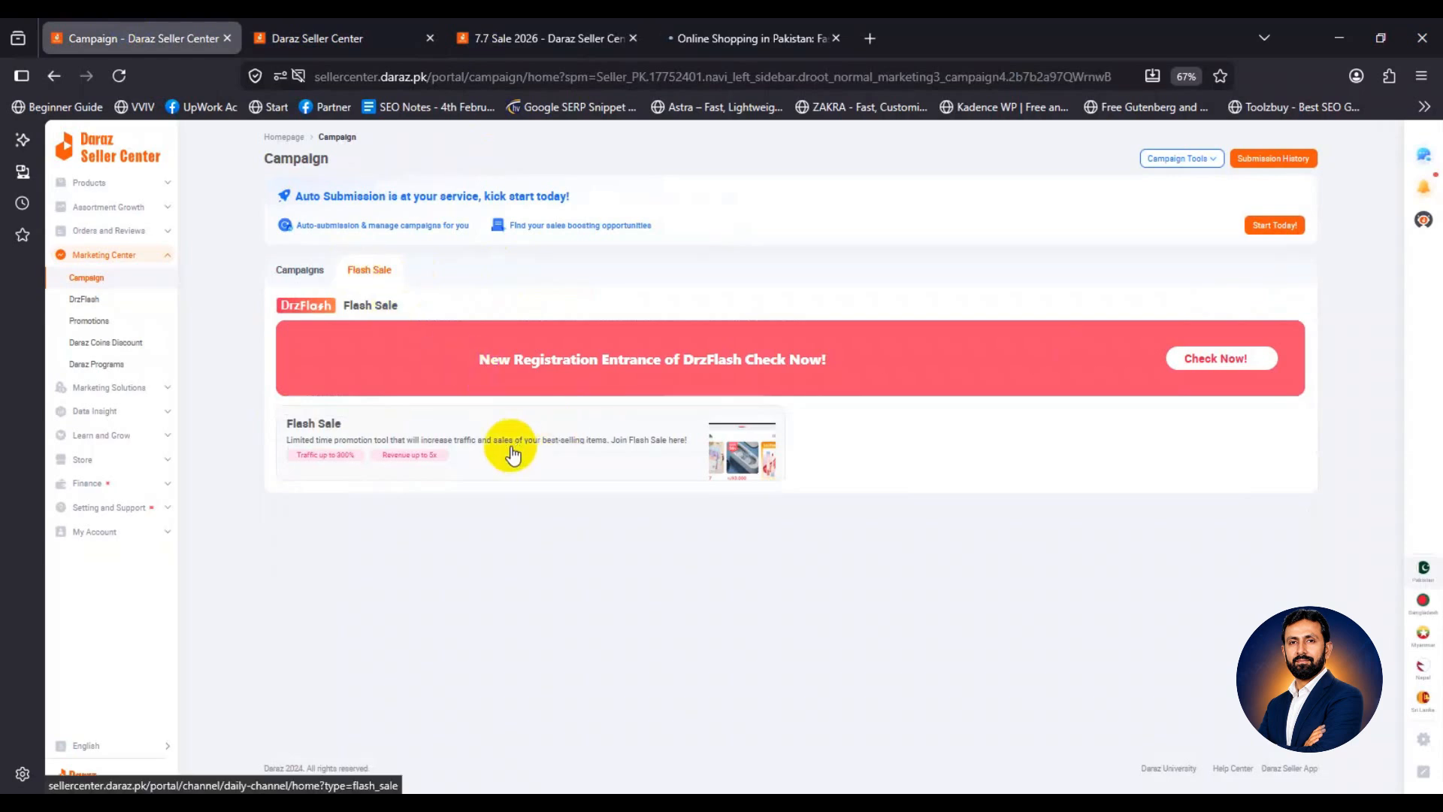
{"action": "left_click", "coordinate": [512, 370]}
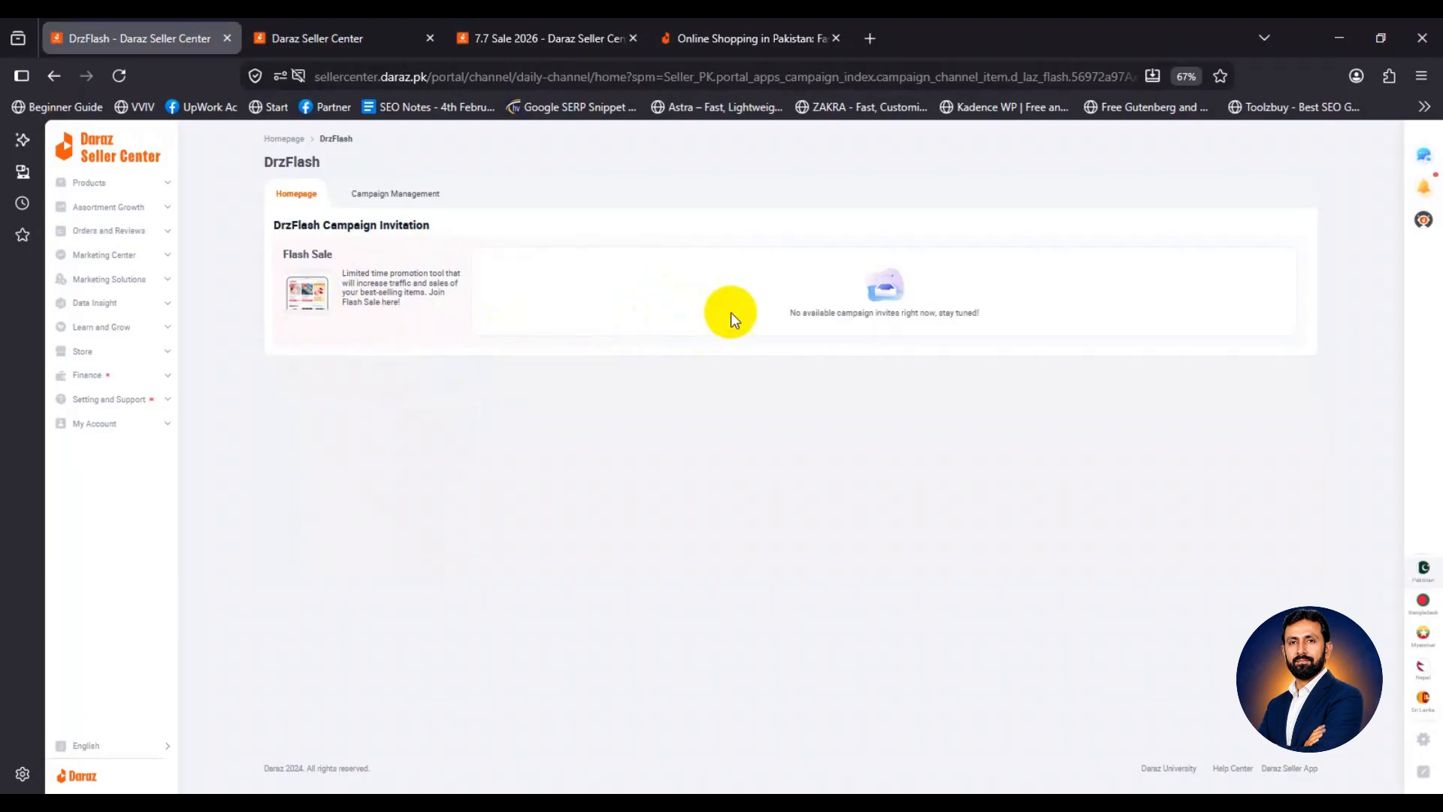
{"action": "double_click", "coordinate": [821, 315]}
{"action": "left_click", "coordinate": [774, 319]}
{"action": "left_click", "coordinate": [400, 199]}
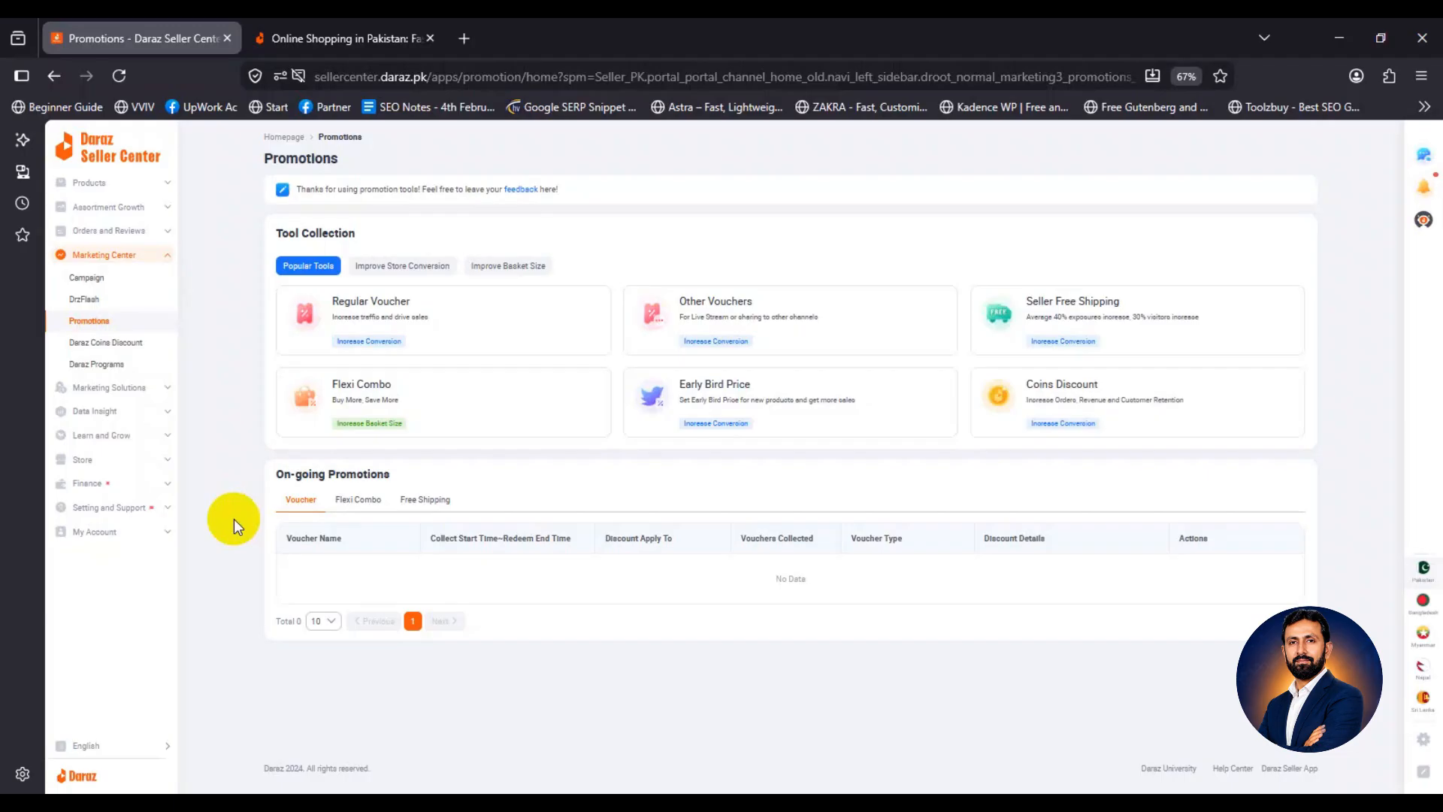
Start creating a regular voucher from the promotion tools and name the promotion Comp 7.7.
{"action": "mouse_move", "coordinate": [290, 354]}
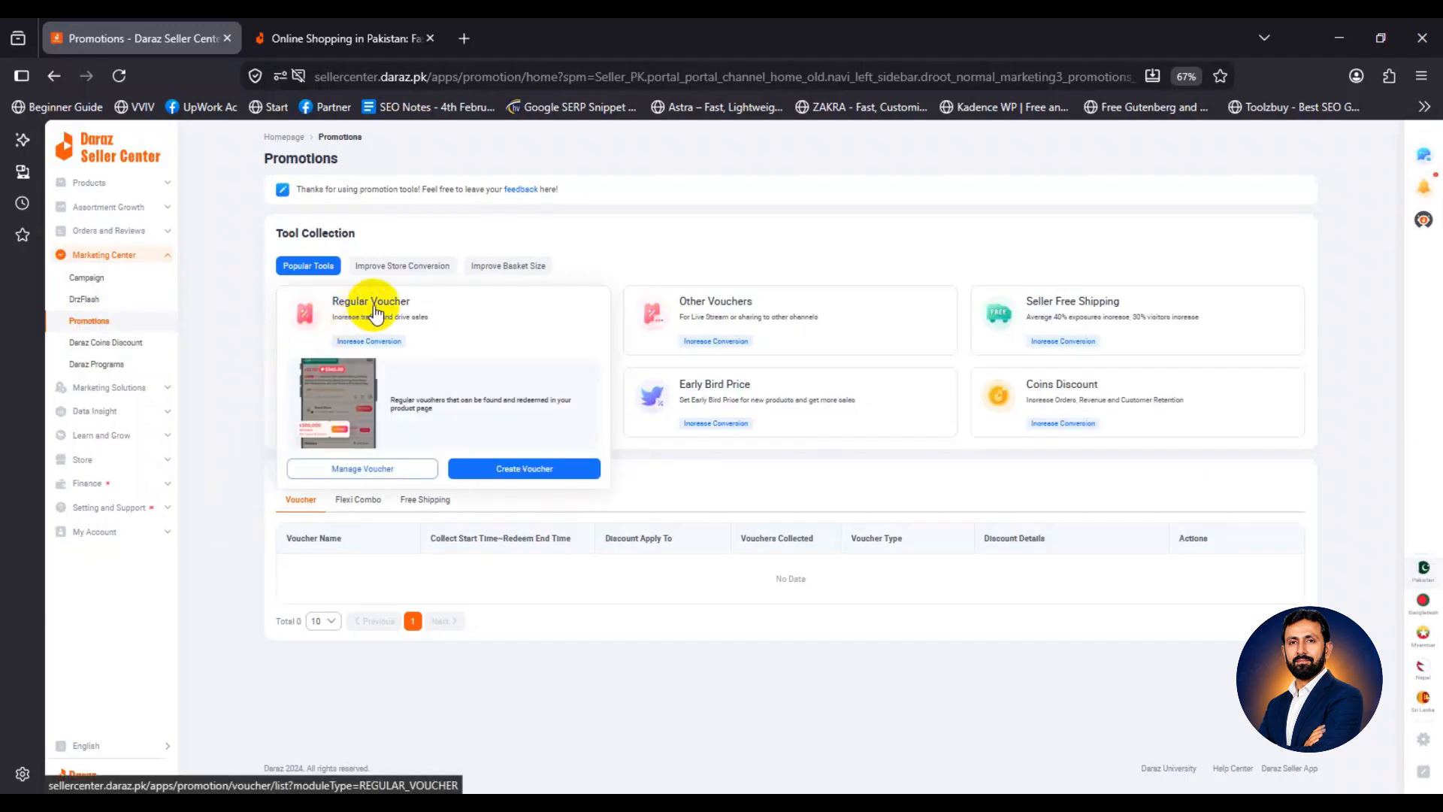
{"action": "left_click", "coordinate": [439, 328]}
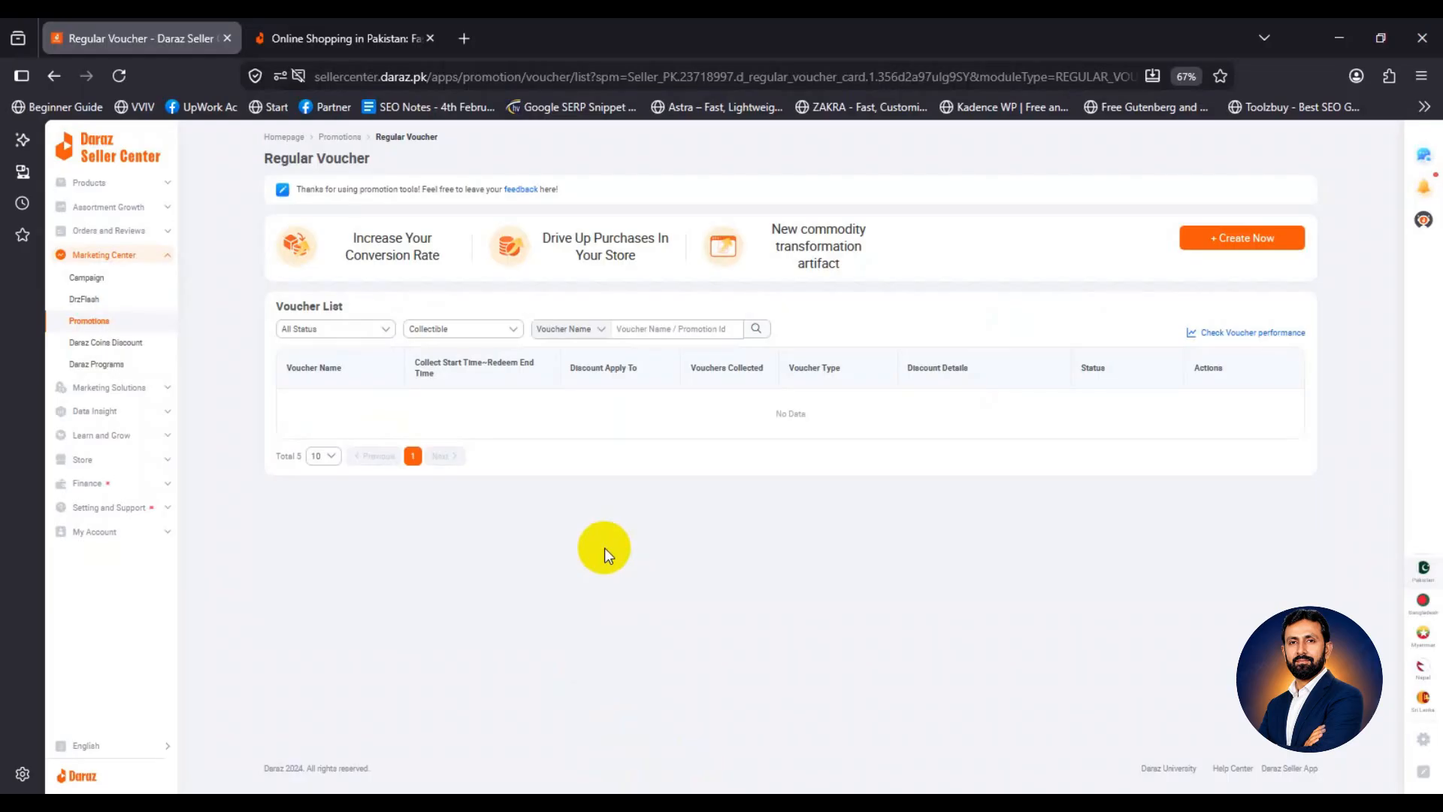
{"action": "left_click", "coordinate": [1228, 245]}
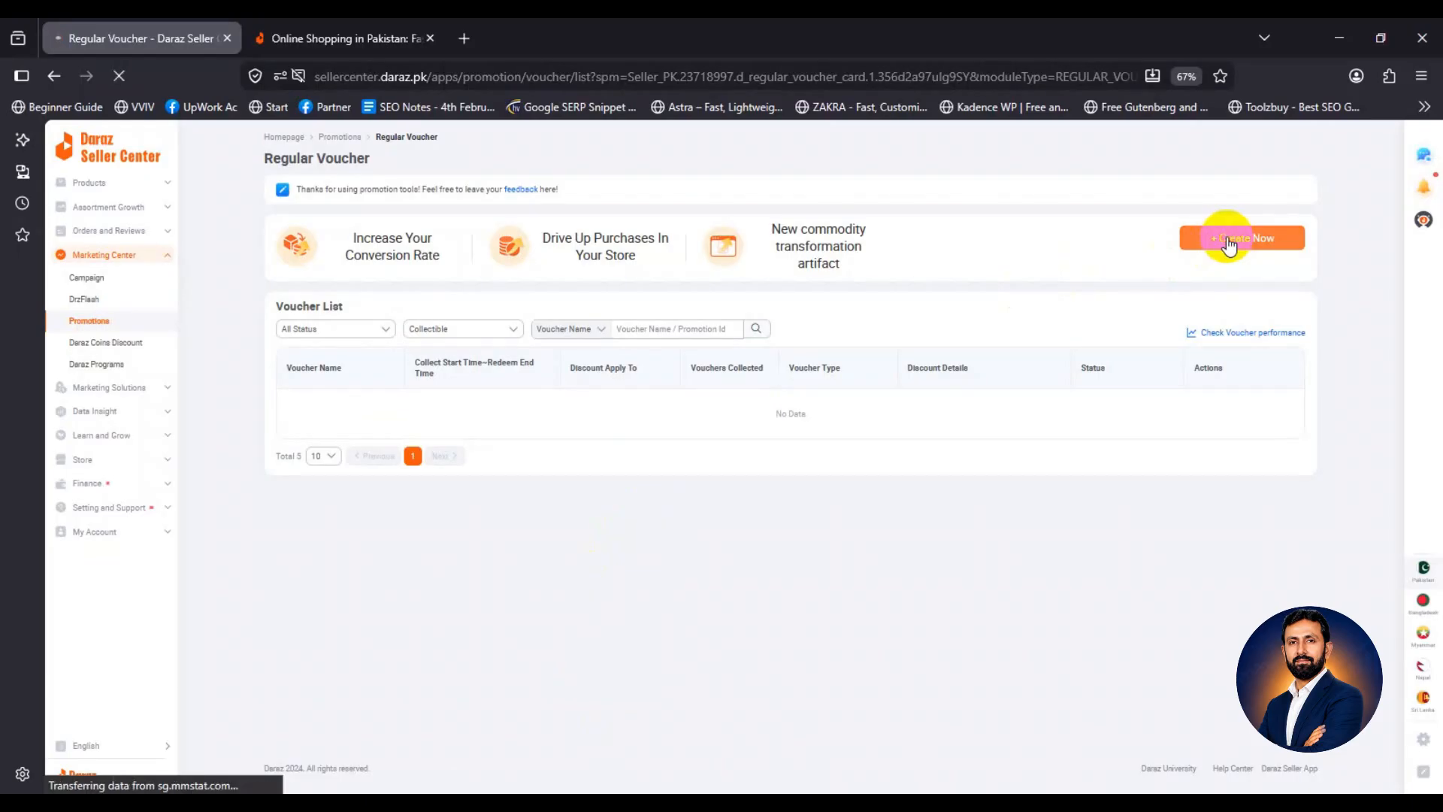
{"action": "left_click_drag", "start_coordinate": [451, 254], "coordinate": [273, 261]}
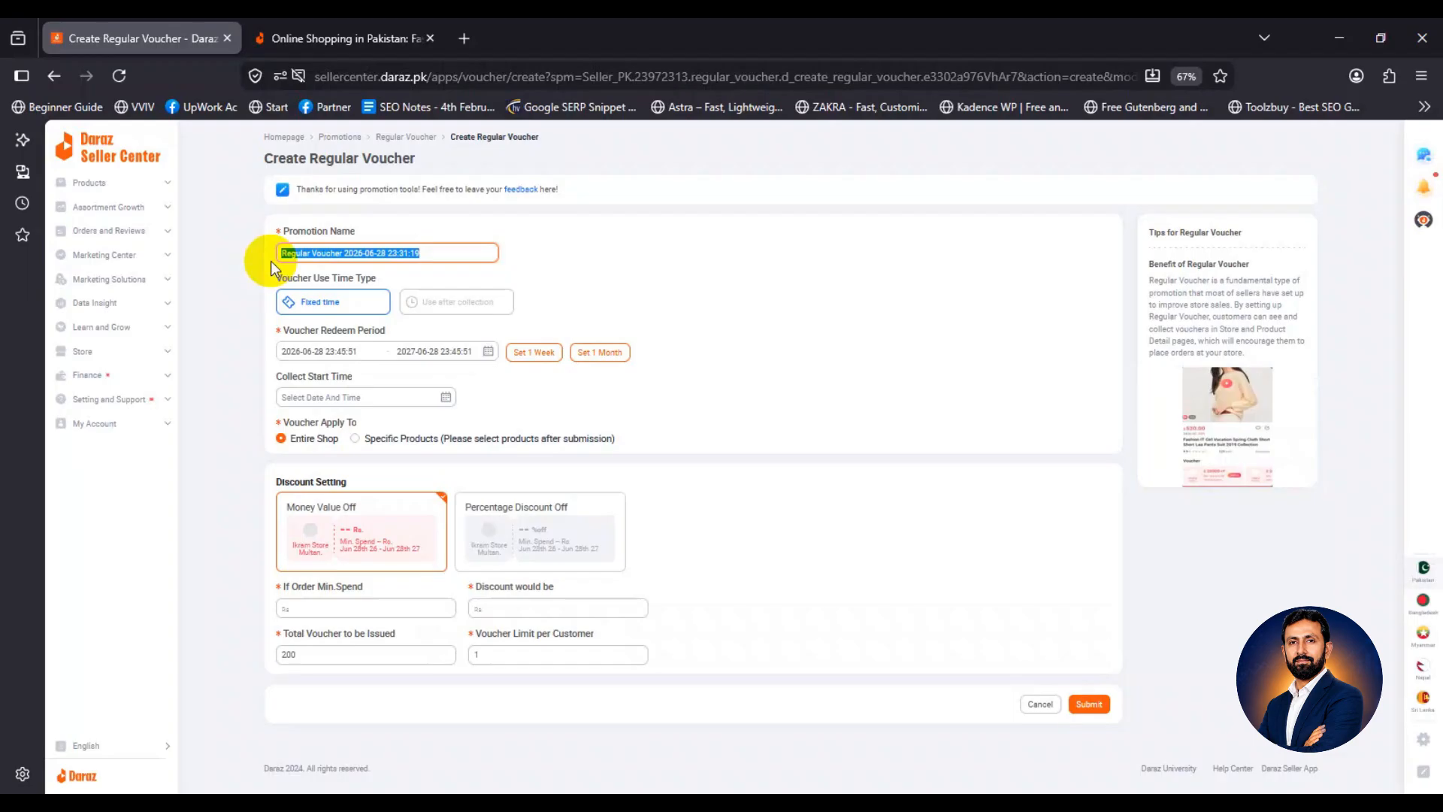
{"action": "type", "text": "Comp"}
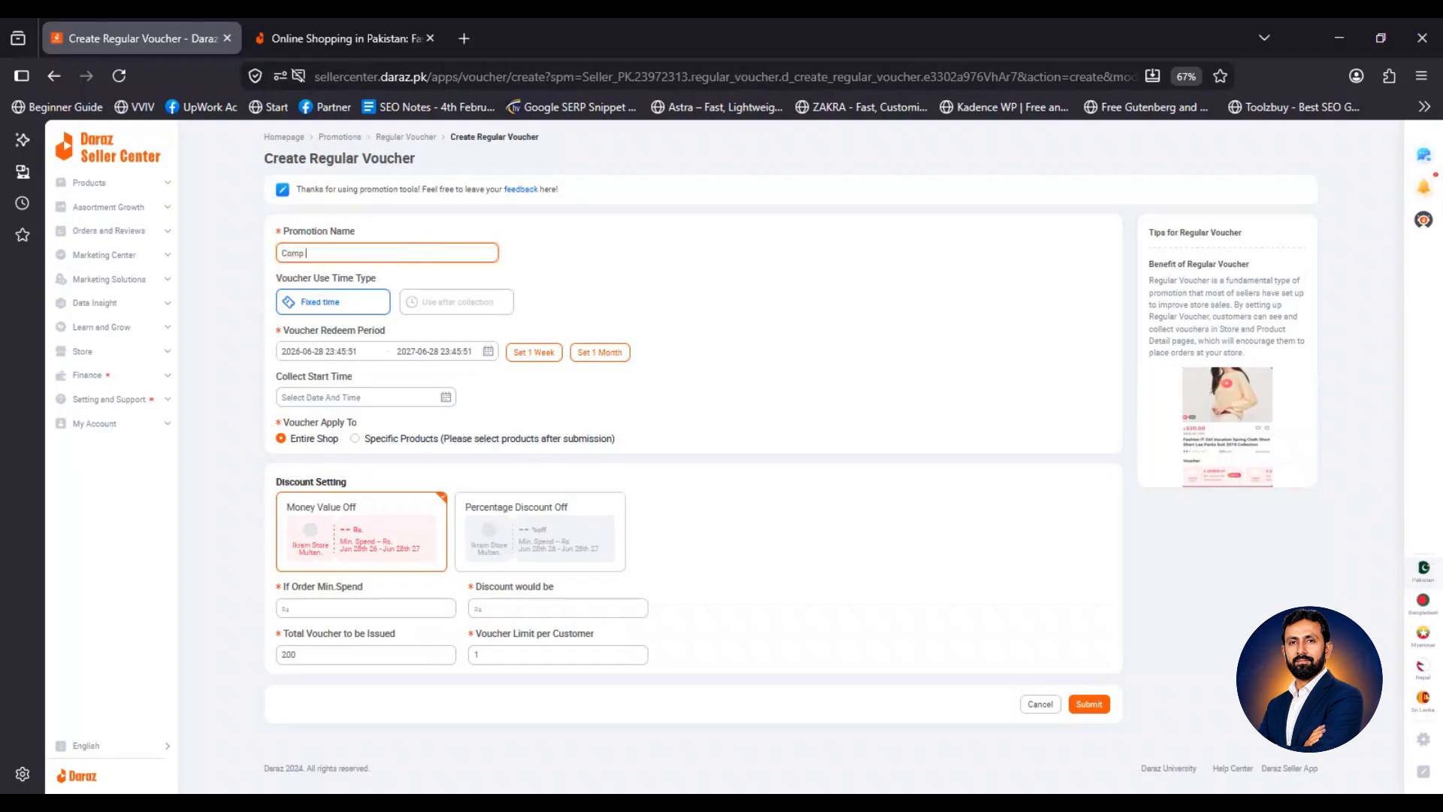
{"action": "type", "text": " 7.7"}
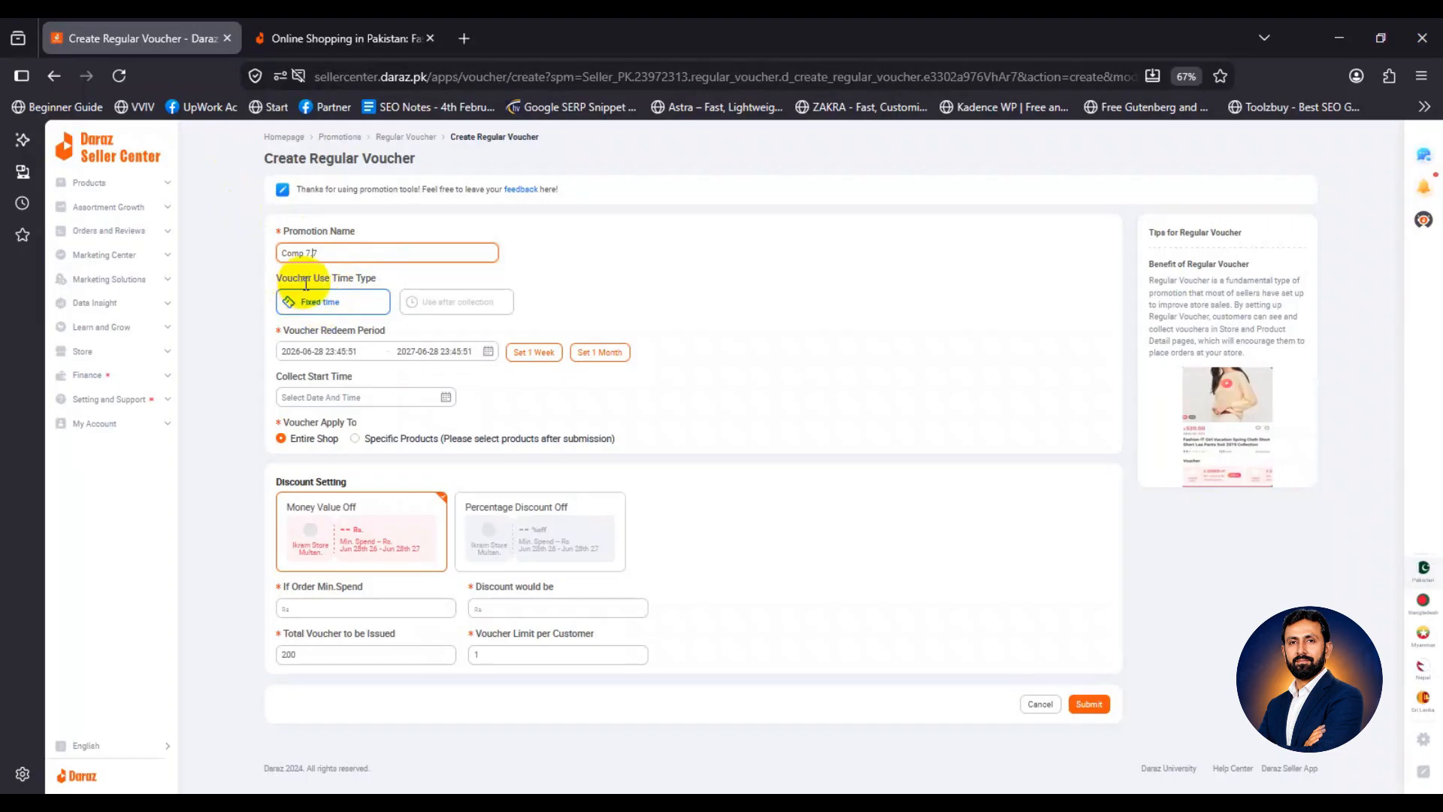
{"action": "left_click", "coordinate": [309, 351]}
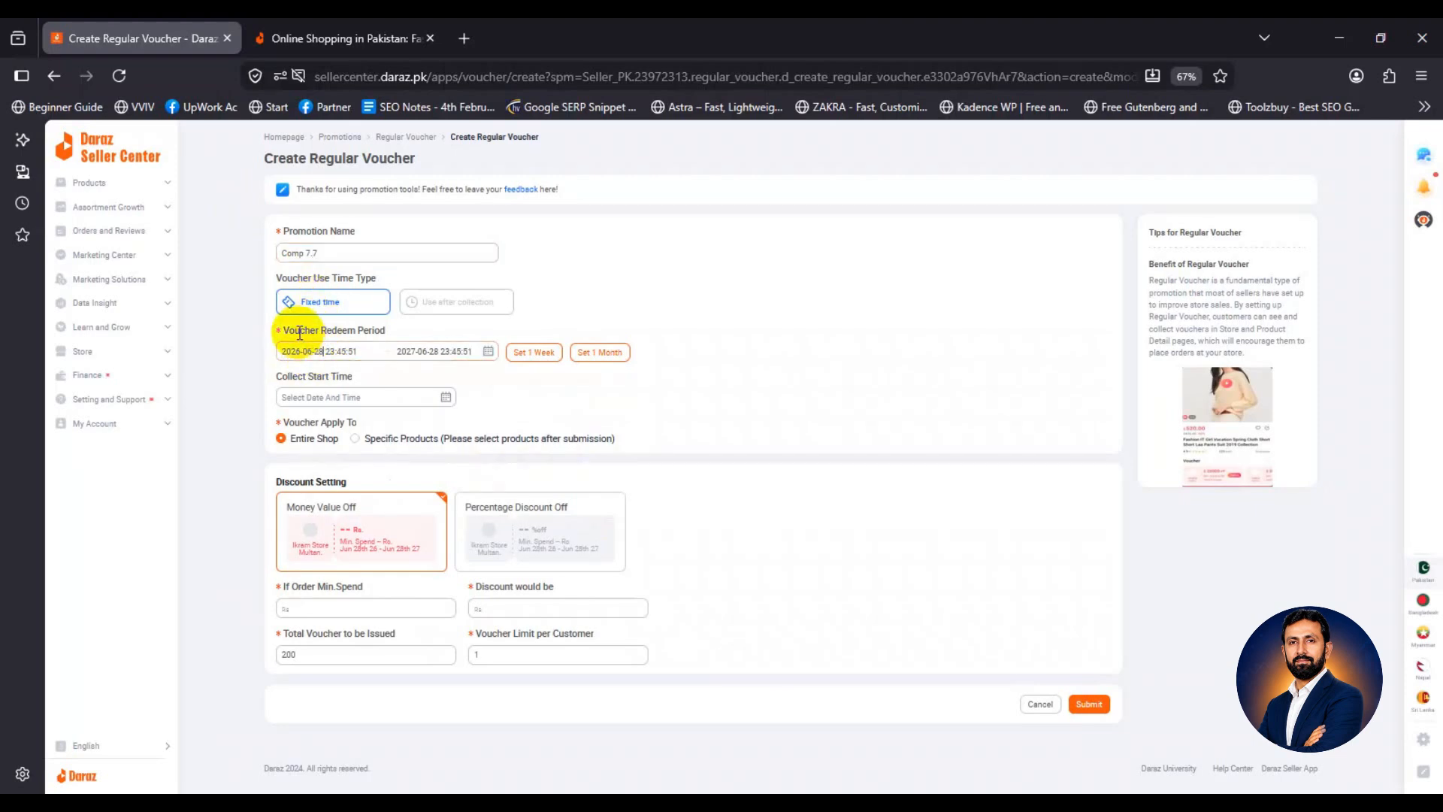
{"action": "left_click", "coordinate": [599, 352]}
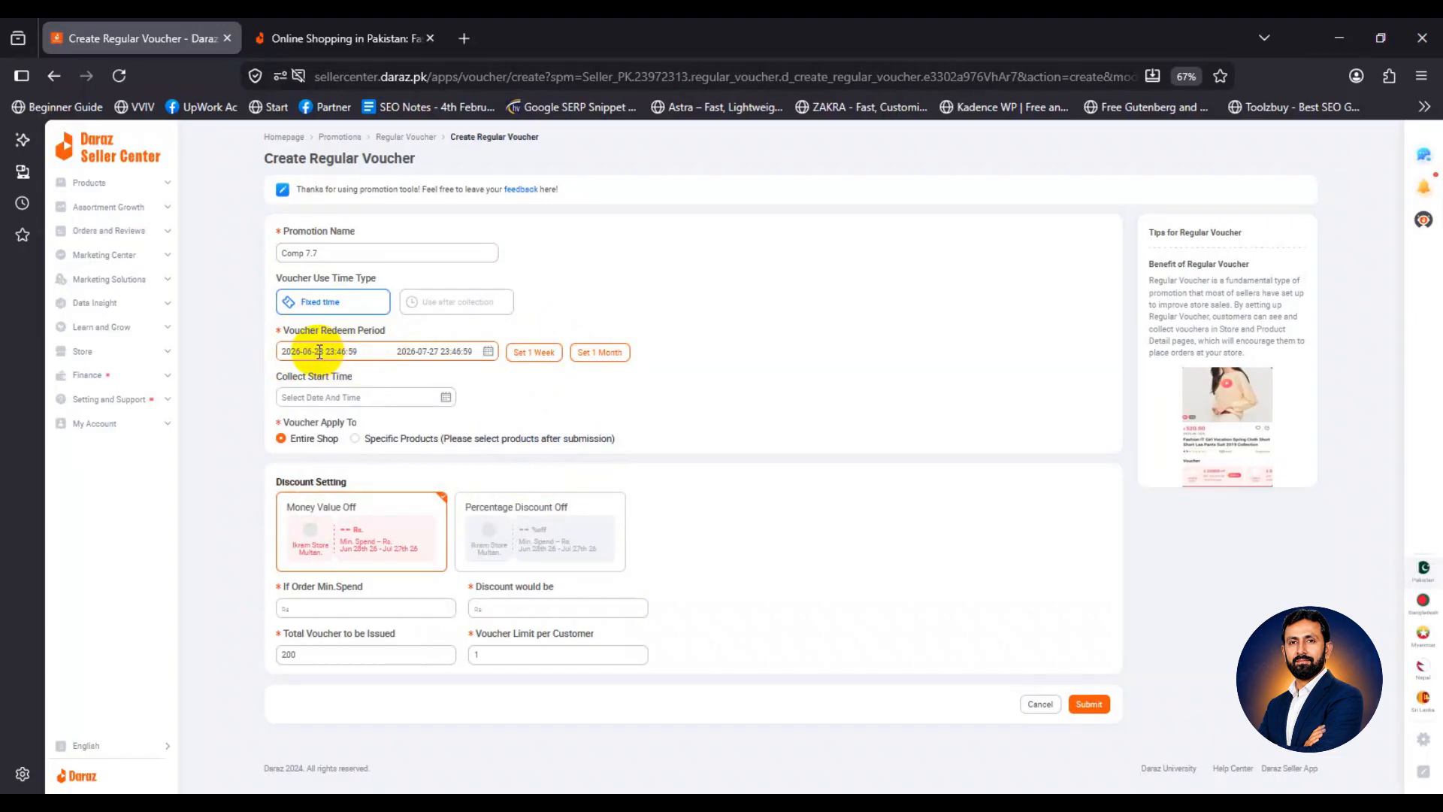
{"action": "left_click", "coordinate": [319, 397]}
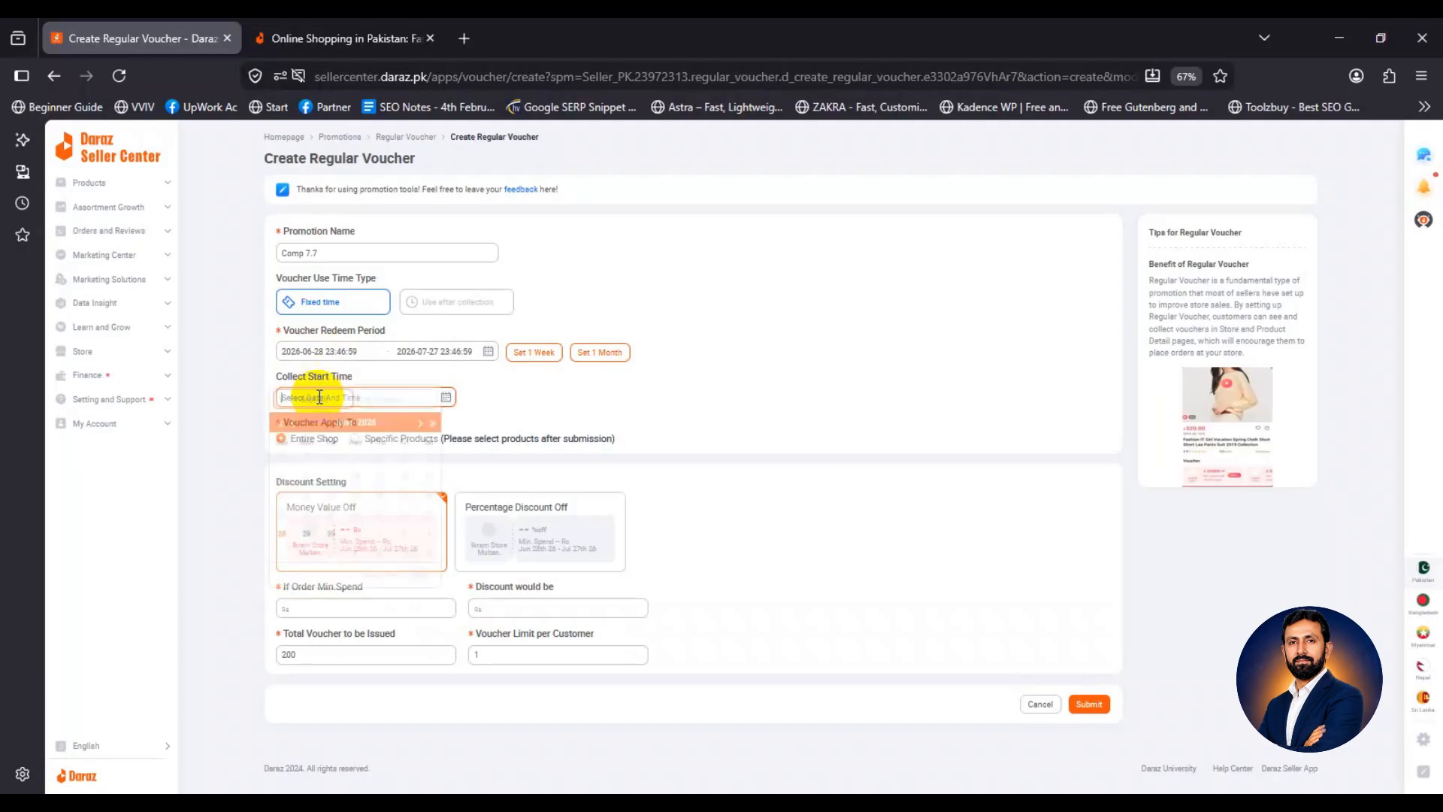
{"action": "left_click", "coordinate": [290, 537]}
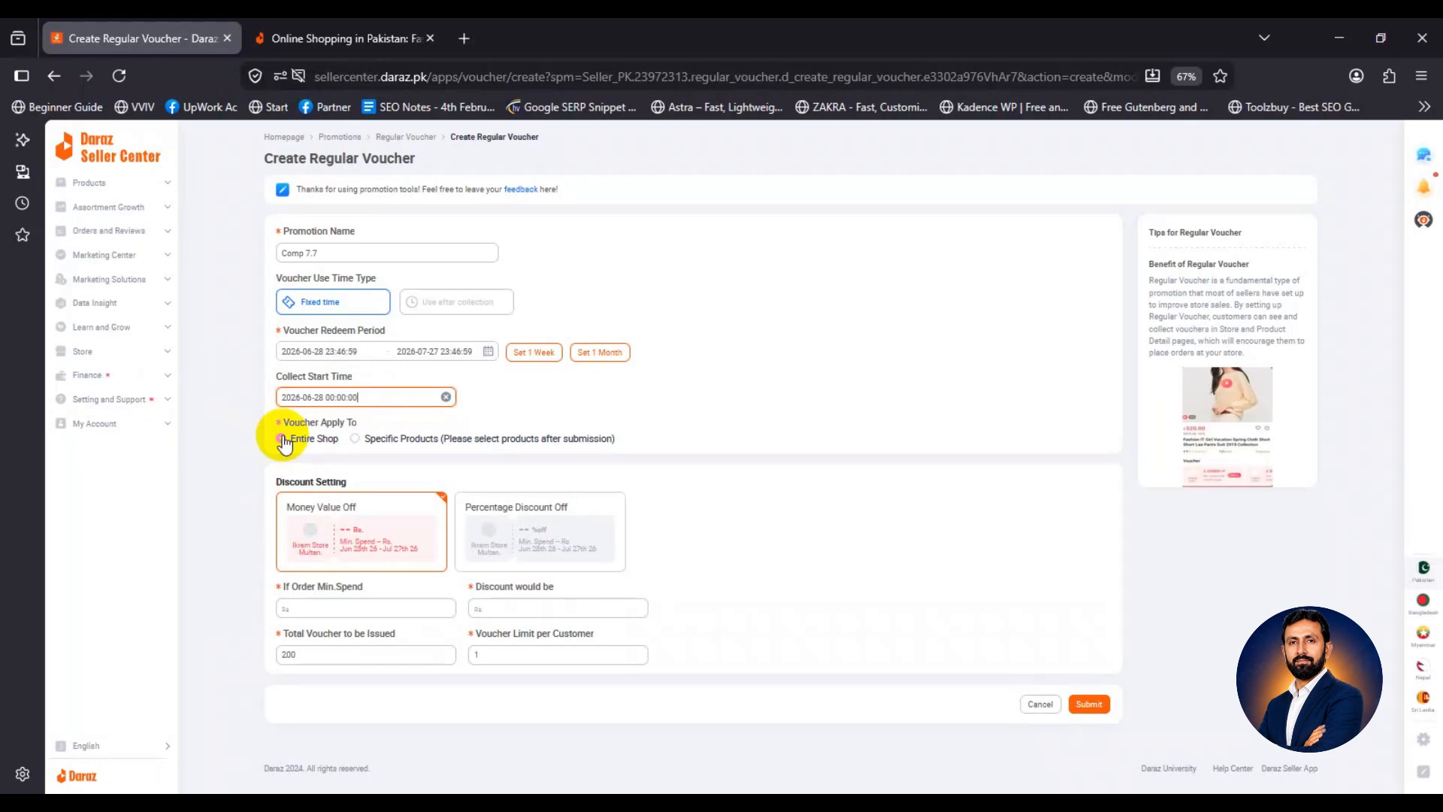
Apply the voucher to specific products and set the minimum order spend to Rs. 999.
{"action": "left_click", "coordinate": [282, 439]}
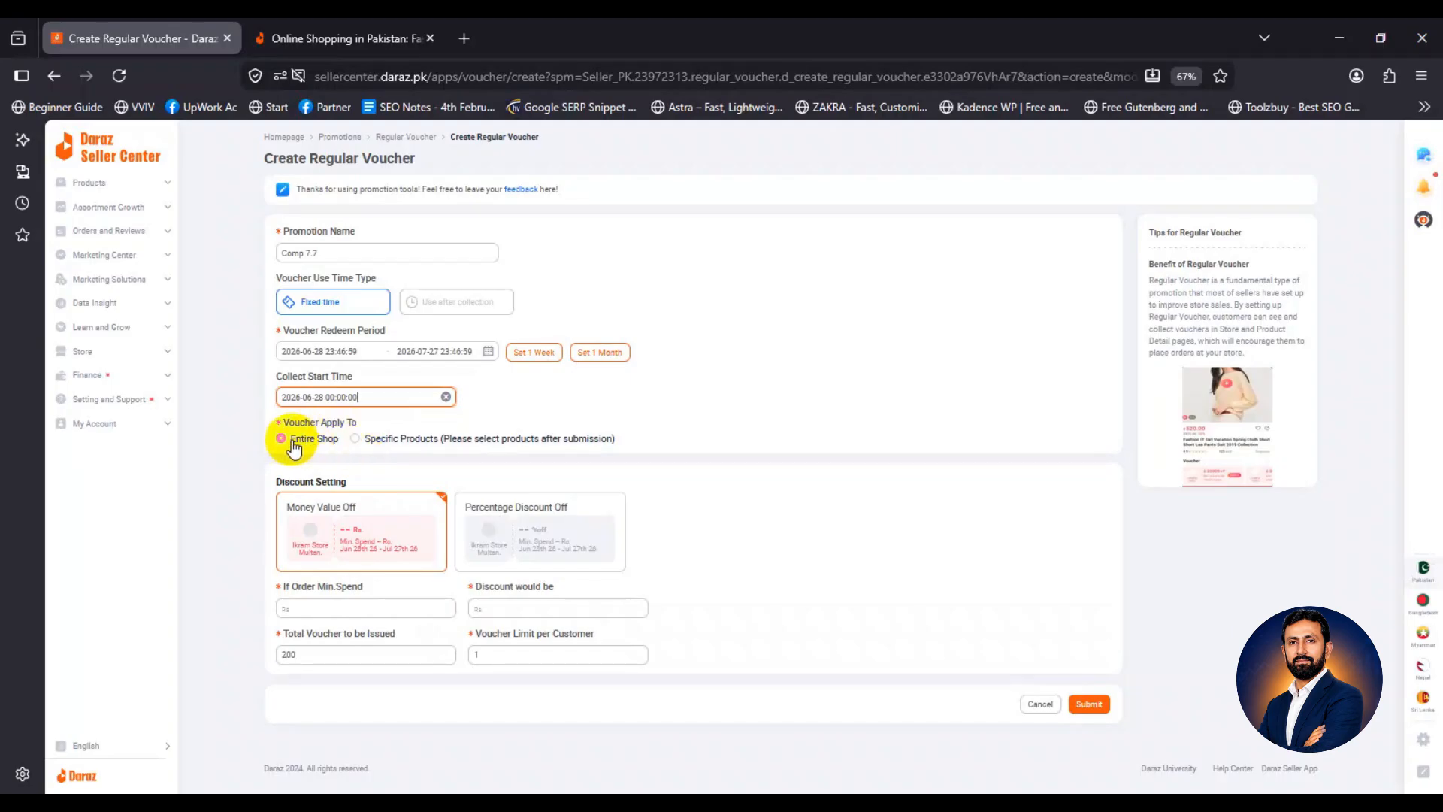
{"action": "left_click", "coordinate": [355, 440]}
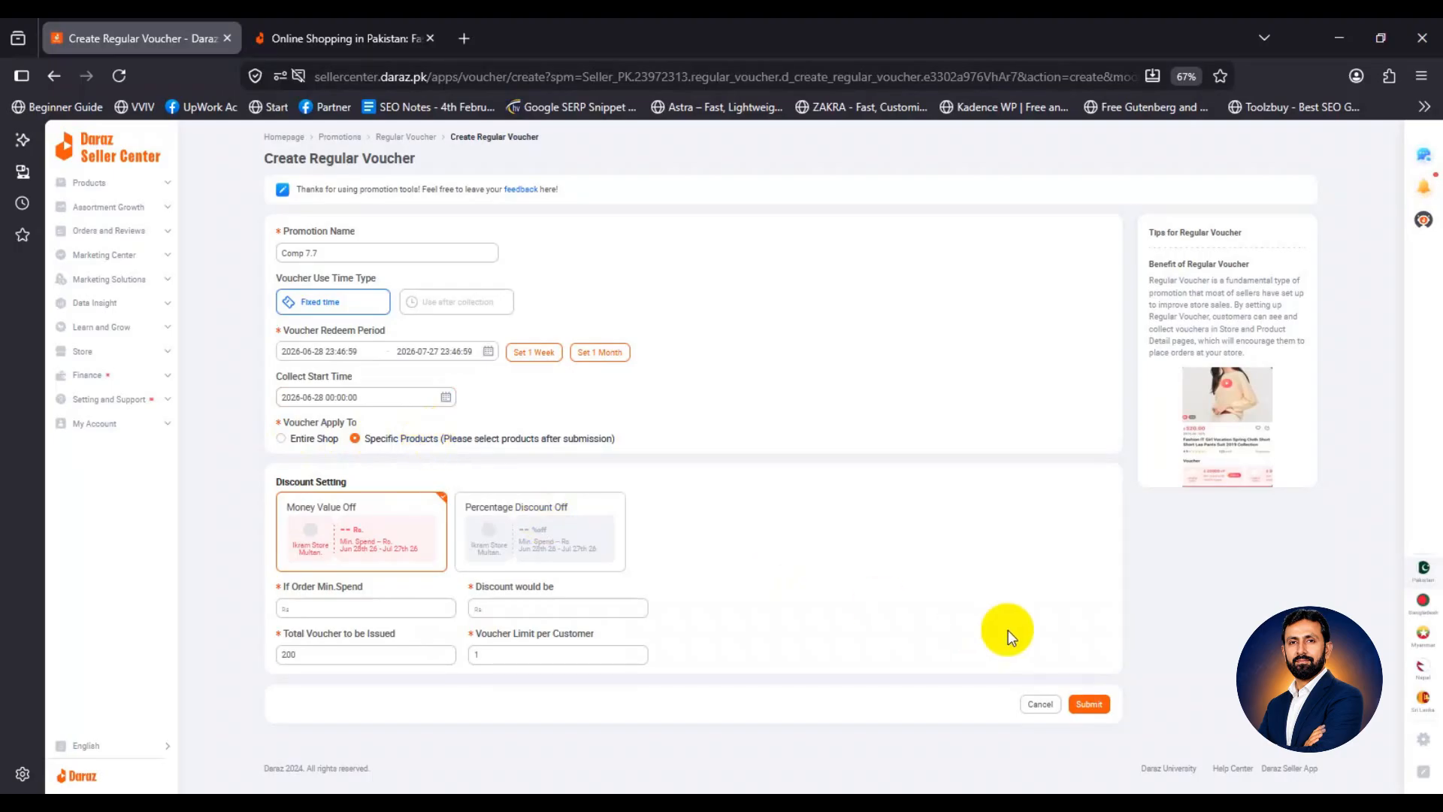
{"action": "left_click", "coordinate": [1090, 706]}
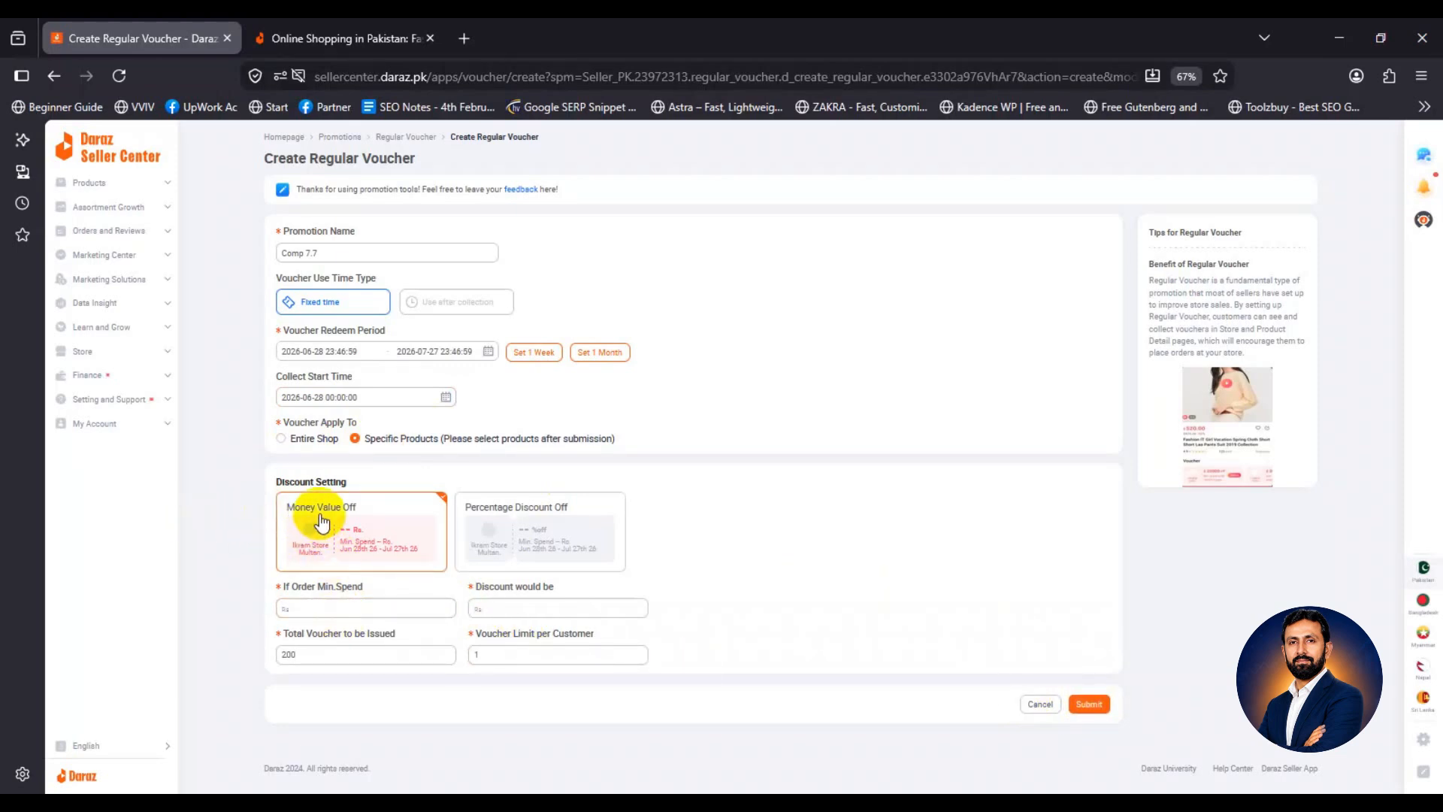
{"action": "left_click", "coordinate": [323, 610]}
{"action": "type", "text": "999"}
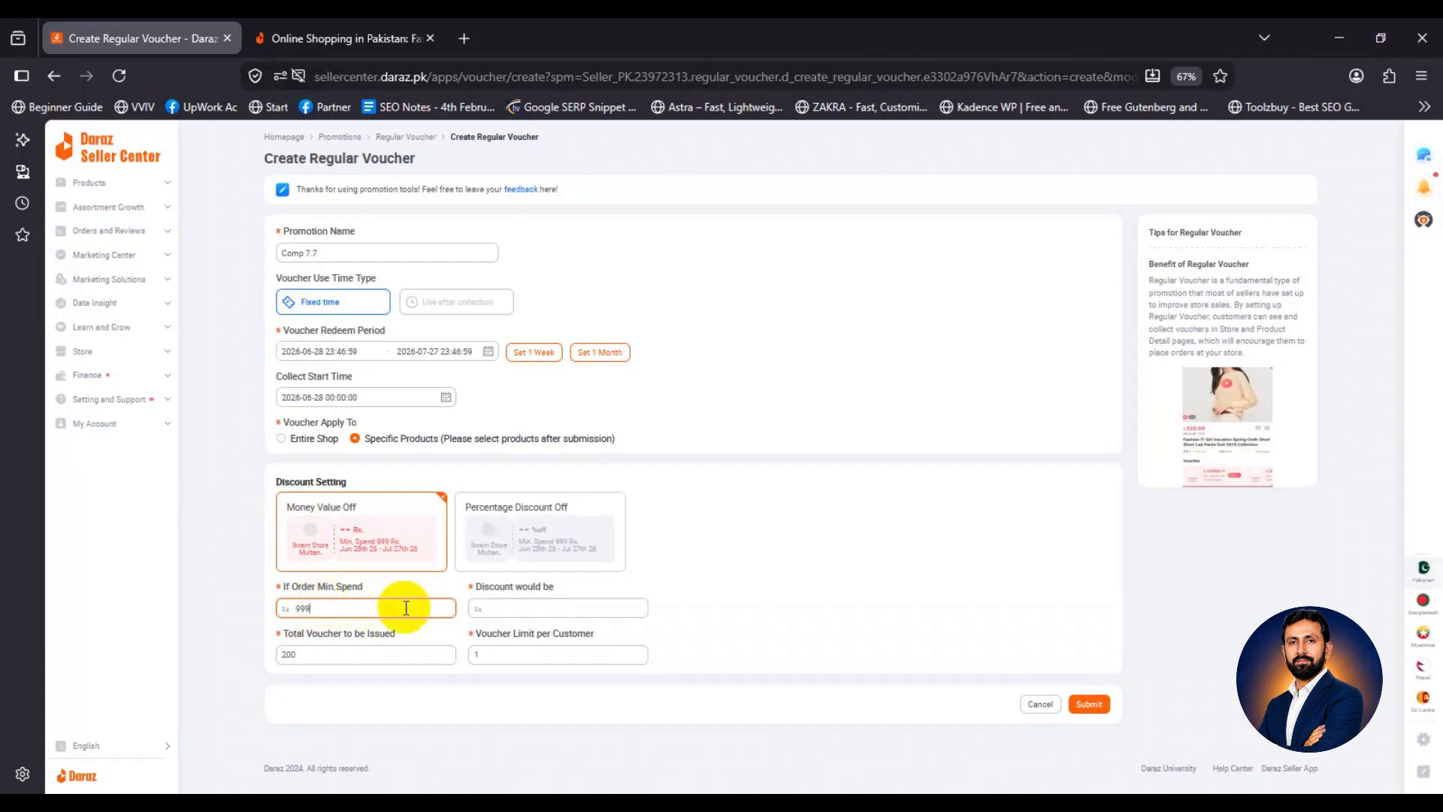
Set the money-value discount to Rs. 50 and check the total voucher count and per-customer limit.
{"action": "left_click", "coordinate": [513, 607]}
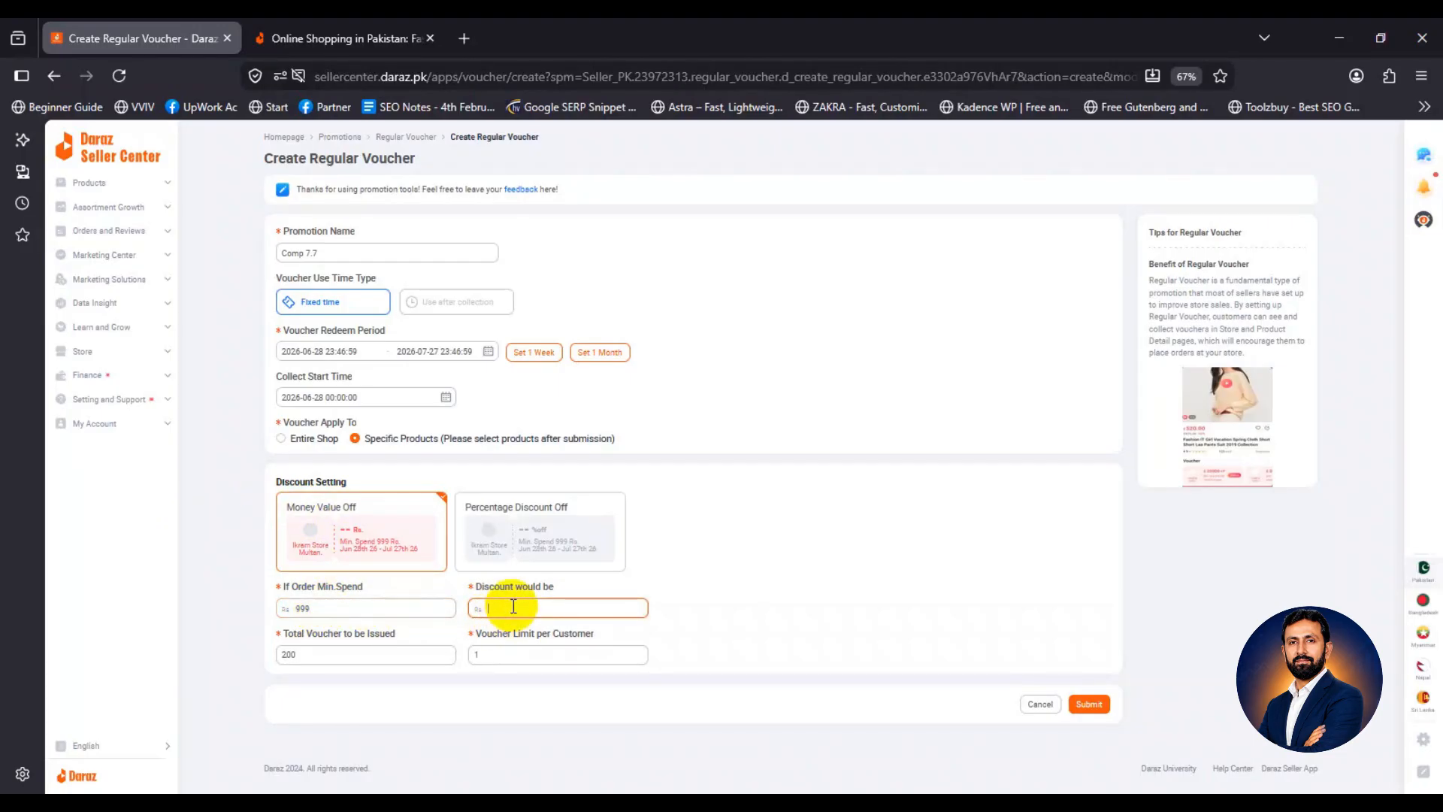
{"action": "type", "text": "50"}
{"action": "left_click", "coordinate": [320, 654]}
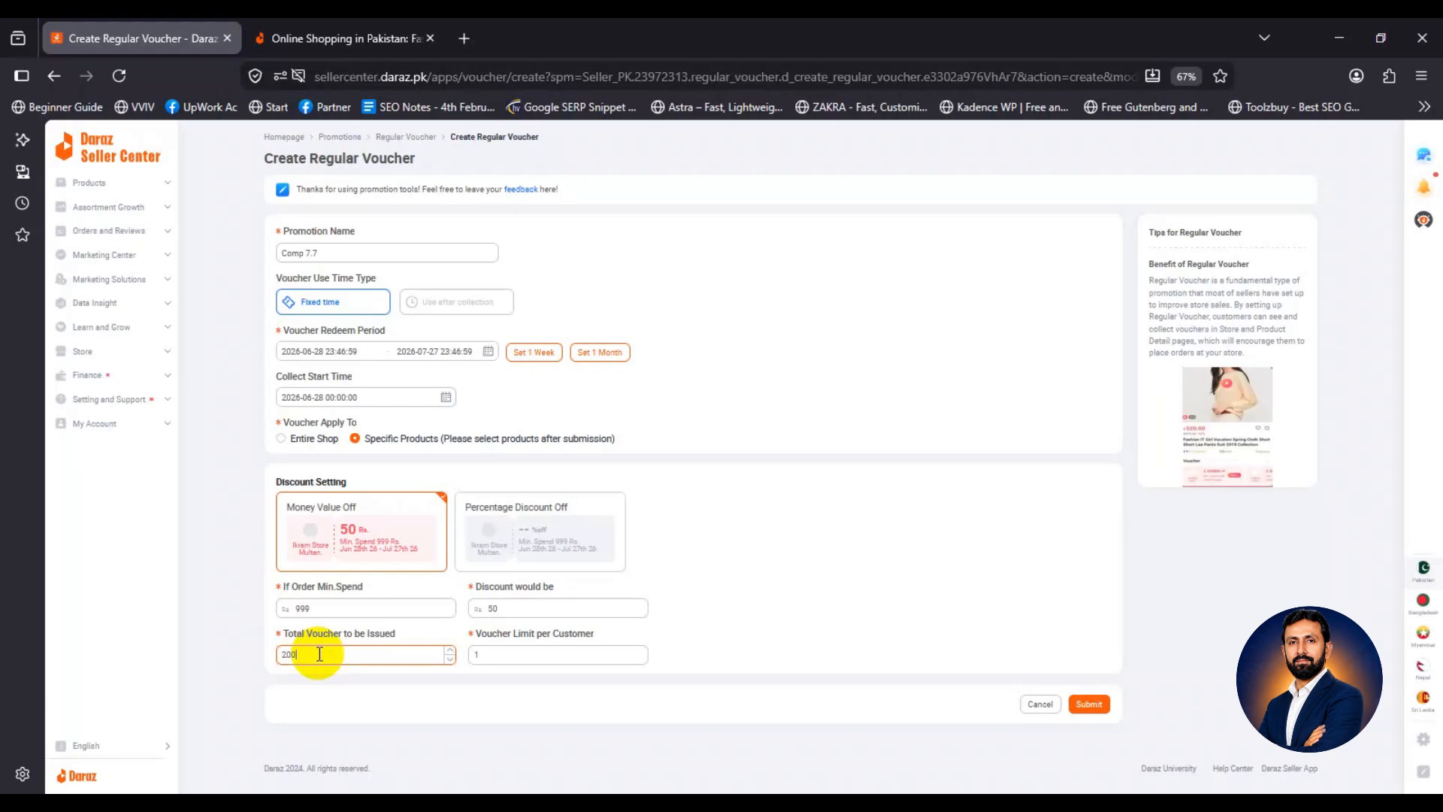
{"action": "left_click", "coordinate": [508, 654]}
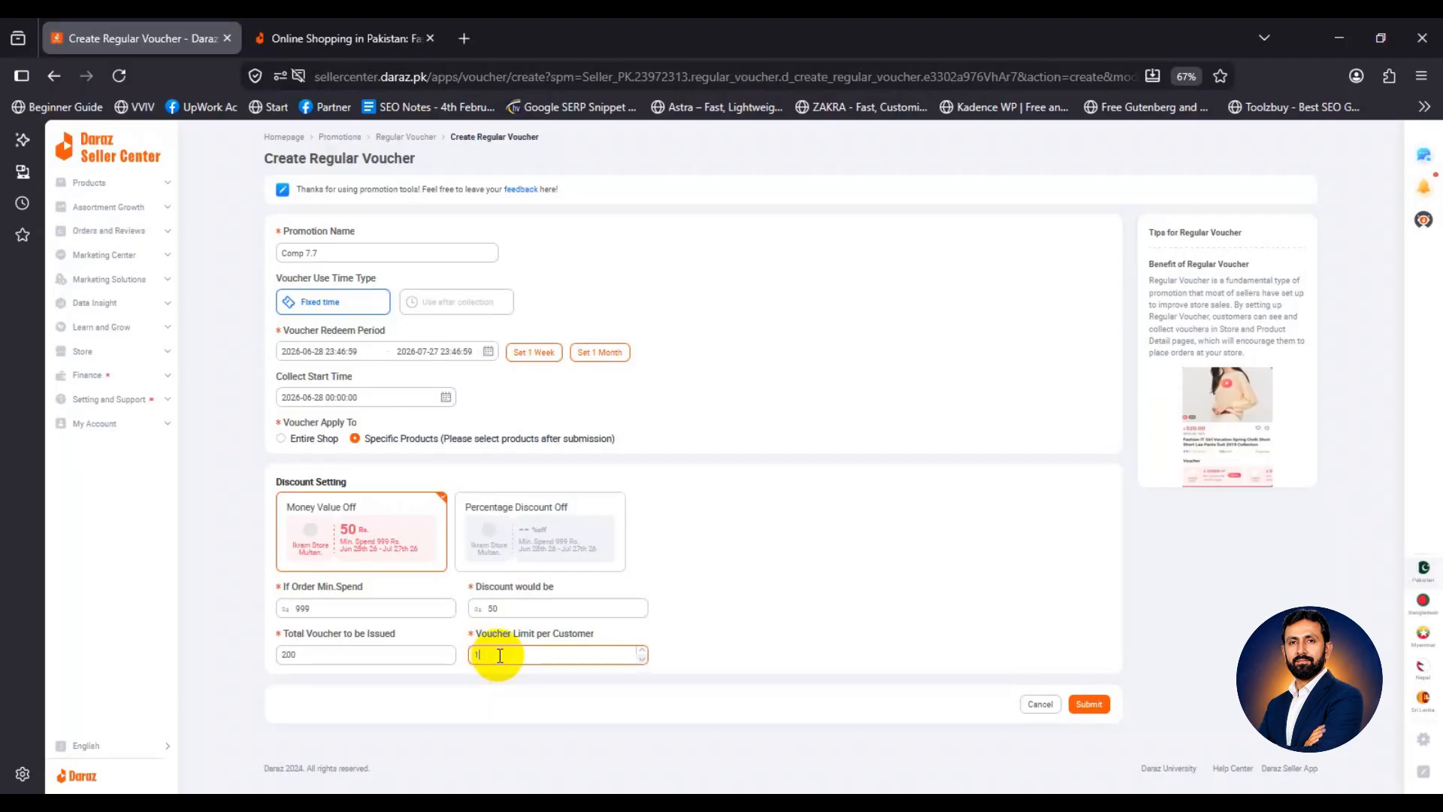
Try the percentage discount type with 2% off and a maximum discount of Rs. 50 per order.
{"action": "left_click", "coordinate": [492, 536]}
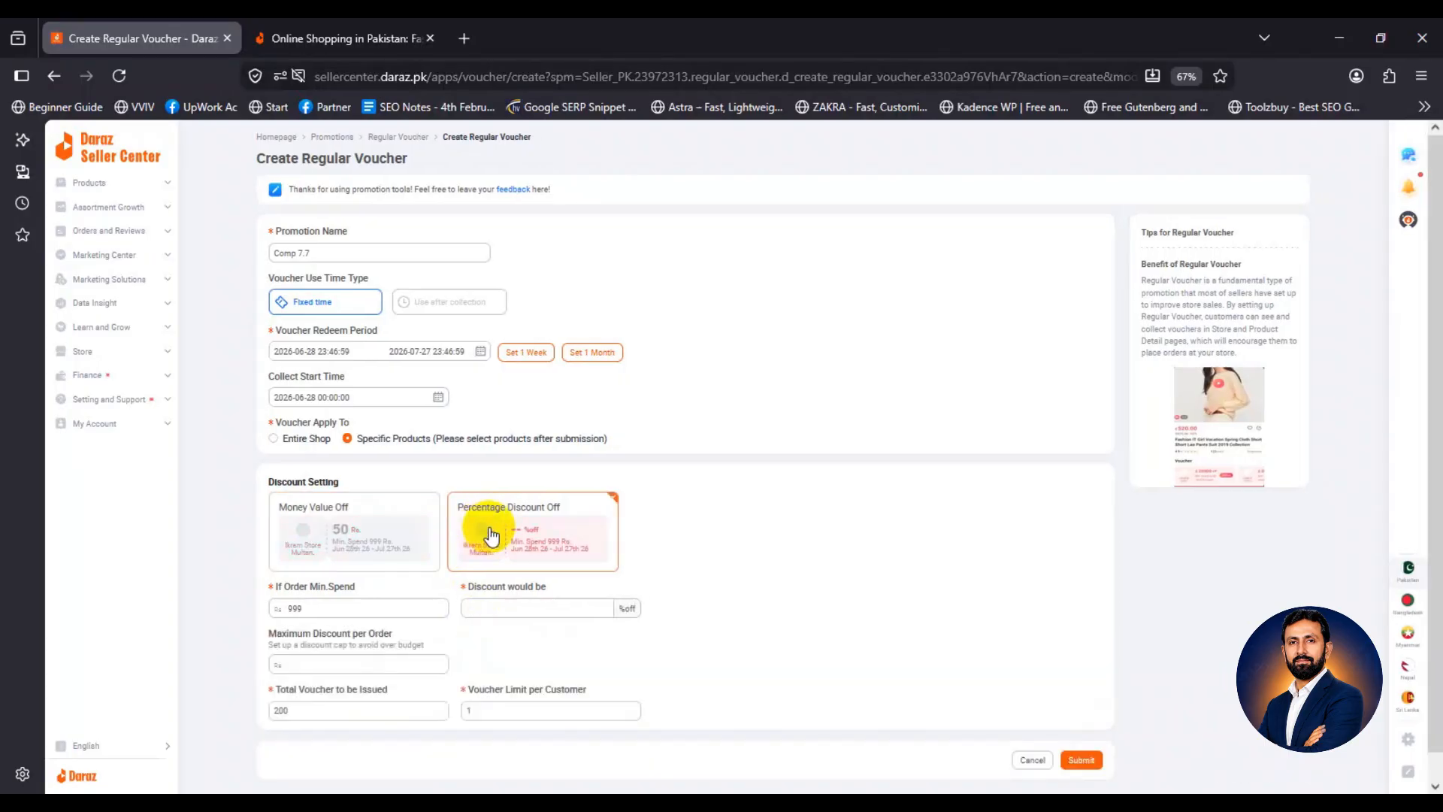
{"action": "left_click", "coordinate": [331, 608]}
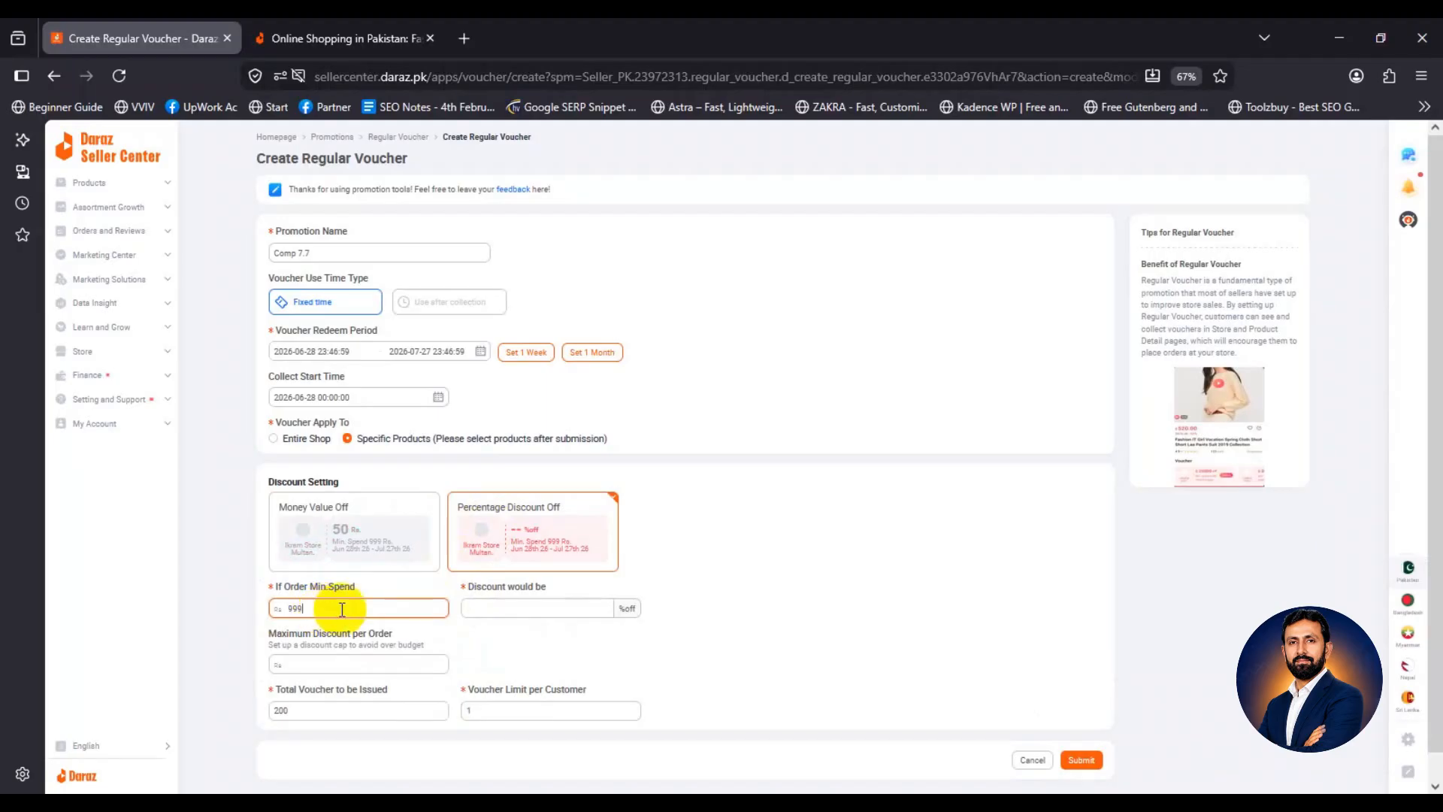
{"action": "left_click", "coordinate": [492, 610]}
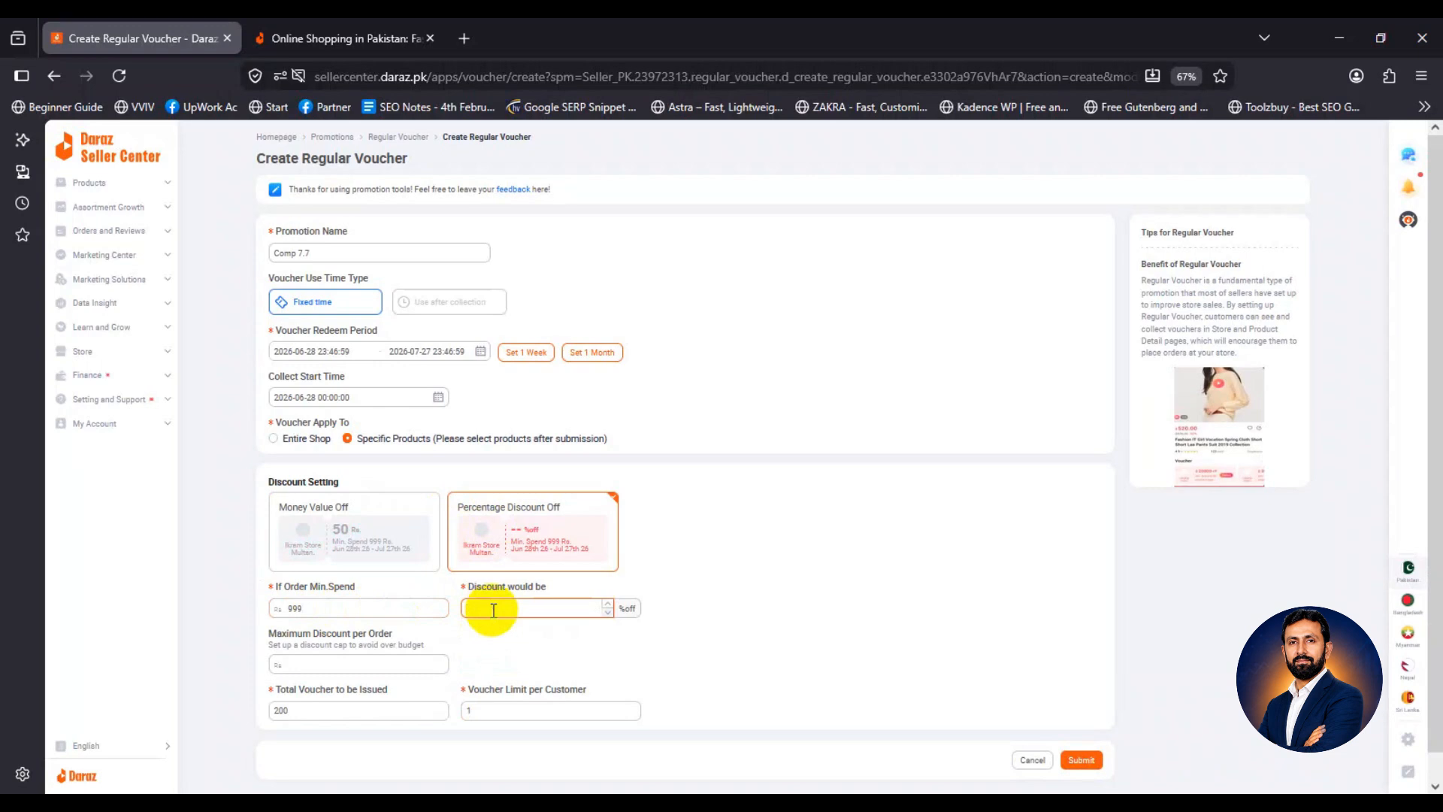
{"action": "type", "text": "2"}
{"action": "scroll", "coordinate": [336, 636], "scroll_direction": "down", "scroll_amount": 1}
{"action": "left_click", "coordinate": [336, 635]}
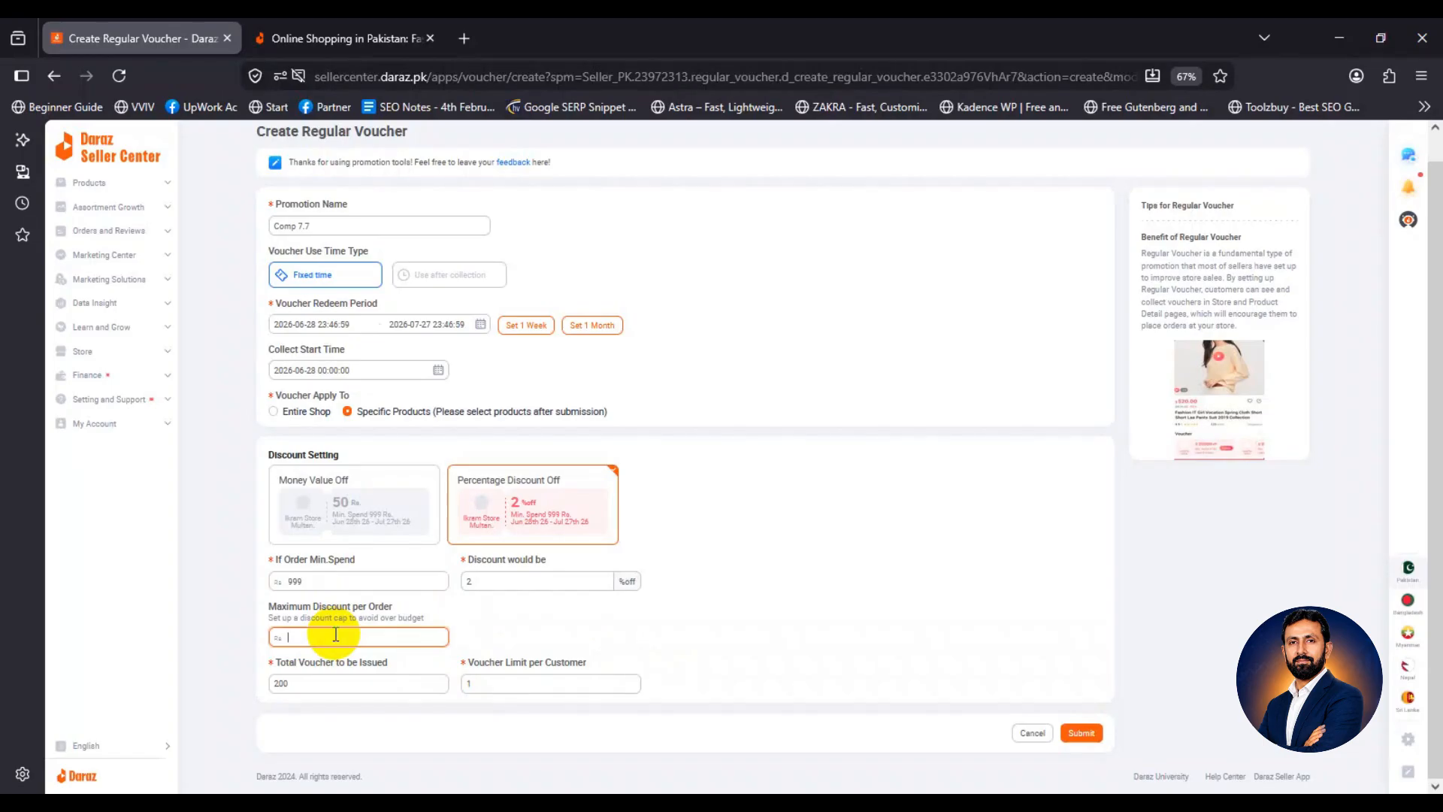
{"action": "type", "text": "50"}
Switch to the Excel worksheet and calculate the 2% discount for order values of 2000 and 3000 in cell E3.
{"action": "key", "text": "alt+Tab"}
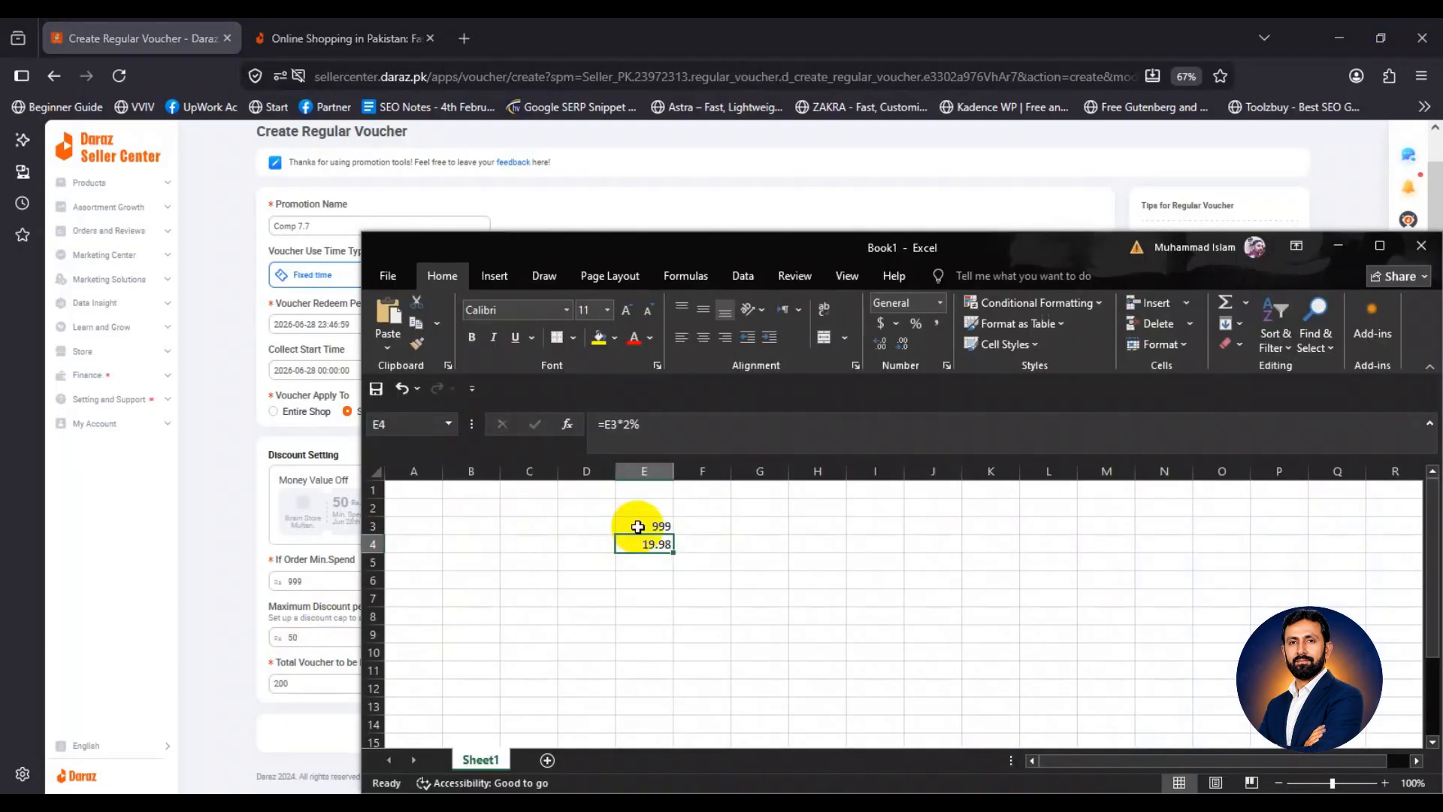
{"action": "left_click", "coordinate": [641, 526]}
{"action": "type", "text": "2000"}
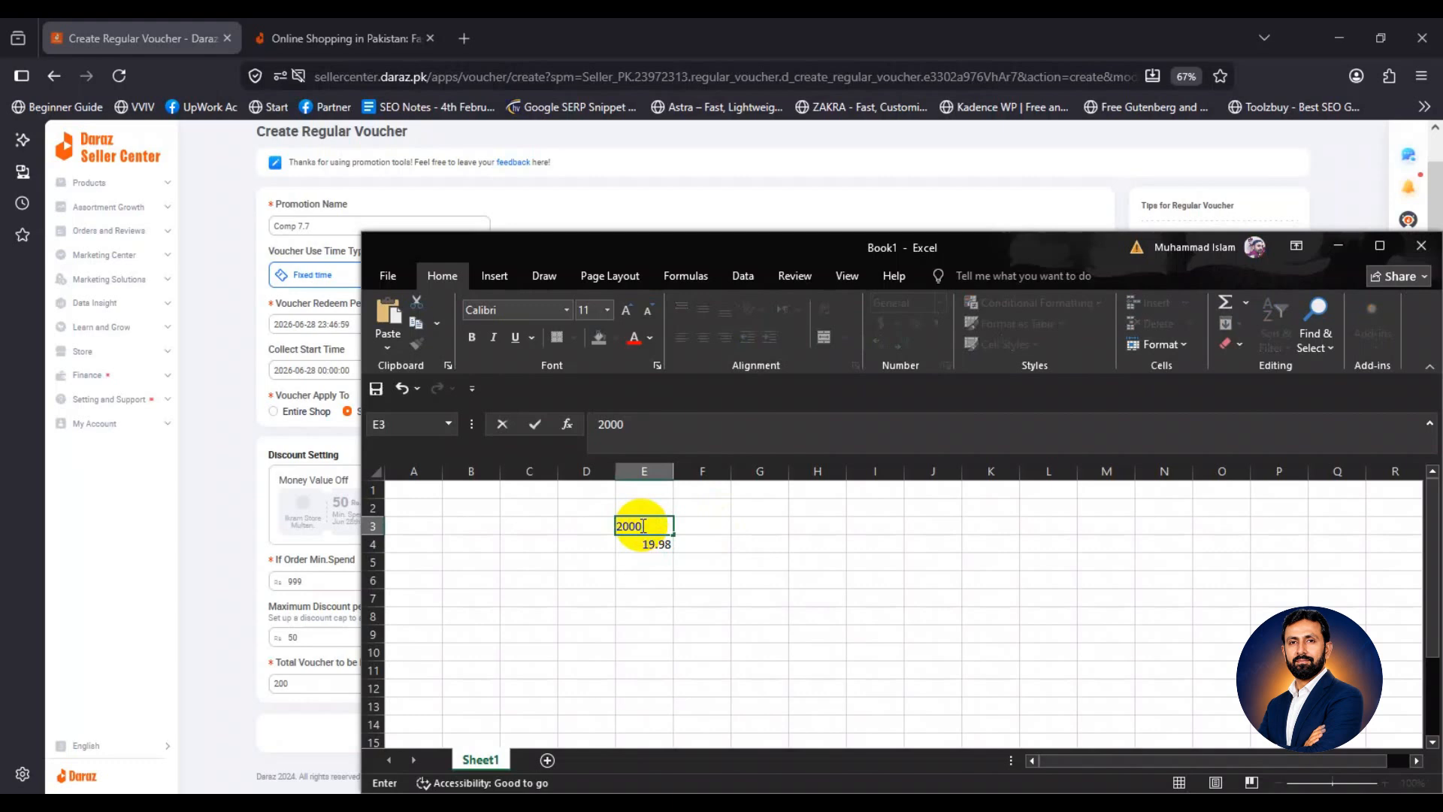
{"action": "key", "text": "Return"}
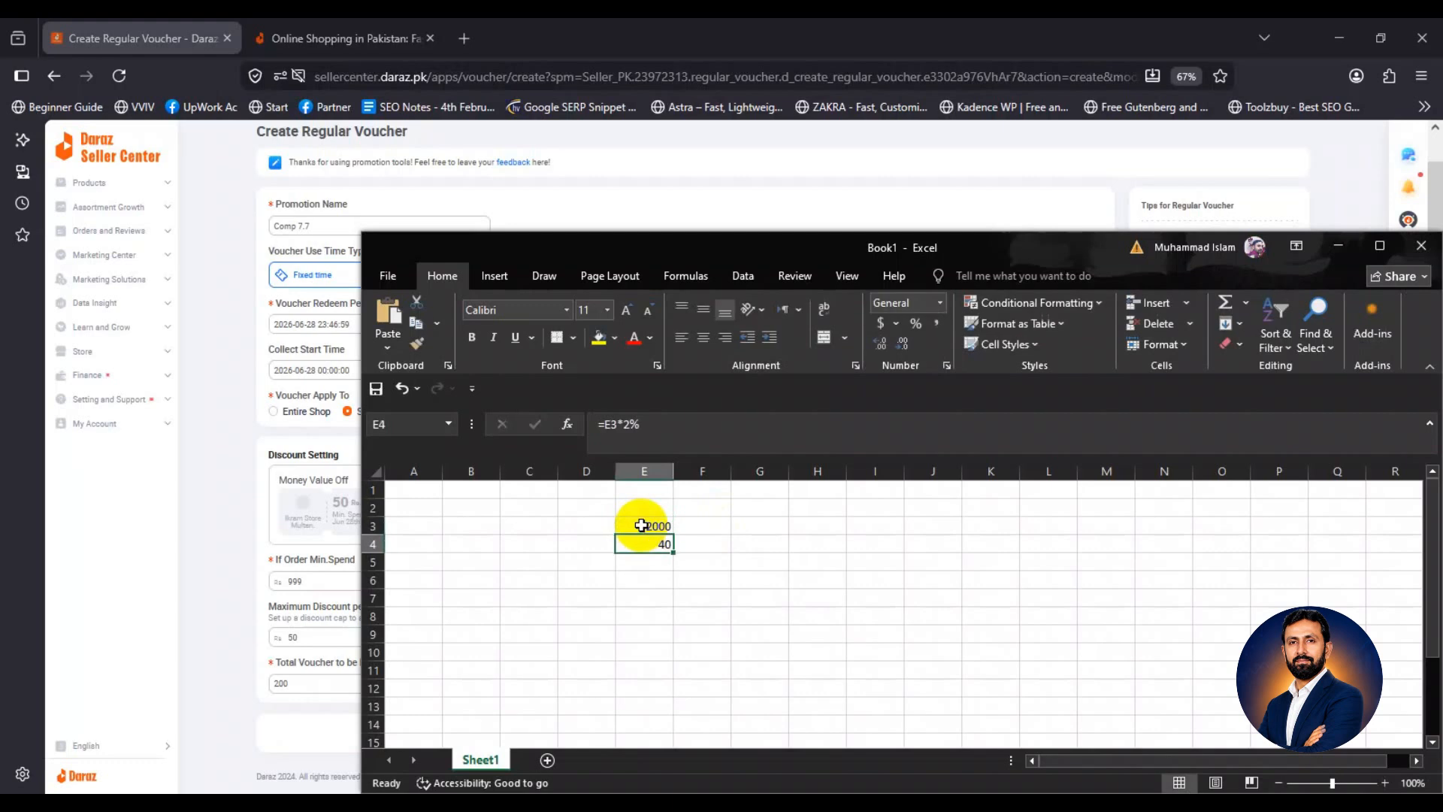
{"action": "left_click", "coordinate": [639, 526]}
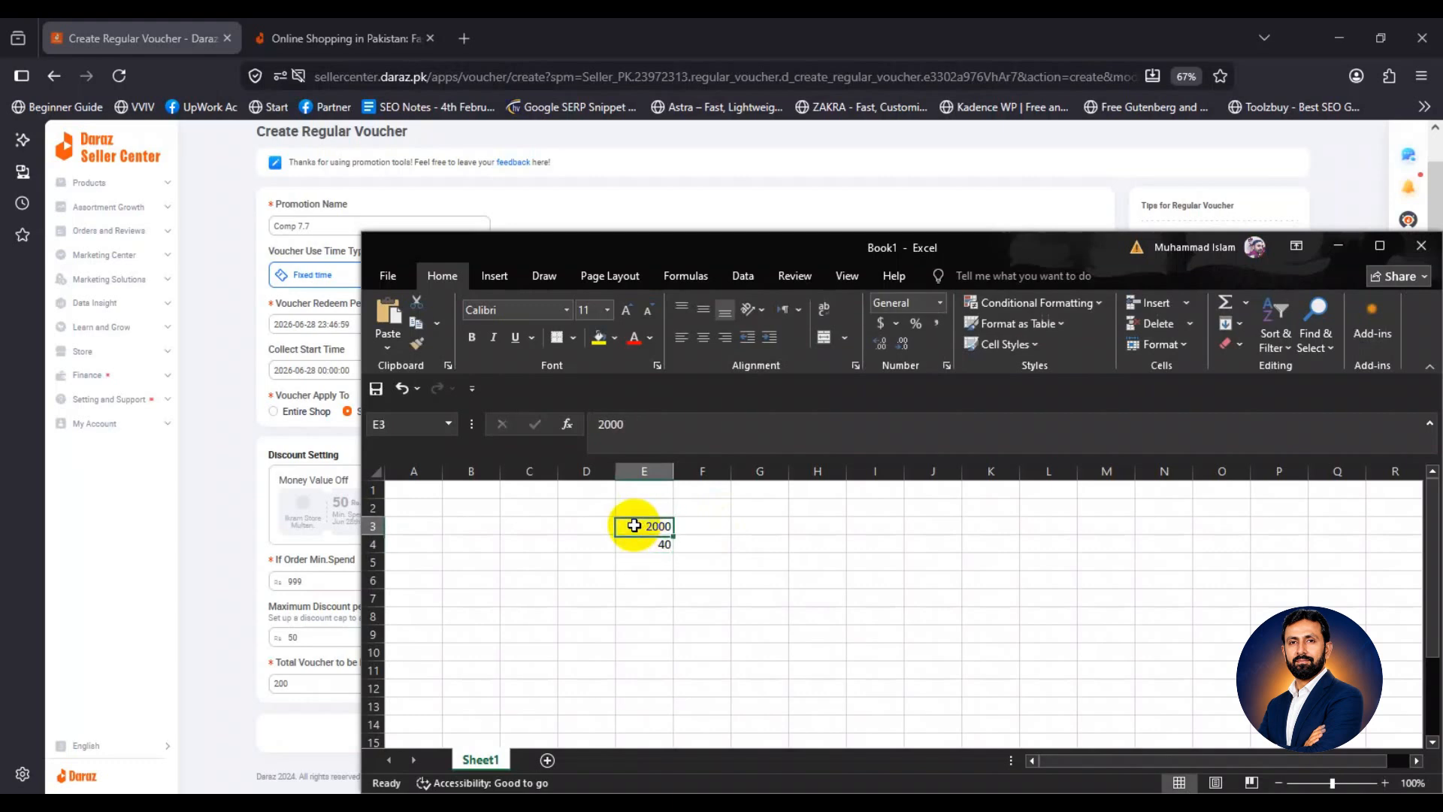
{"action": "type", "text": "3000"}
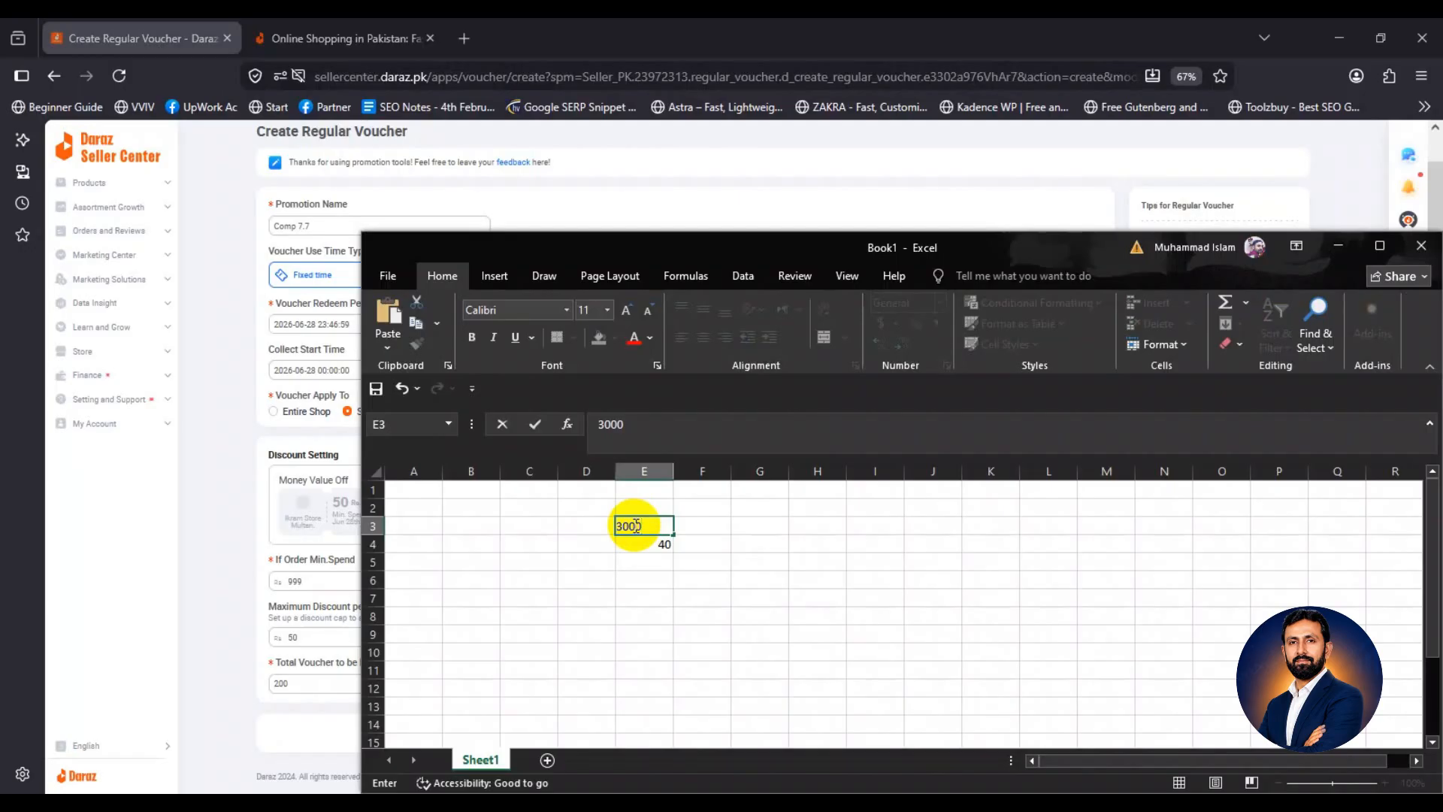
{"action": "key", "text": "Return"}
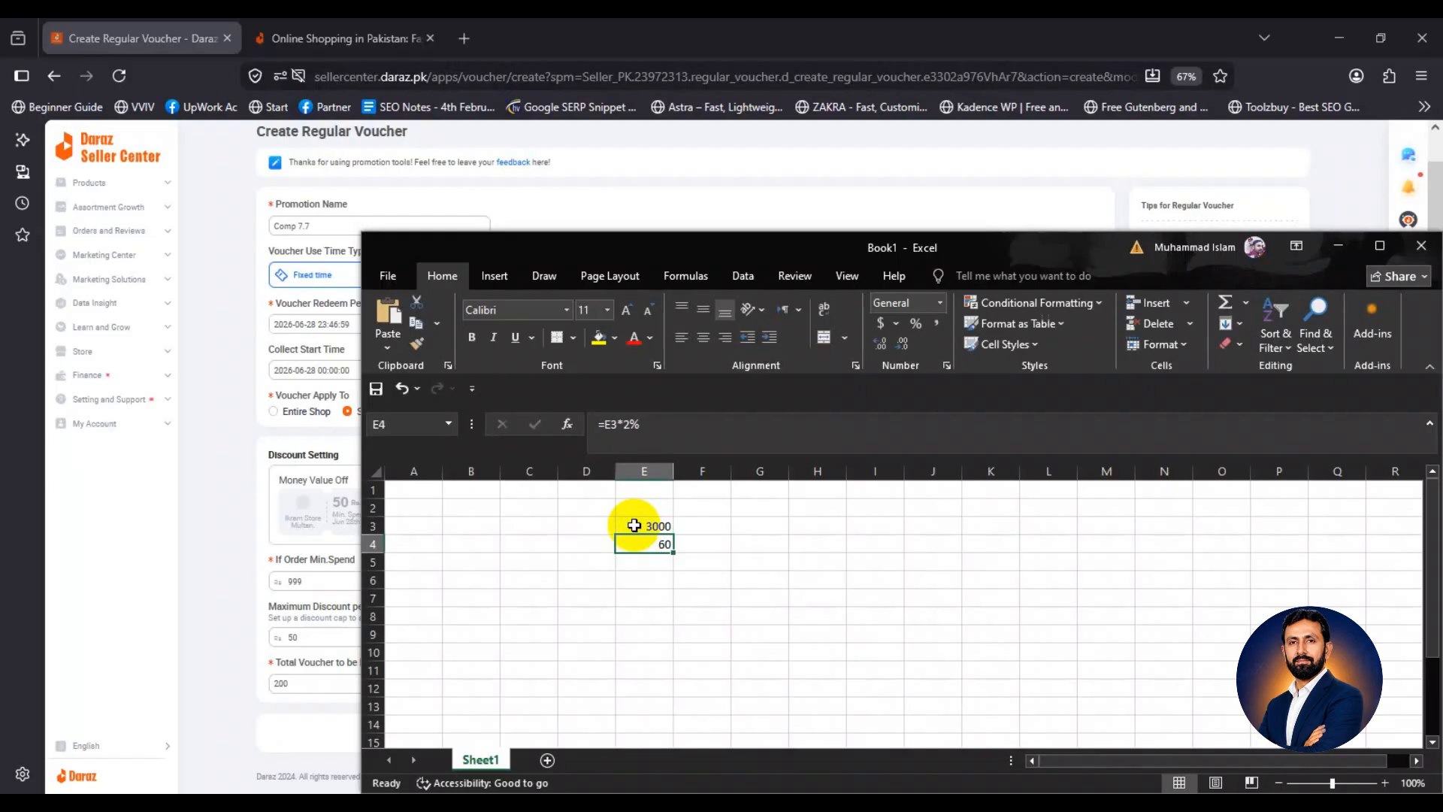
{"action": "left_click", "coordinate": [311, 637]}
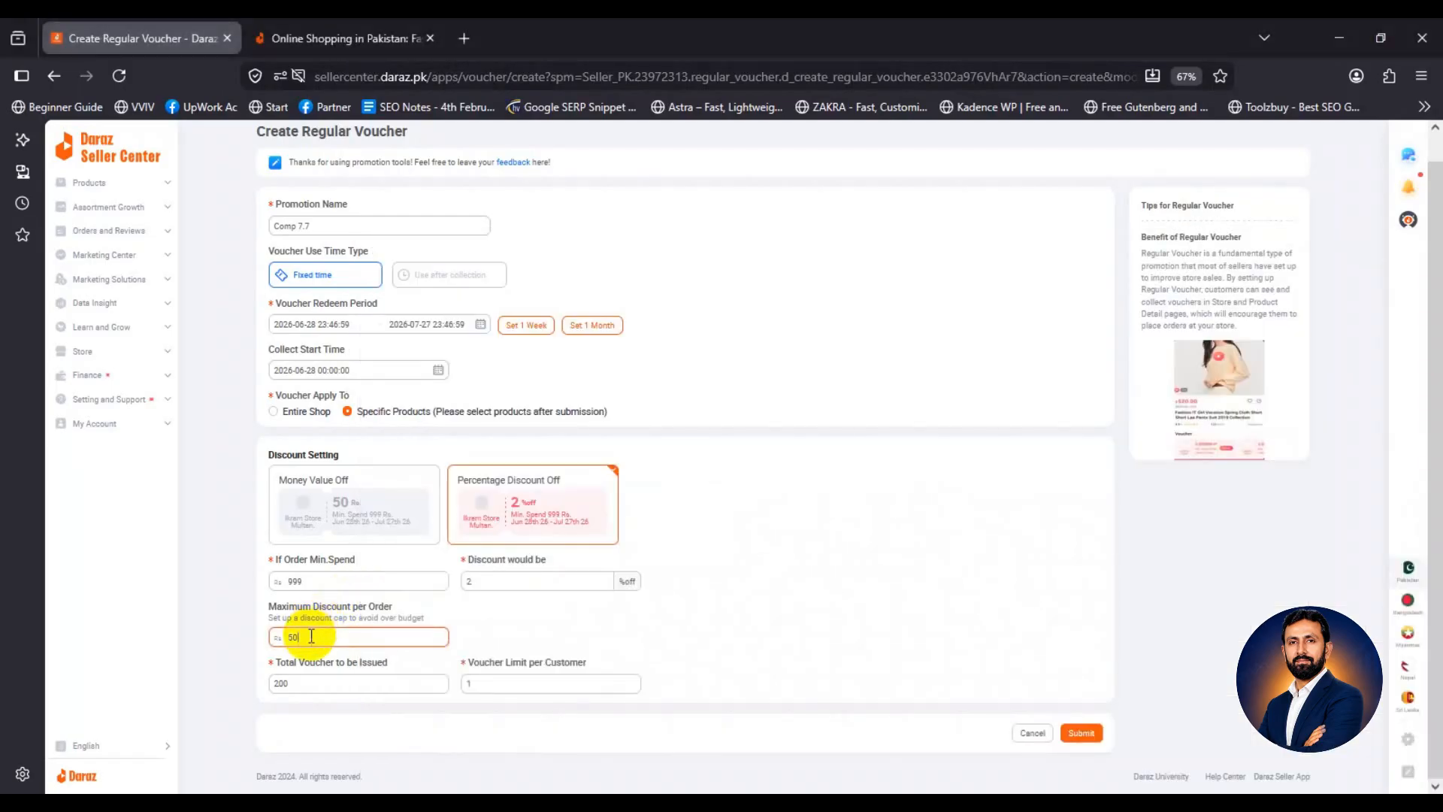
{"action": "left_click", "coordinate": [744, 803]}
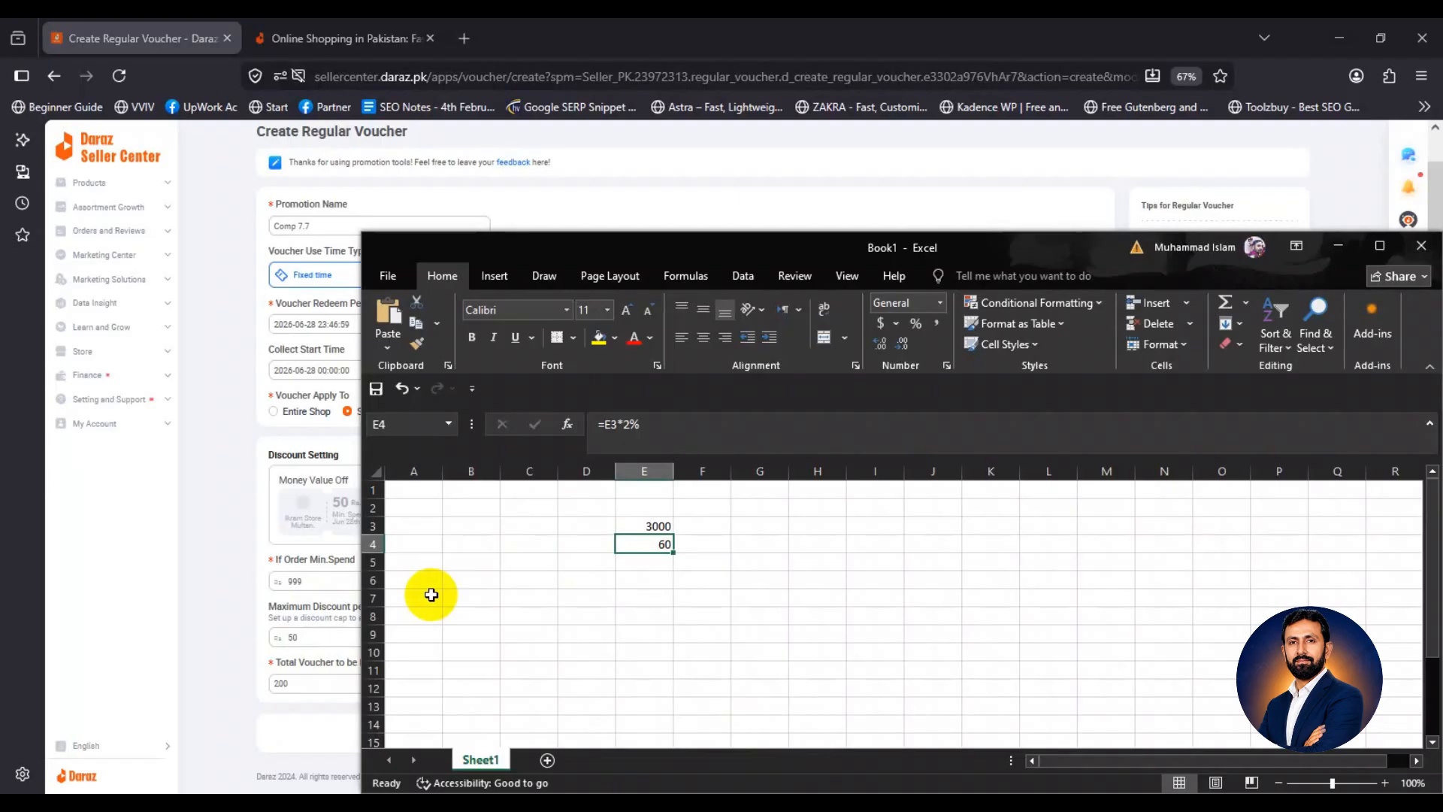
Return to the voucher form in the browser, switch the discount back to Money Value Off and try to submit it.
{"action": "left_click", "coordinate": [342, 504]}
{"action": "left_click", "coordinate": [342, 505]}
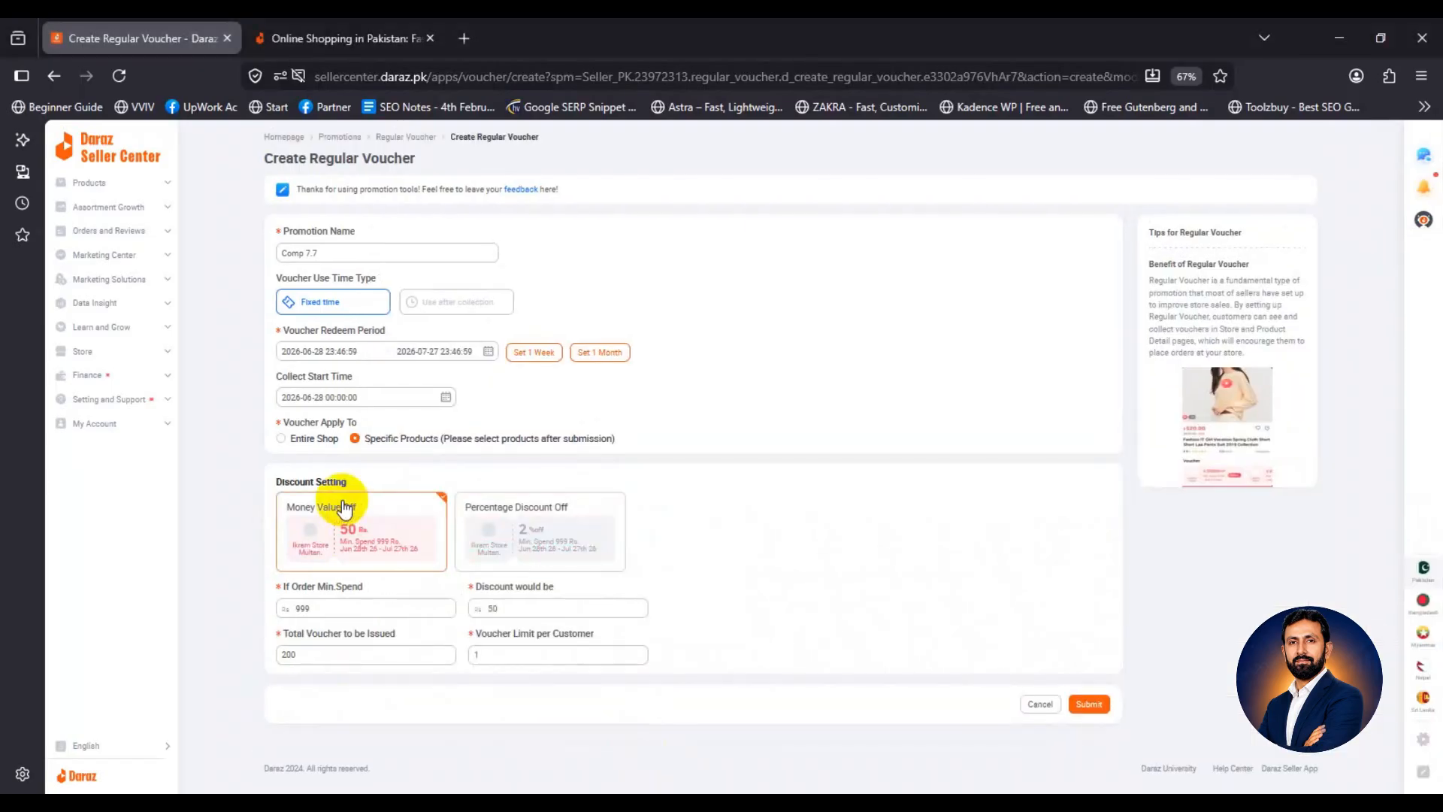
{"action": "double_click", "coordinate": [328, 608]}
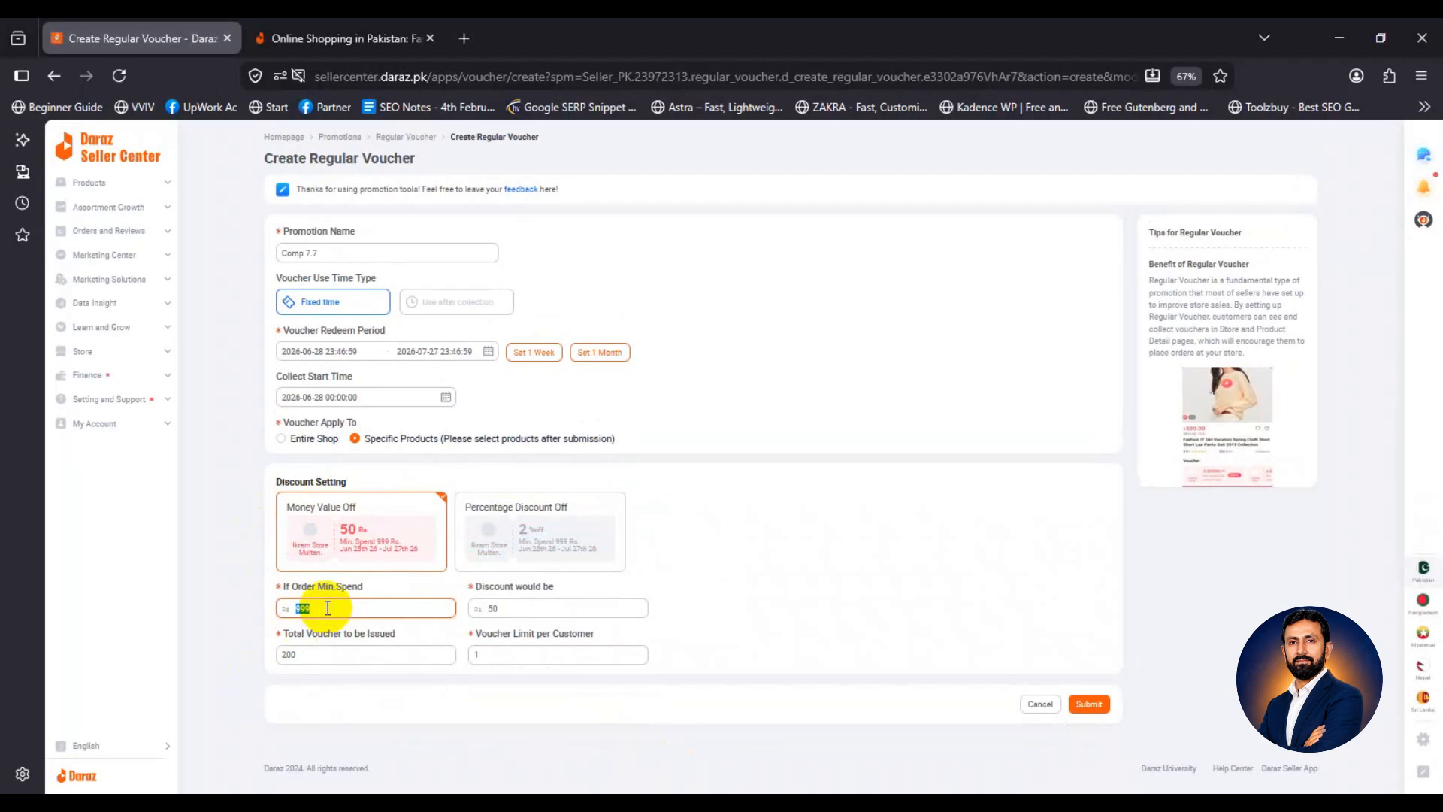
{"action": "left_click", "coordinate": [521, 610]}
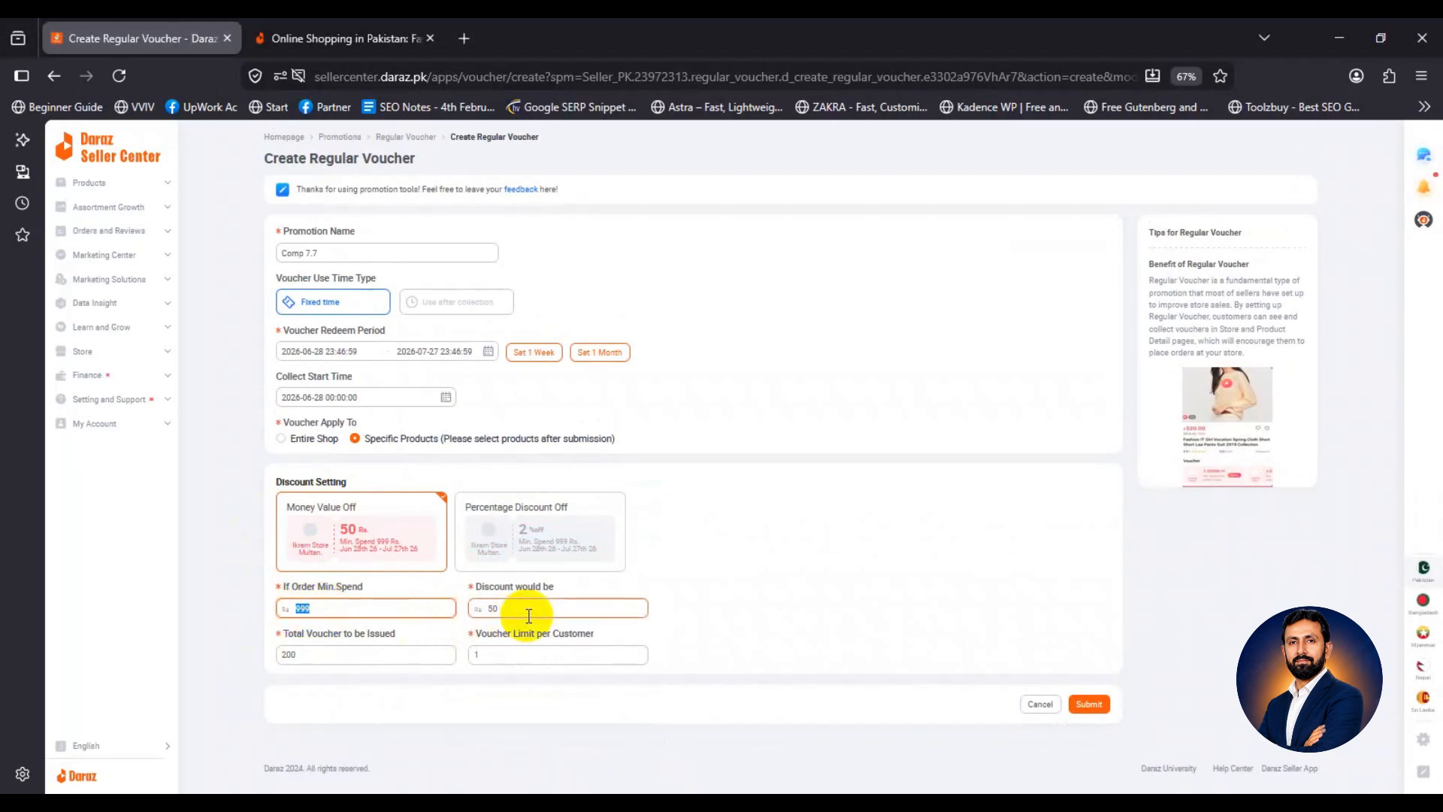
{"action": "left_click", "coordinate": [227, 591]}
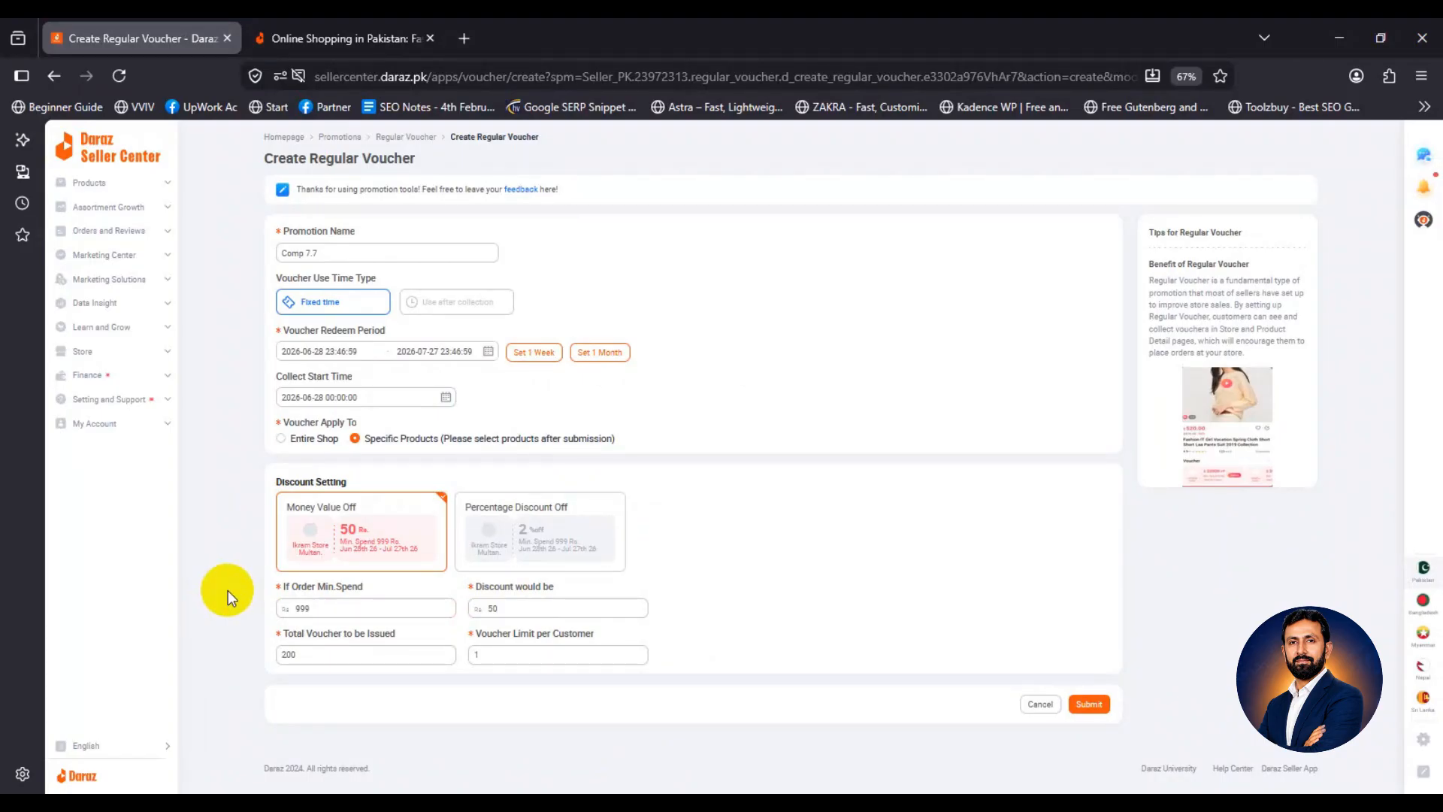
{"action": "left_click", "coordinate": [1090, 704]}
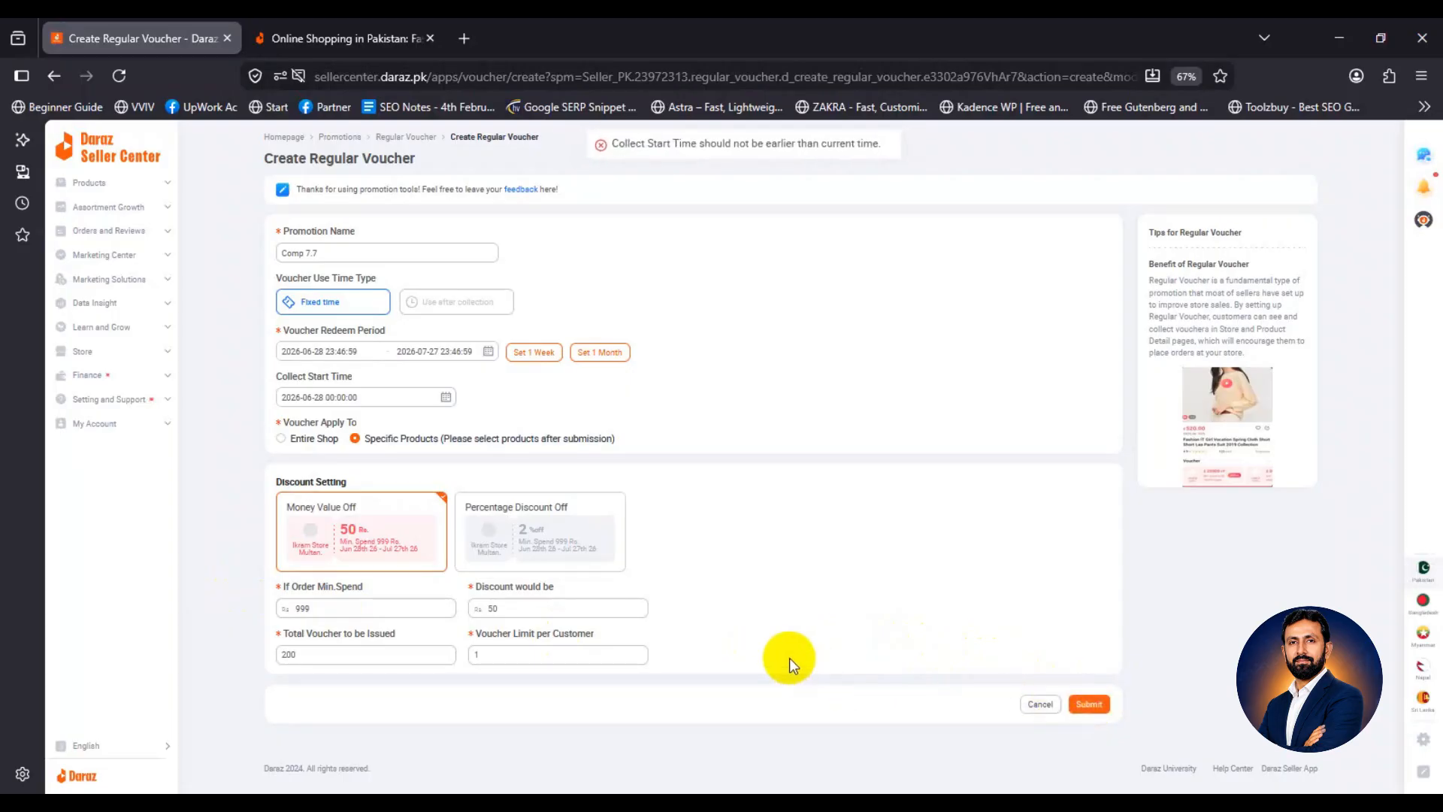
Change the collect start date and the redeem period's start date to 2026-06-29 and submit the voucher.
{"action": "left_click", "coordinate": [326, 397]}
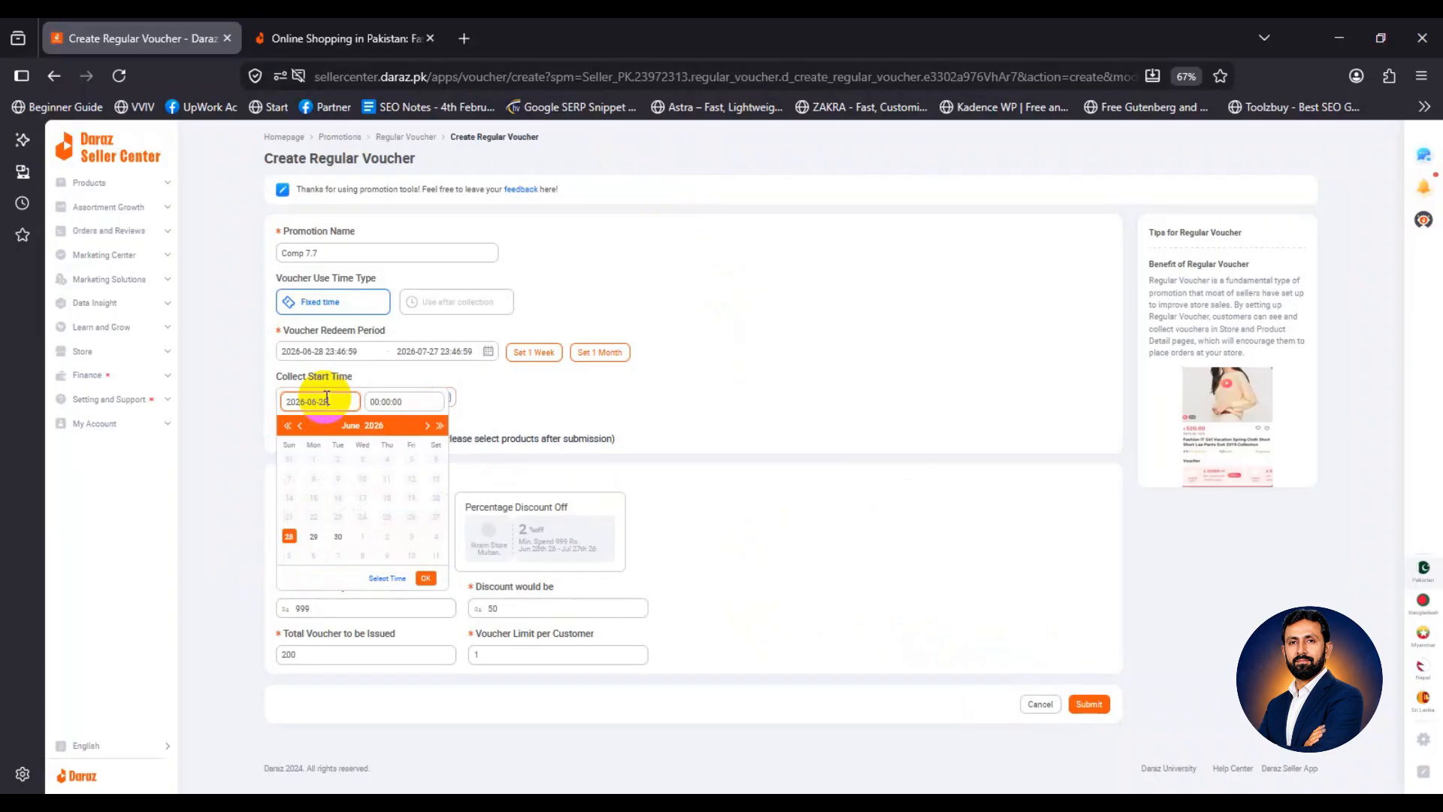
{"action": "left_click", "coordinate": [314, 536]}
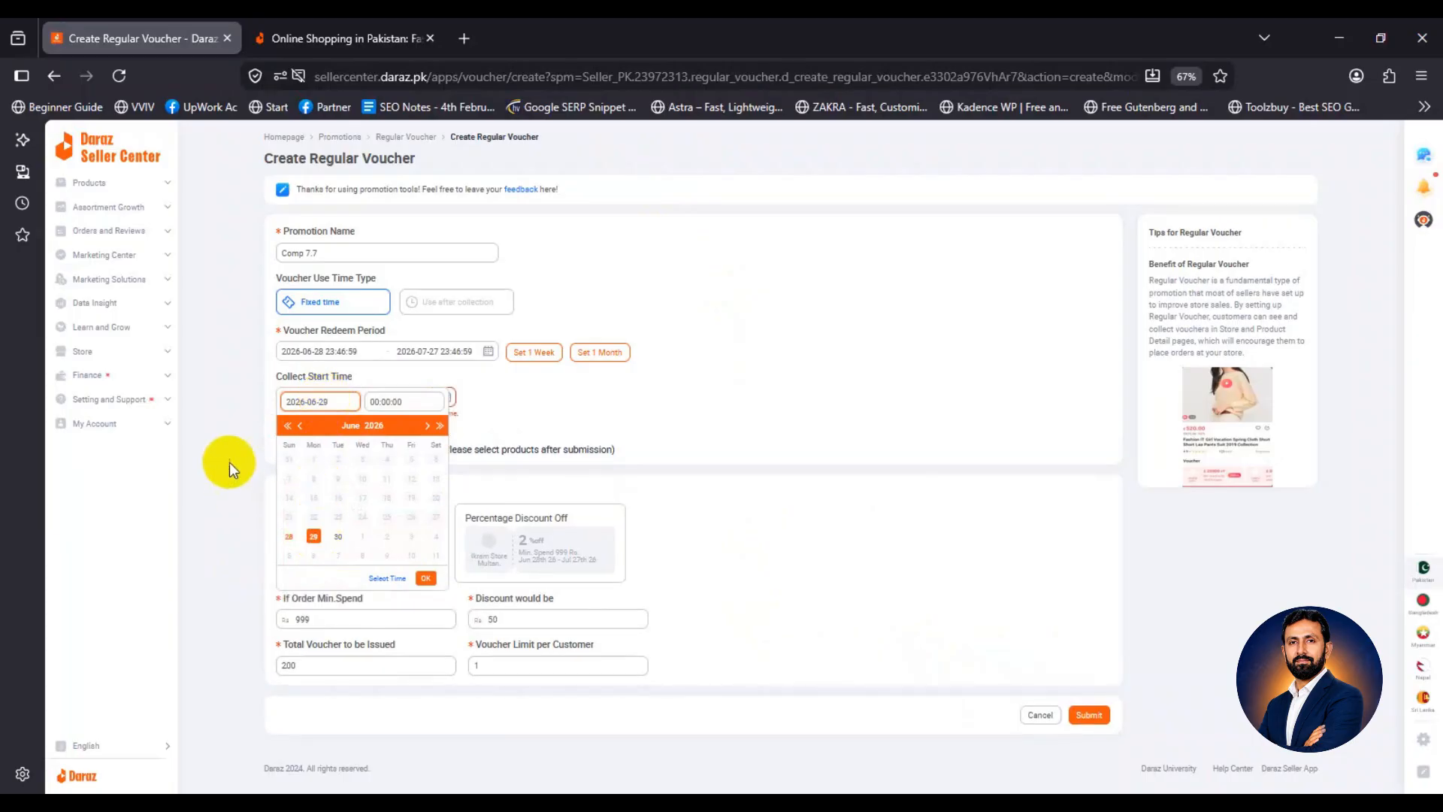
{"action": "left_click", "coordinate": [474, 353]}
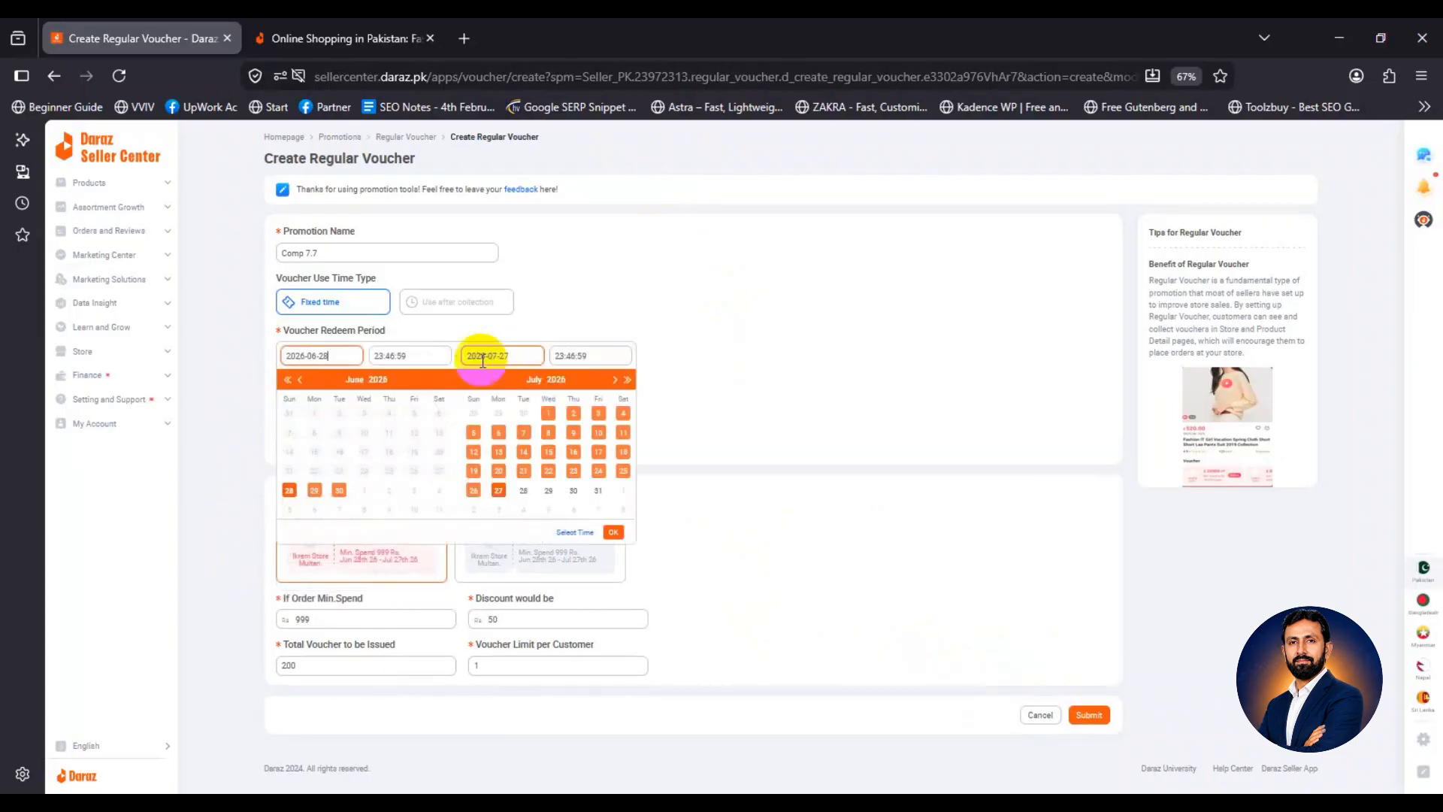
{"action": "left_click", "coordinate": [314, 491]}
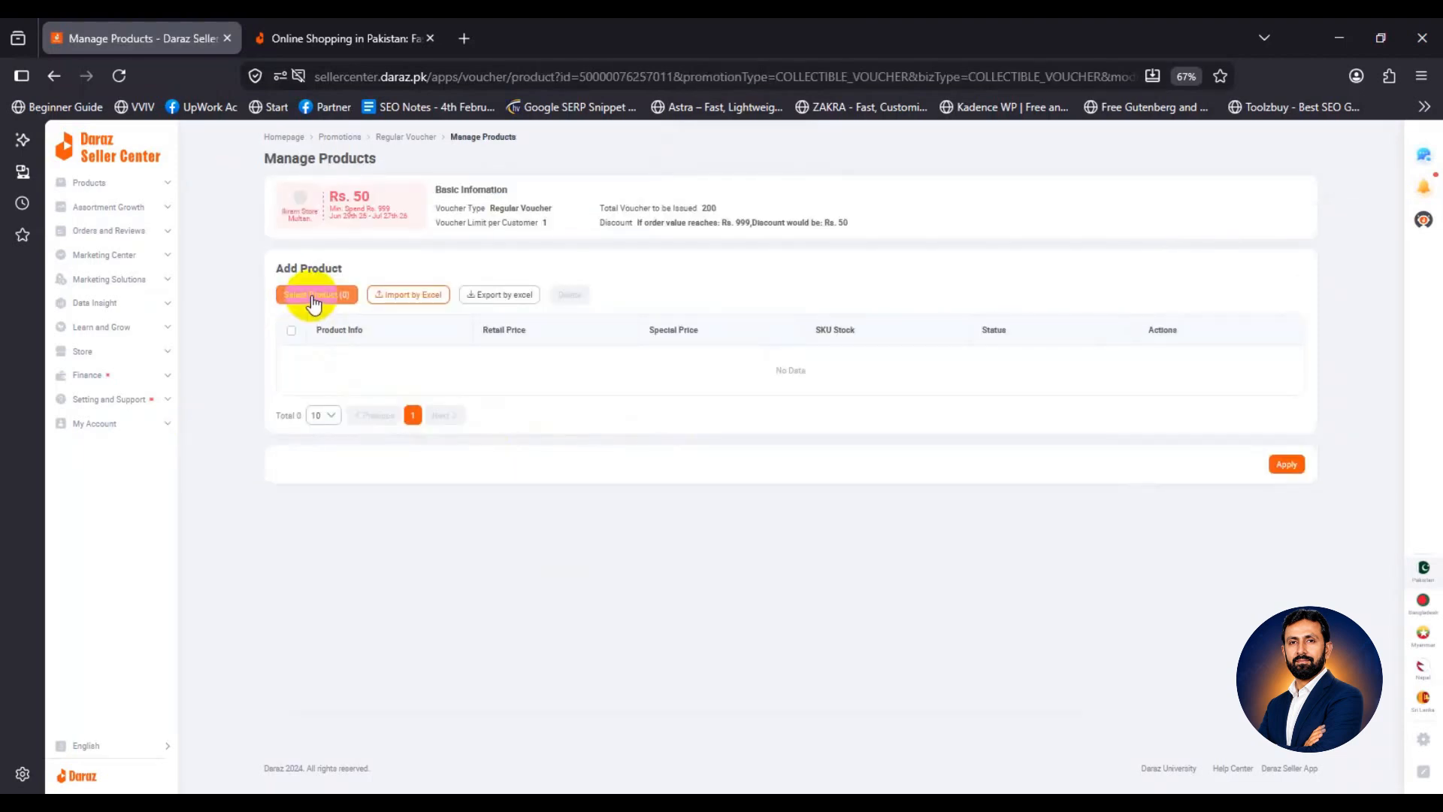
Add the two products with special prices of Rs. 1,587 and Rs. 741 to the voucher and apply the selection.
{"action": "left_click", "coordinate": [317, 297]}
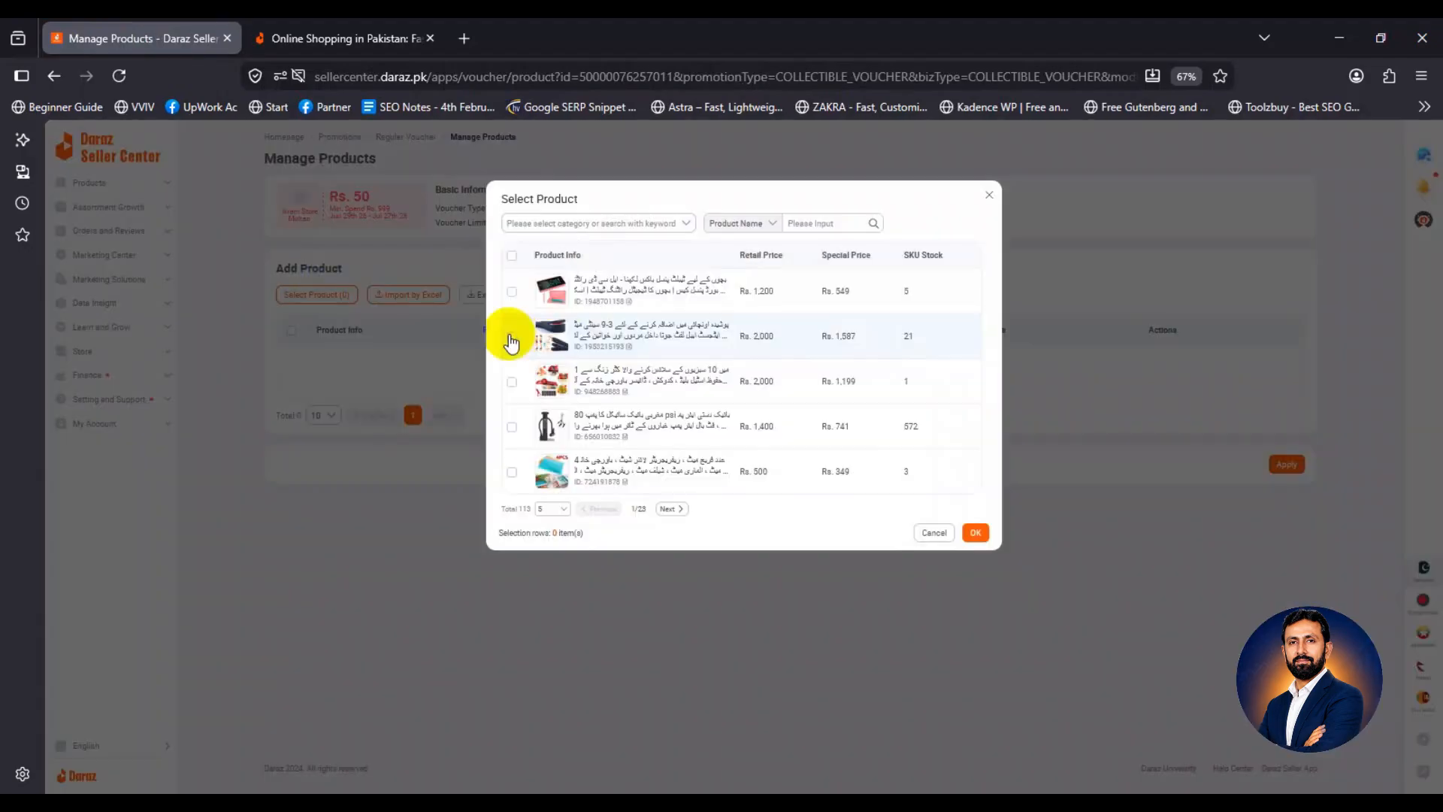
{"action": "left_click", "coordinate": [512, 338]}
{"action": "left_click", "coordinate": [512, 428]}
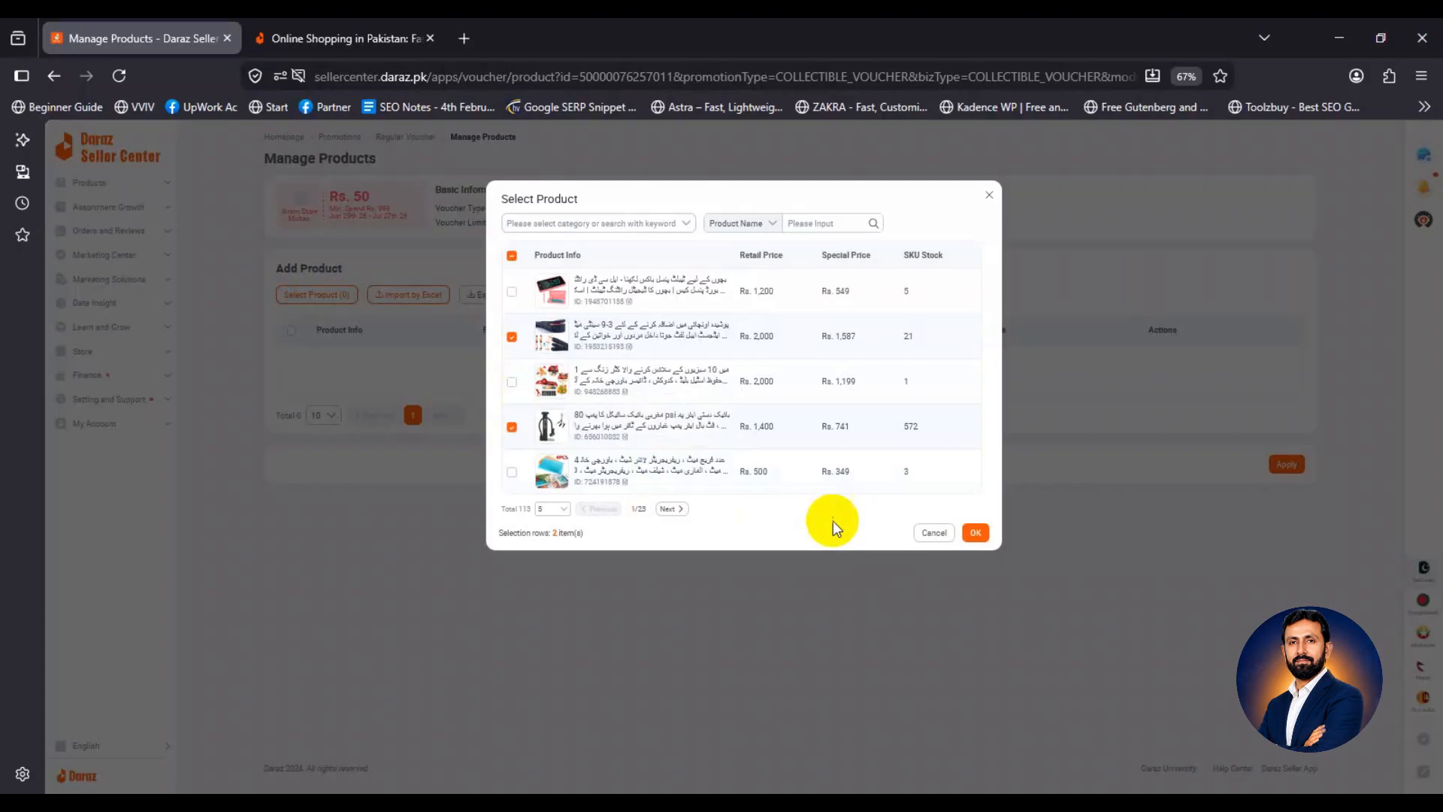
{"action": "left_click", "coordinate": [975, 536]}
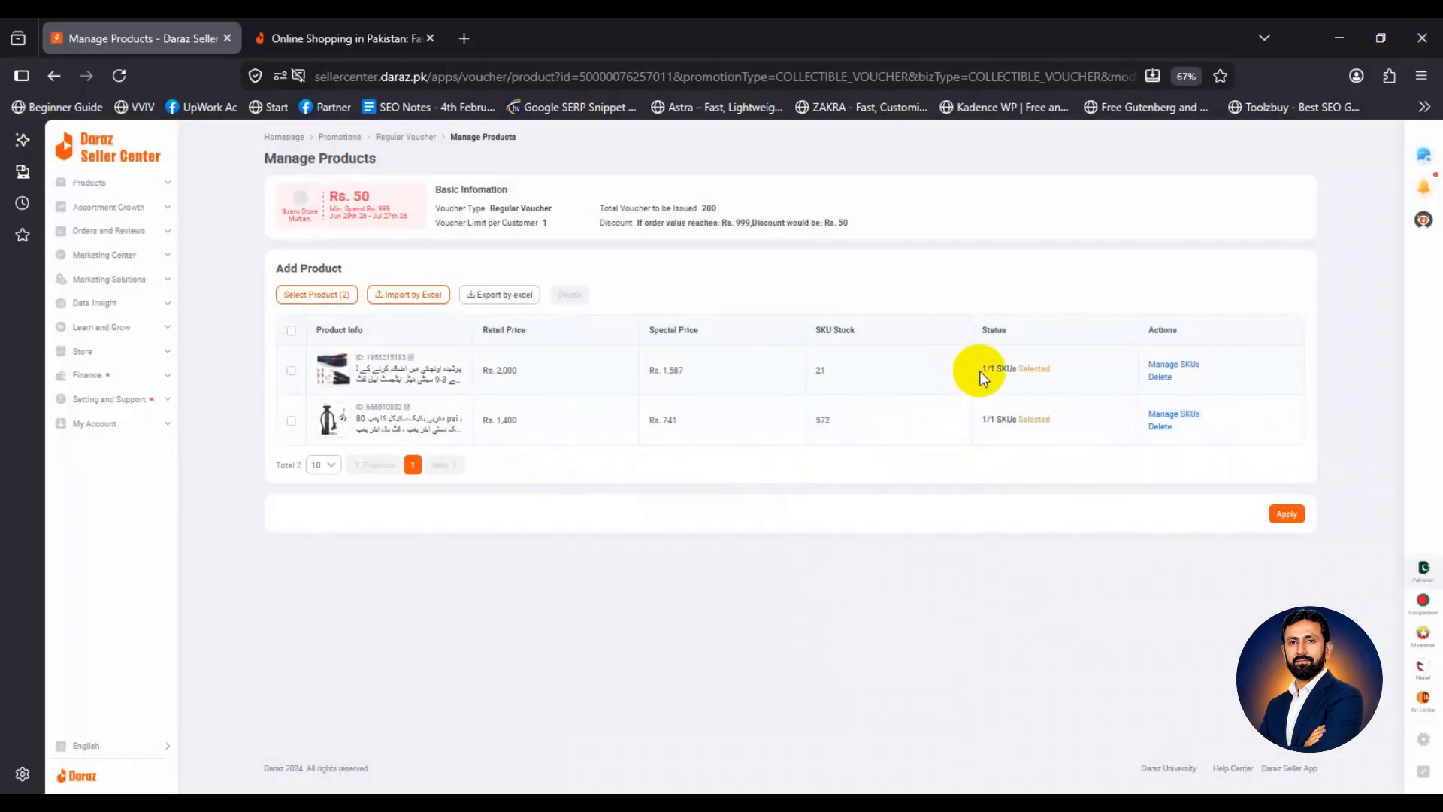
{"action": "left_click", "coordinate": [1284, 514]}
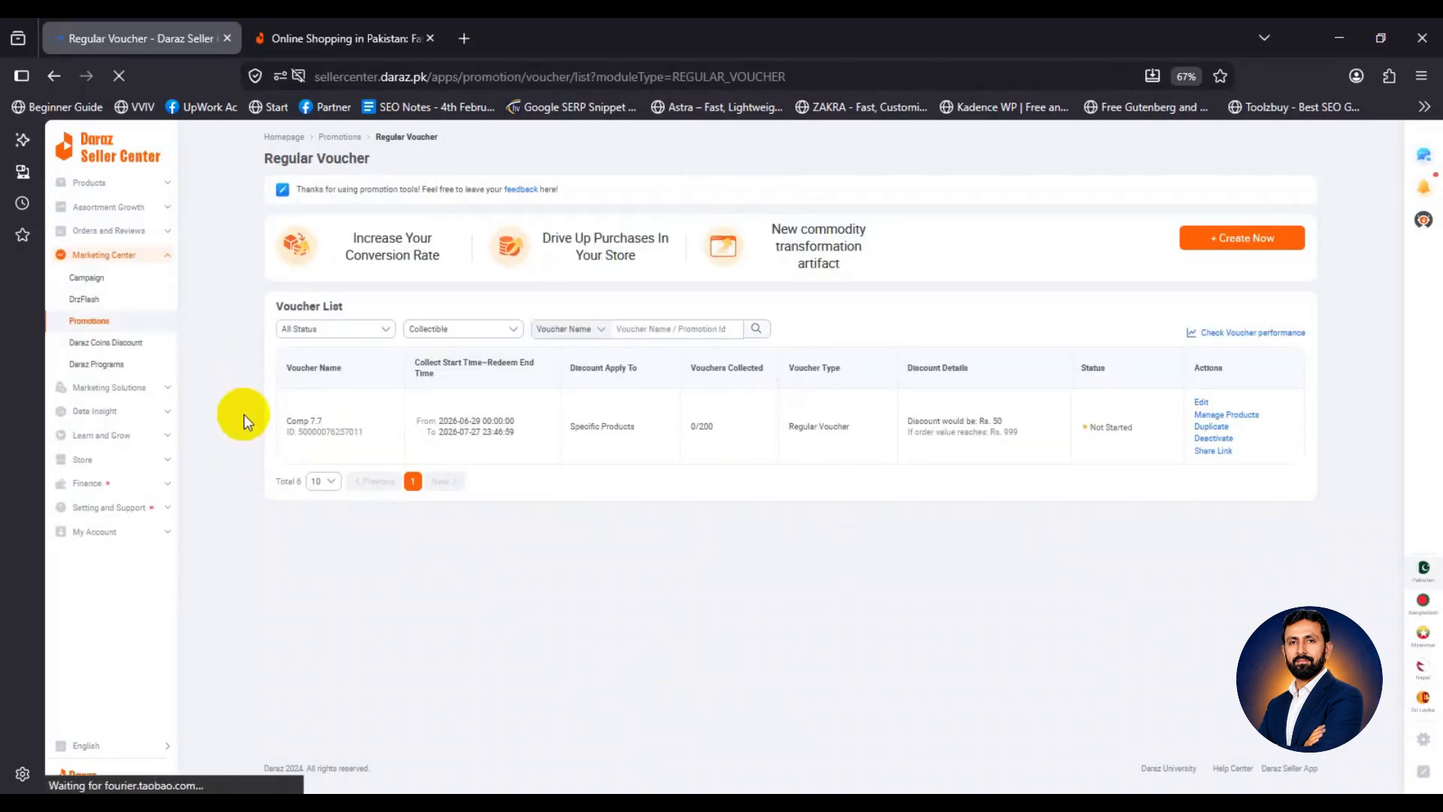
Go back to the Promotions page and start creating a voucher of the Other Vouchers type.
{"action": "left_click", "coordinate": [102, 323]}
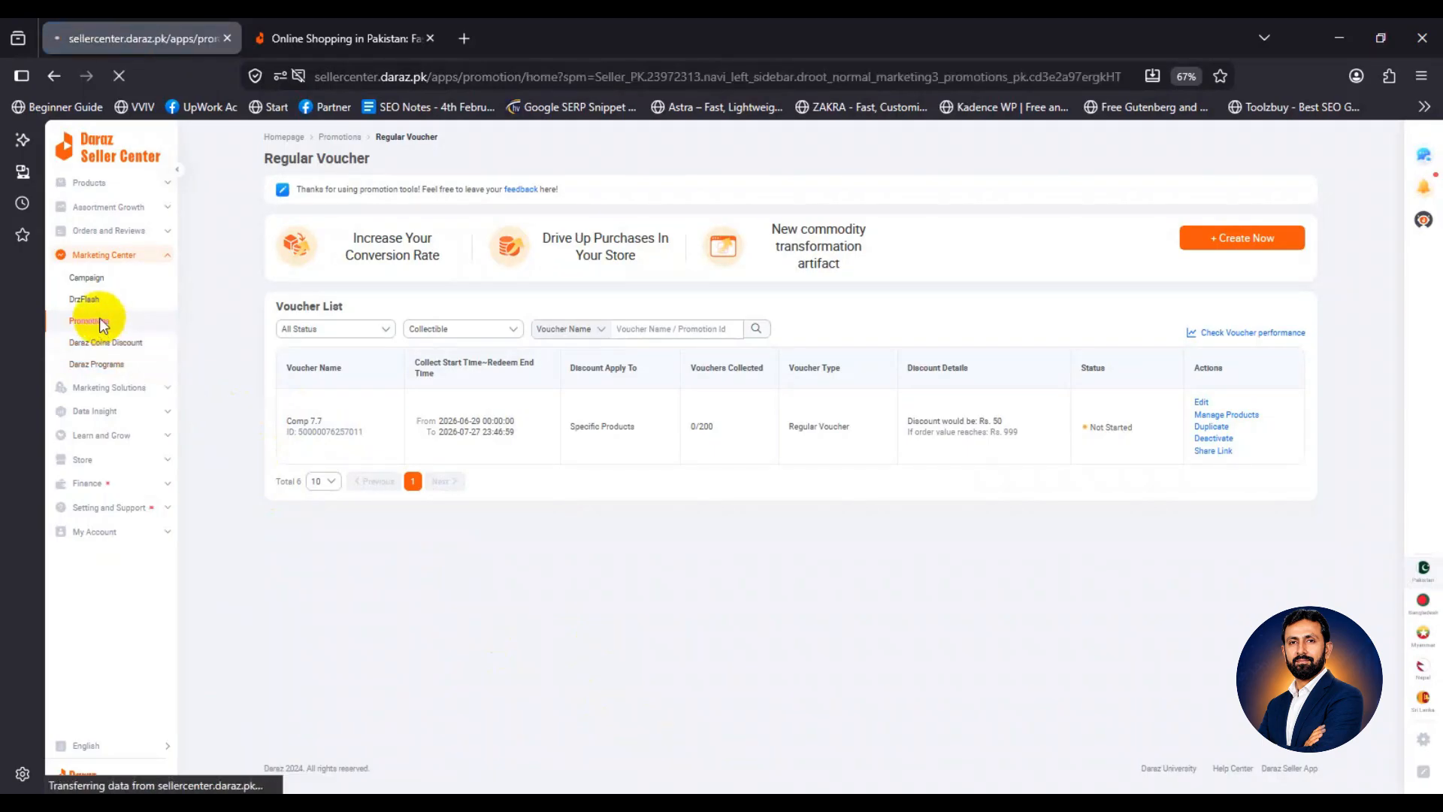
{"action": "mouse_move", "coordinate": [727, 319]}
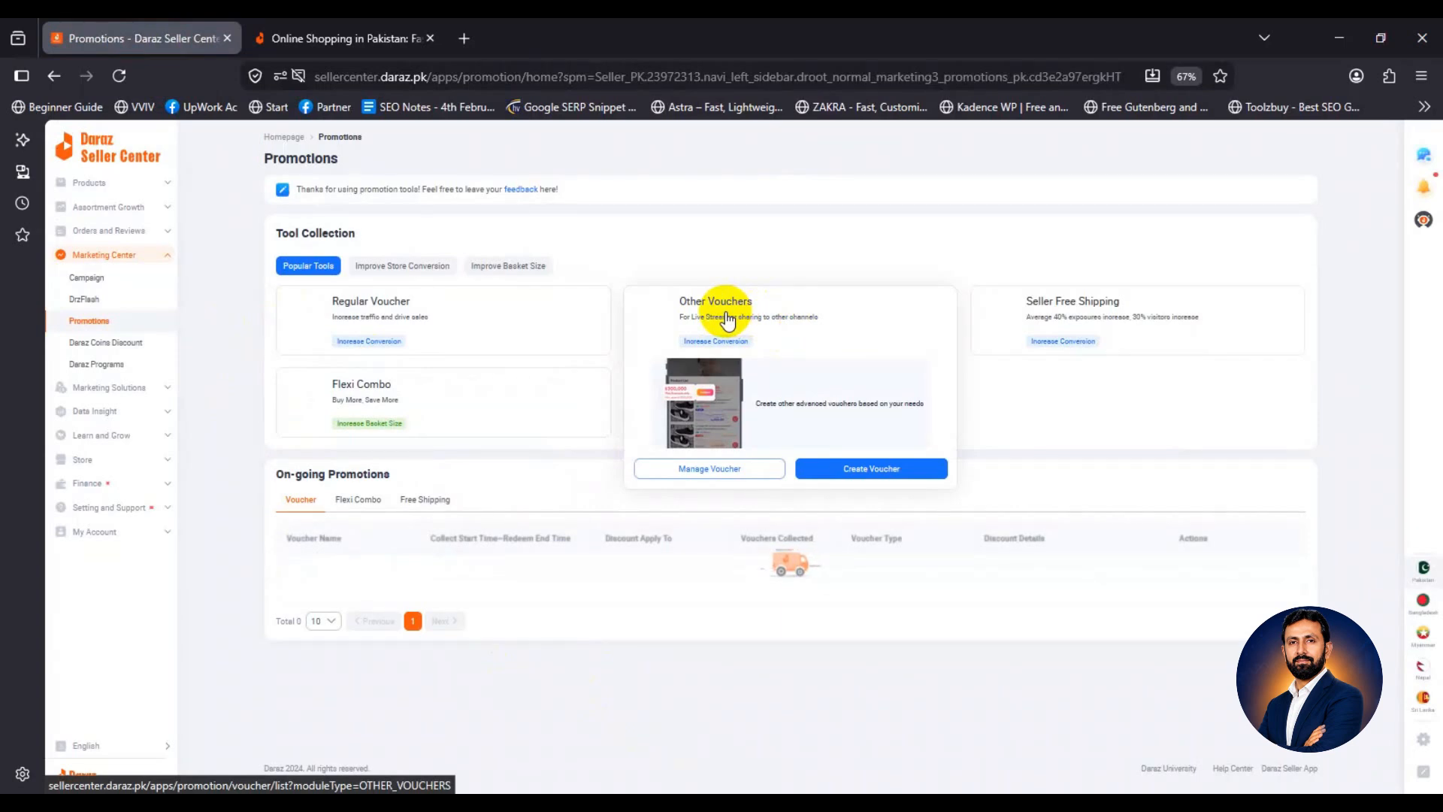
{"action": "left_click", "coordinate": [727, 319]}
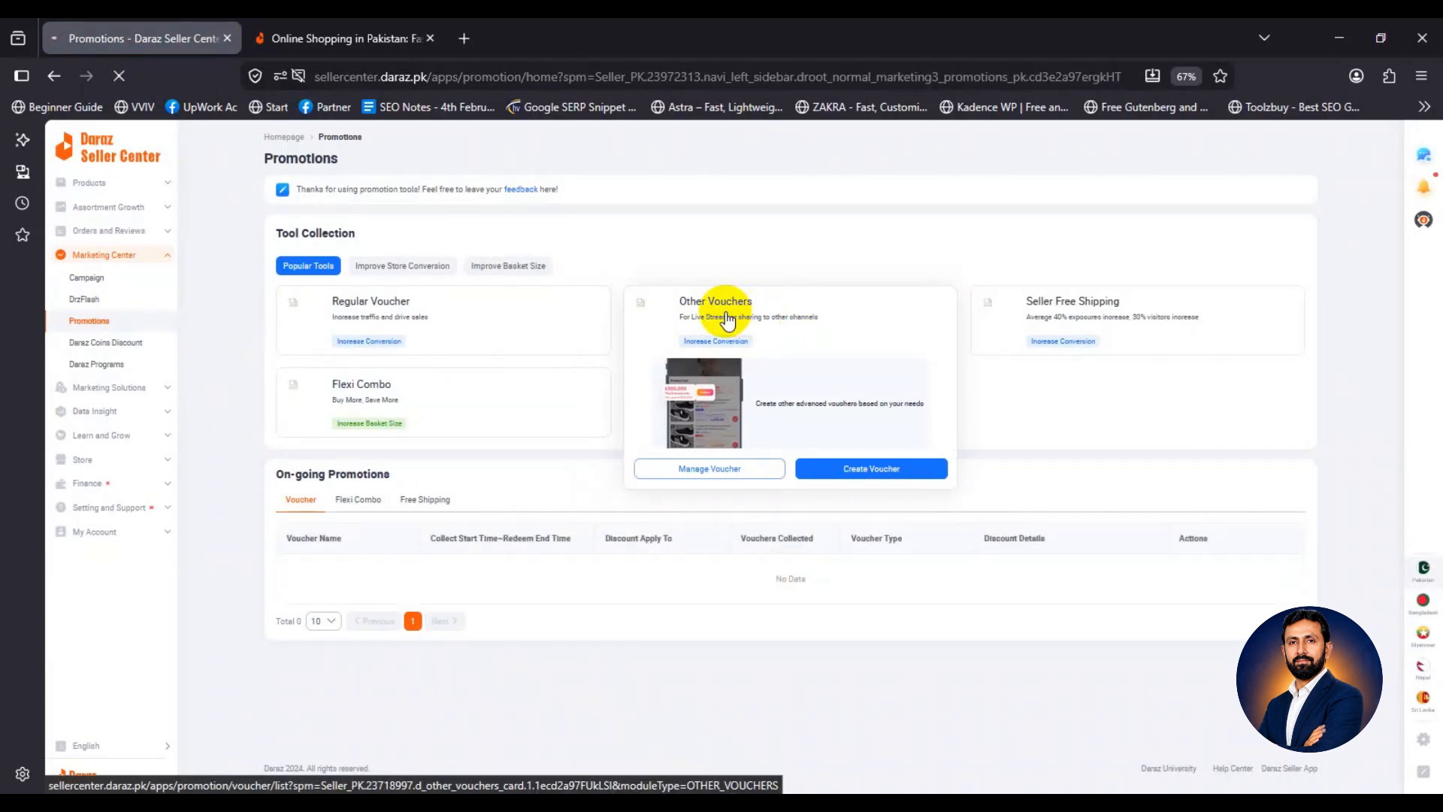
{"action": "left_click", "coordinate": [771, 344]}
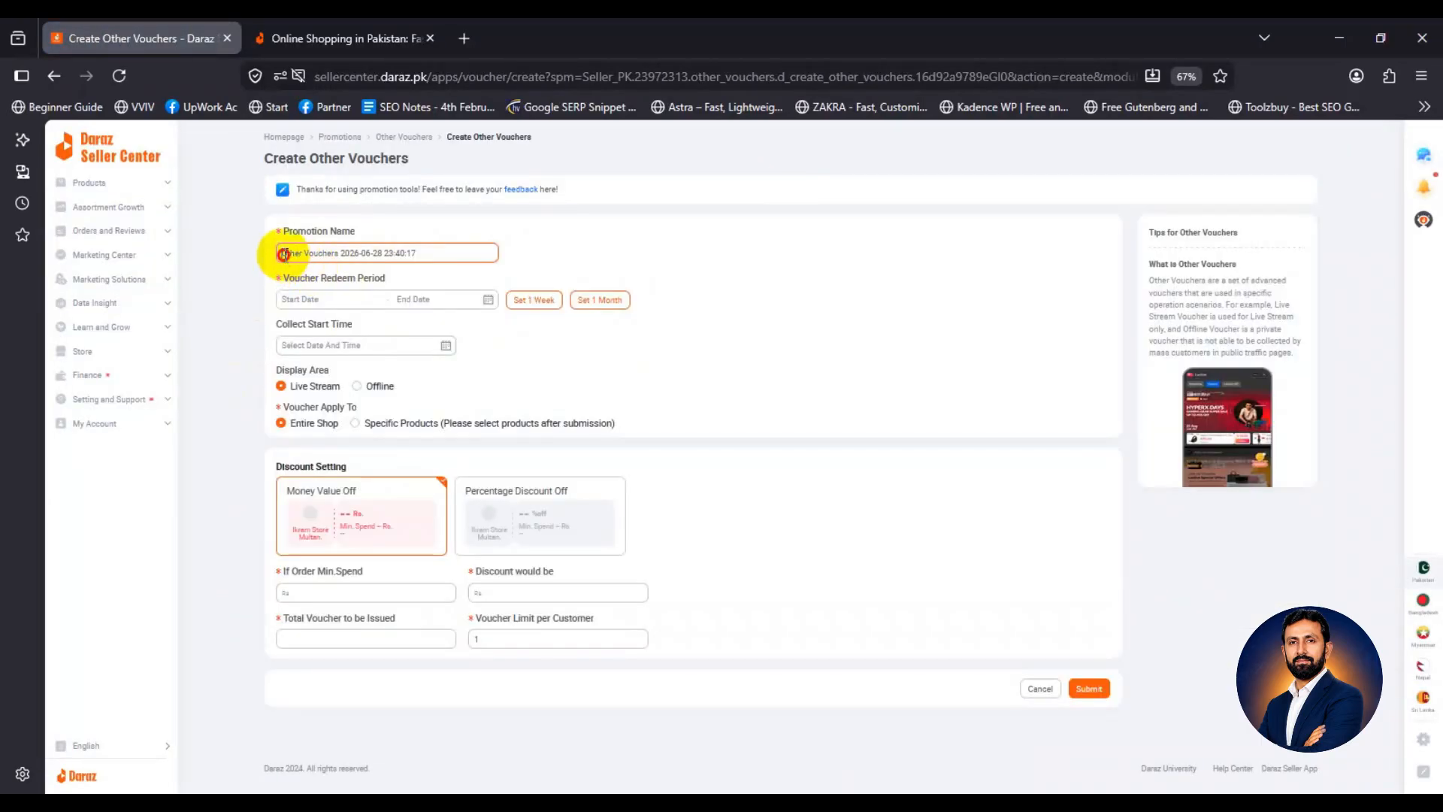
Set the voucher's display area to Offline.
{"action": "left_click_drag", "start_coordinate": [284, 253], "coordinate": [428, 256]}
{"action": "left_click", "coordinate": [254, 291]}
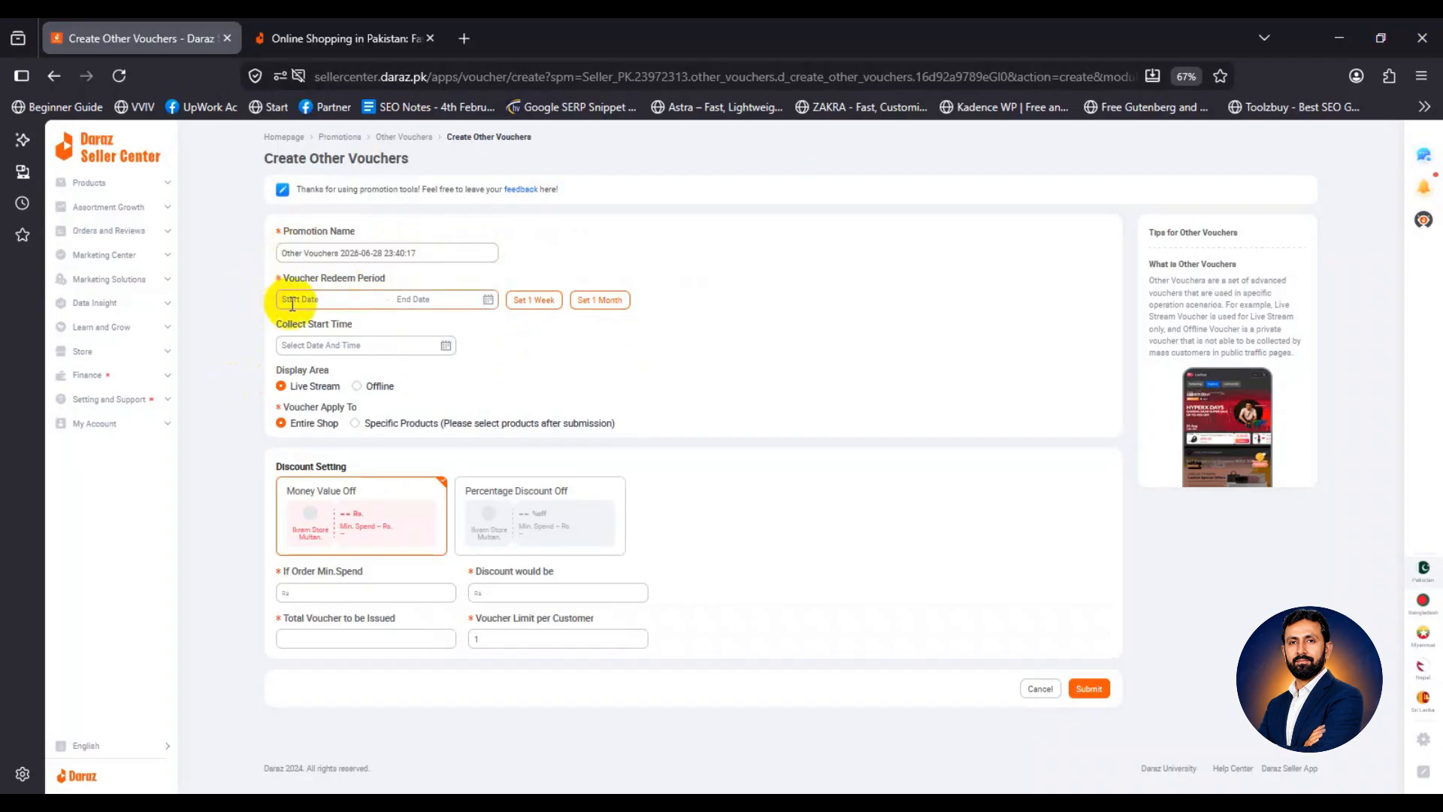
{"action": "left_click", "coordinate": [320, 345]}
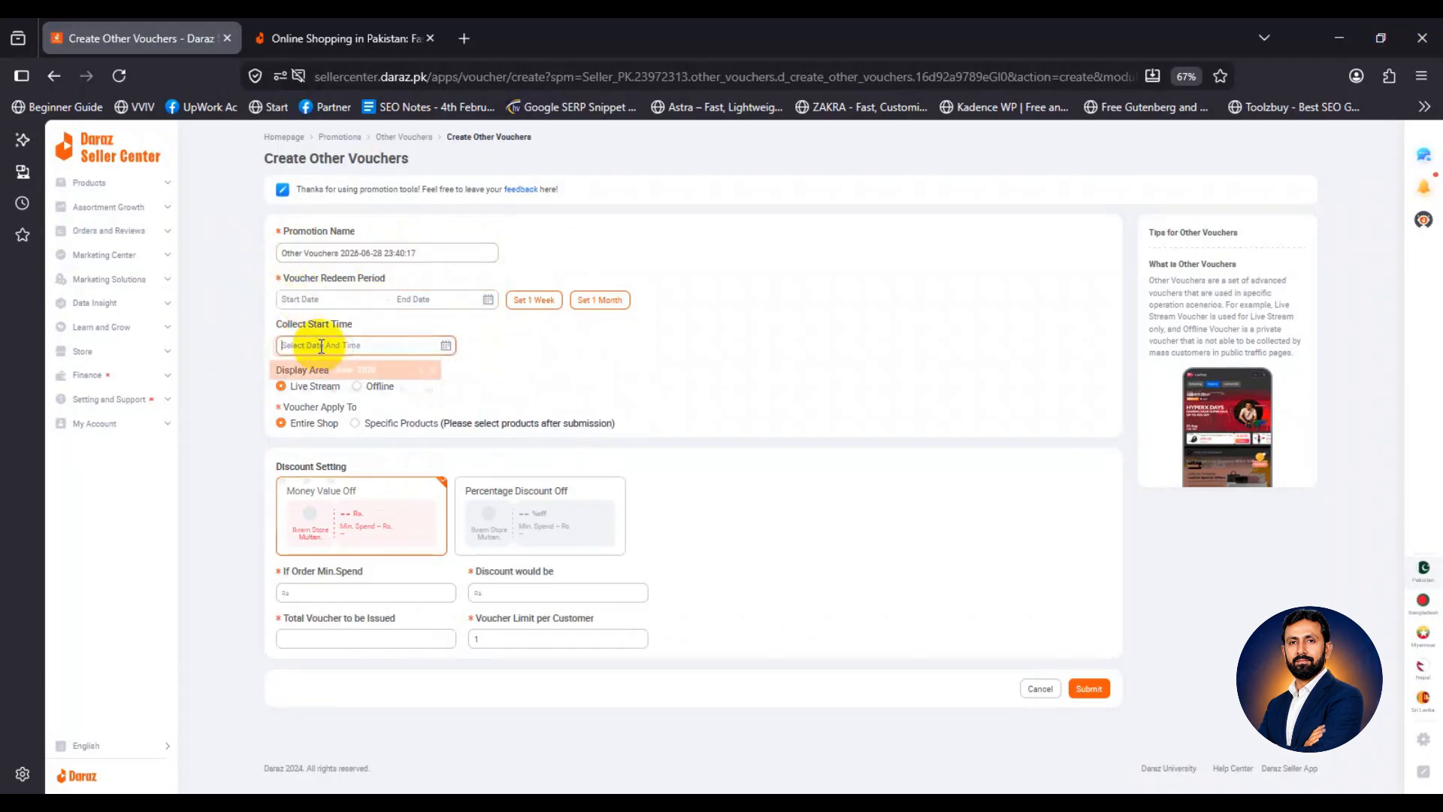
{"action": "left_click", "coordinate": [242, 366]}
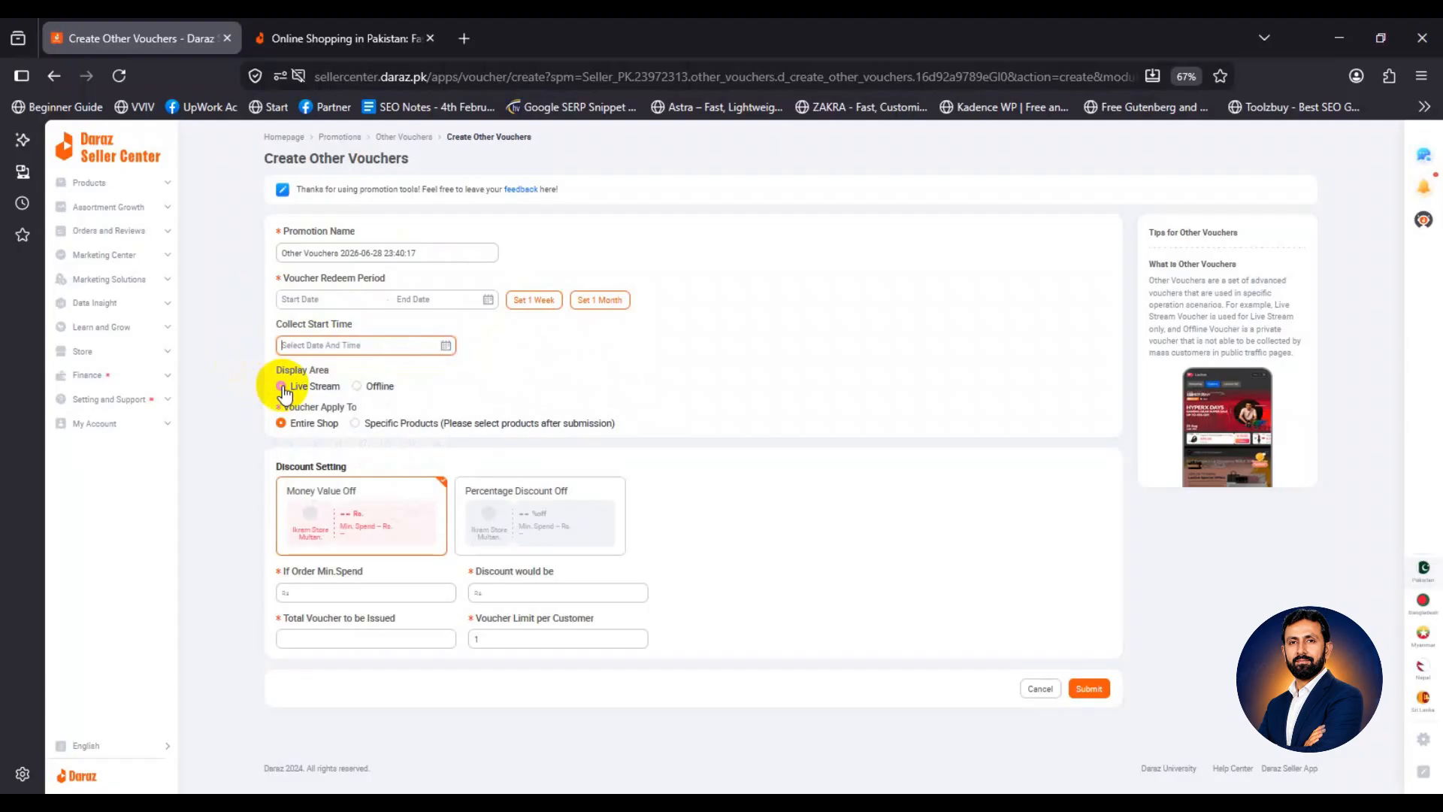
{"action": "left_click", "coordinate": [272, 386]}
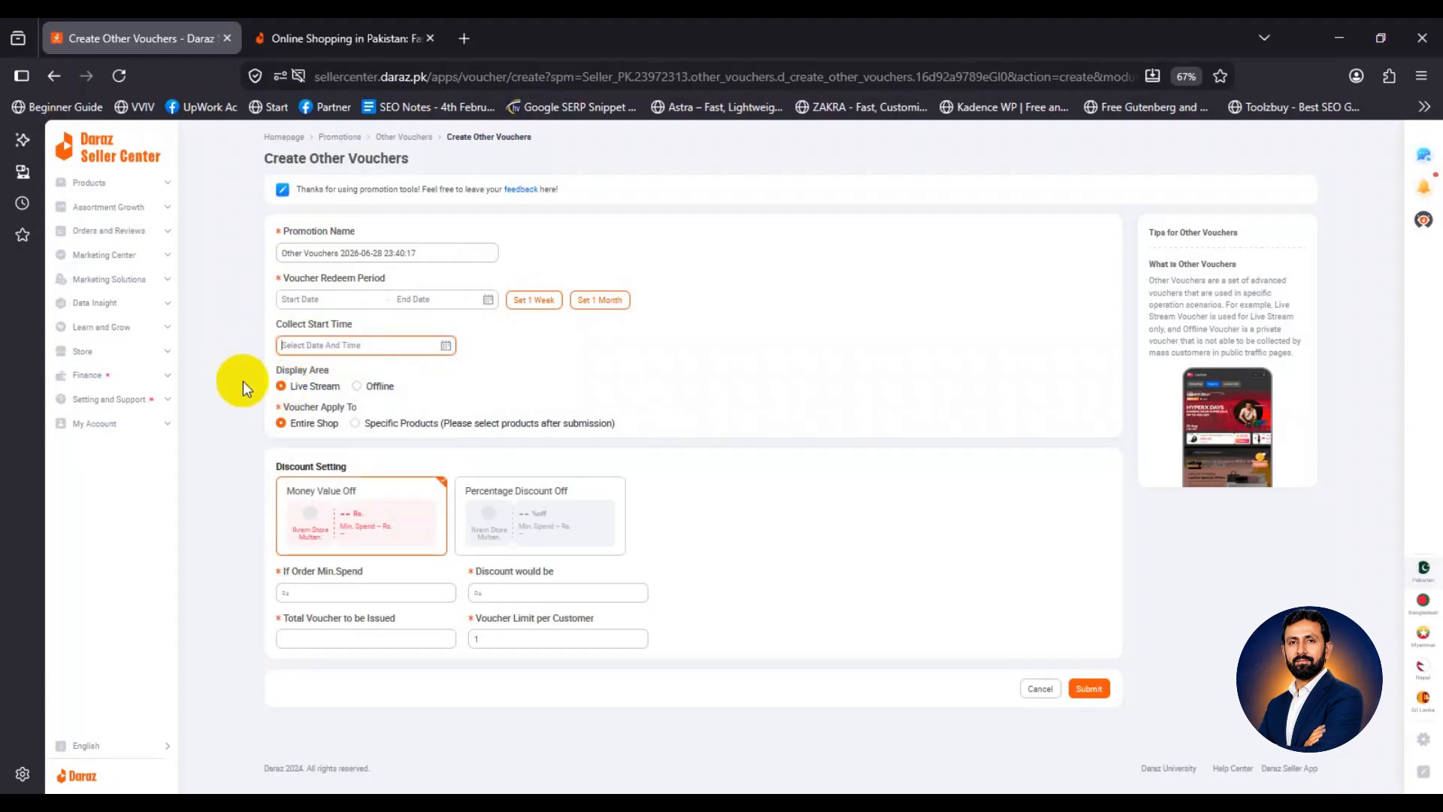
{"action": "left_click", "coordinate": [357, 391]}
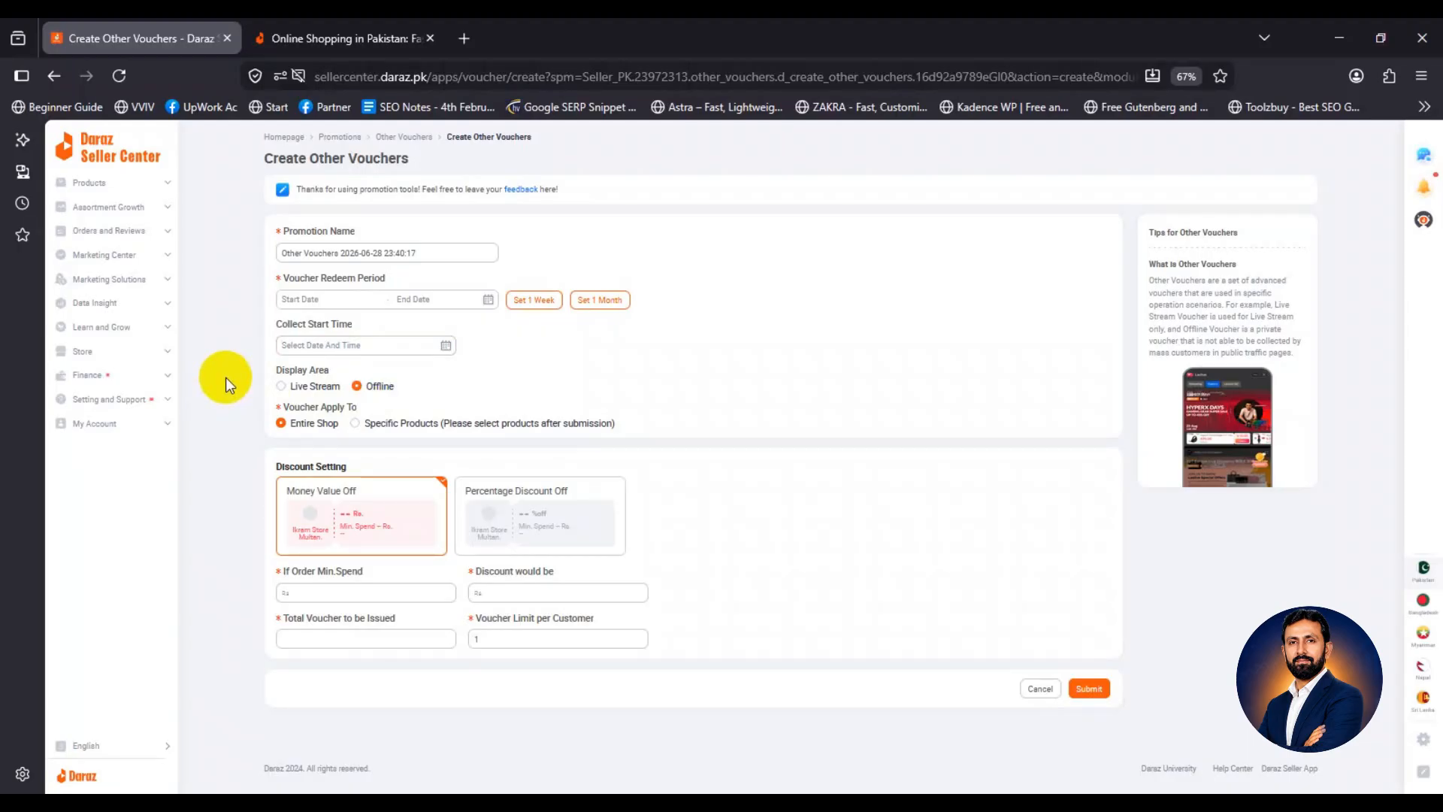
View the black titanium men's ring product page on the Daraz storefront and return to the voucher form with Offline selected.
{"action": "key", "text": "ctrl+Tab"}
{"action": "scroll", "coordinate": [147, 622], "scroll_direction": "down", "scroll_amount": 8}
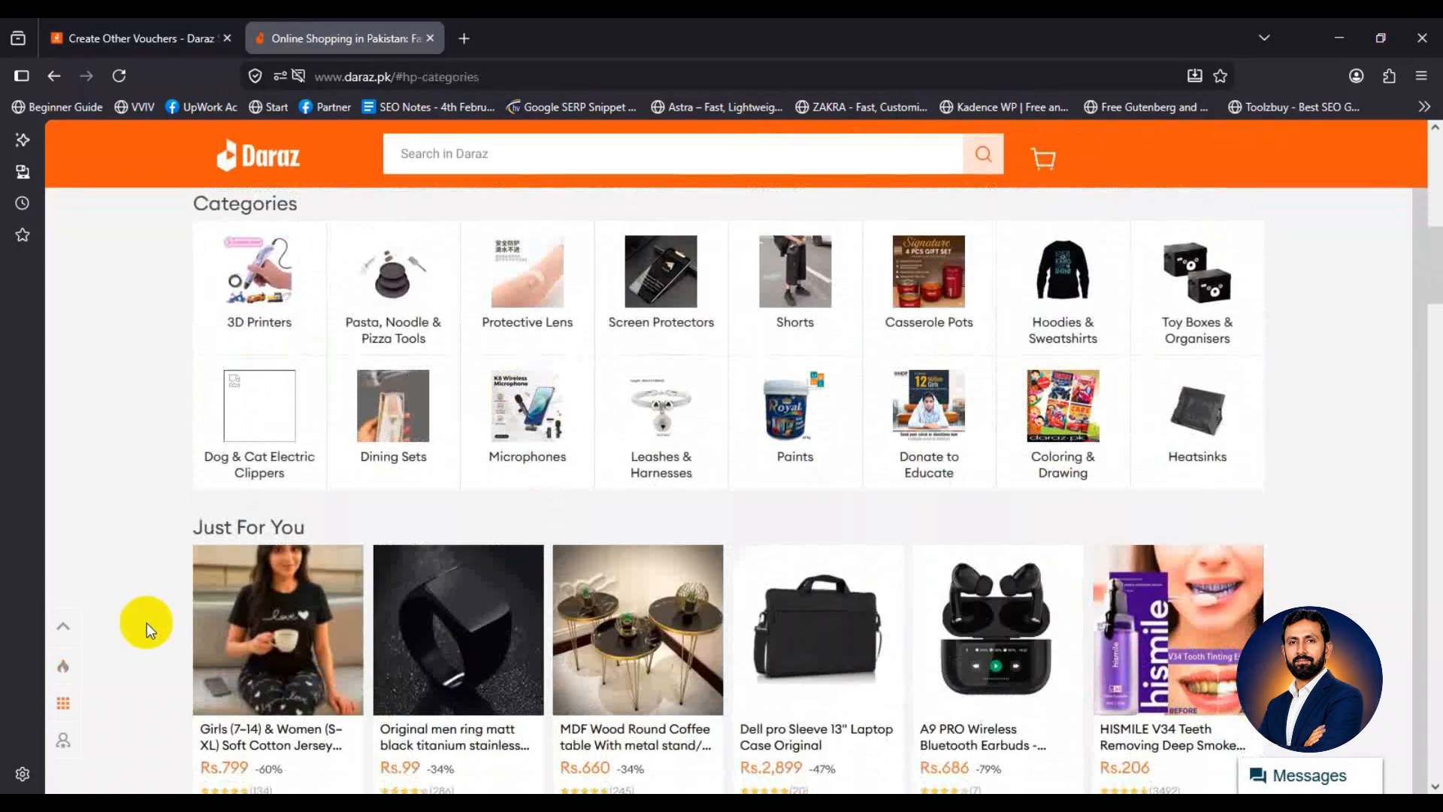
{"action": "left_click", "coordinate": [456, 462]}
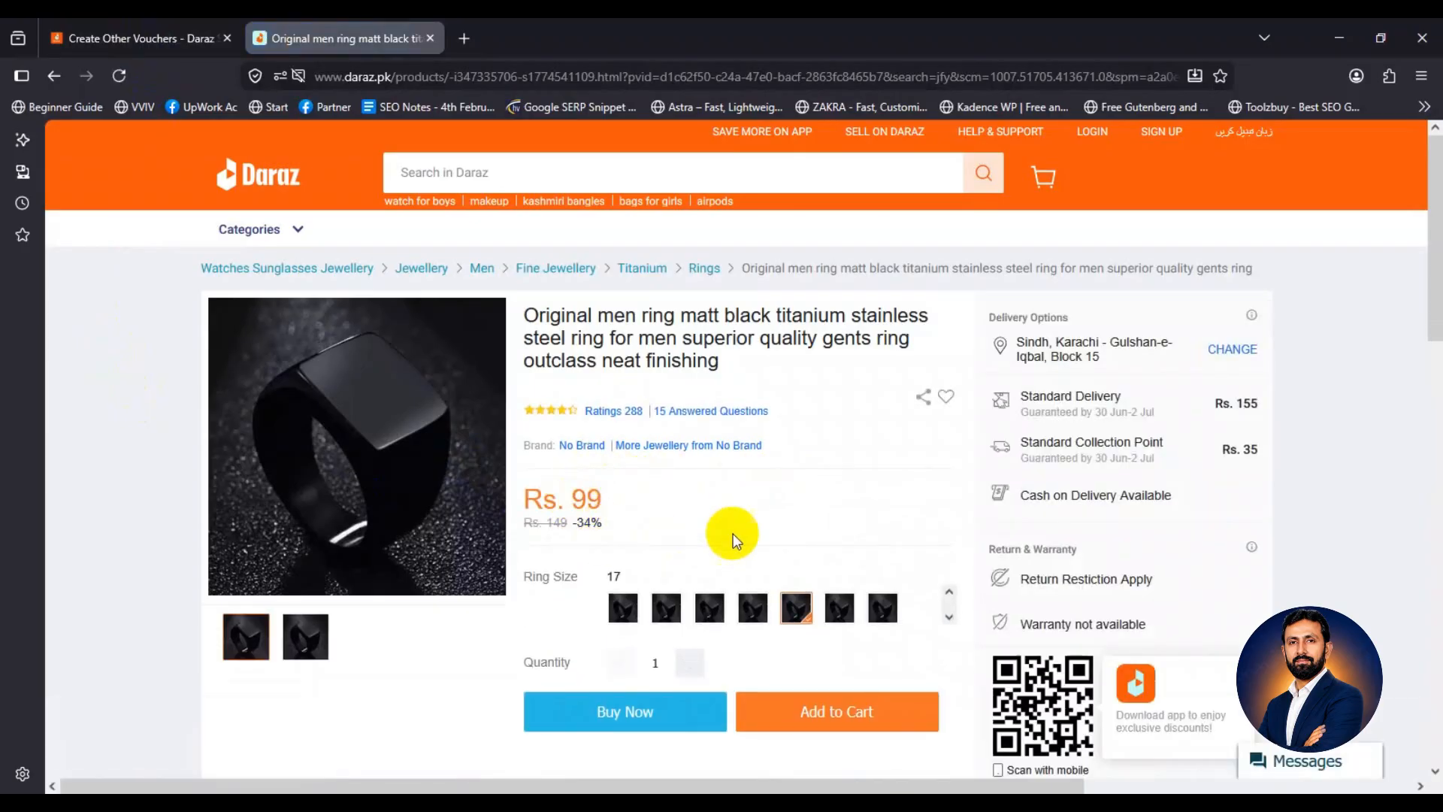
{"action": "left_click", "coordinate": [145, 38]}
{"action": "left_click", "coordinate": [357, 386]}
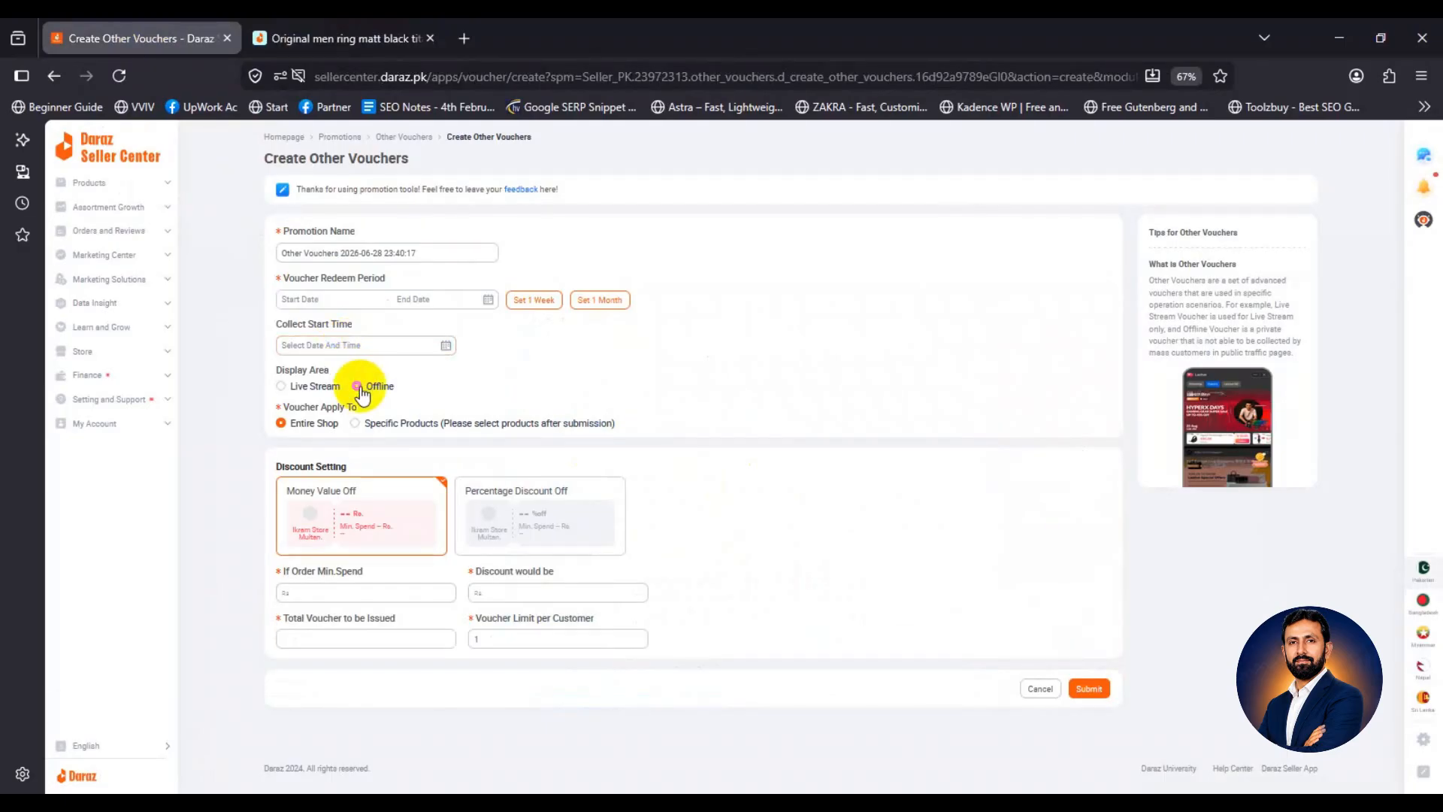
{"action": "left_click", "coordinate": [336, 30]}
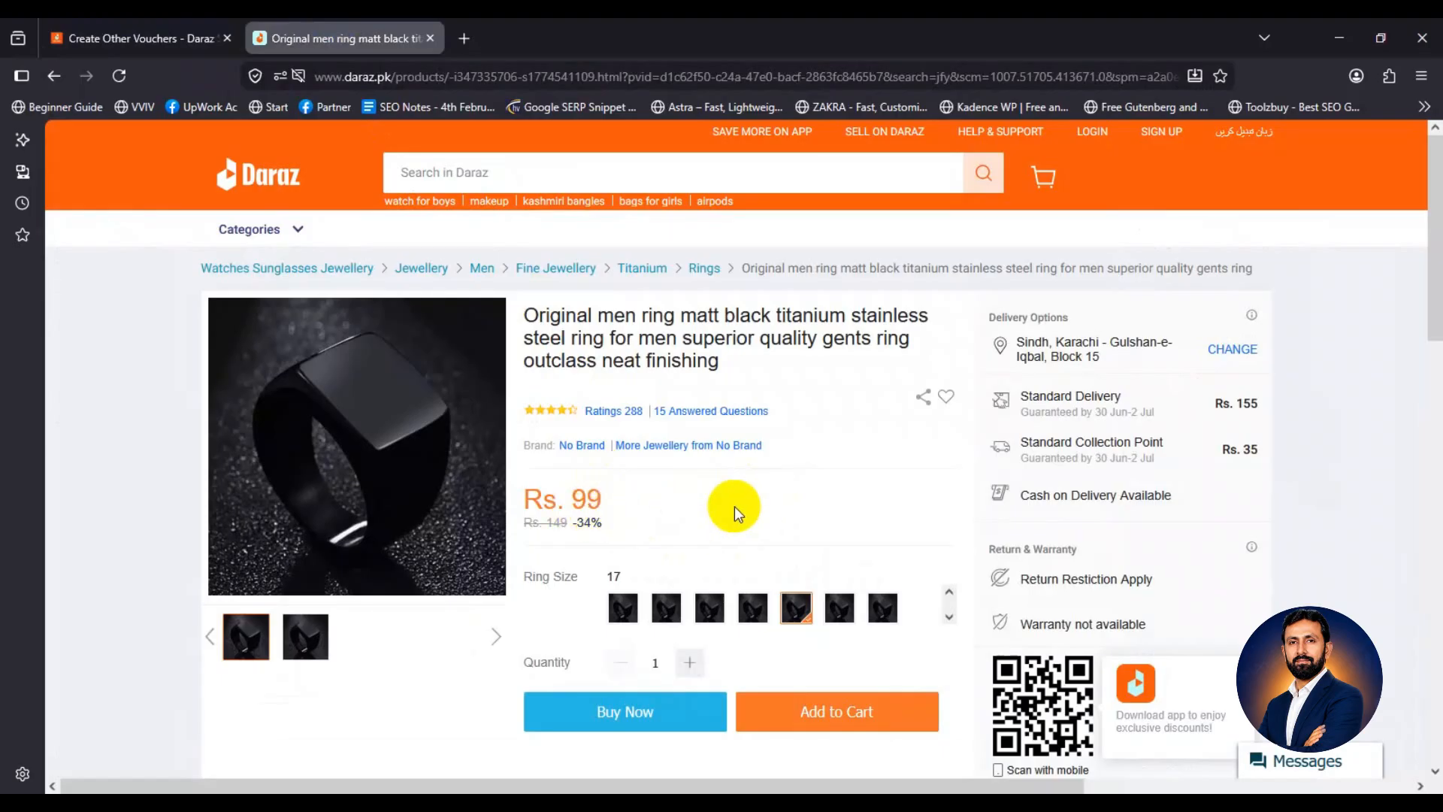
{"action": "left_click", "coordinate": [164, 40]}
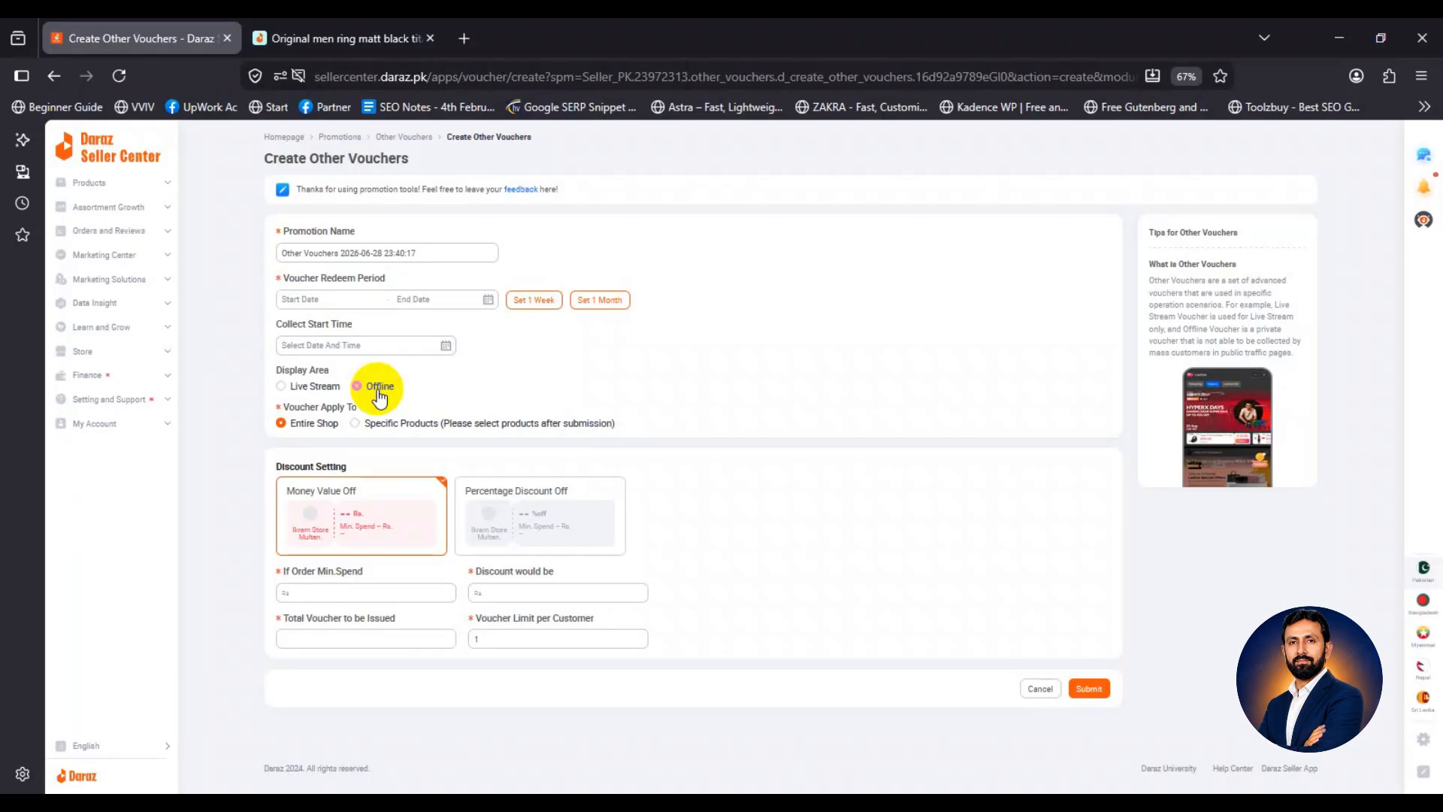
{"action": "left_click", "coordinate": [378, 389]}
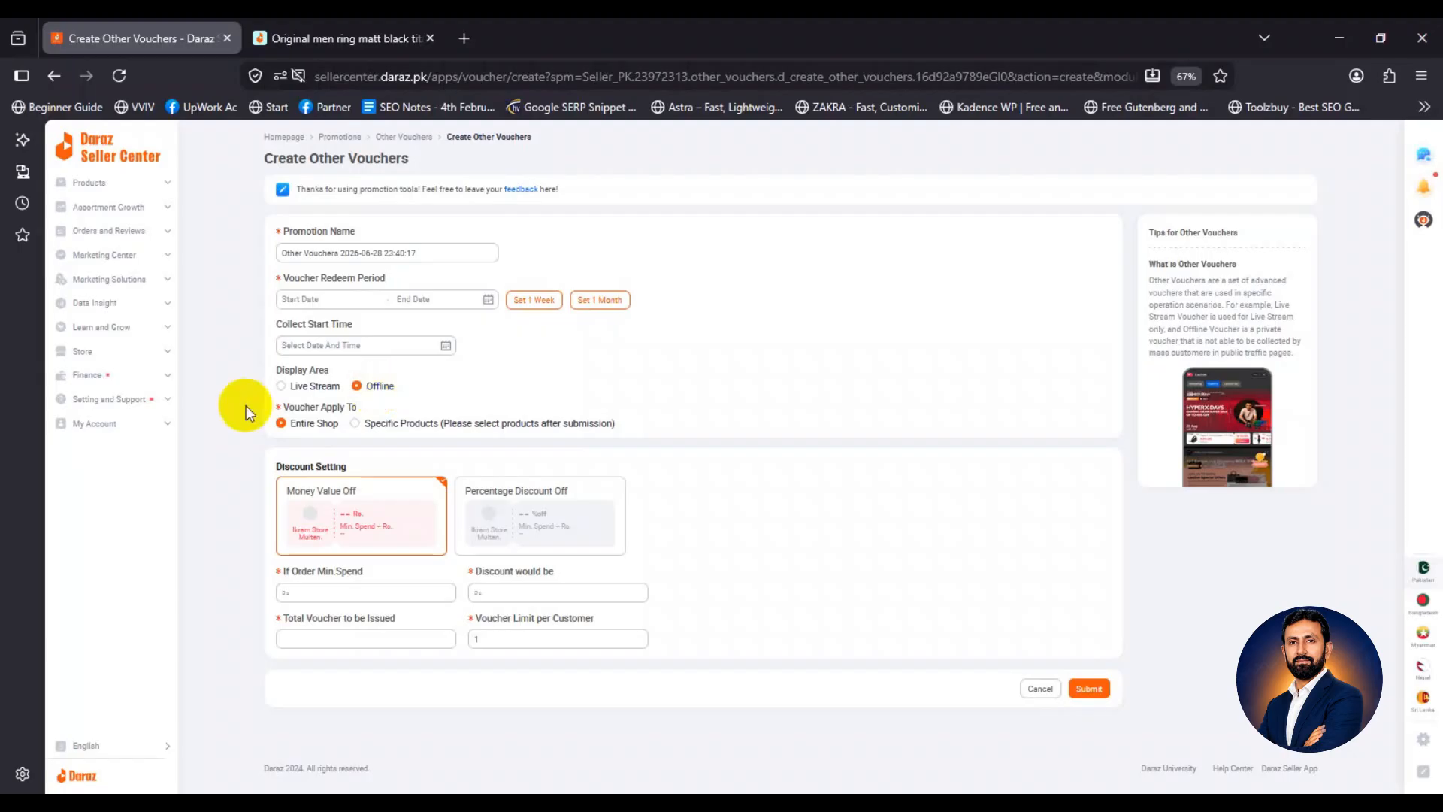
Fill the voucher redeem period with the one-week preset and change its start date to 2026-06-29.
{"action": "left_click", "coordinate": [533, 300]}
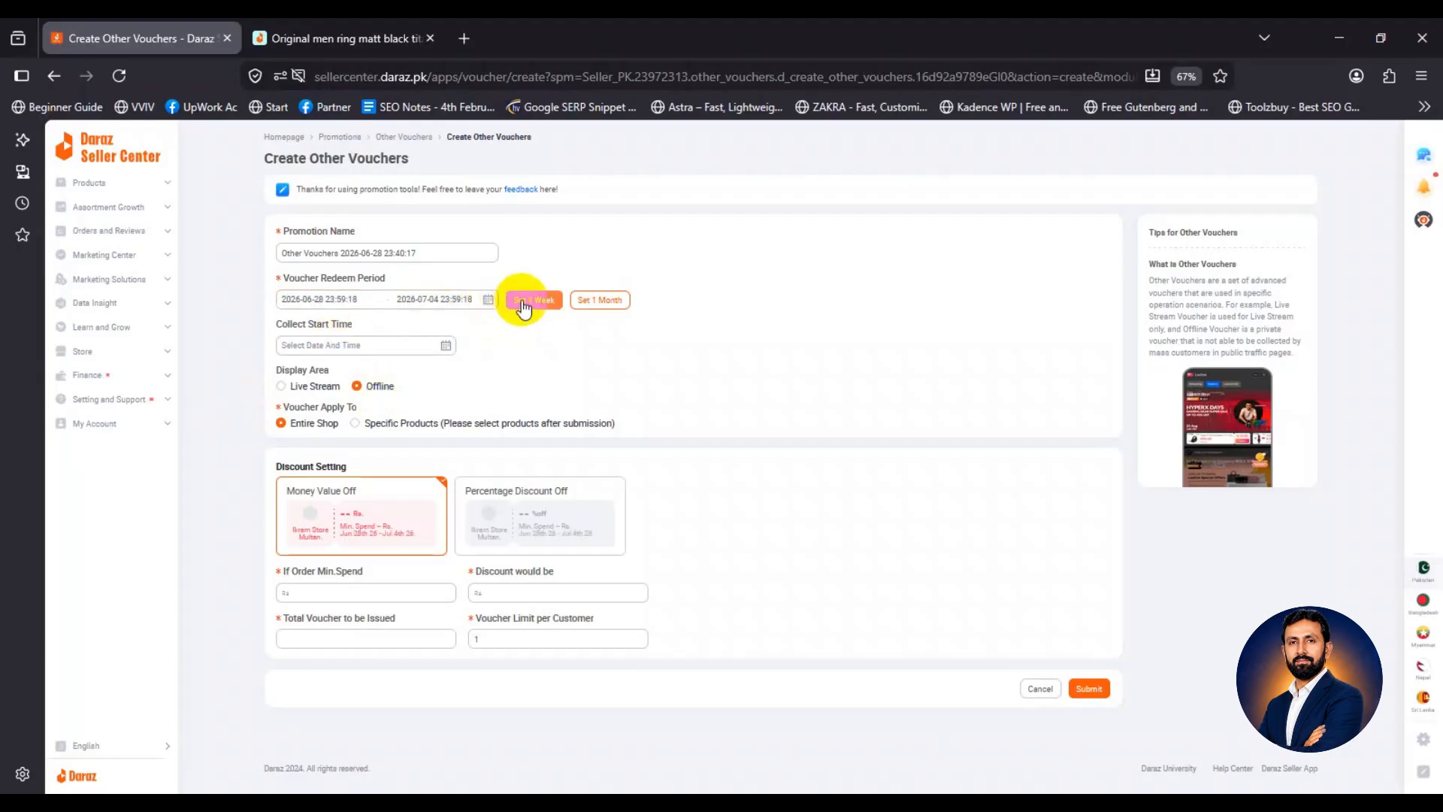
{"action": "left_click", "coordinate": [318, 302]}
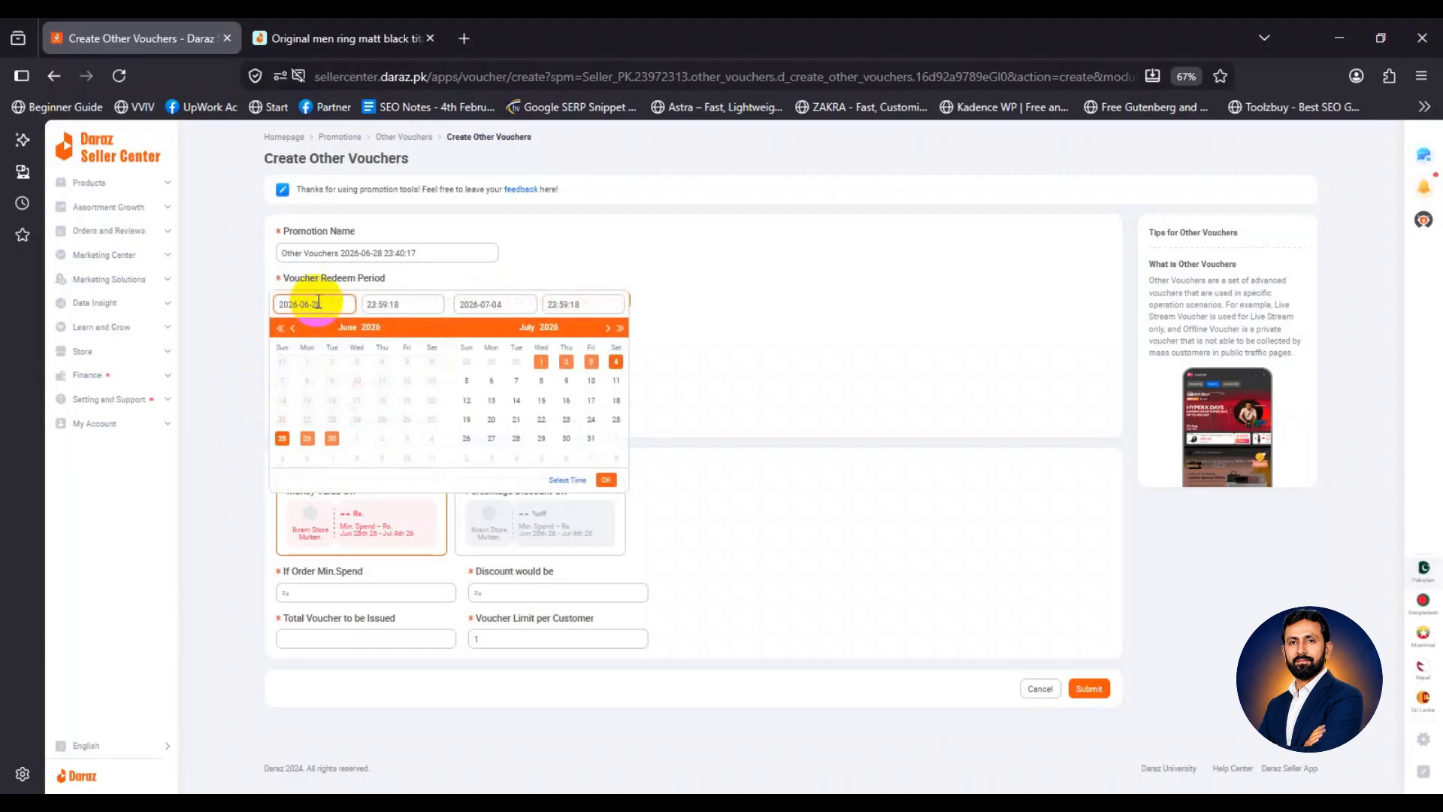
{"action": "left_click", "coordinate": [315, 439]}
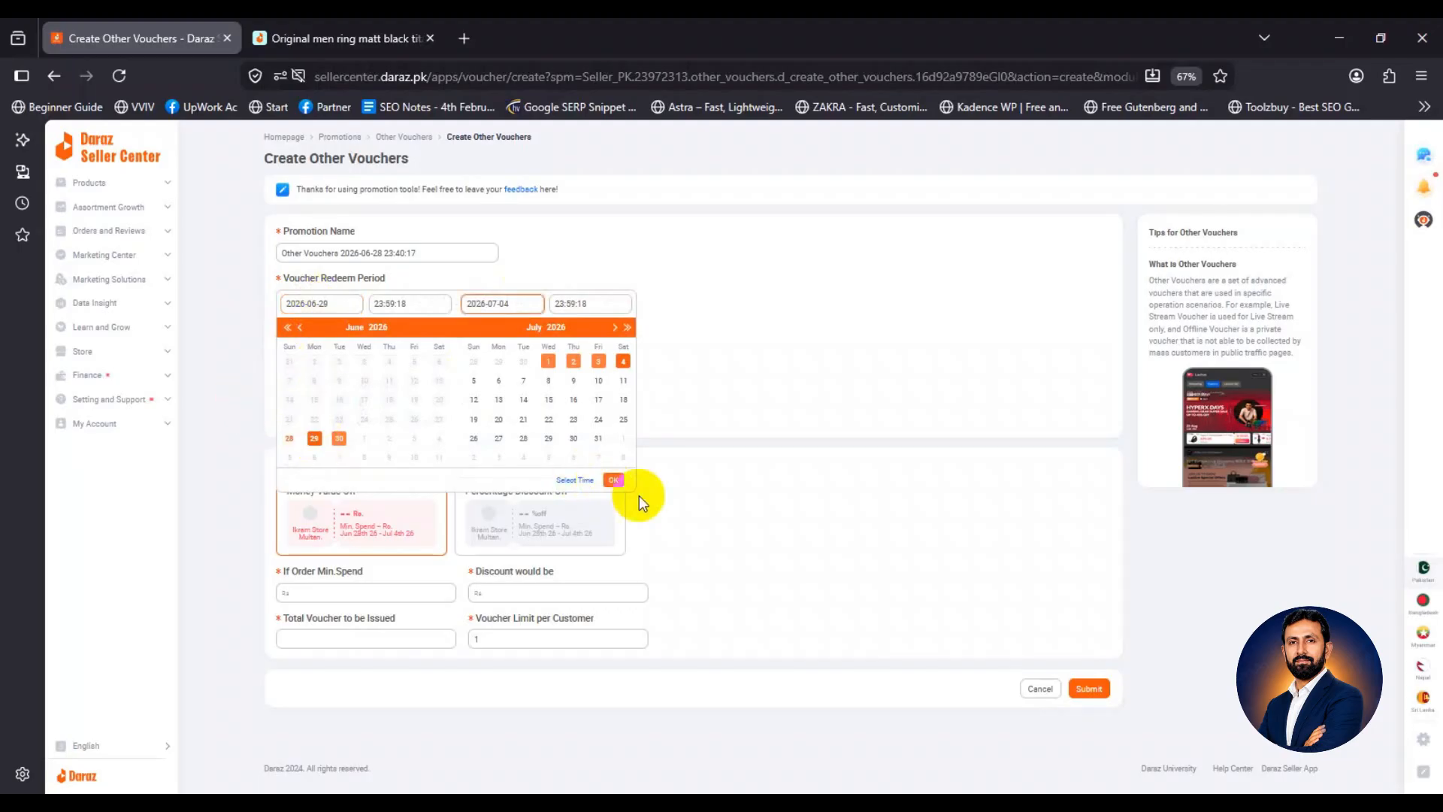
{"action": "left_click", "coordinate": [617, 480]}
Set the collect start time to 2026-06-29 and apply the voucher to specific products.
{"action": "left_click", "coordinate": [331, 349]}
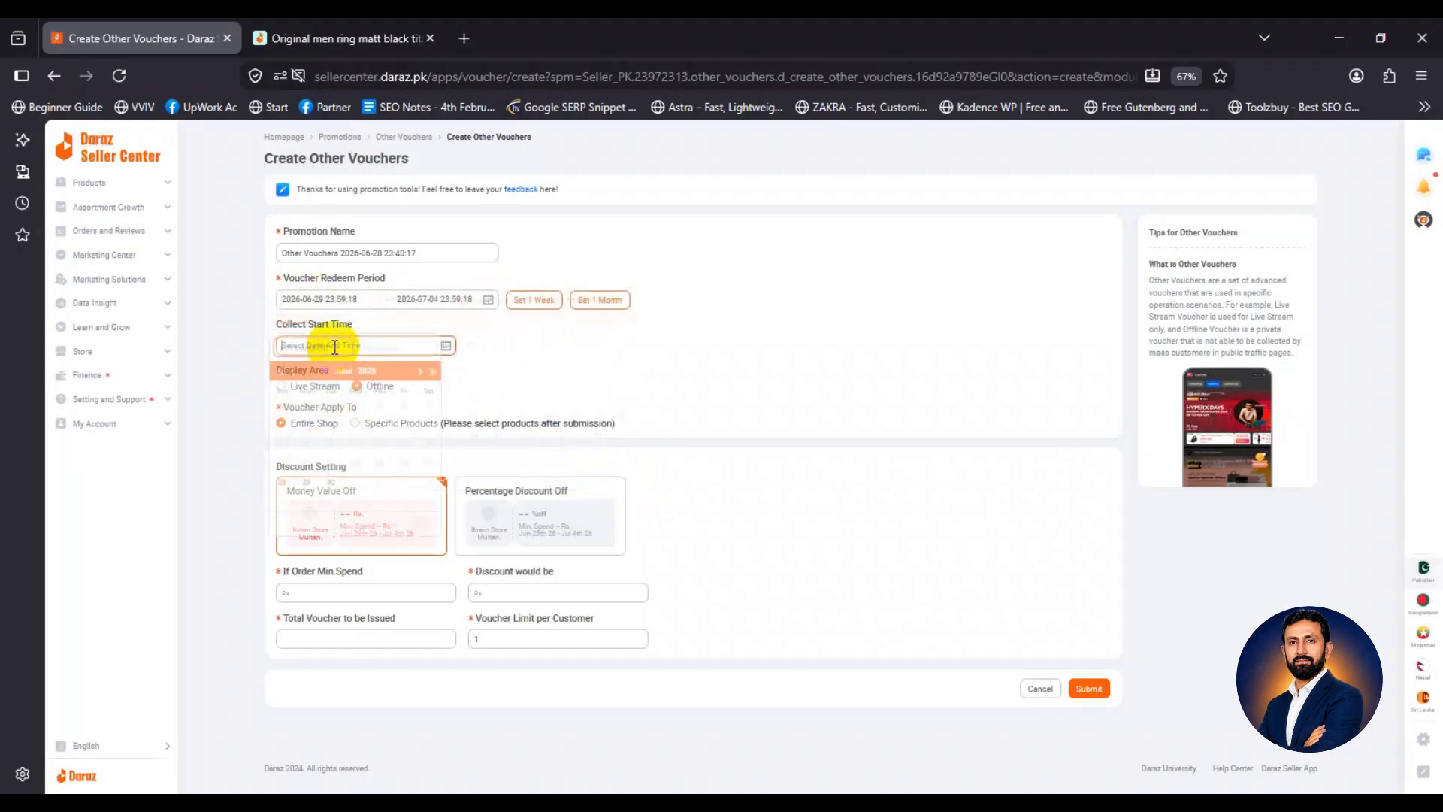
{"action": "left_click", "coordinate": [314, 484]}
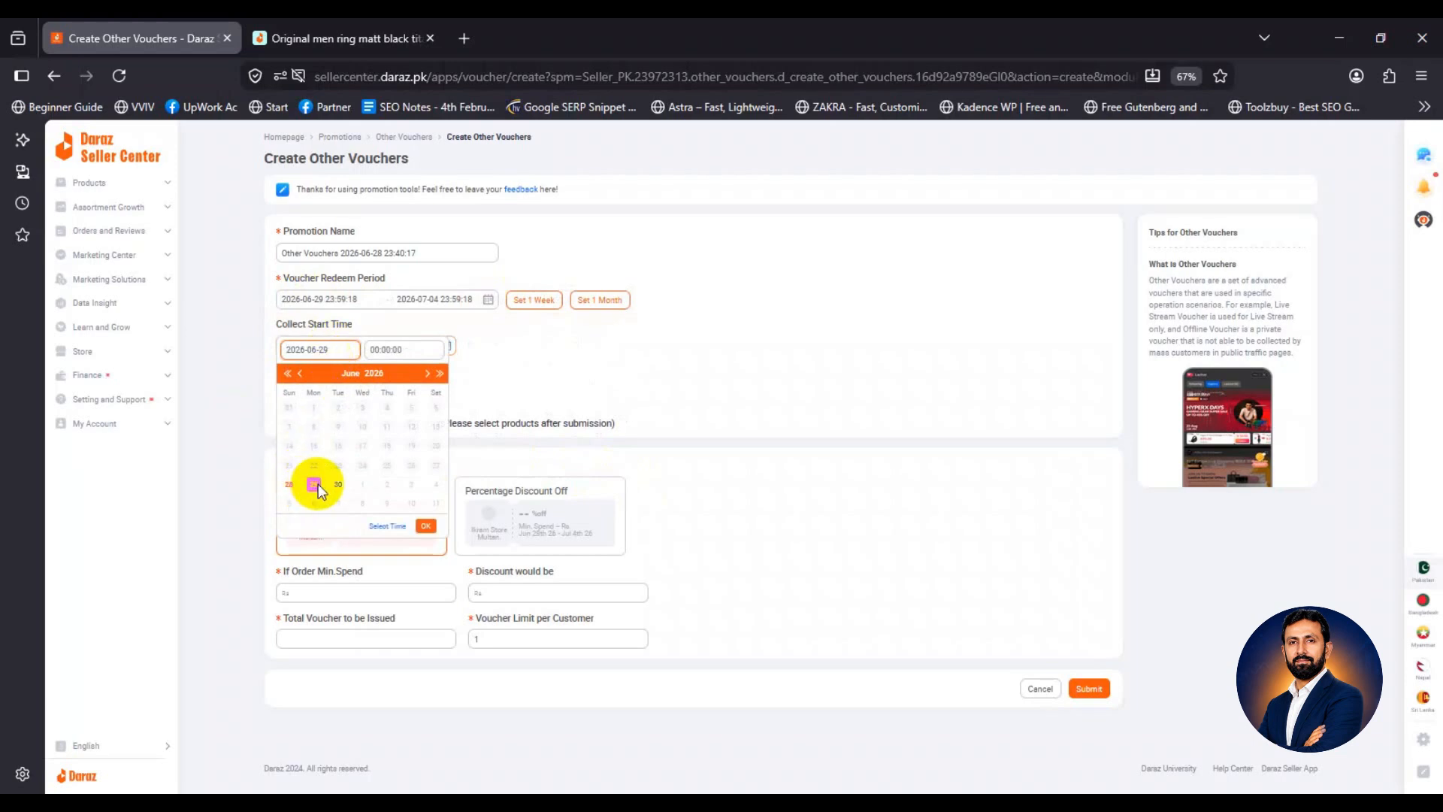
{"action": "left_click", "coordinate": [357, 424]}
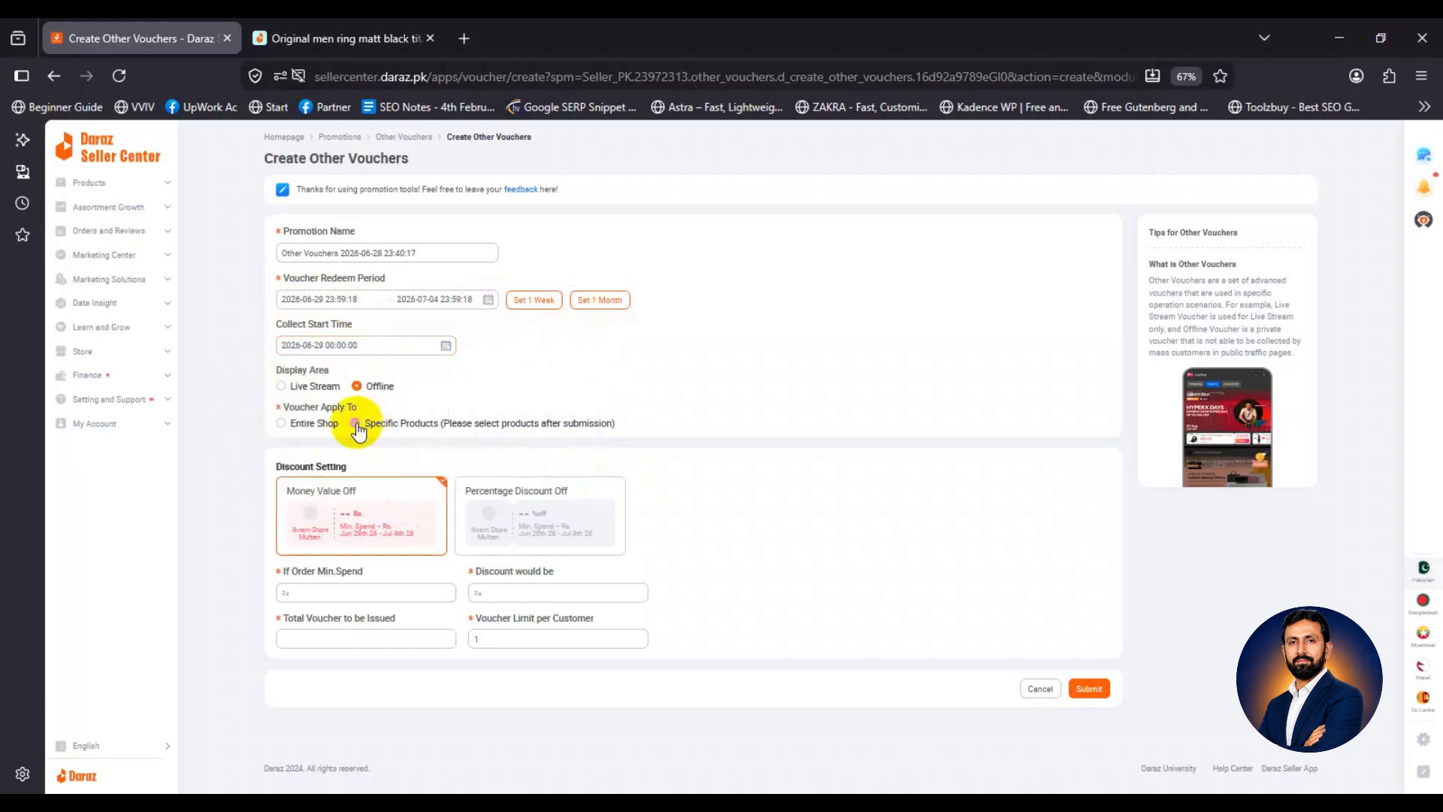
Set the minimum order spend to Rs. 999 and the discount to Rs. 50.
{"action": "left_click", "coordinate": [315, 593]}
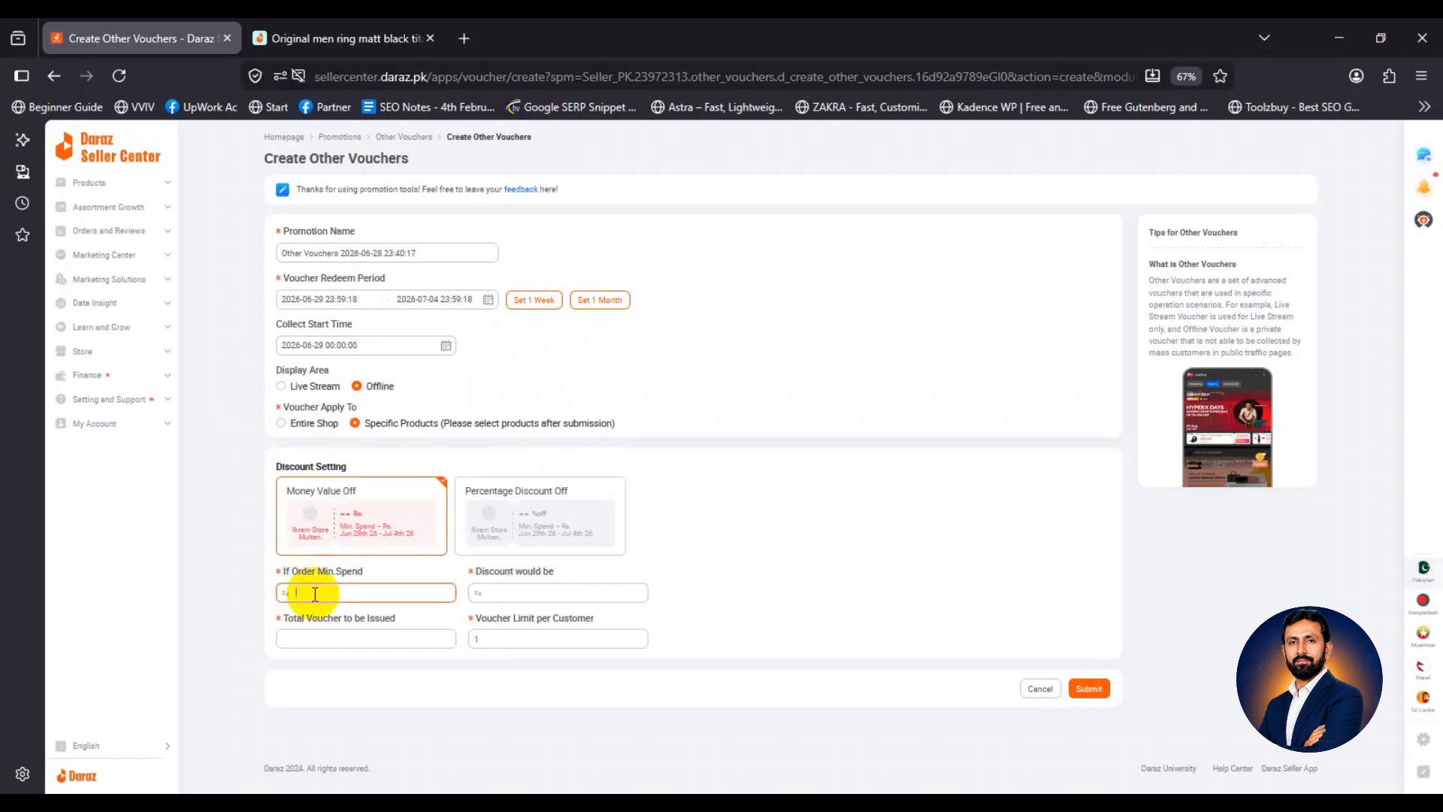
{"action": "type", "text": "999"}
{"action": "key", "text": "Tab"}
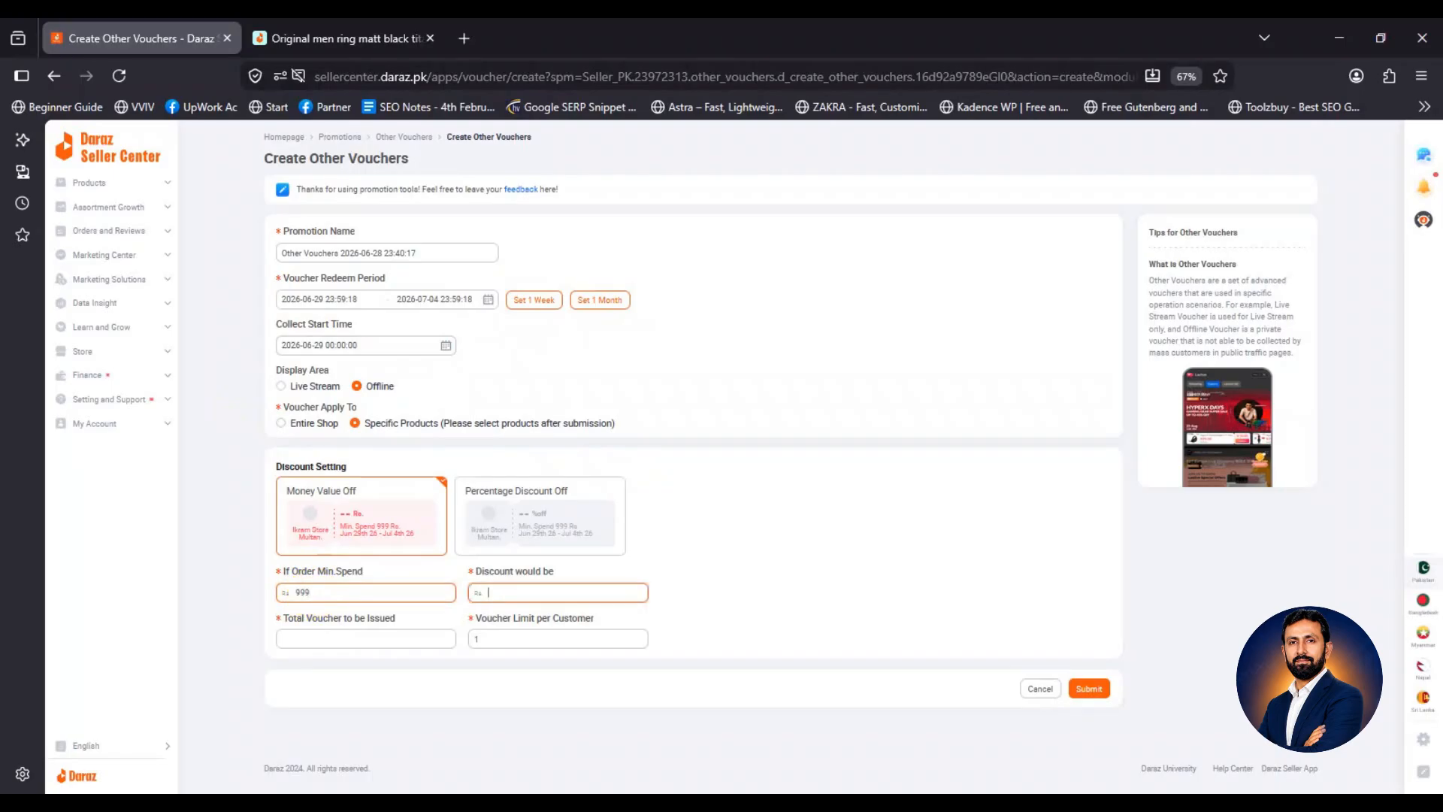
{"action": "type", "text": "50"}
{"action": "left_click", "coordinate": [232, 621]}
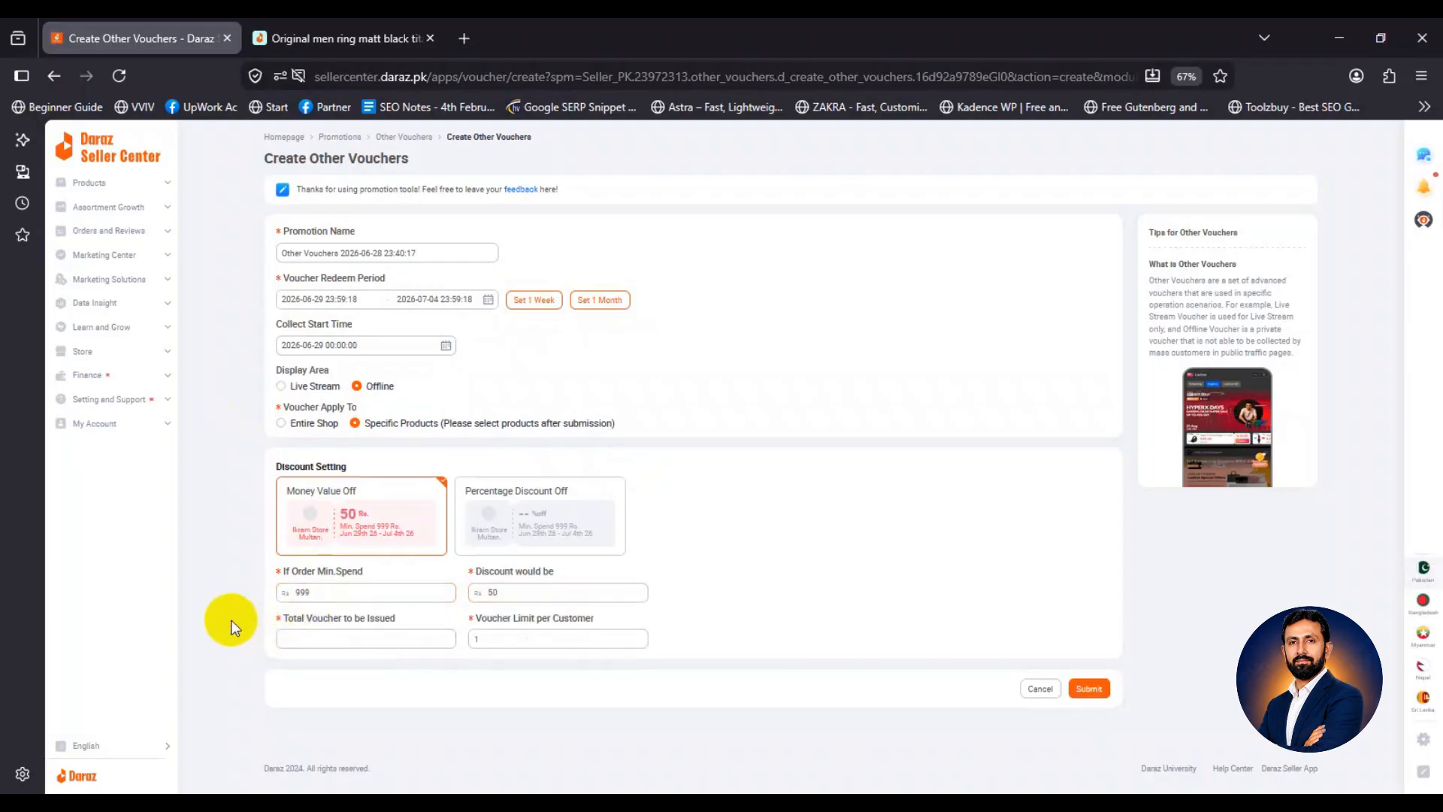
Set the total vouchers to be issued to 5 and submit the voucher.
{"action": "left_click", "coordinate": [310, 639]}
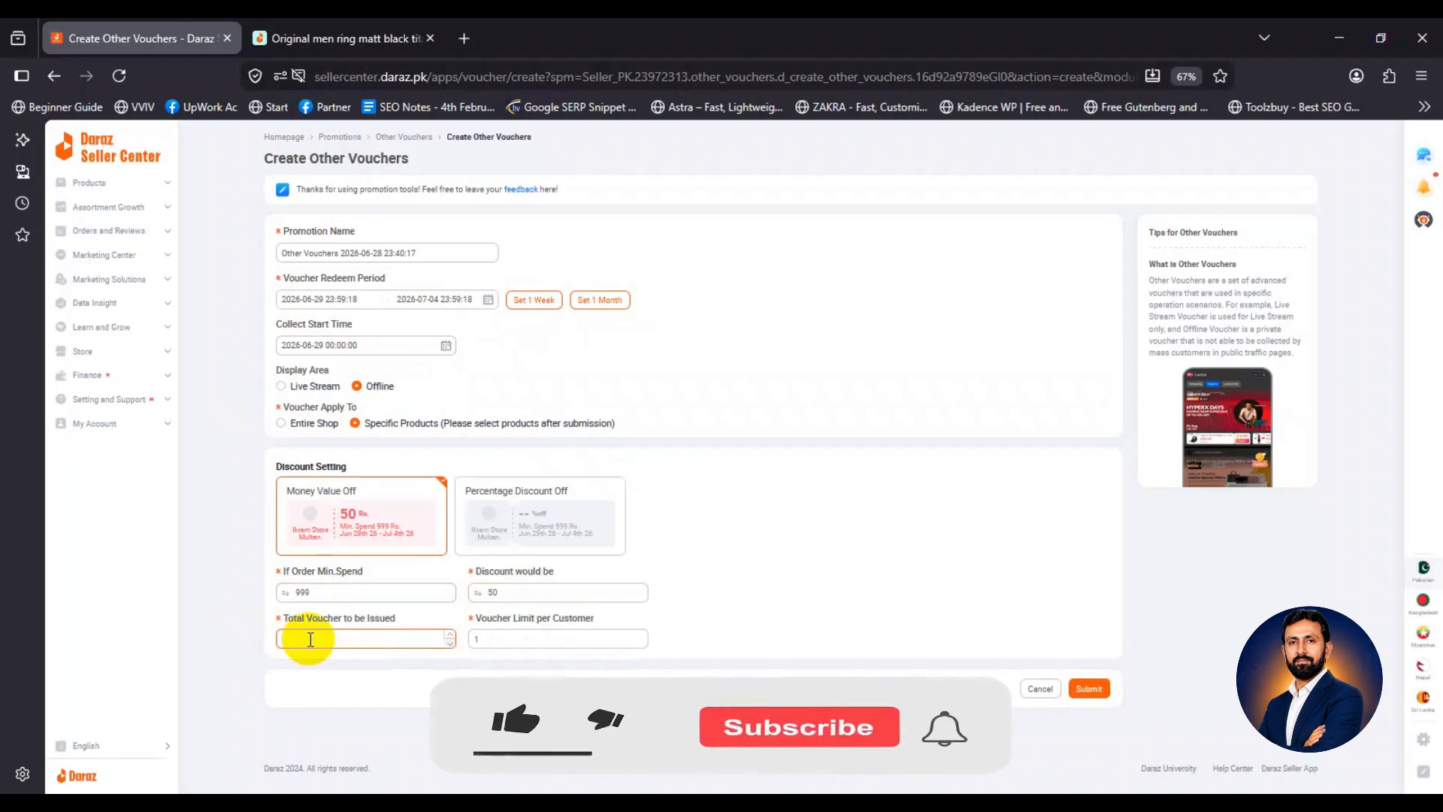
{"action": "type", "text": "5"}
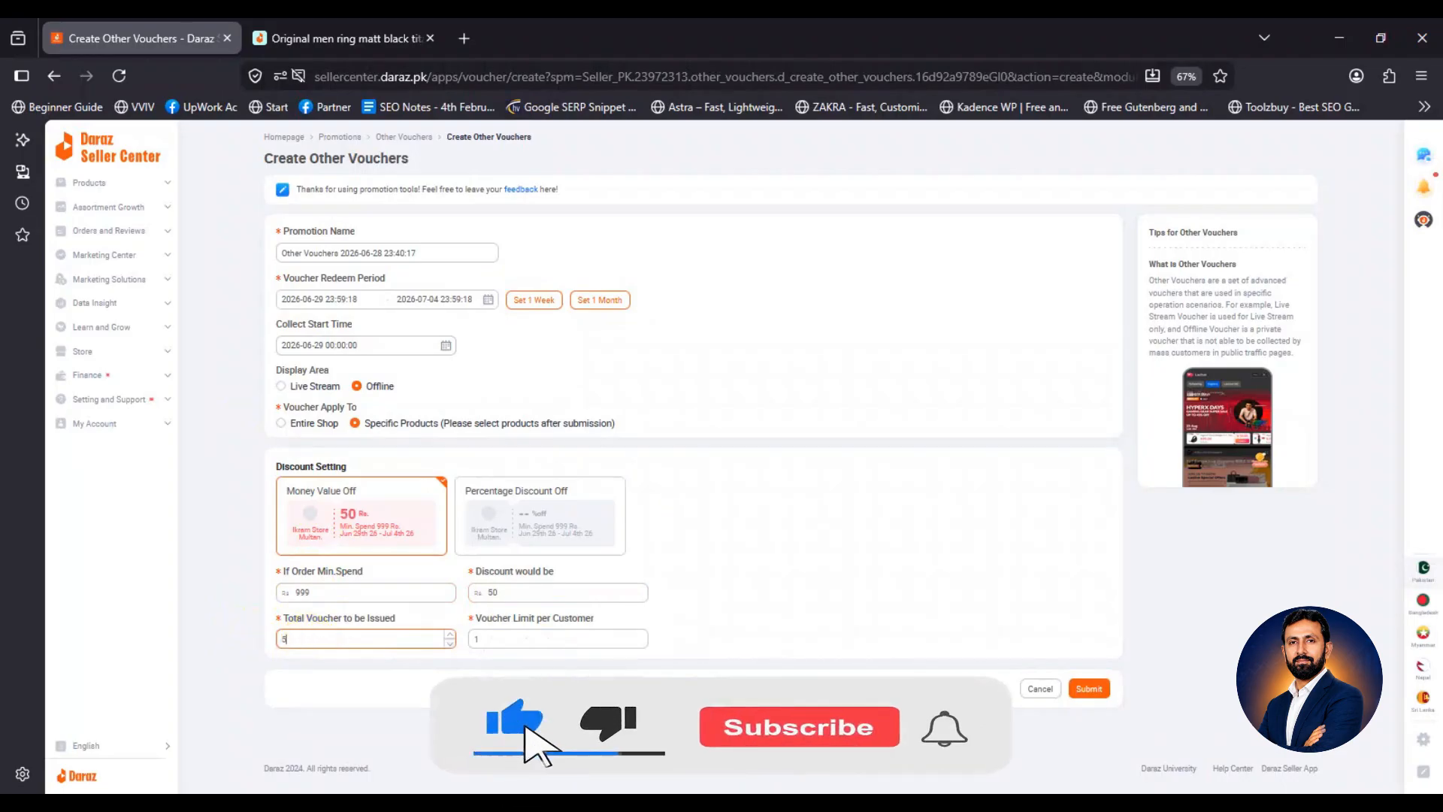
{"action": "left_click", "coordinate": [241, 635]}
{"action": "left_click", "coordinate": [504, 637]}
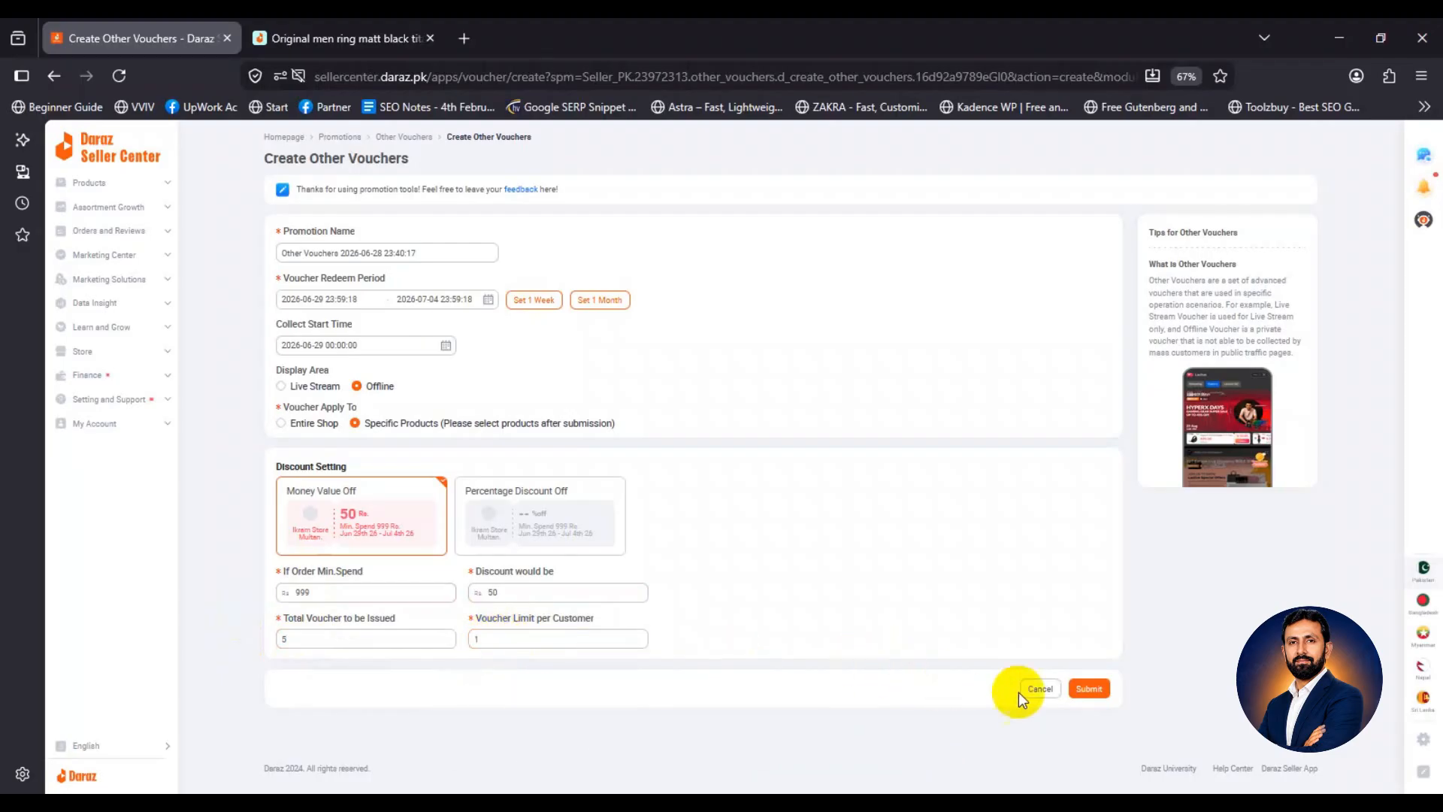
{"action": "left_click", "coordinate": [1088, 691]}
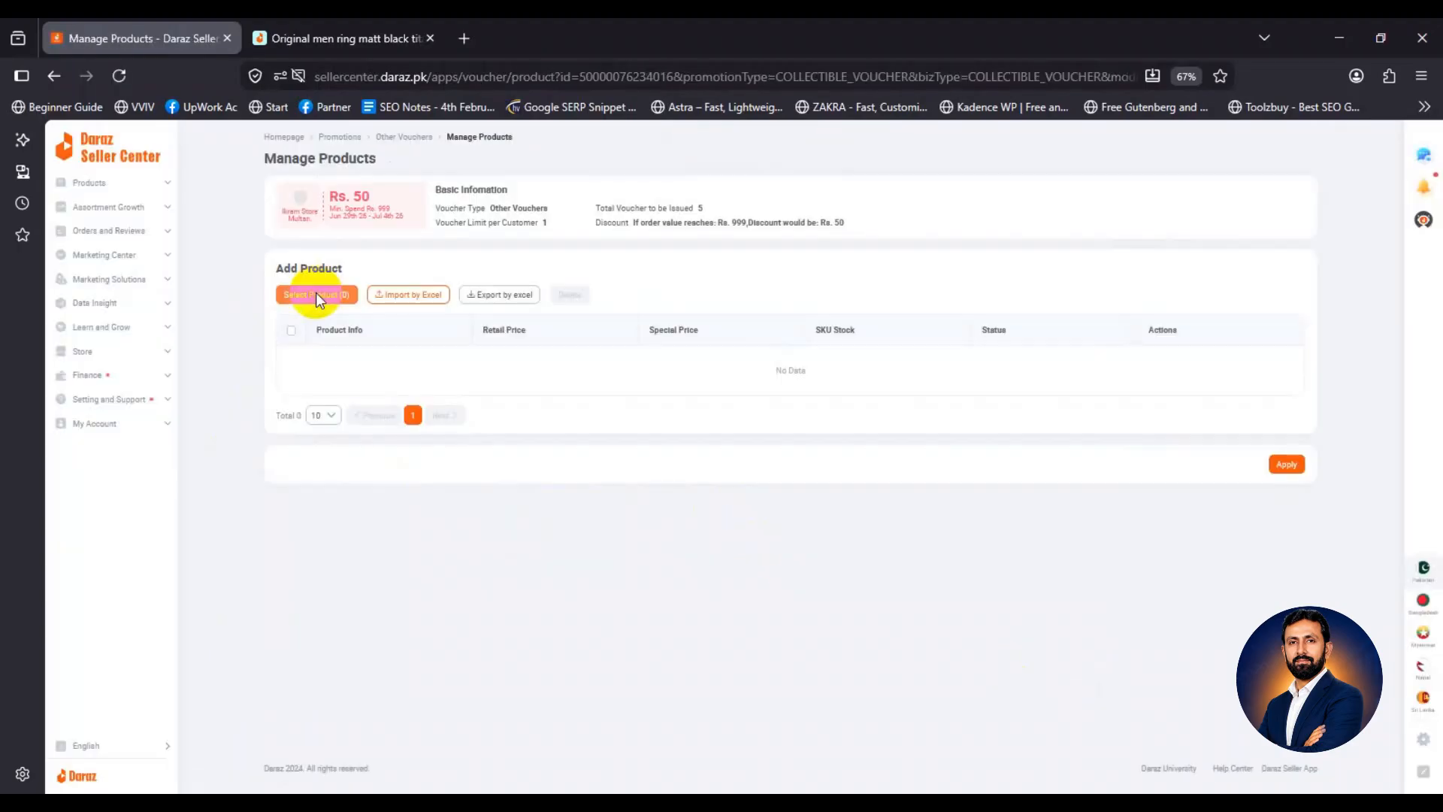
Add the product with the special price of Rs. 1,192 from page 3 of the product list to the voucher and apply it.
{"action": "left_click", "coordinate": [316, 295]}
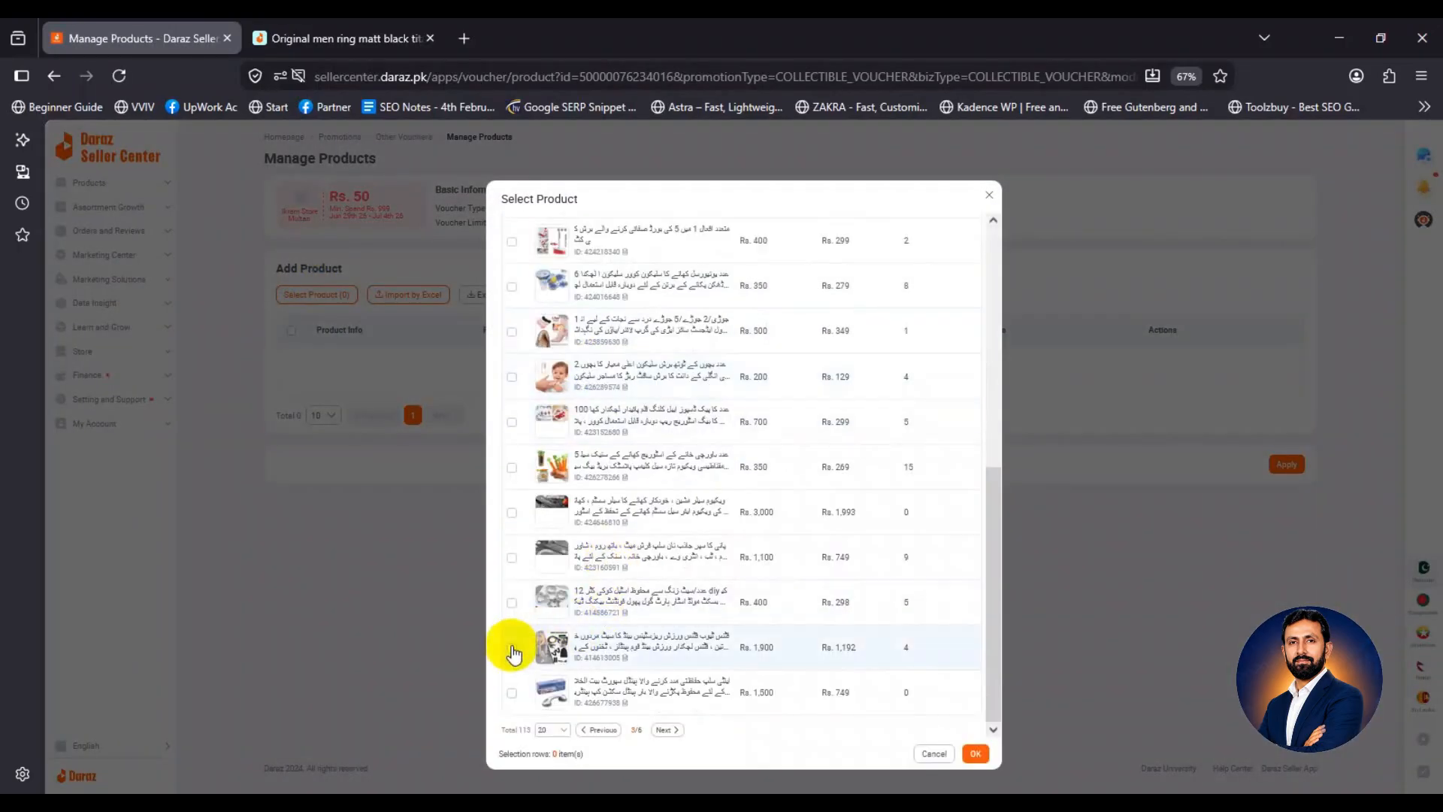
{"action": "left_click", "coordinate": [512, 648]}
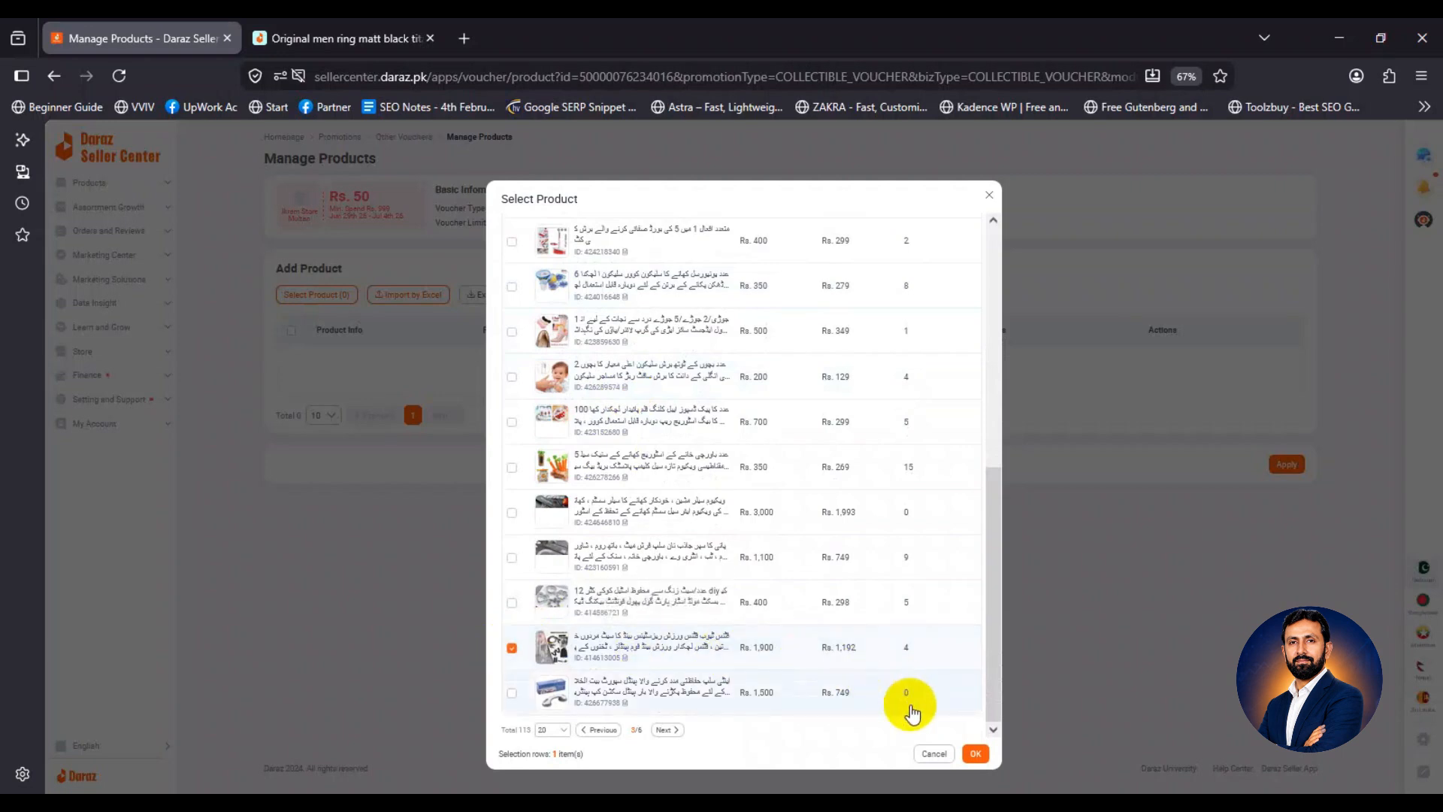
{"action": "left_click", "coordinate": [975, 753]}
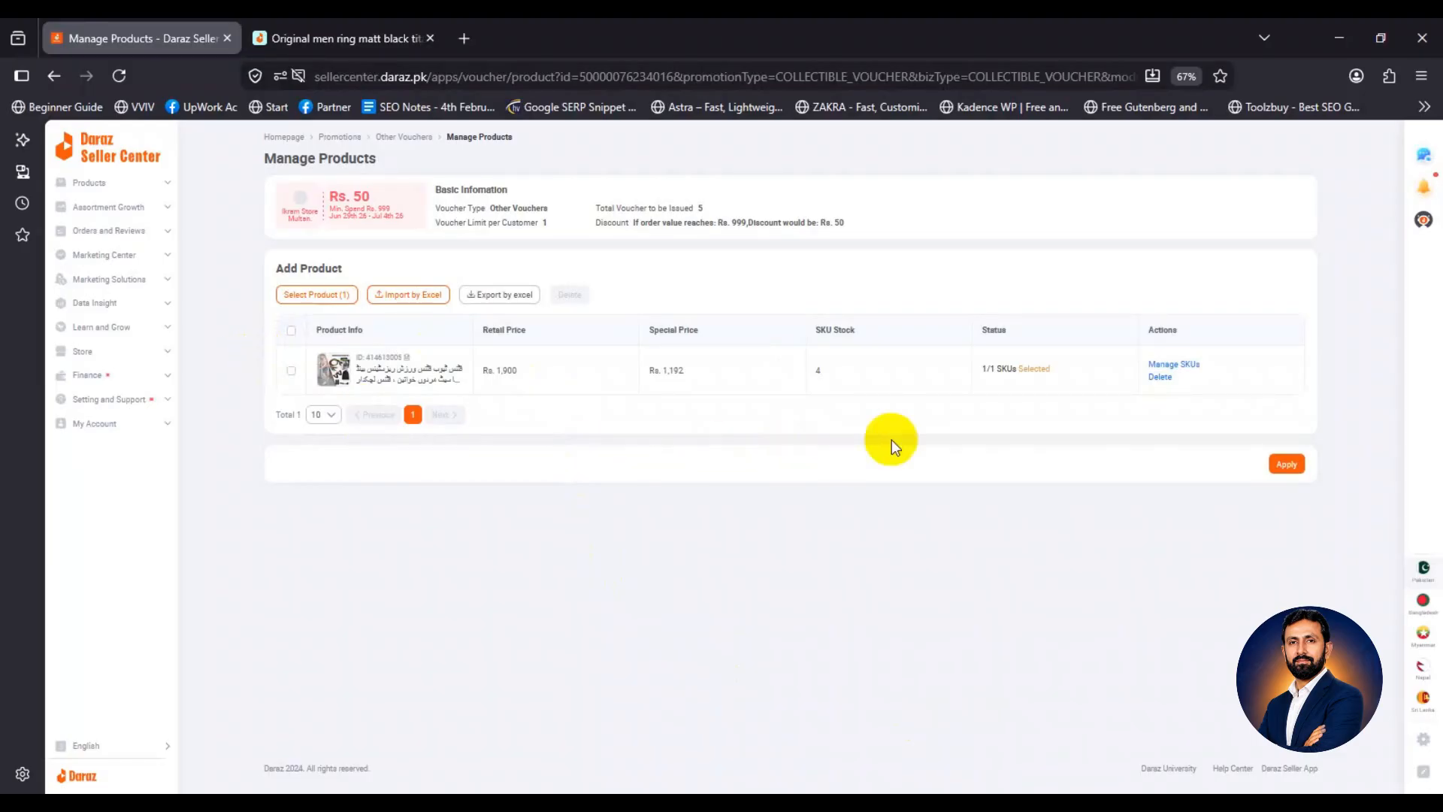
{"action": "left_click", "coordinate": [1287, 464]}
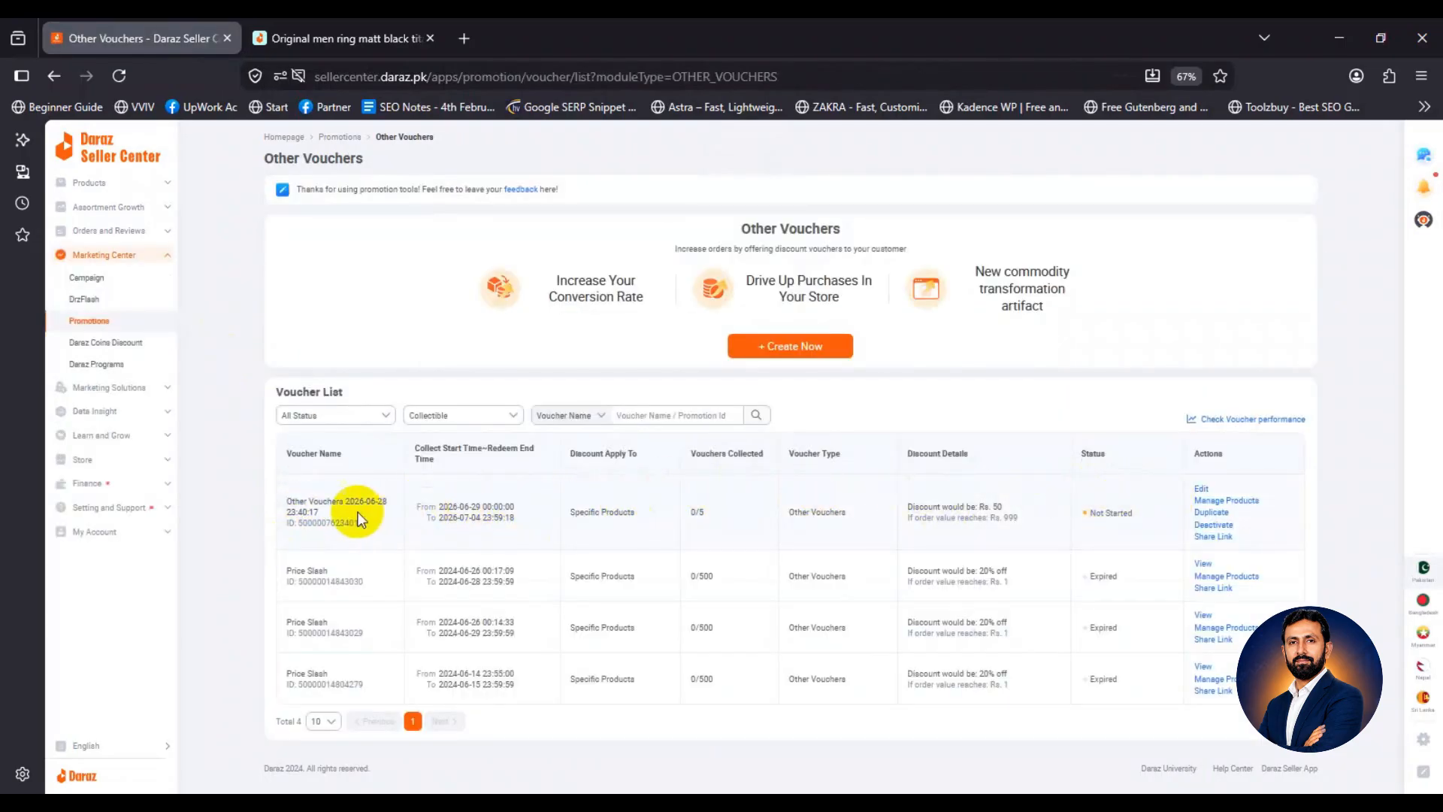
Return to the Promotions page and start creating a Seller Free Shipping promotion.
{"action": "left_click", "coordinate": [105, 321]}
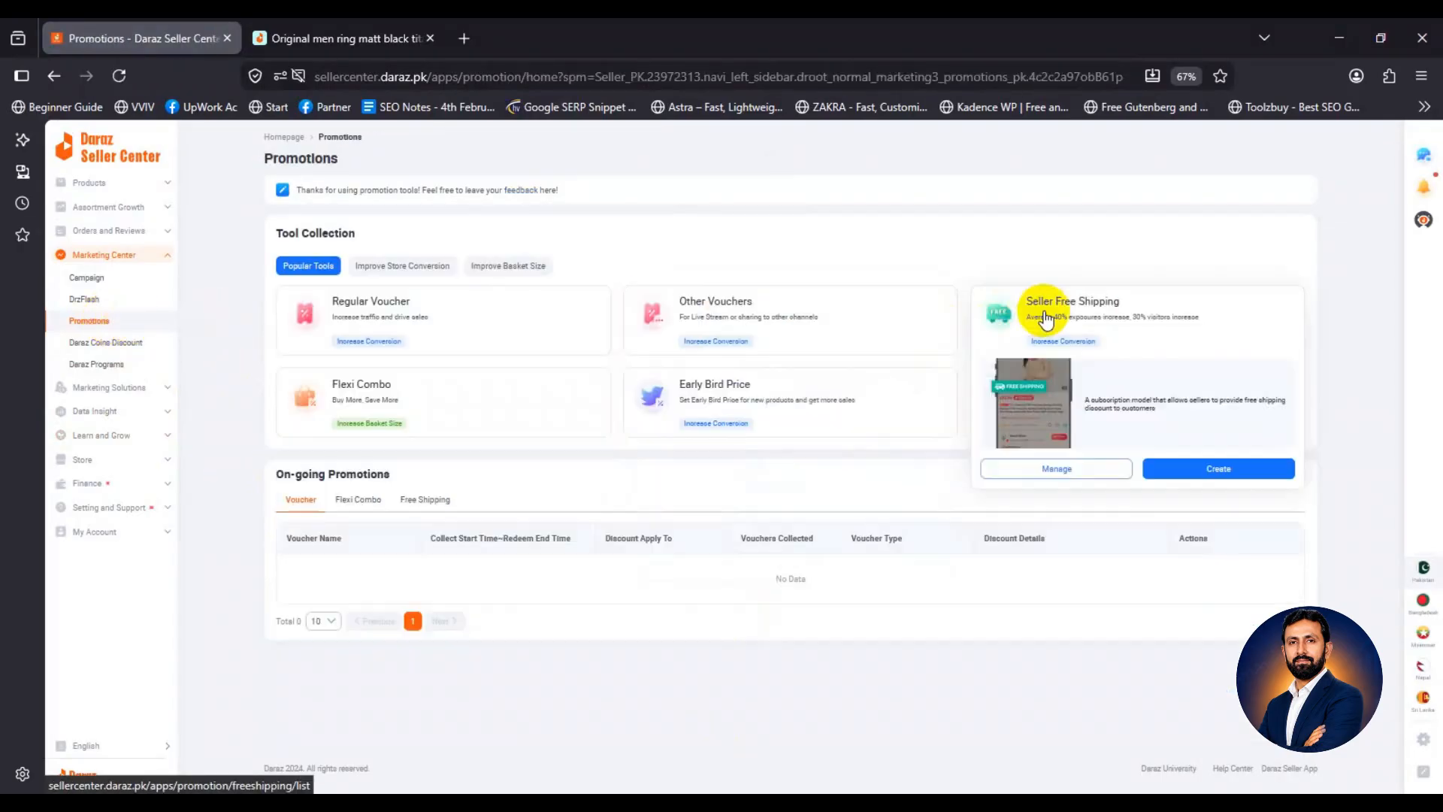
{"action": "left_click", "coordinate": [1047, 319]}
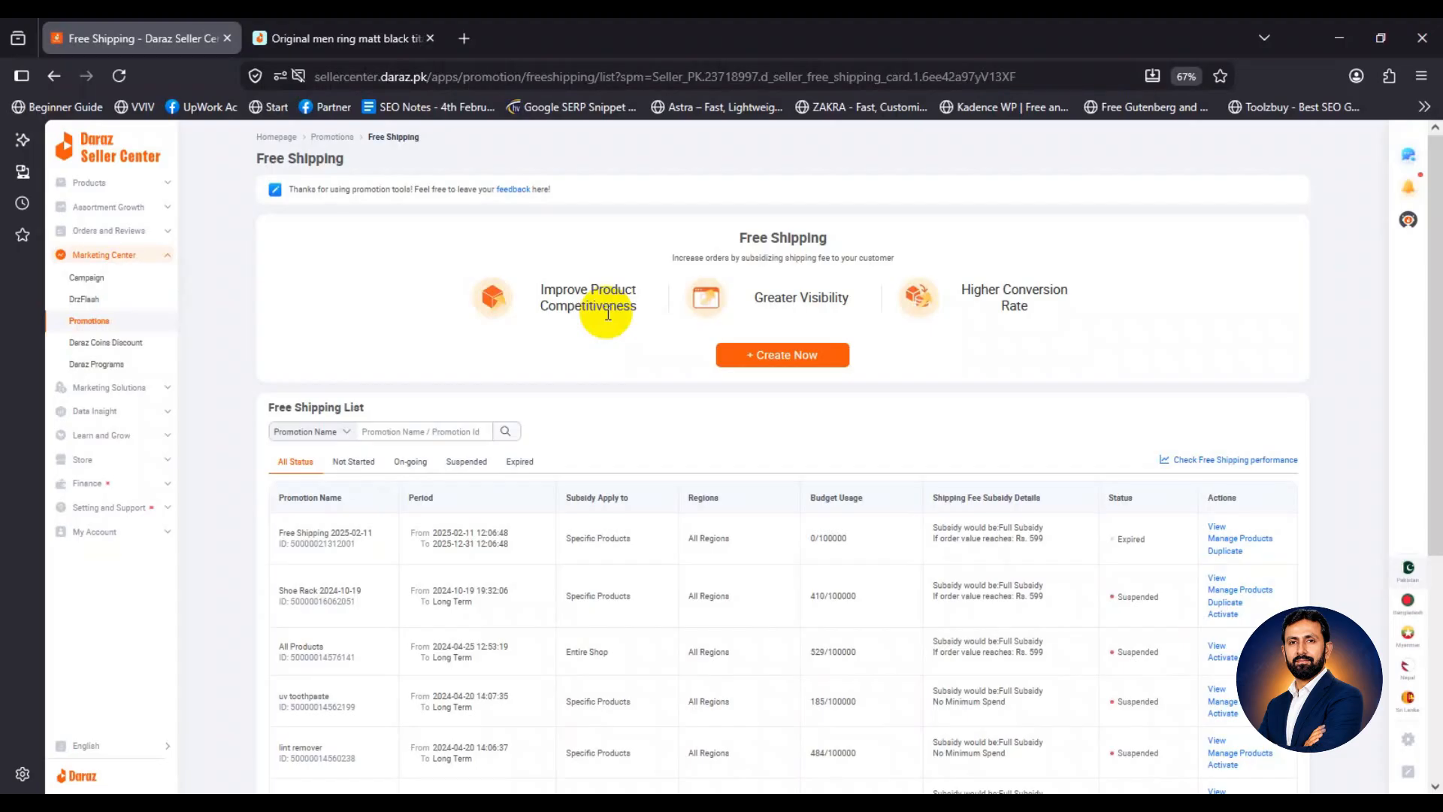
{"action": "left_click", "coordinate": [756, 359]}
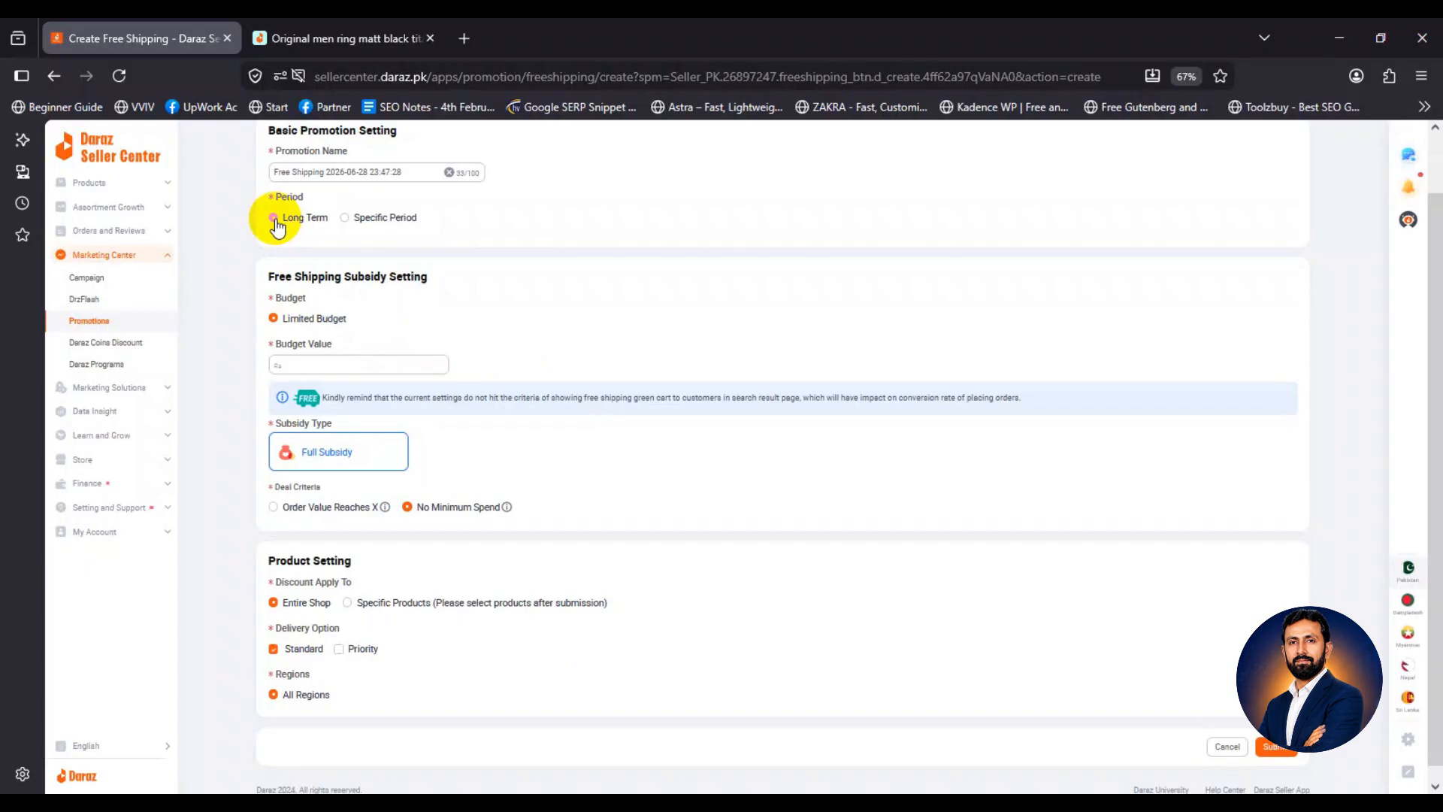
Try the Specific Period option, switch the promotion period back to Long Term and set the budget value to Rs. 10,000.
{"action": "left_click", "coordinate": [345, 219]}
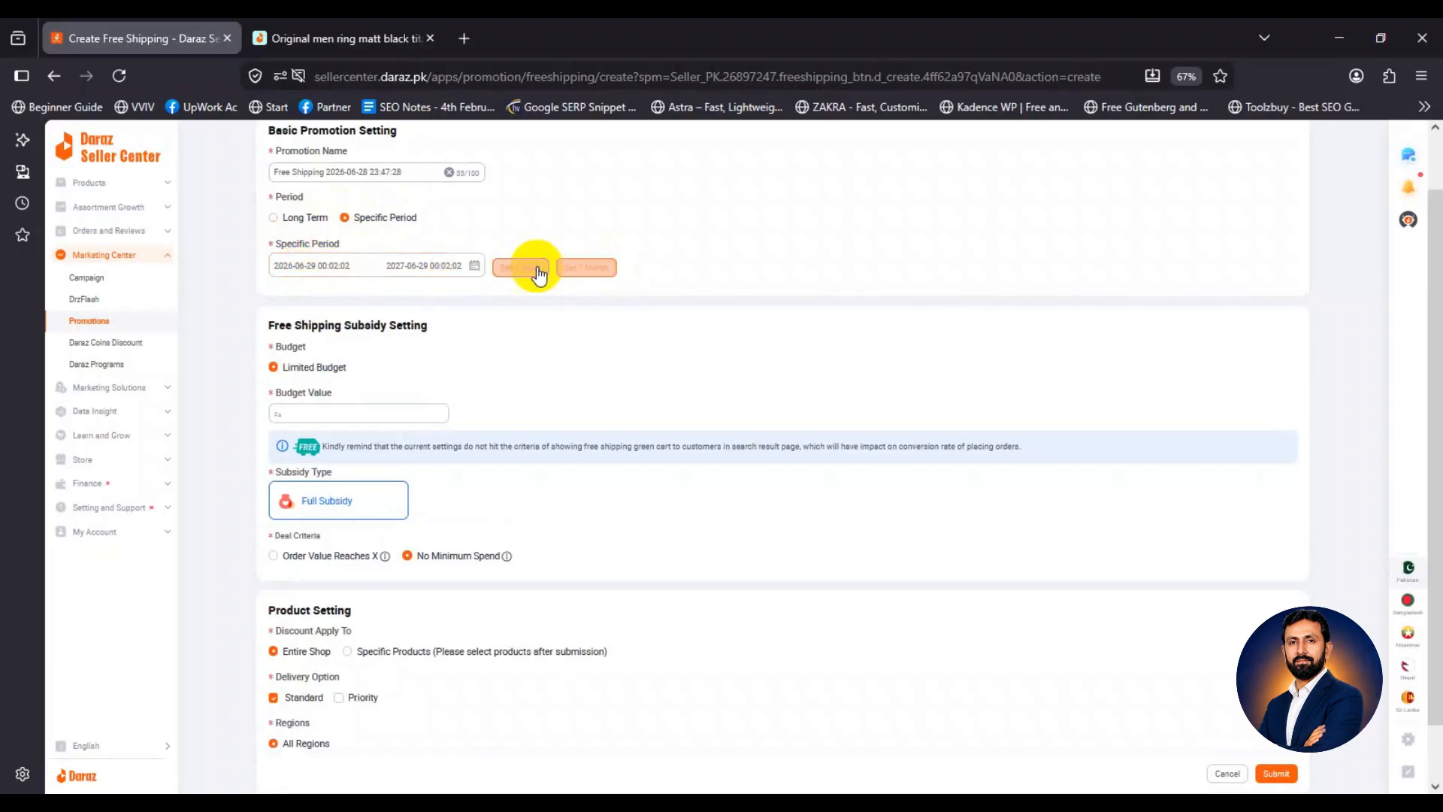
{"action": "scroll", "coordinate": [248, 349], "scroll_direction": "down", "scroll_amount": 1}
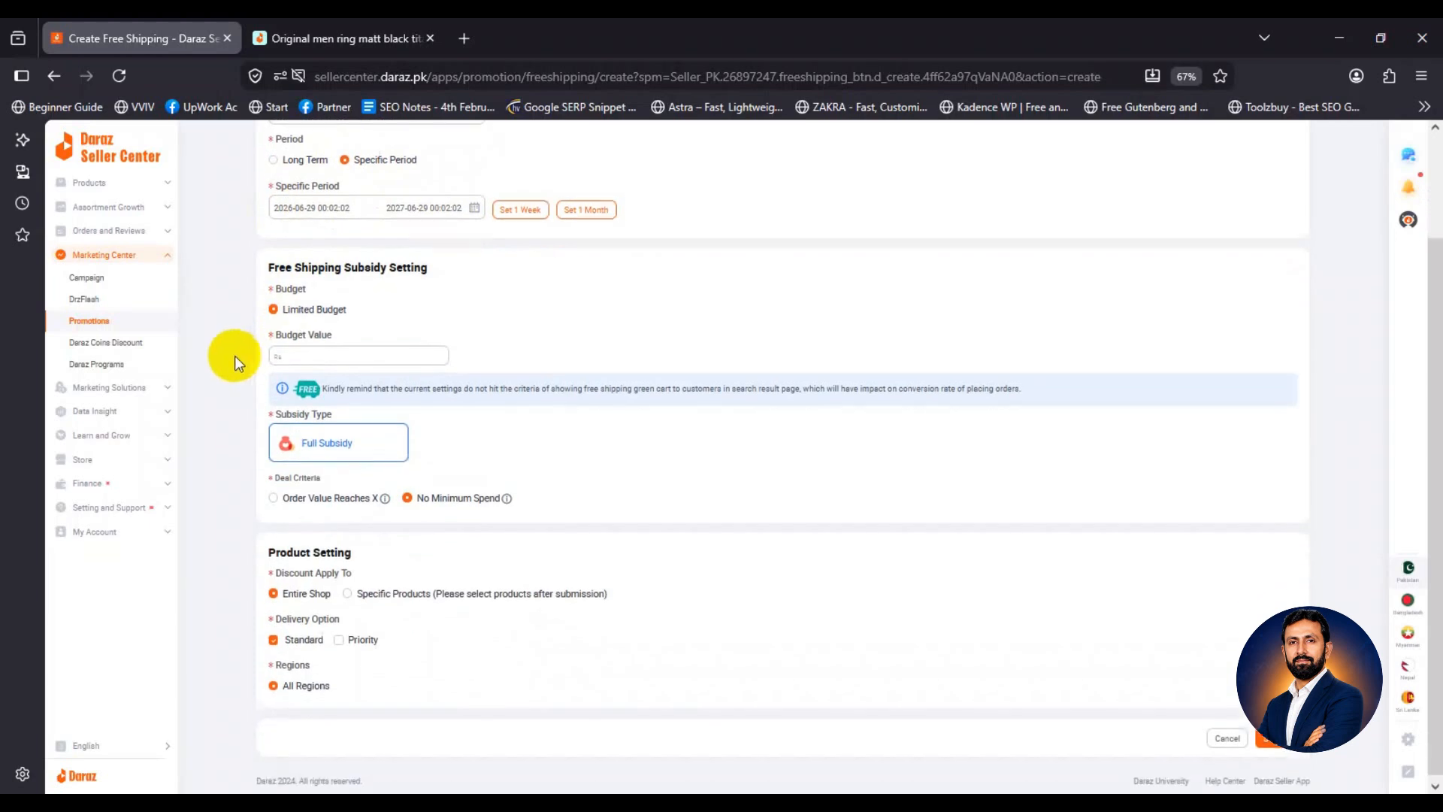
{"action": "left_click", "coordinate": [274, 203]}
{"action": "left_click", "coordinate": [346, 353]}
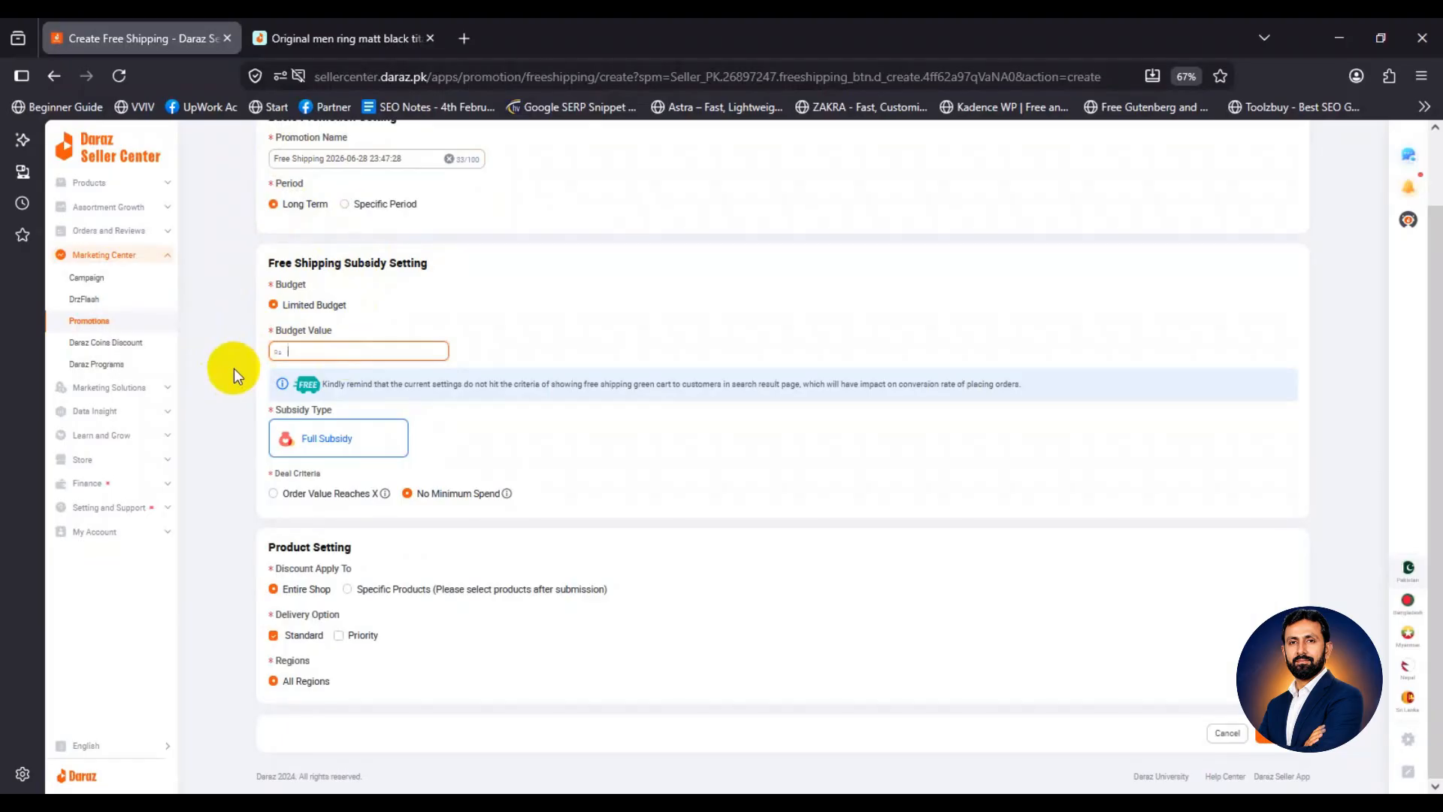
{"action": "type", "text": "100000"}
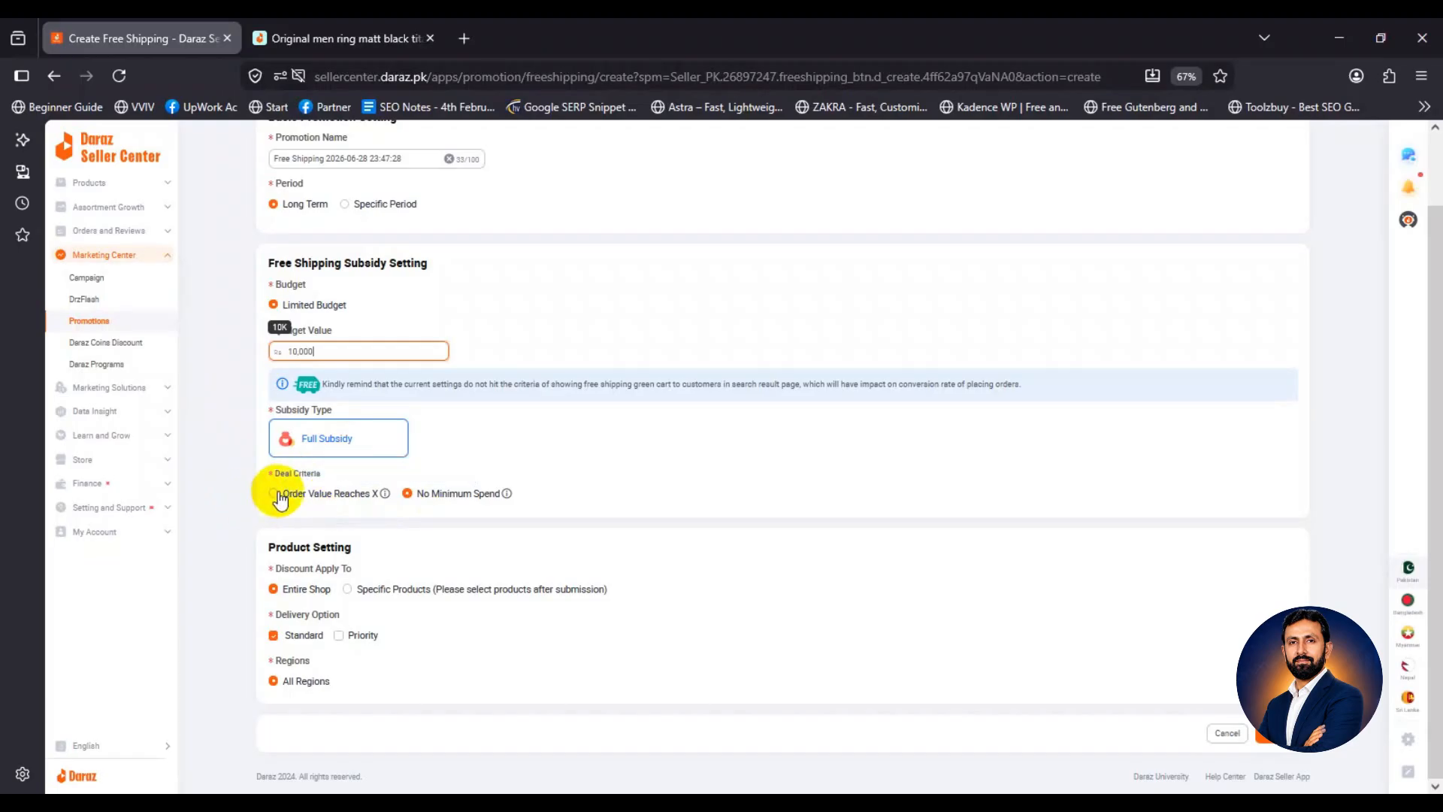
Set the free shipping deal criteria to Order Value Reaches X and apply the discount to Specific Products.
{"action": "mouse_move", "coordinate": [439, 502]}
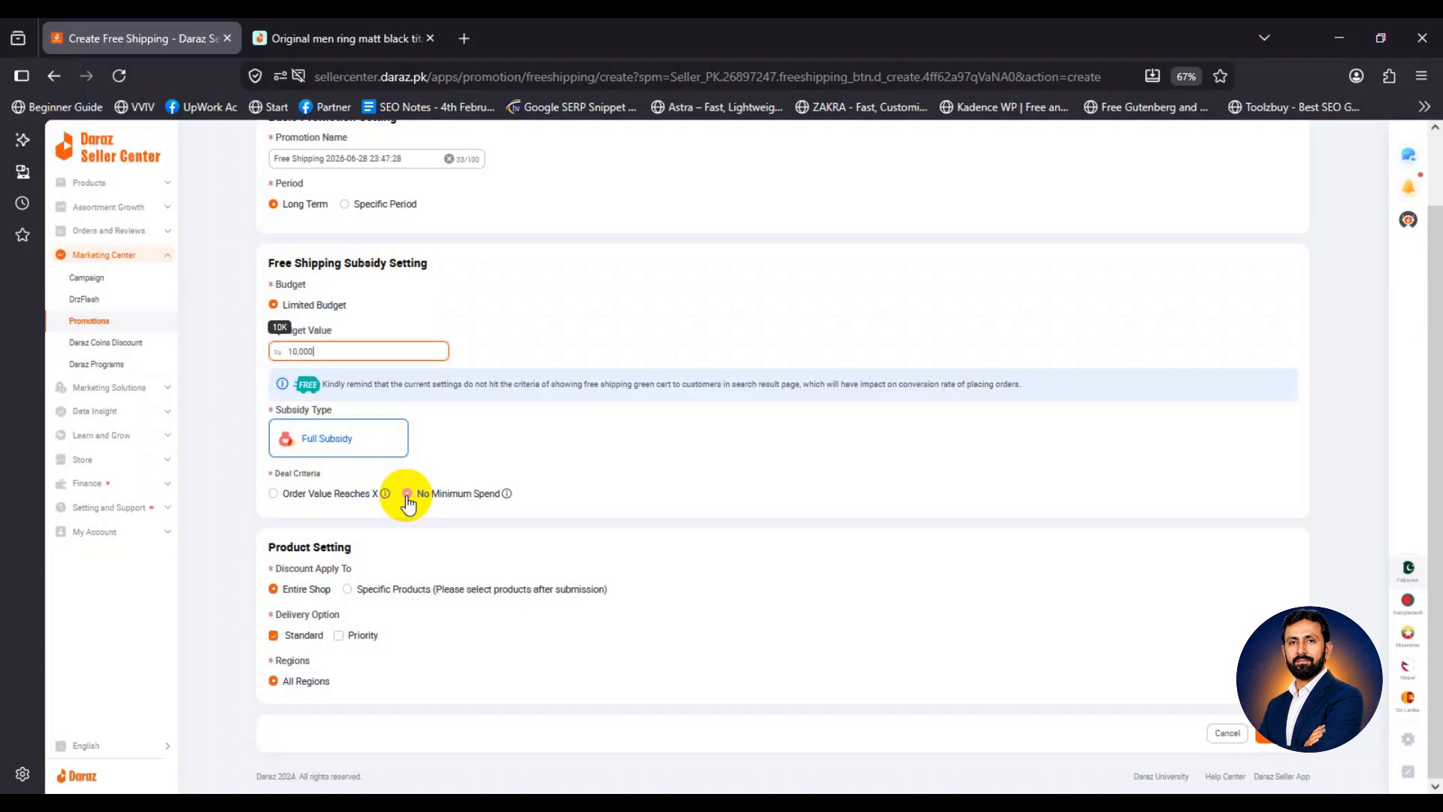
{"action": "left_click", "coordinate": [274, 494]}
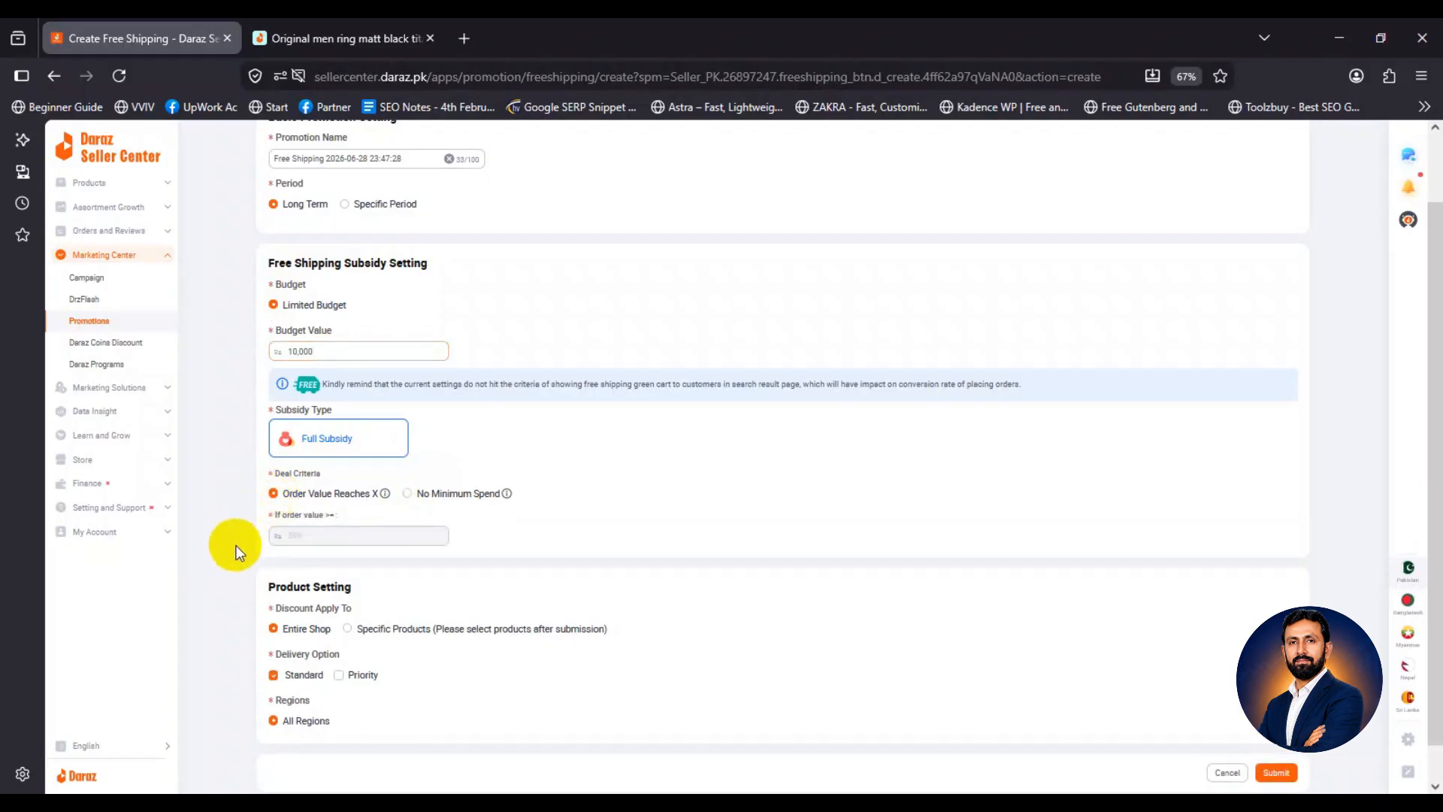
{"action": "scroll", "coordinate": [239, 553], "scroll_direction": "down", "scroll_amount": 1}
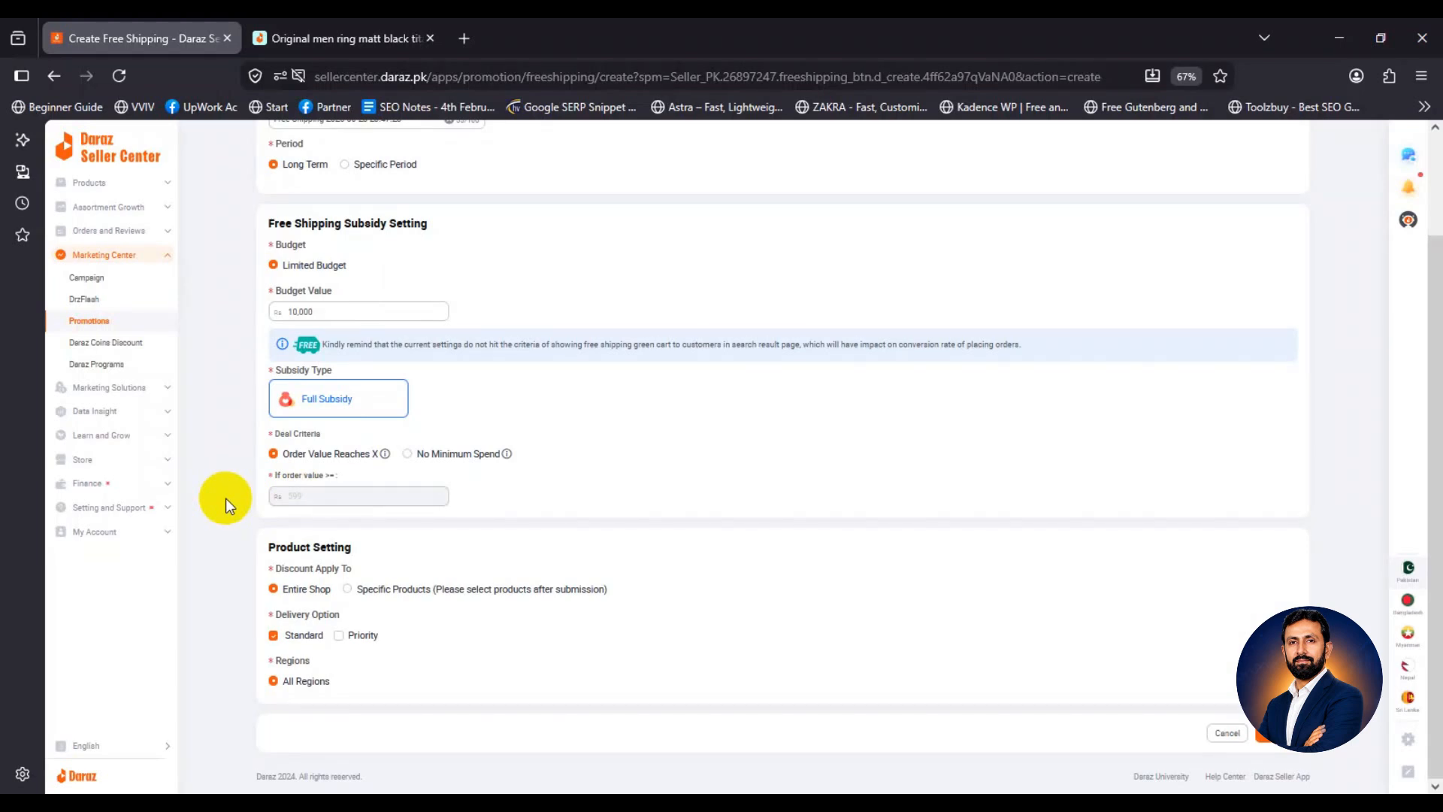
{"action": "left_click", "coordinate": [348, 590]}
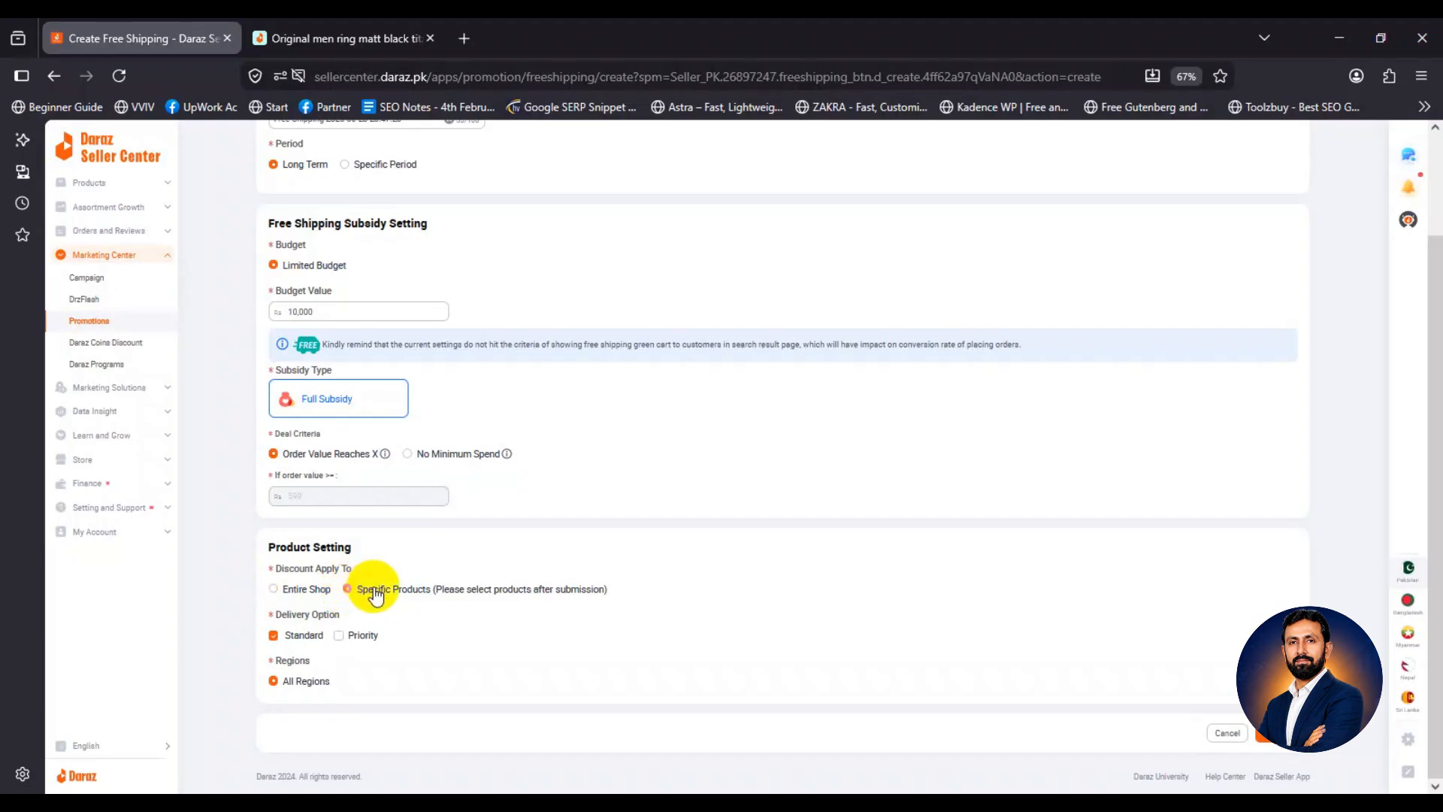
{"action": "left_click", "coordinate": [273, 636]}
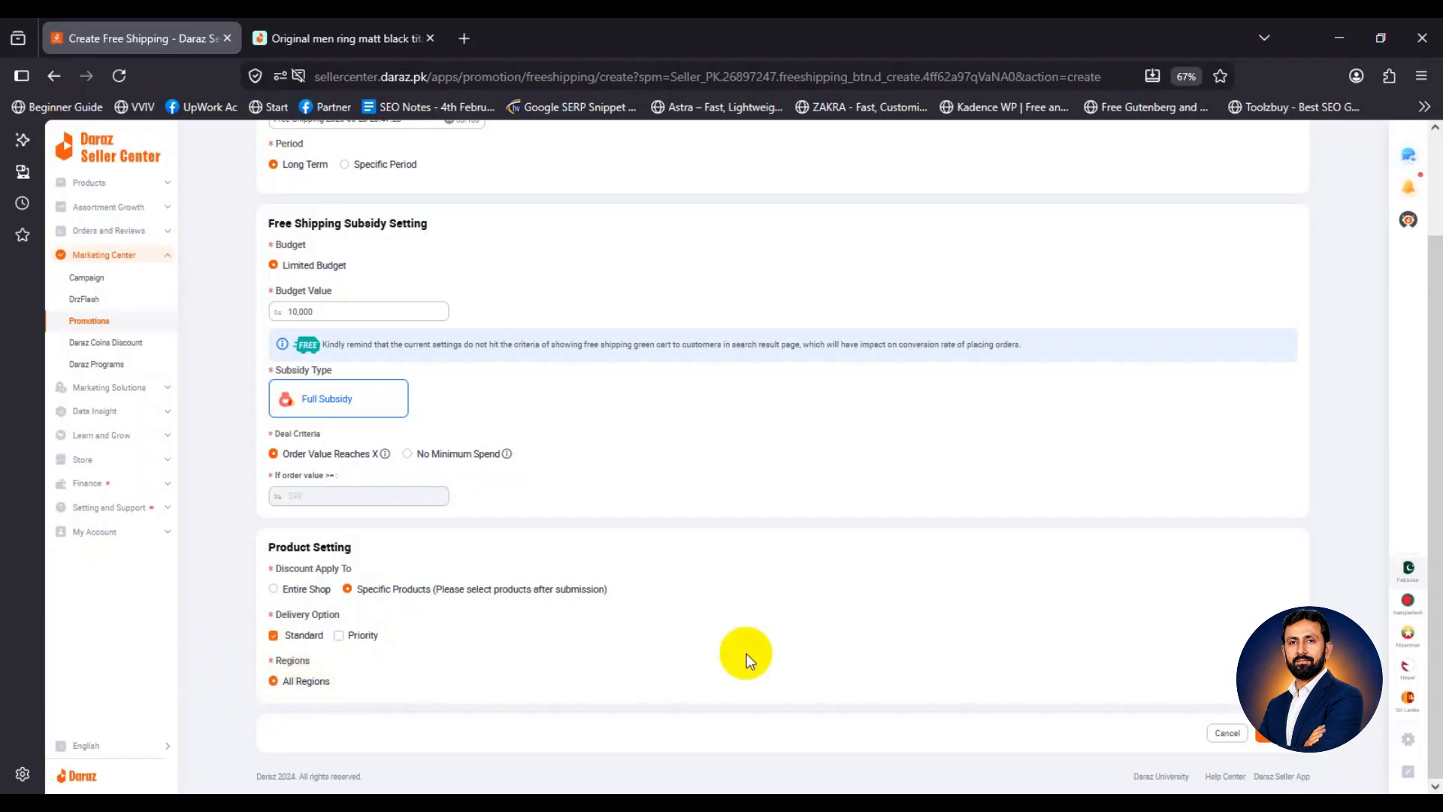
{"action": "left_click", "coordinate": [1272, 740]}
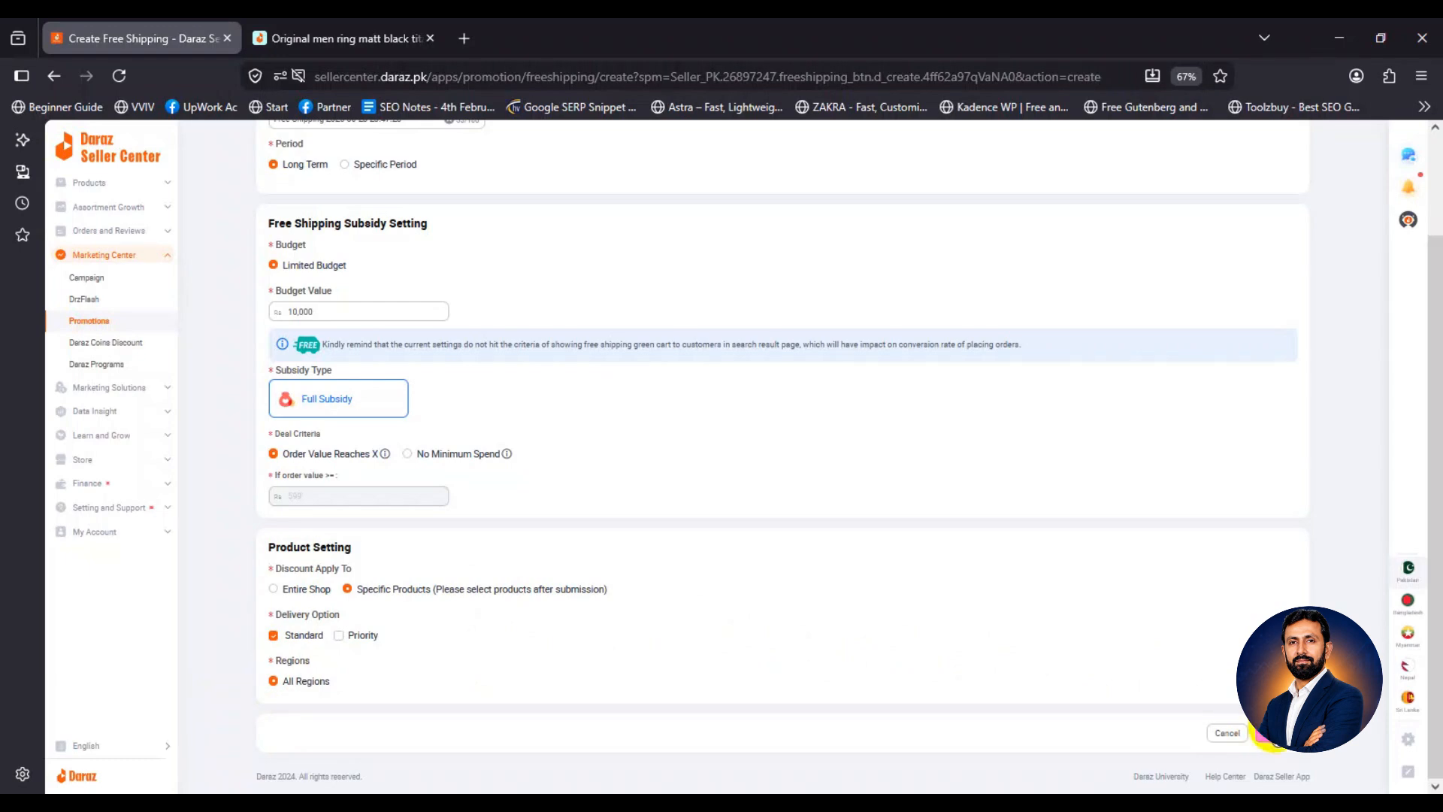
{"action": "scroll", "coordinate": [819, 596], "scroll_direction": "up", "scroll_amount": 3}
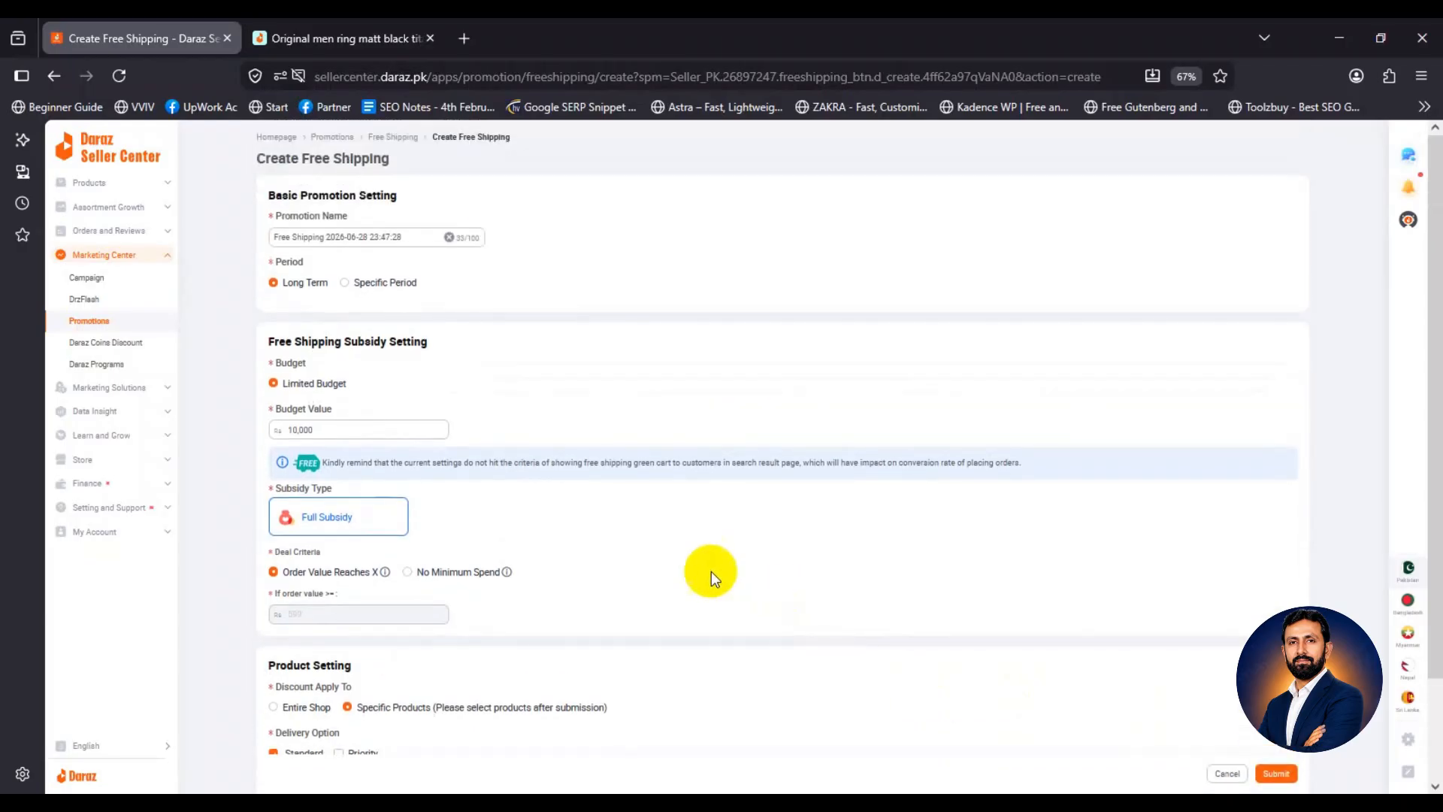
In the Flexi Combo form, choose Money Value Off and set tier 1 to Rs. 20 off for a quantity of 2.
{"action": "scroll", "coordinate": [217, 448], "scroll_direction": "down", "scroll_amount": 3}
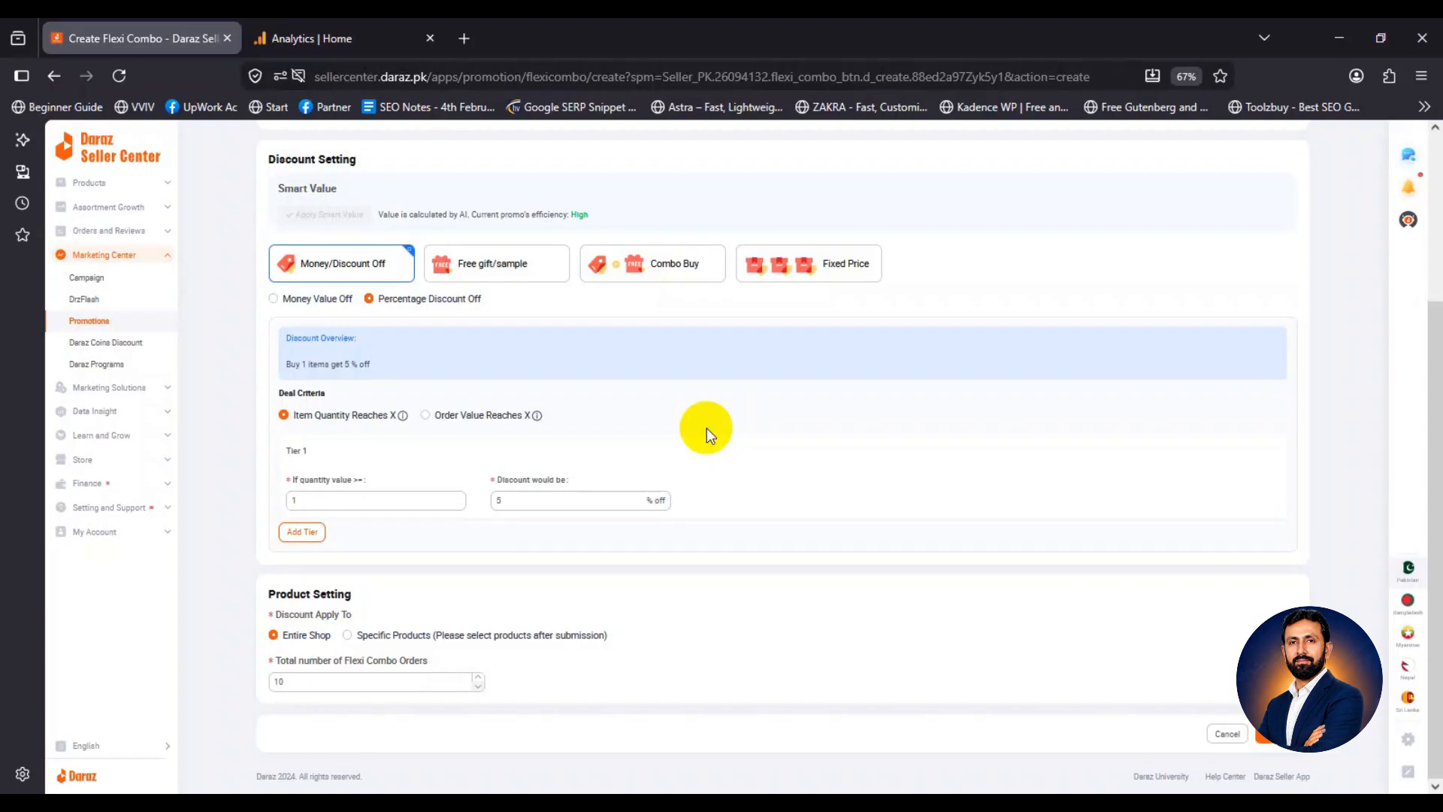
{"action": "left_click", "coordinate": [274, 300]}
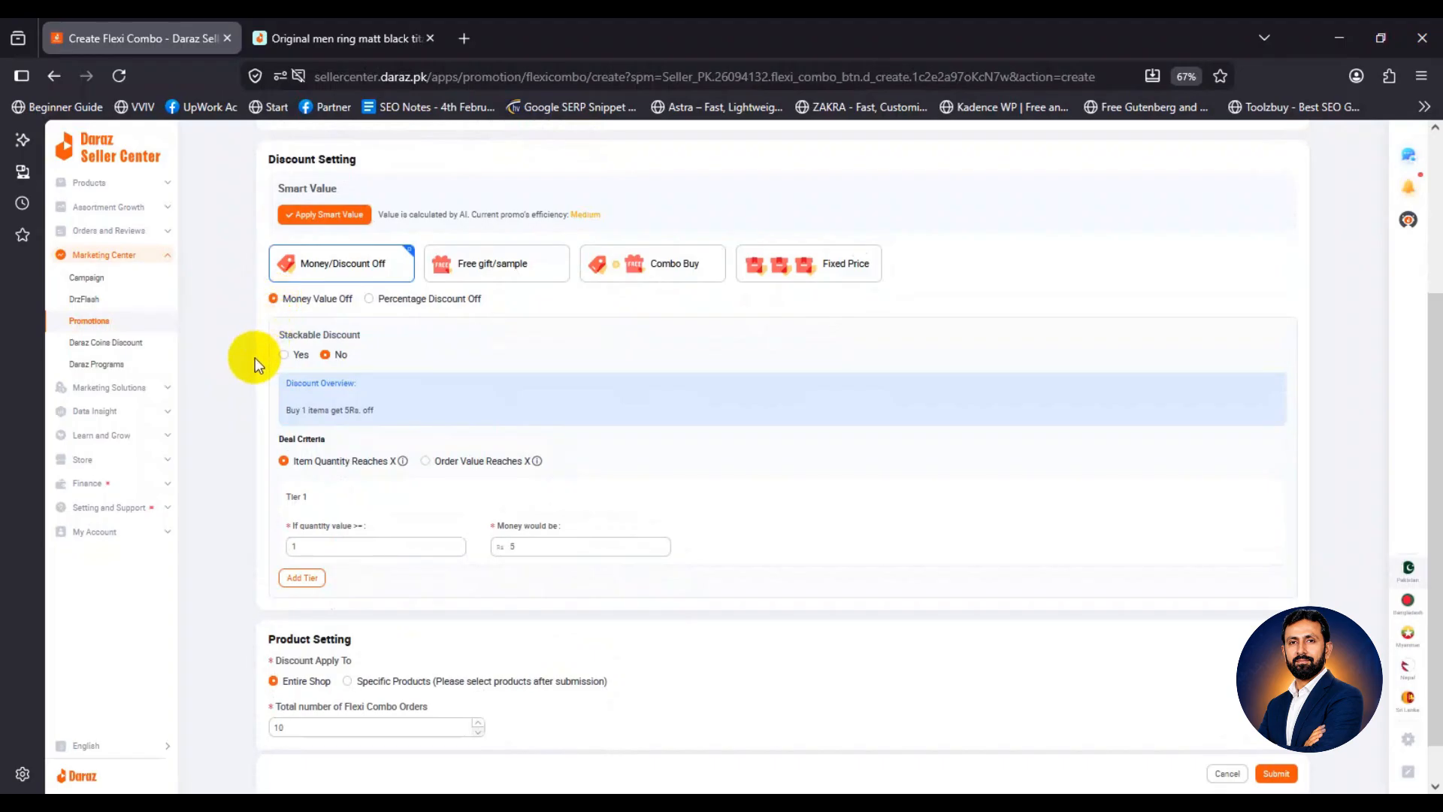
{"action": "scroll", "coordinate": [256, 358], "scroll_direction": "down", "scroll_amount": 1}
{"action": "left_click_drag", "start_coordinate": [326, 500], "coordinate": [286, 500]}
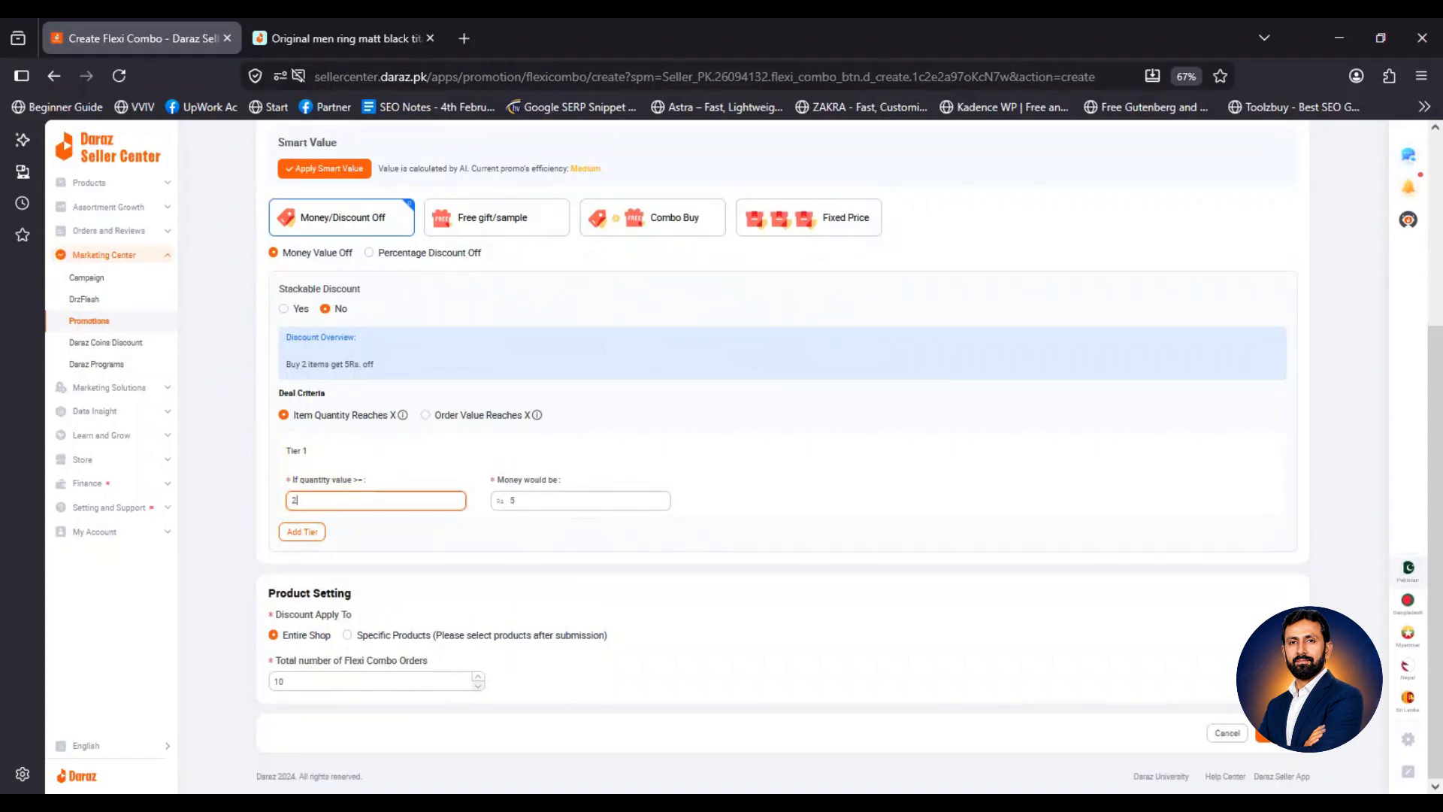
{"action": "left_click_drag", "start_coordinate": [541, 500], "coordinate": [502, 500]}
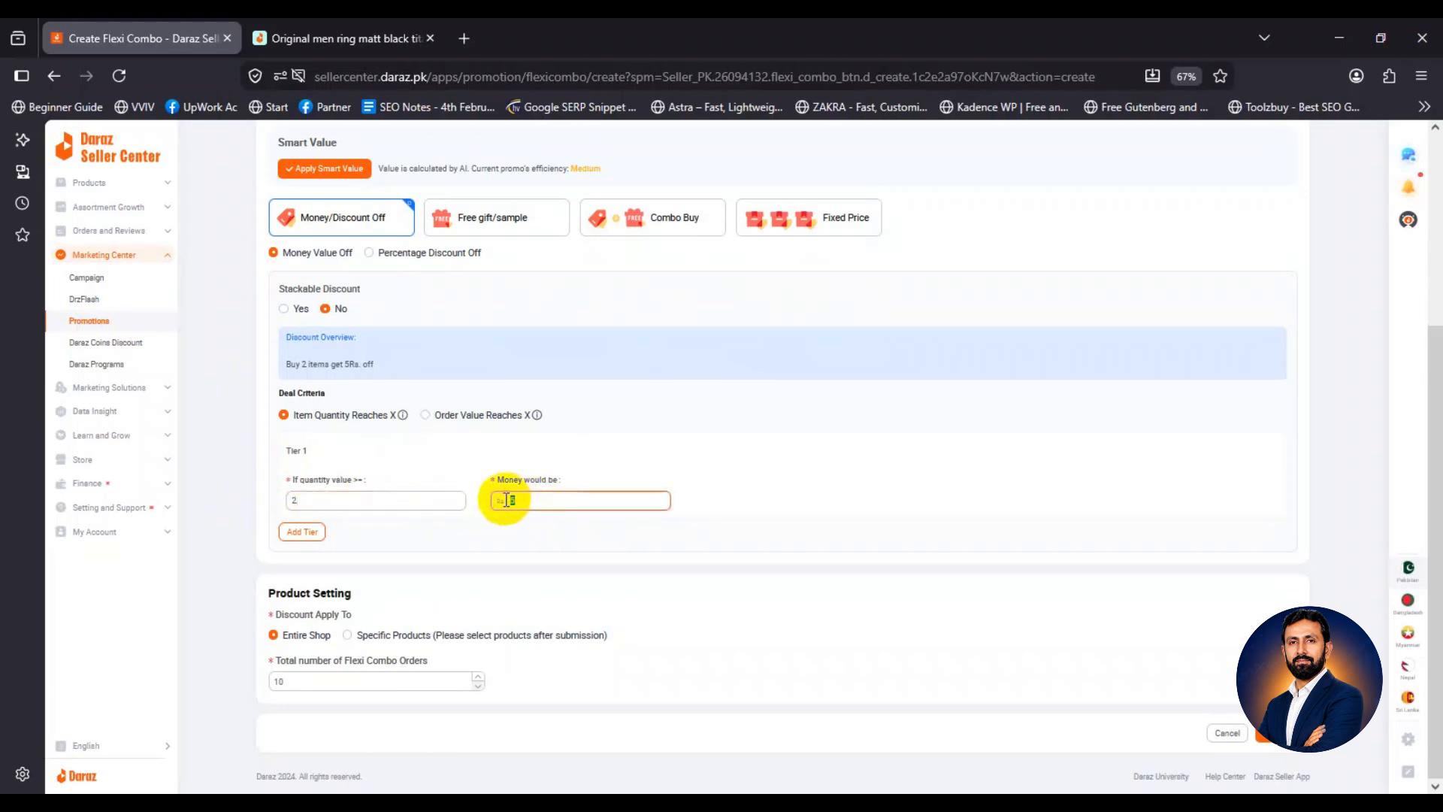
{"action": "type", "text": "20"}
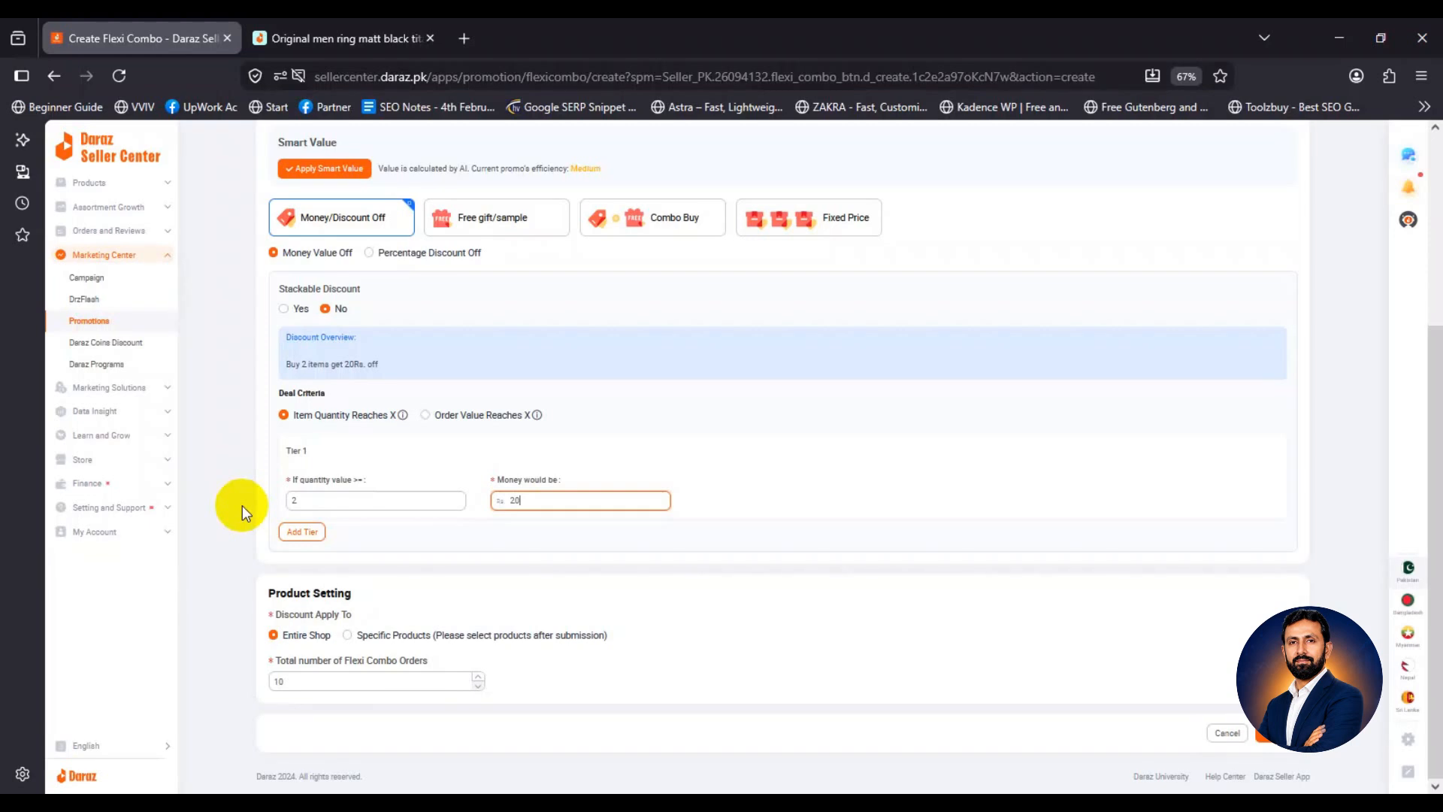
Re-enter tier 1 as quantity 2 with Rs. 20 off, and try Specific Products before returning the scope to Entire Shop.
{"action": "left_click_drag", "start_coordinate": [279, 289], "coordinate": [362, 289]}
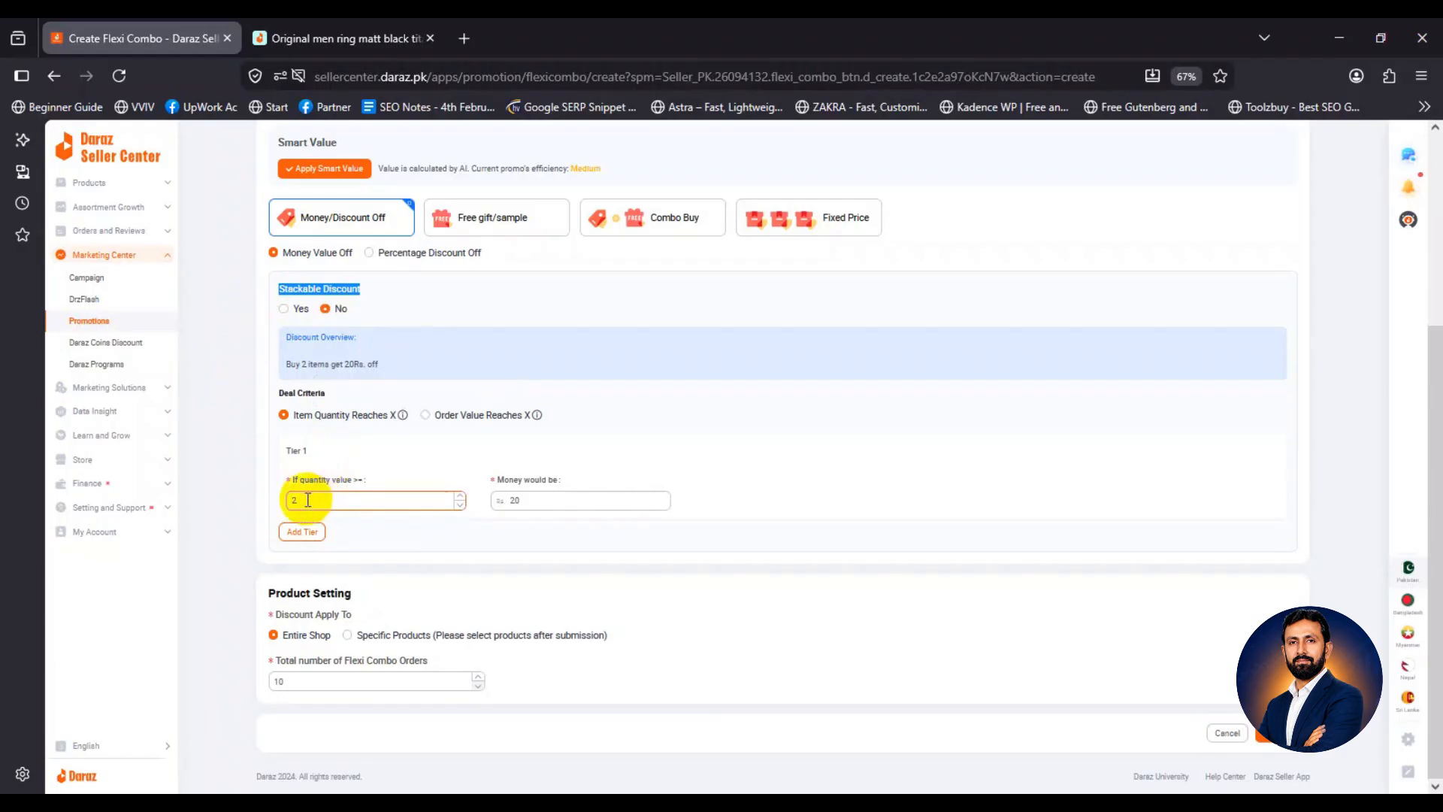
{"action": "left_click_drag", "start_coordinate": [300, 497], "coordinate": [268, 502]}
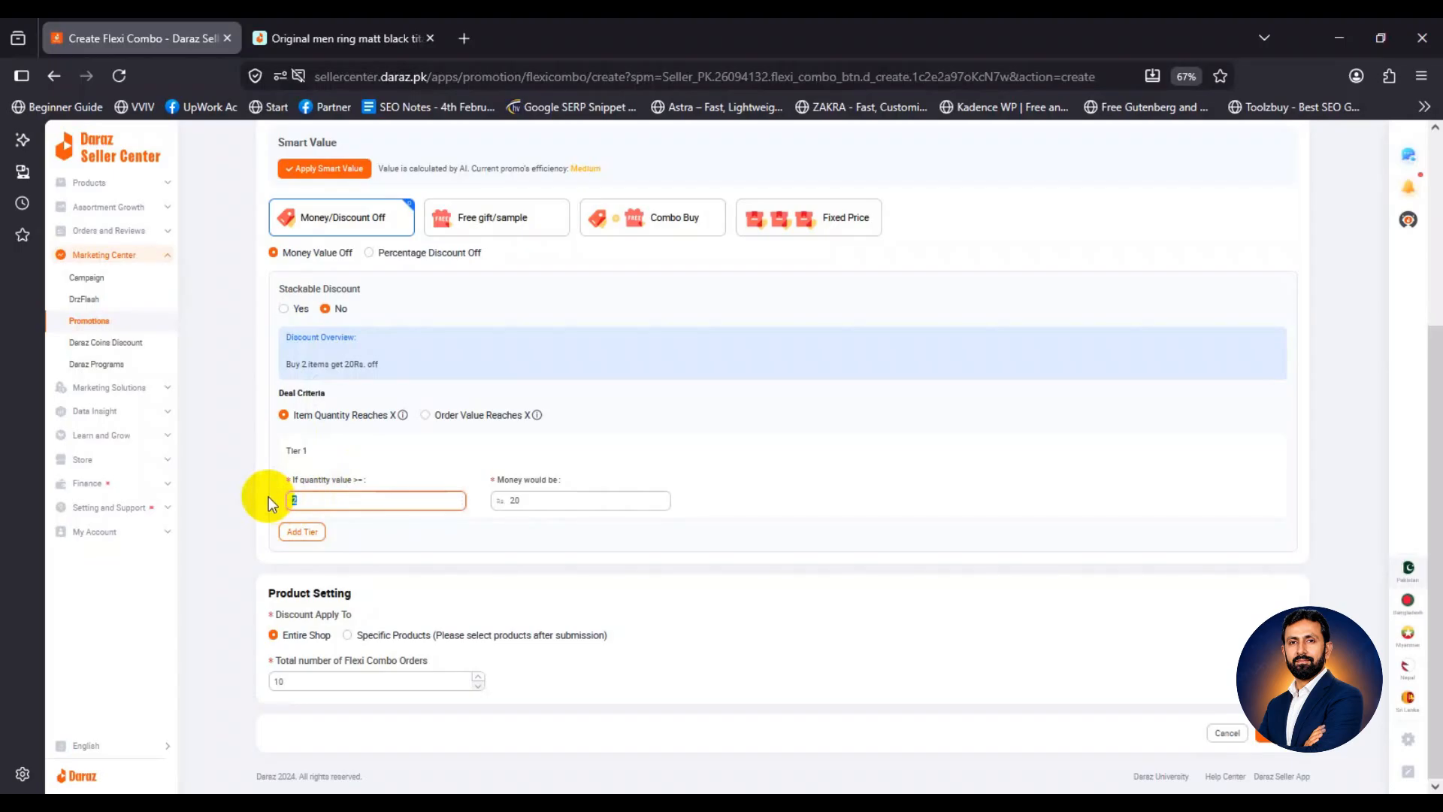
{"action": "type", "text": "2"}
{"action": "key", "text": "Tab"}
{"action": "type", "text": "20"}
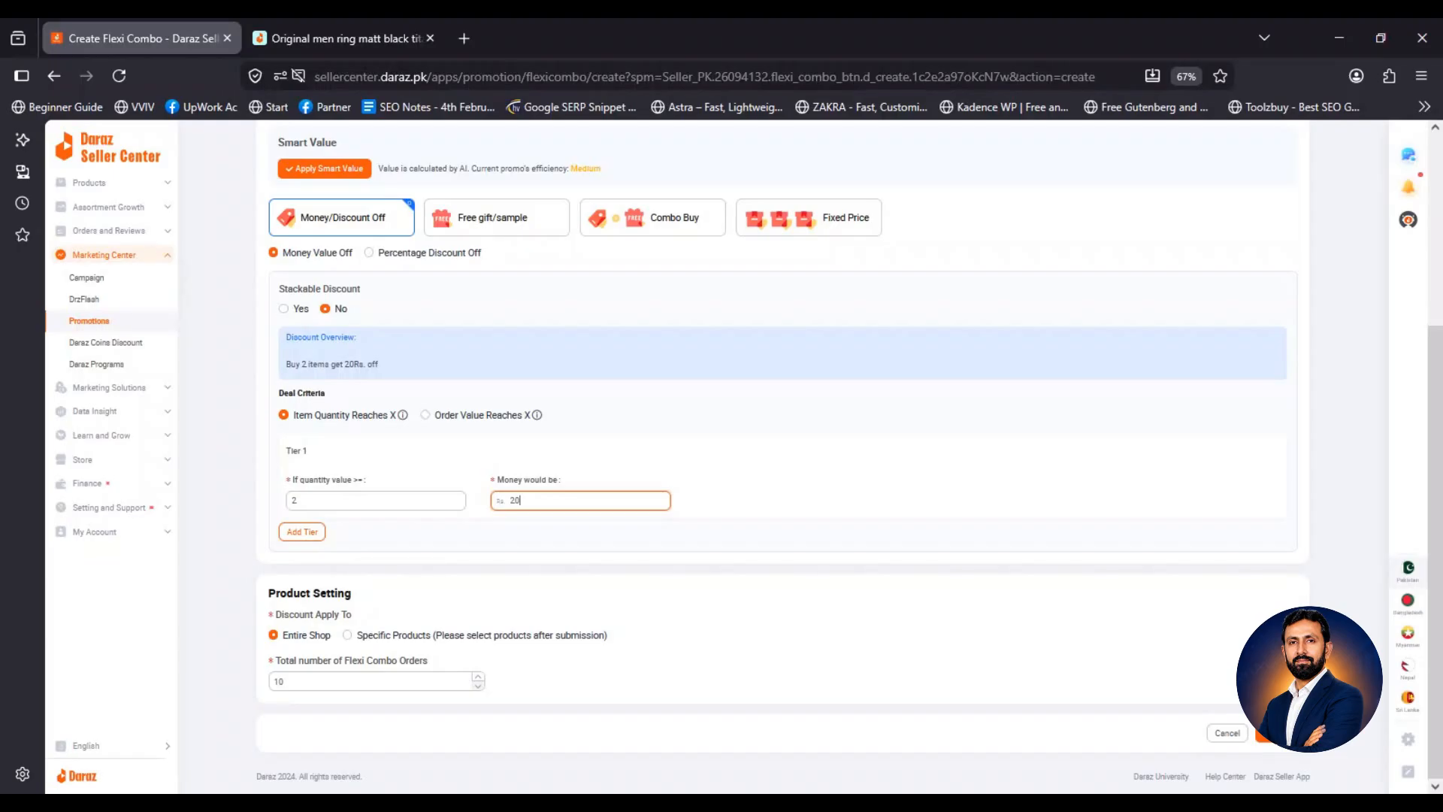
{"action": "left_click", "coordinate": [347, 636]}
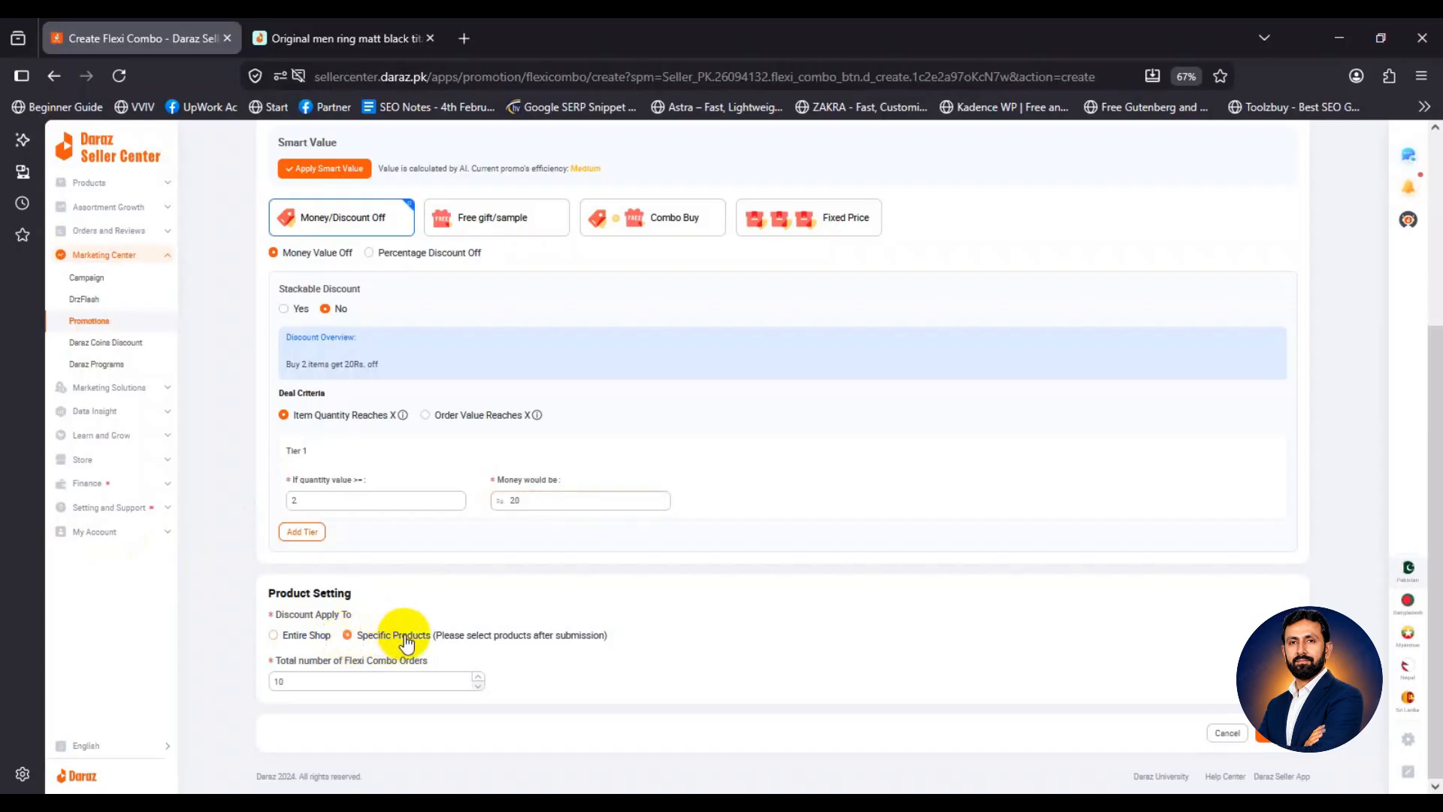
{"action": "left_click", "coordinate": [274, 637]}
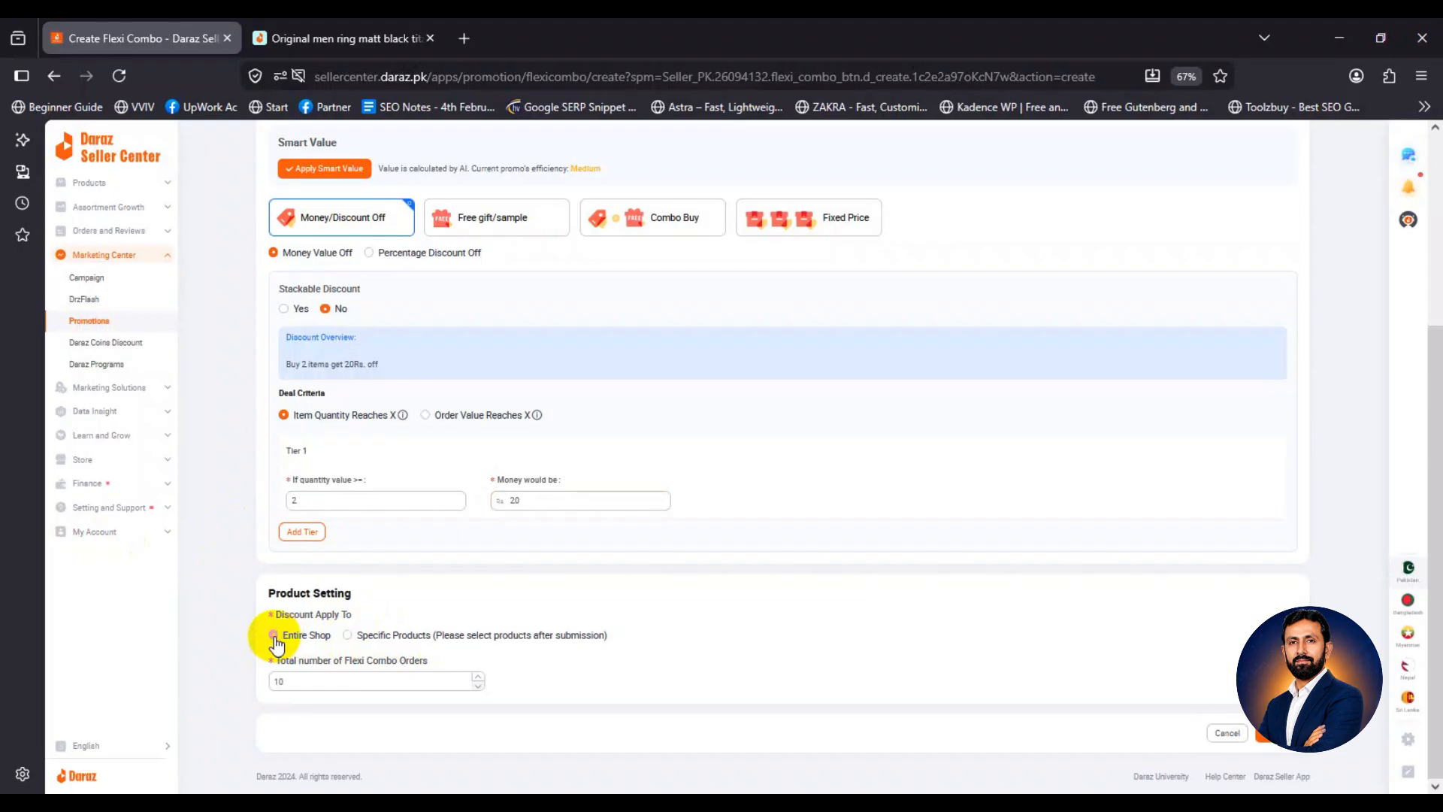
Switch the deal criteria to Order Value Reaches X and set tier 1 to Rs. 50 off for orders of Rs. 2,000.
{"action": "left_click", "coordinate": [425, 416]}
{"action": "left_click", "coordinate": [336, 499]}
{"action": "type", "text": "2"}
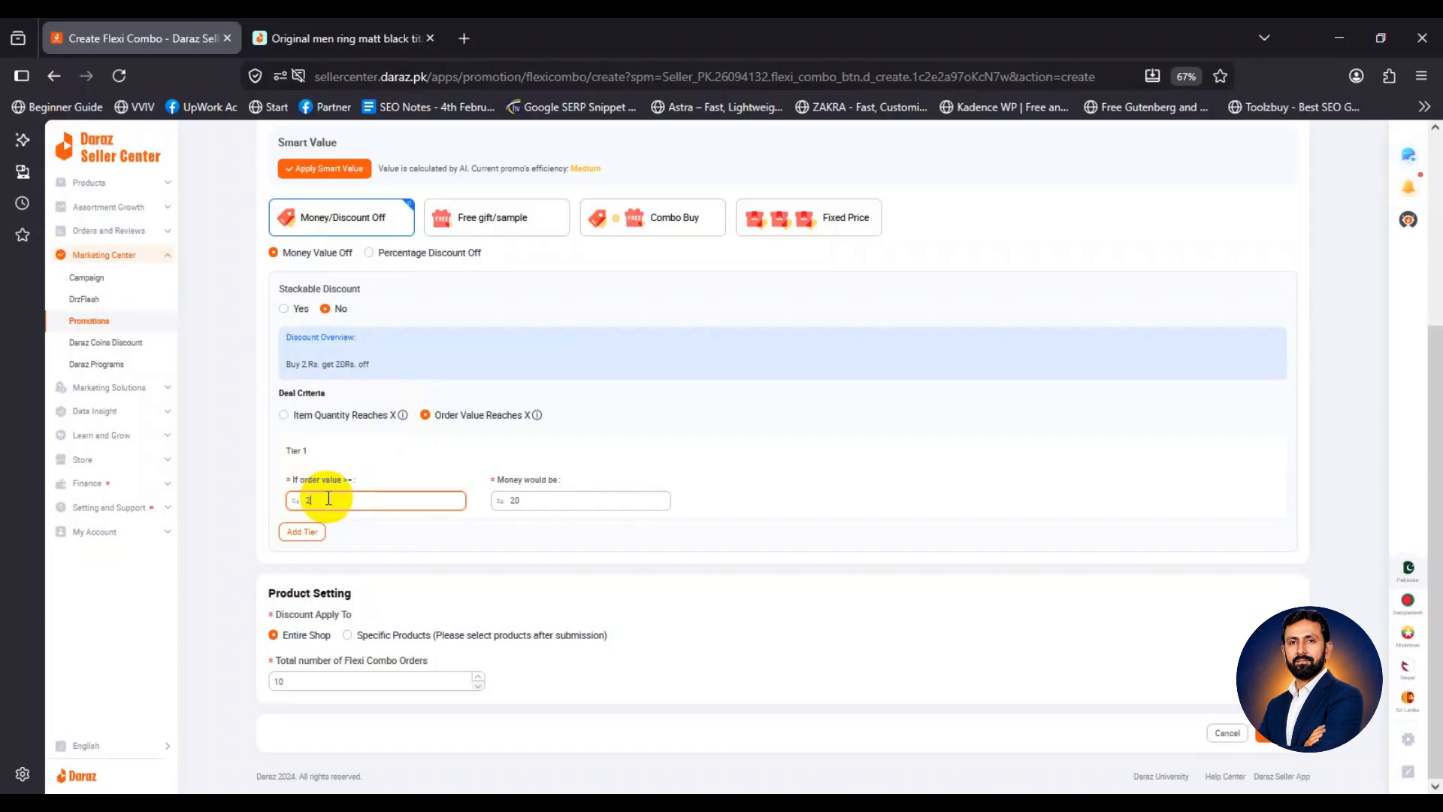
{"action": "type", "text": "000"}
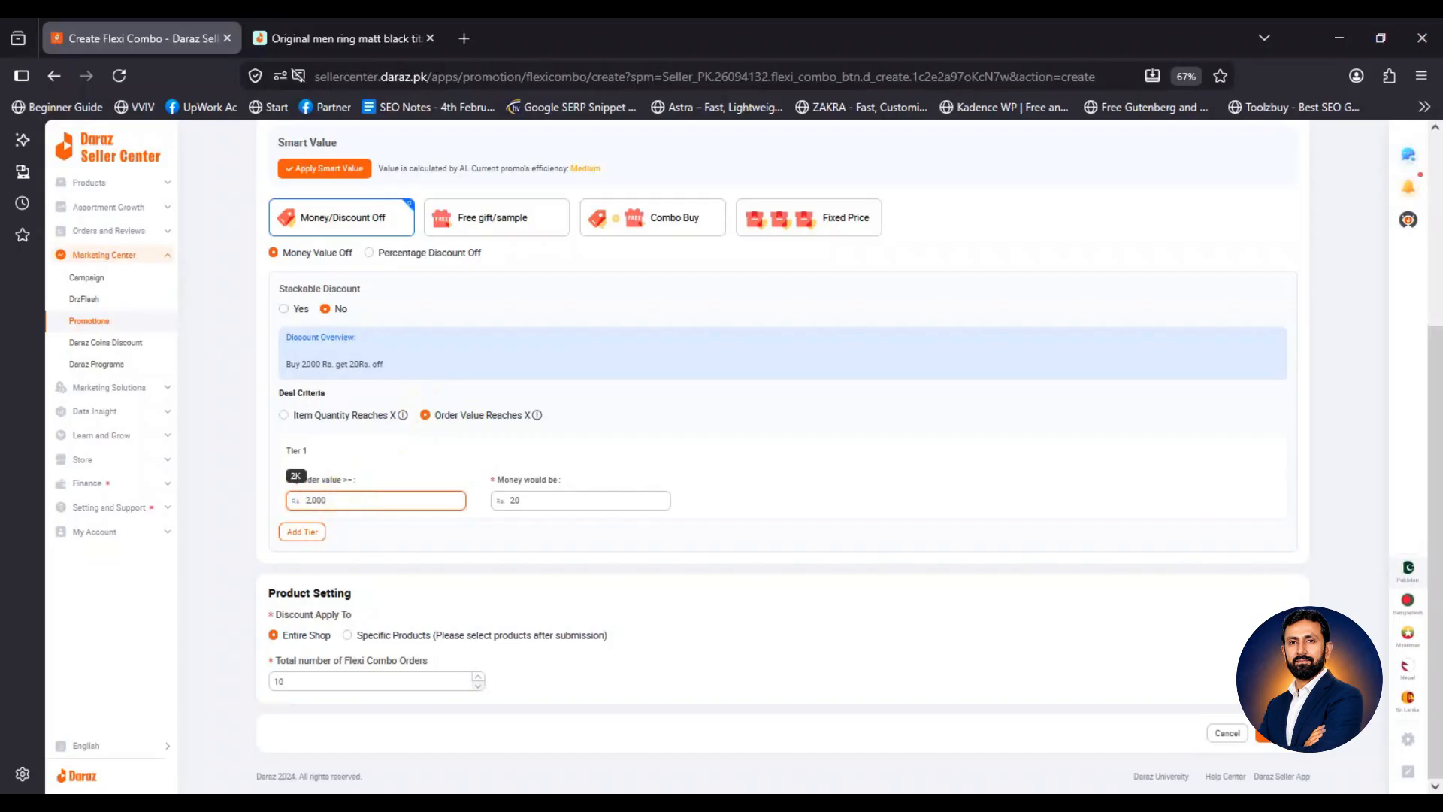
{"action": "left_click", "coordinate": [525, 499]}
{"action": "left_click_drag", "start_coordinate": [525, 499], "coordinate": [506, 499]}
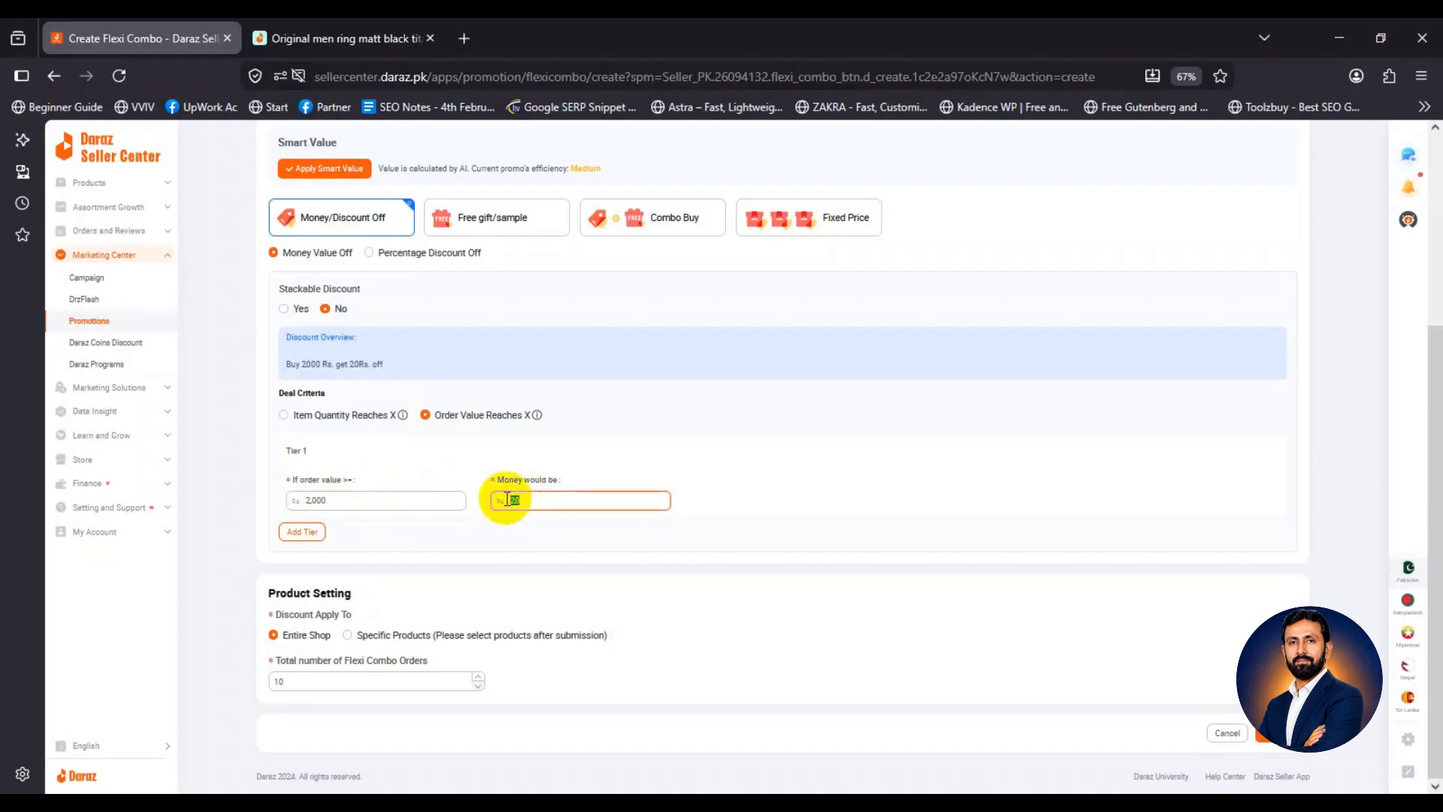
{"action": "type", "text": "50"}
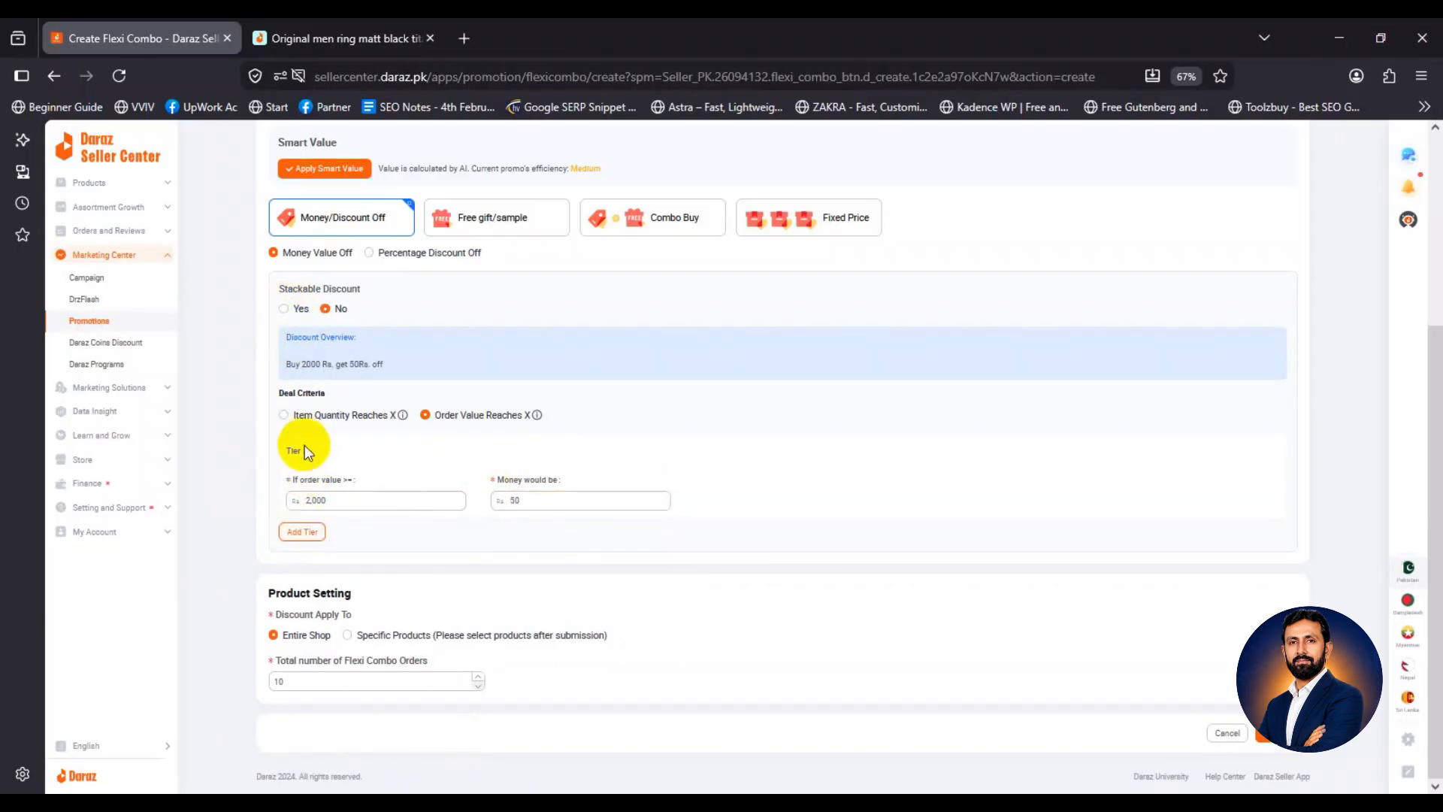
Add a second tier giving Rs. 100 off for order values of Rs. 3,000.
{"action": "left_click", "coordinate": [304, 533]}
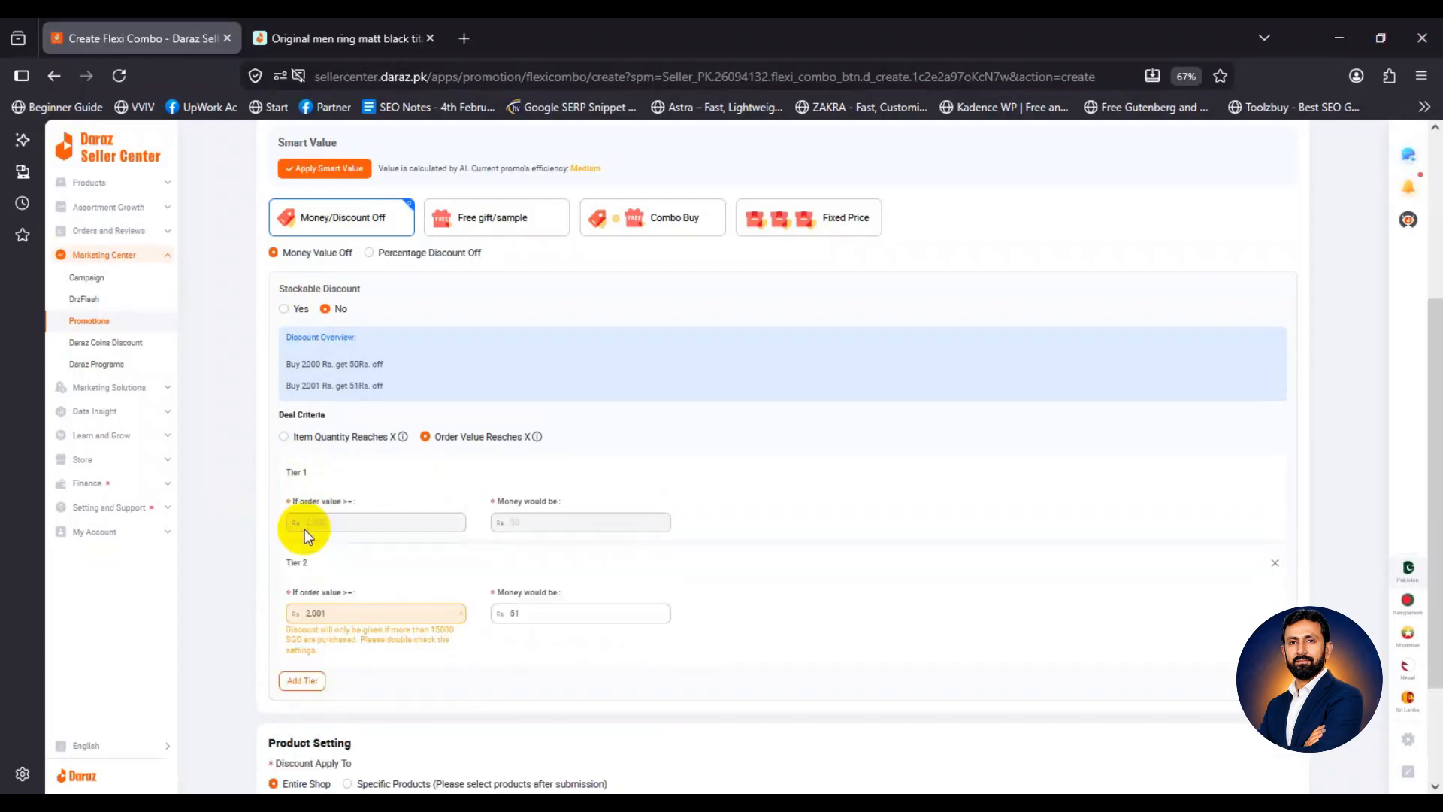
{"action": "scroll", "coordinate": [239, 565], "scroll_direction": "down", "scroll_amount": 1}
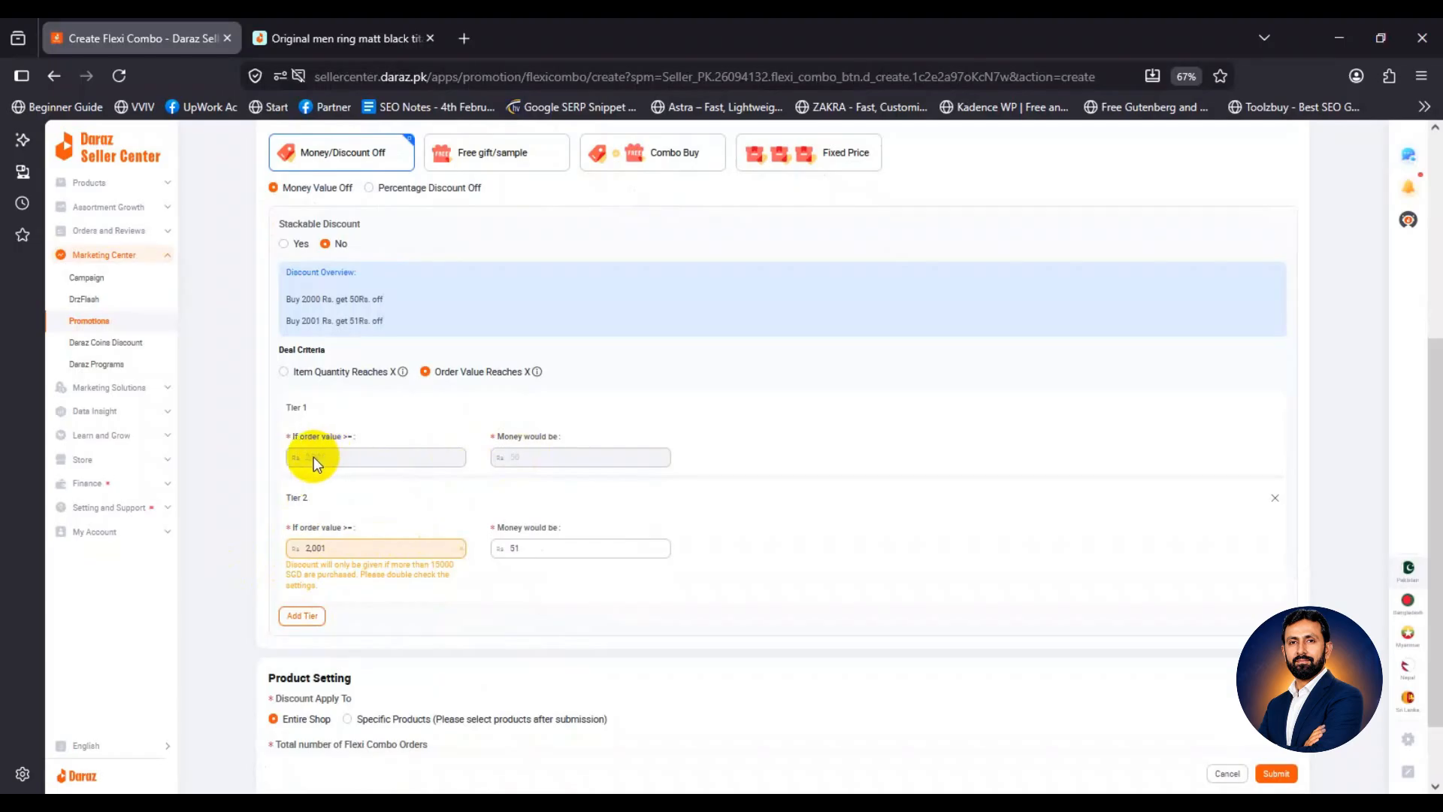
{"action": "left_click", "coordinate": [368, 458]}
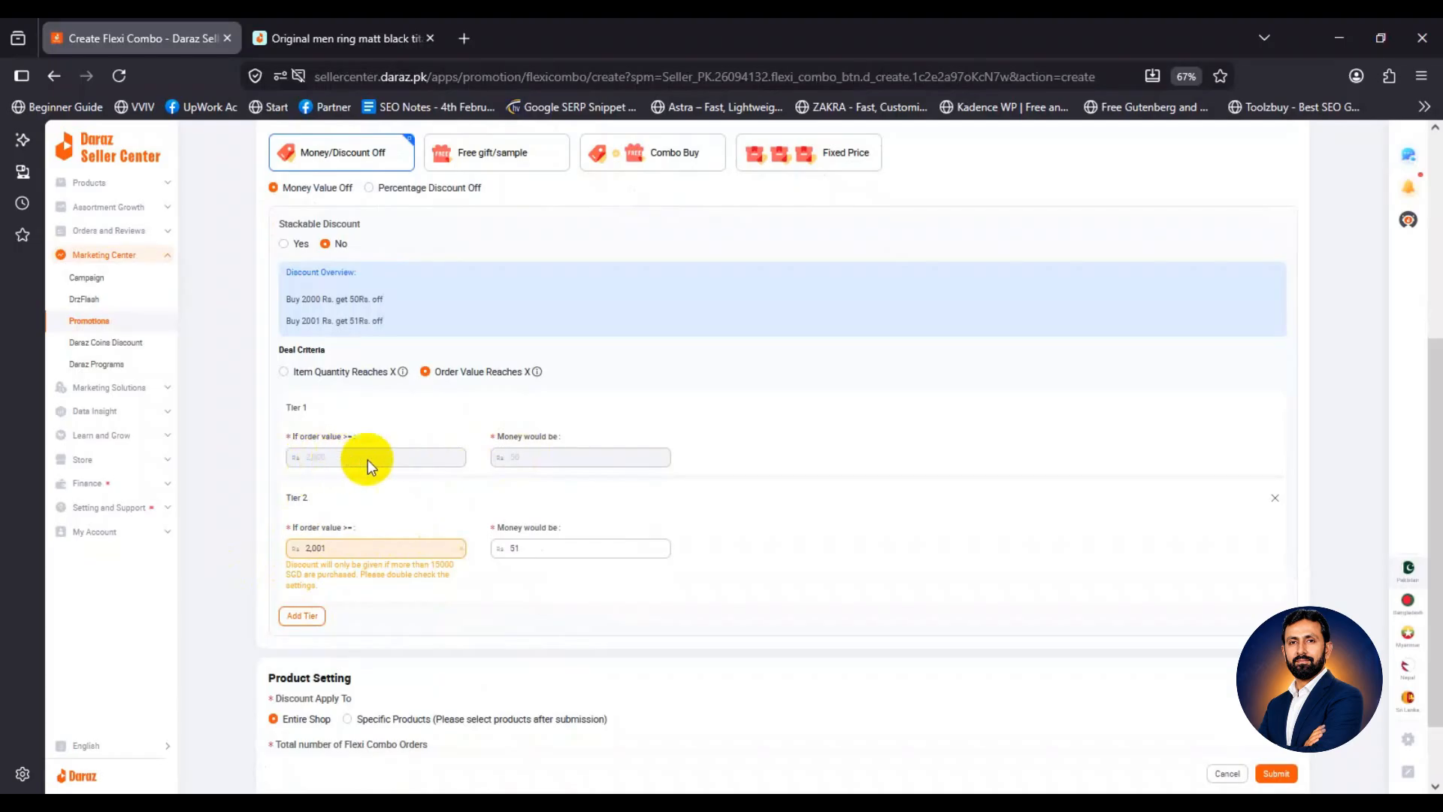
{"action": "left_click_drag", "start_coordinate": [380, 548], "coordinate": [296, 547]}
{"action": "type", "text": "3"}
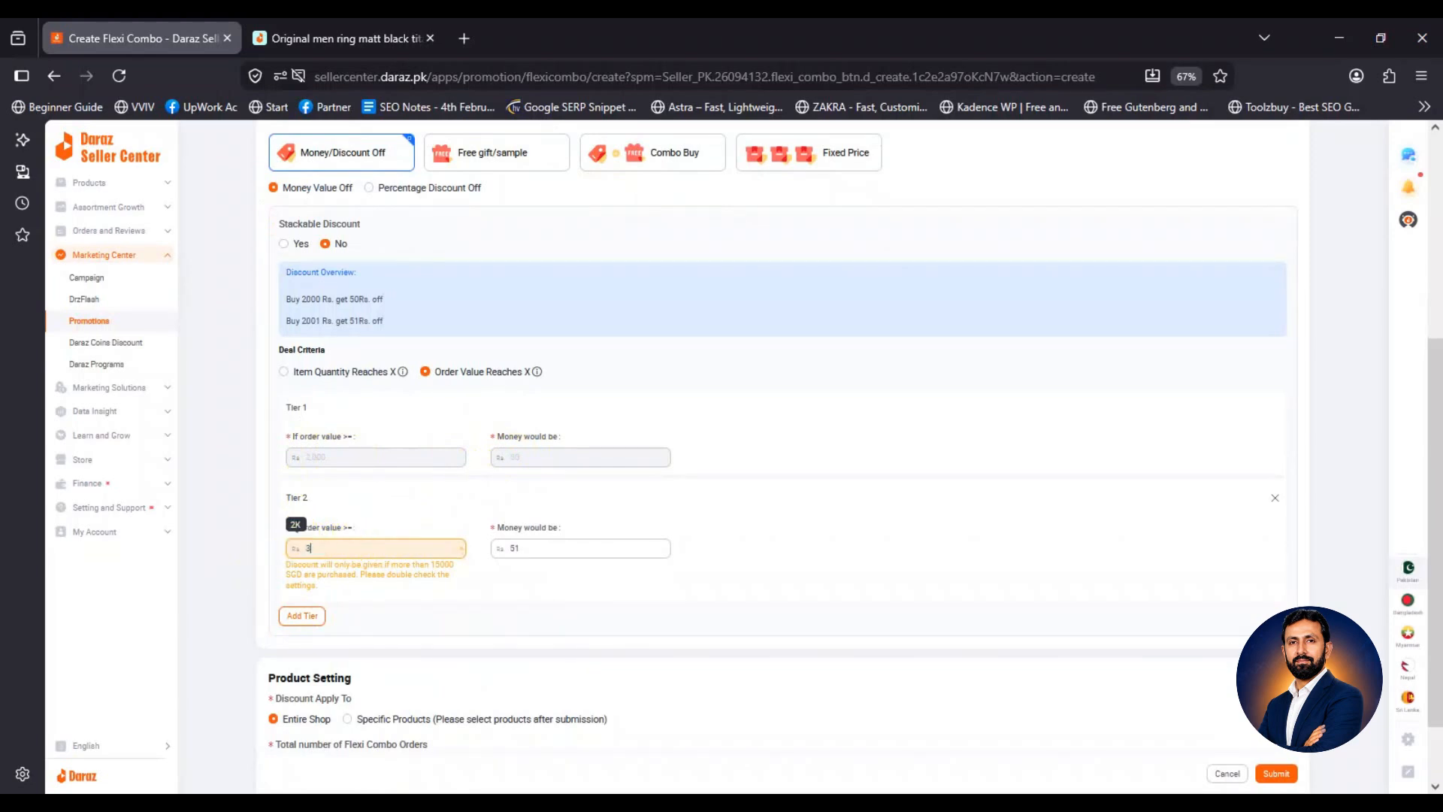
{"action": "type", "text": ",000"}
{"action": "left_click_drag", "start_coordinate": [548, 546], "coordinate": [509, 545]}
{"action": "type", "text": "100"}
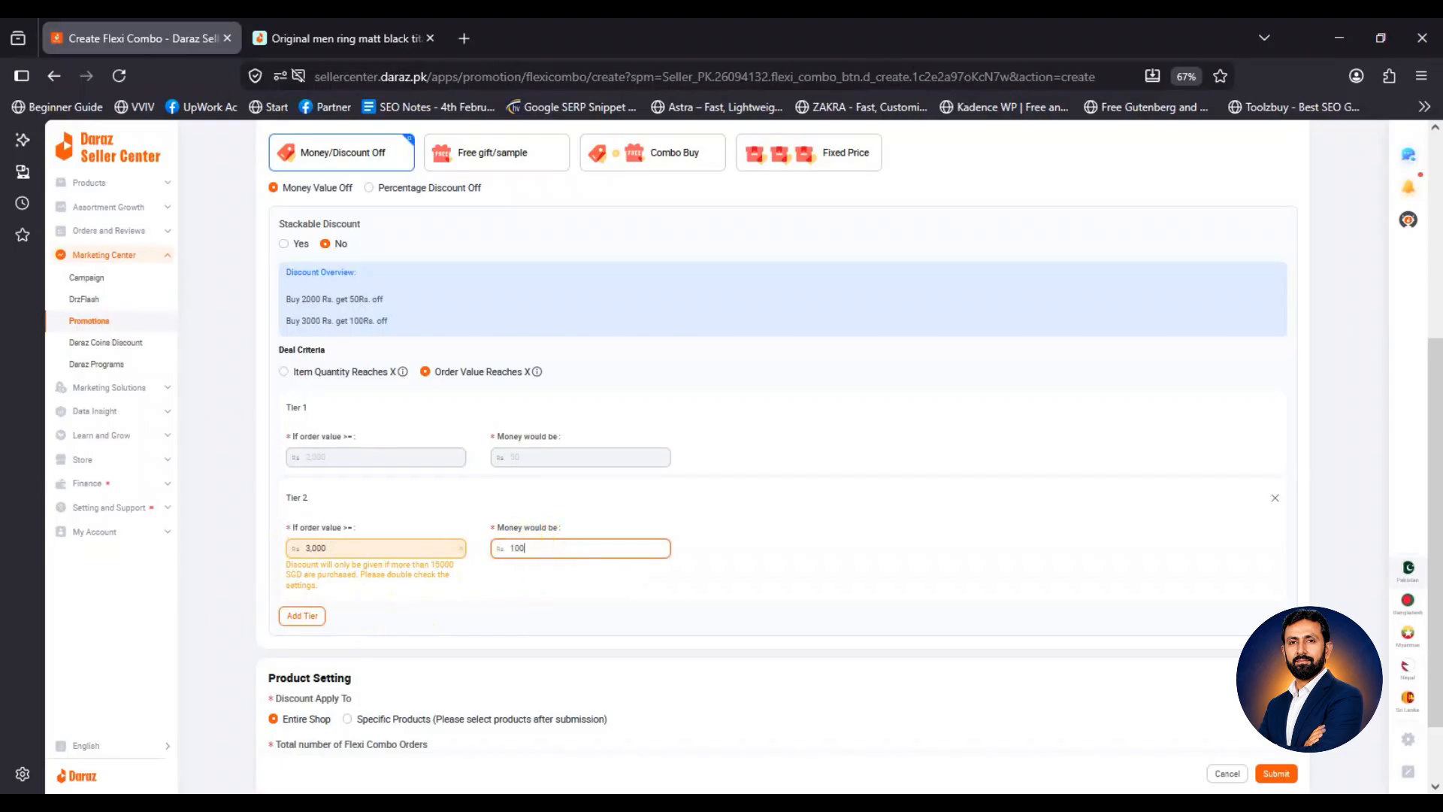
Enable Stackable Discount with the Item Quantity Reaches X criteria and set tier 1 to Rs. 20 off for a quantity of 1.
{"action": "left_click", "coordinate": [246, 572]}
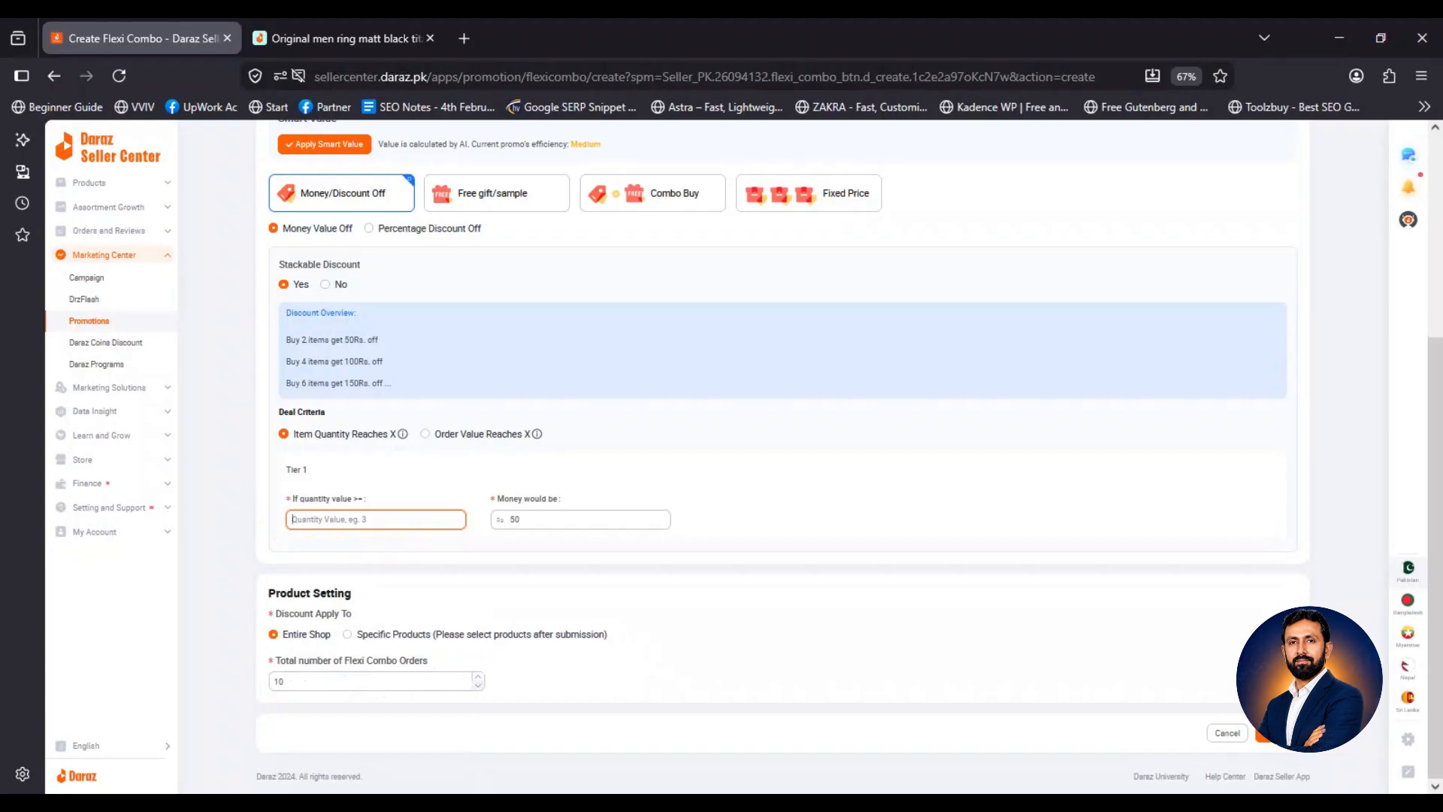
{"action": "type", "text": "1"}
{"action": "key", "text": "Tab"}
{"action": "type", "text": "20"}
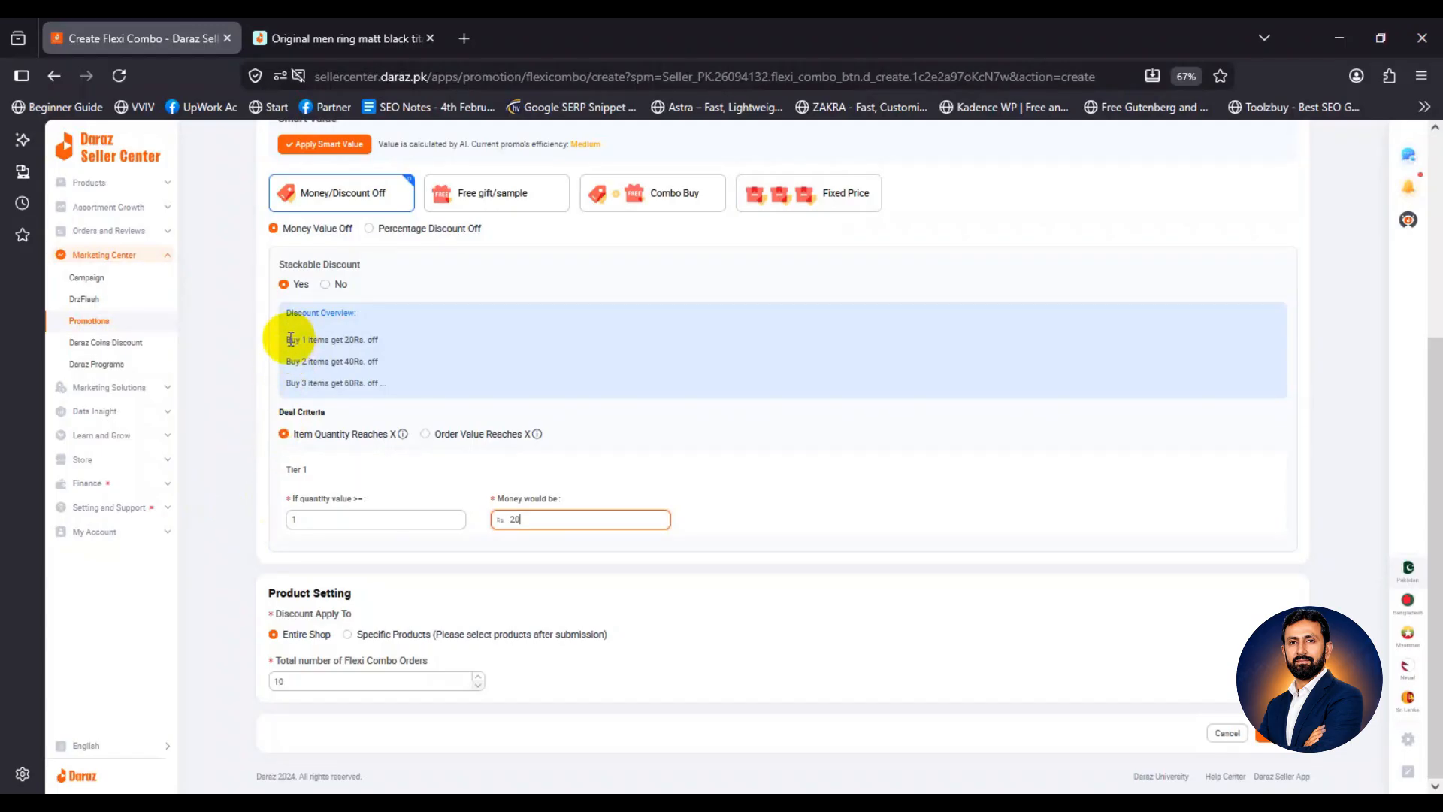
{"action": "left_click_drag", "start_coordinate": [289, 334], "coordinate": [305, 519]}
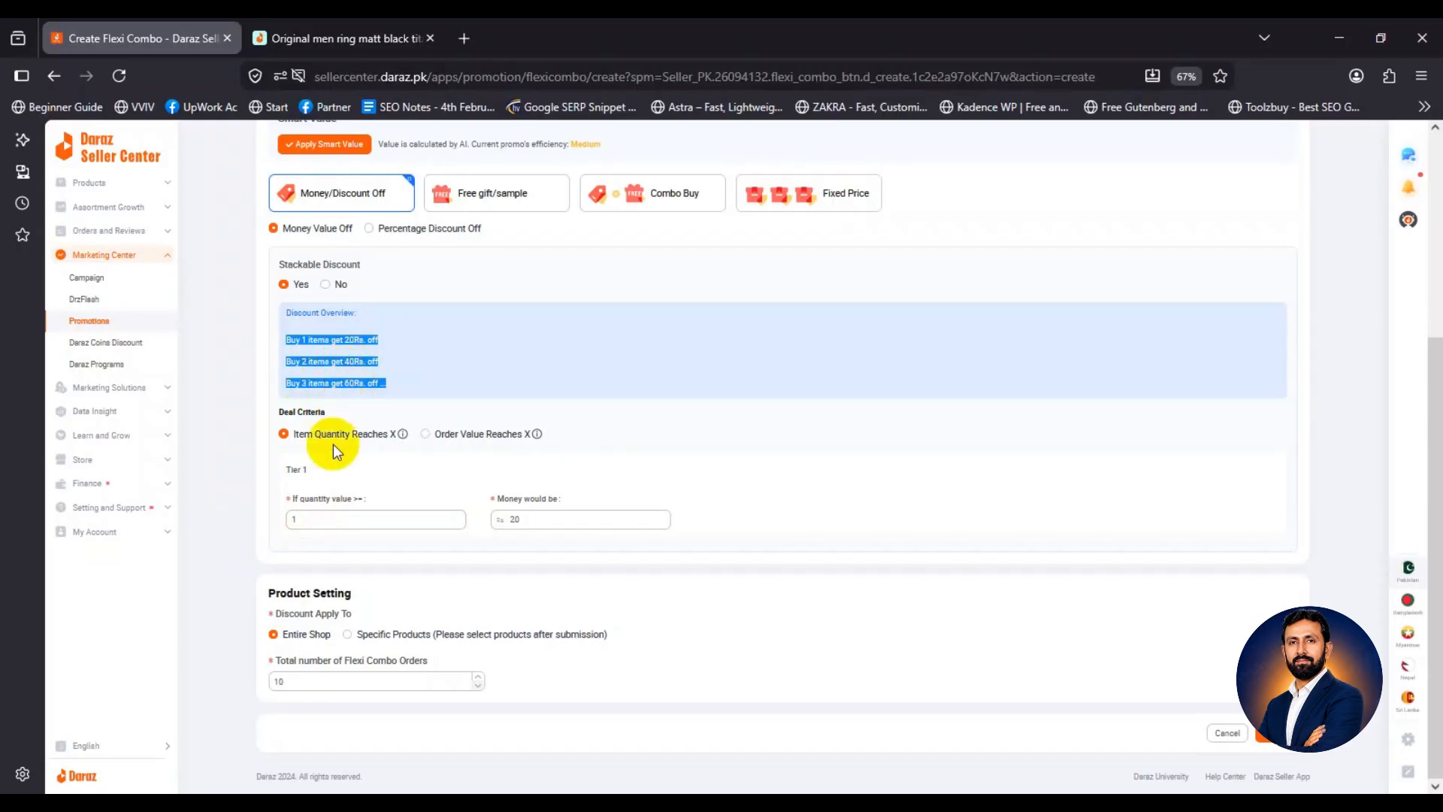
Set the tier 1 quantity to 2 and examine the stacked discounts in the Discount Overview.
{"action": "left_click_drag", "start_coordinate": [305, 519], "coordinate": [283, 518]}
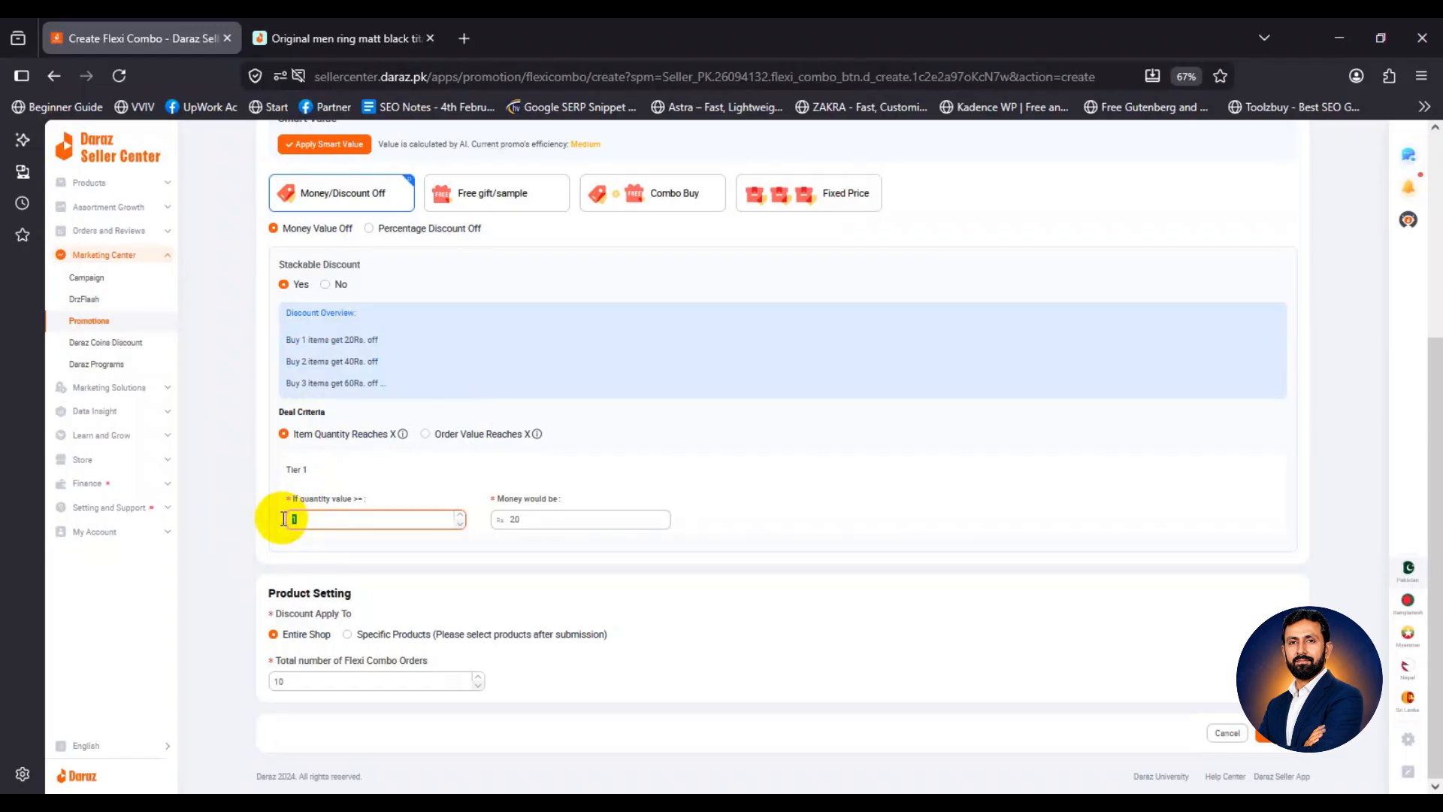
{"action": "type", "text": "2"}
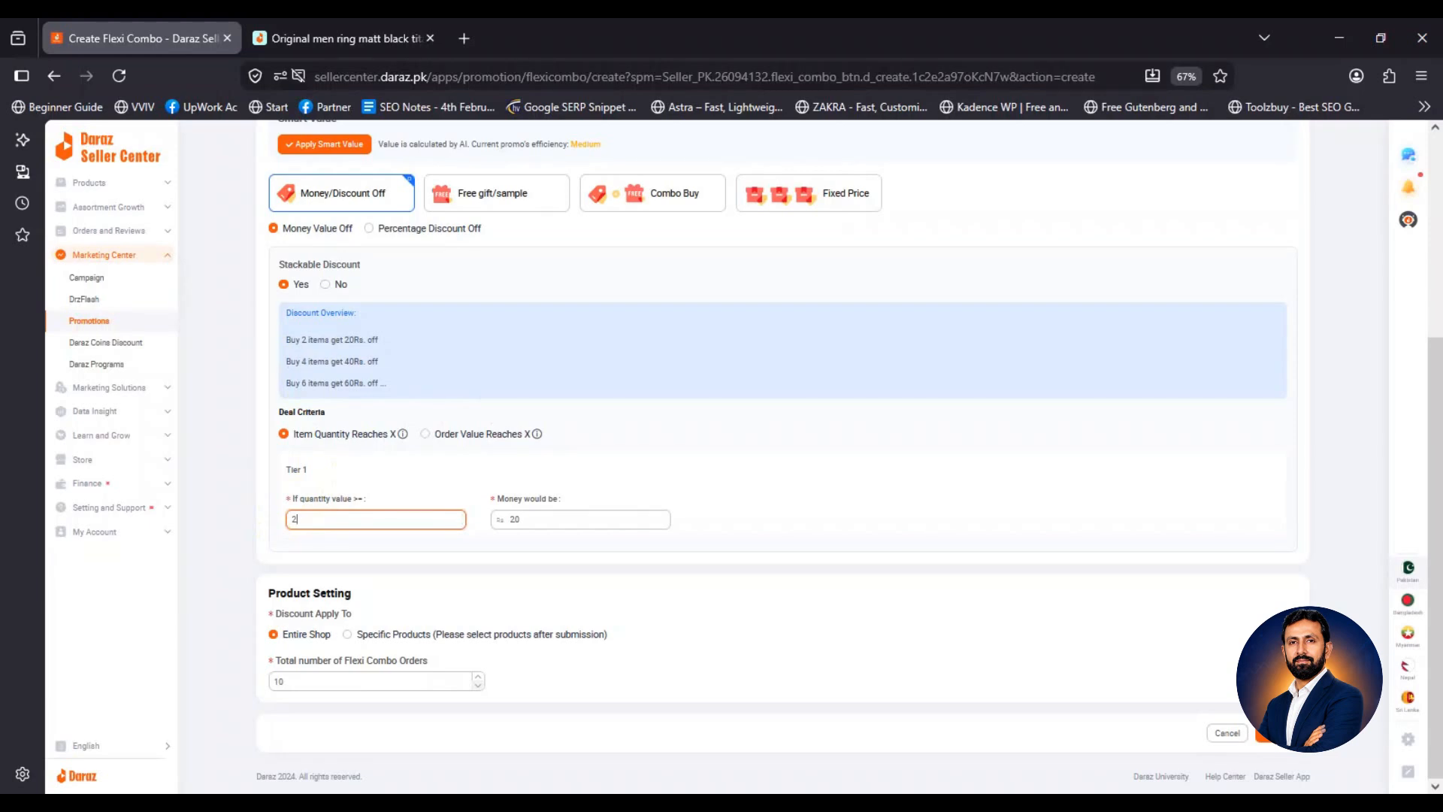
{"action": "left_click", "coordinate": [530, 524]}
{"action": "left_click_drag", "start_coordinate": [286, 339], "coordinate": [384, 382]}
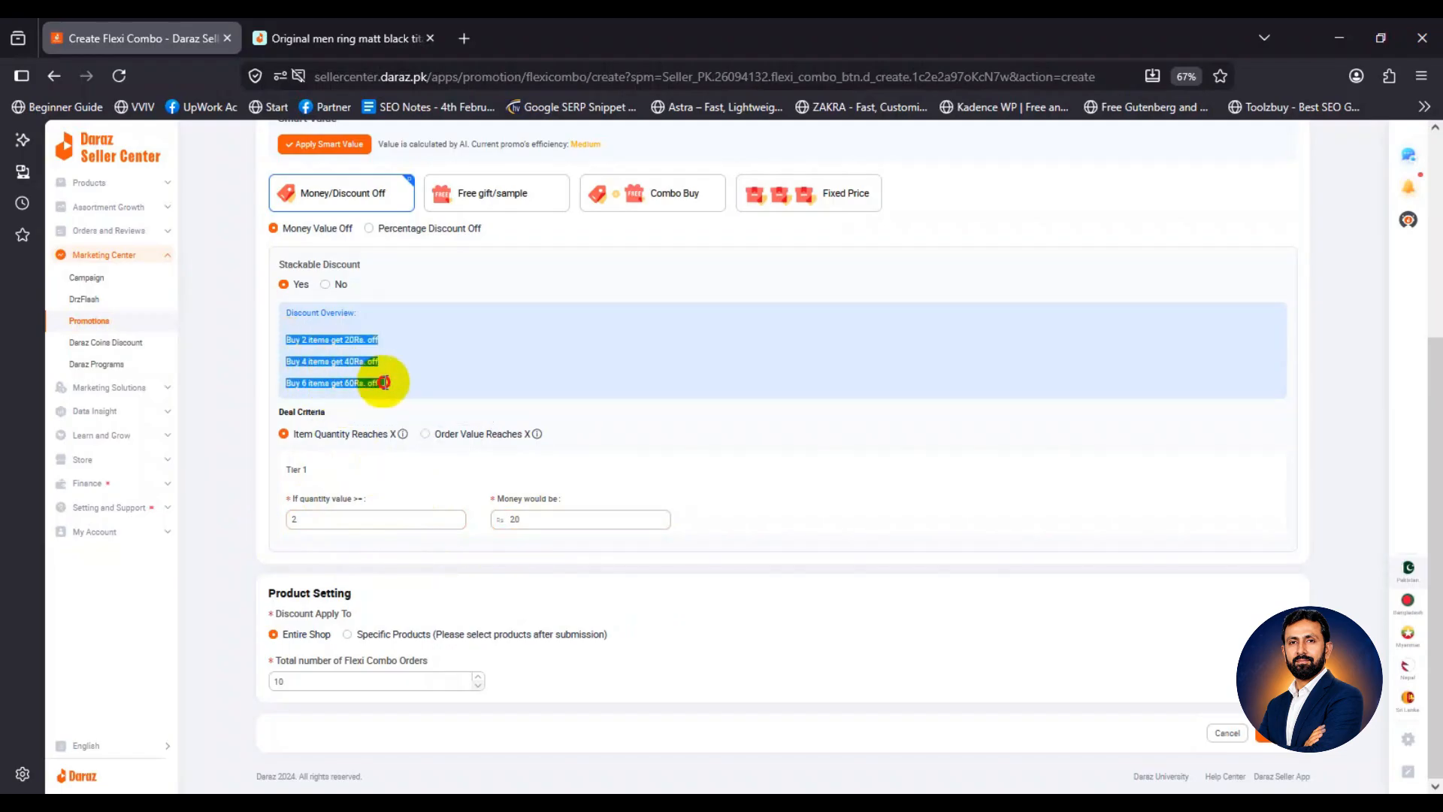
{"action": "left_click", "coordinate": [305, 346]}
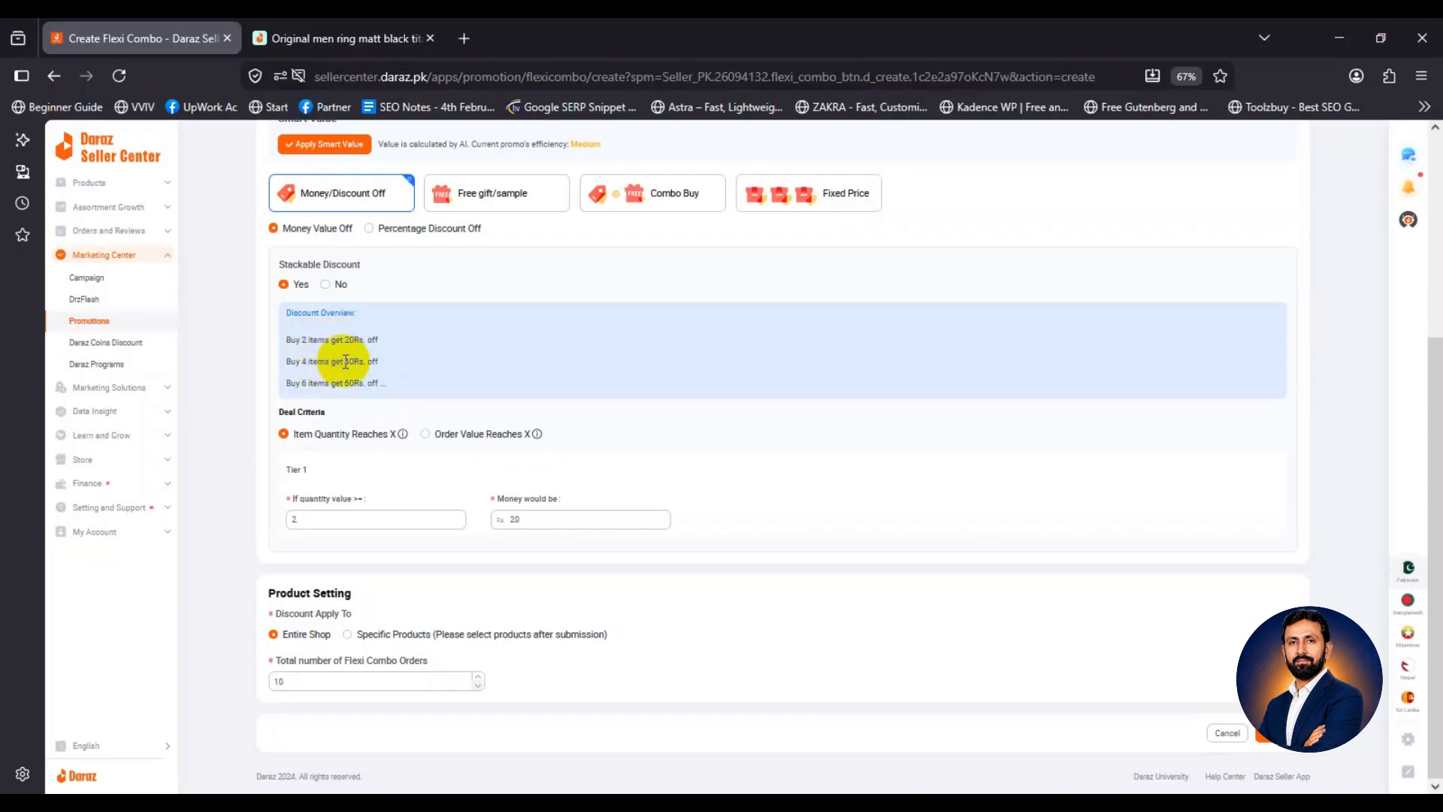
{"action": "left_click", "coordinate": [306, 382]}
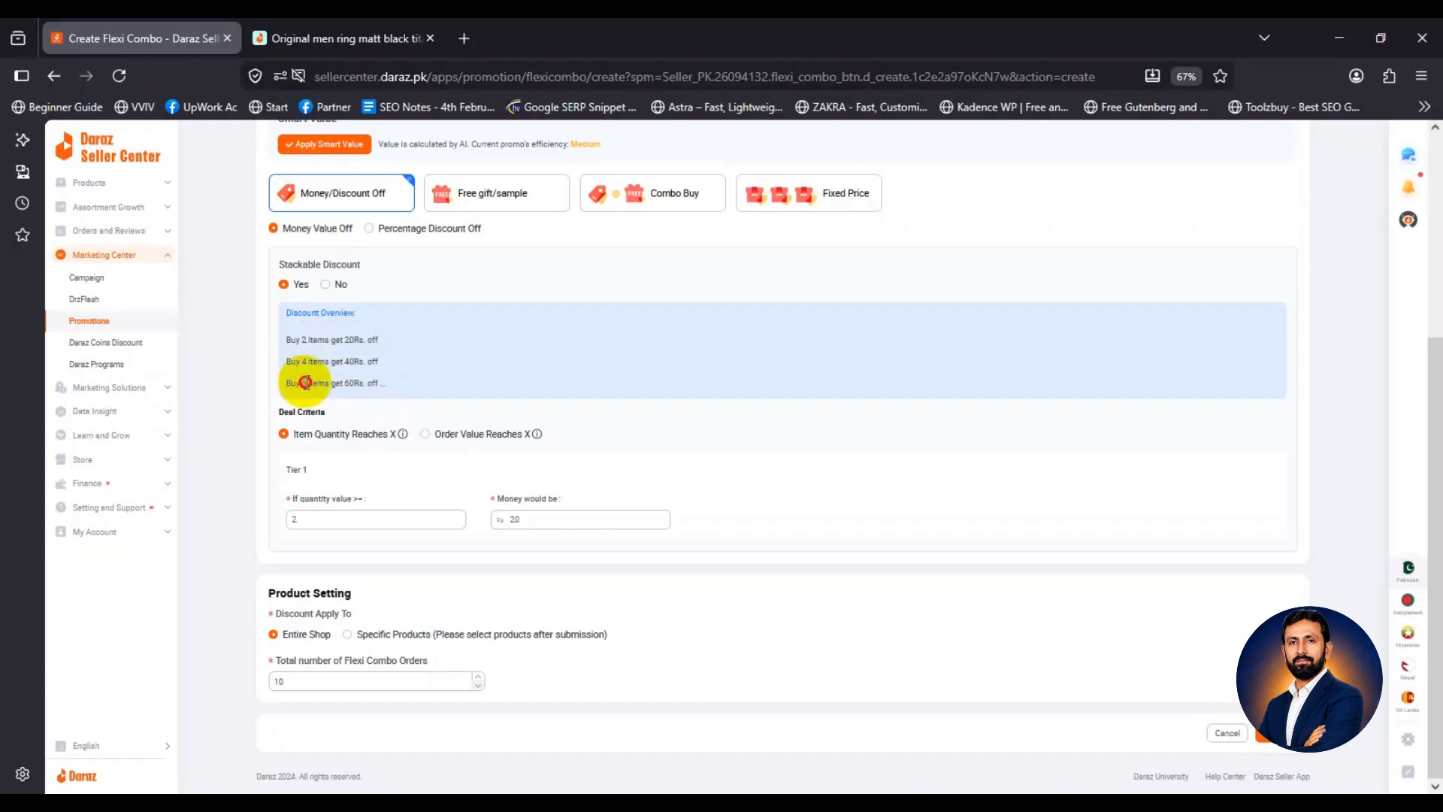
{"action": "left_click_drag", "start_coordinate": [508, 518], "coordinate": [535, 517]}
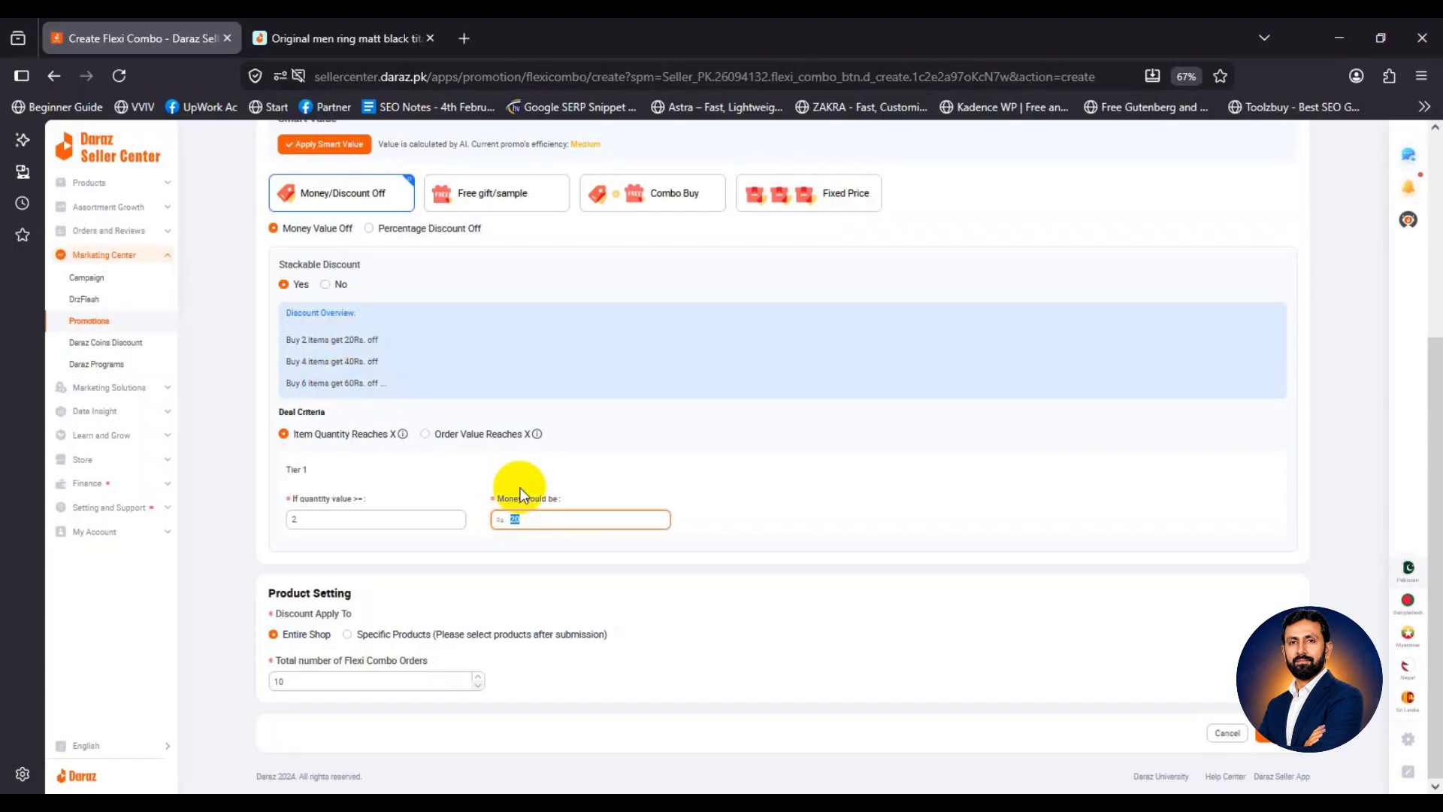
Set the stackable tier 1 to Rs. 15 off for a quantity of 3 and examine the Discount Overview.
{"action": "type", "text": "15"}
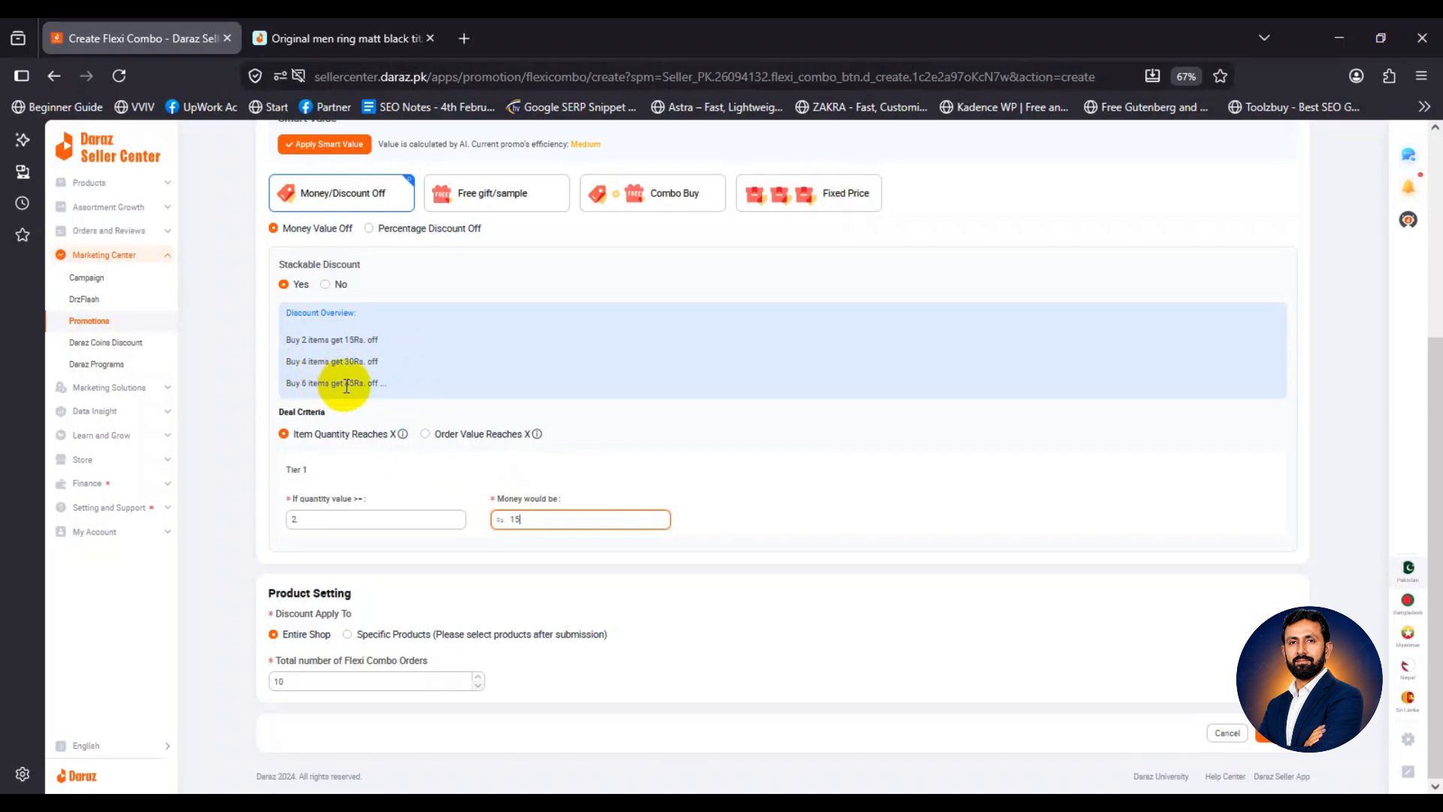
{"action": "left_click", "coordinate": [313, 517]}
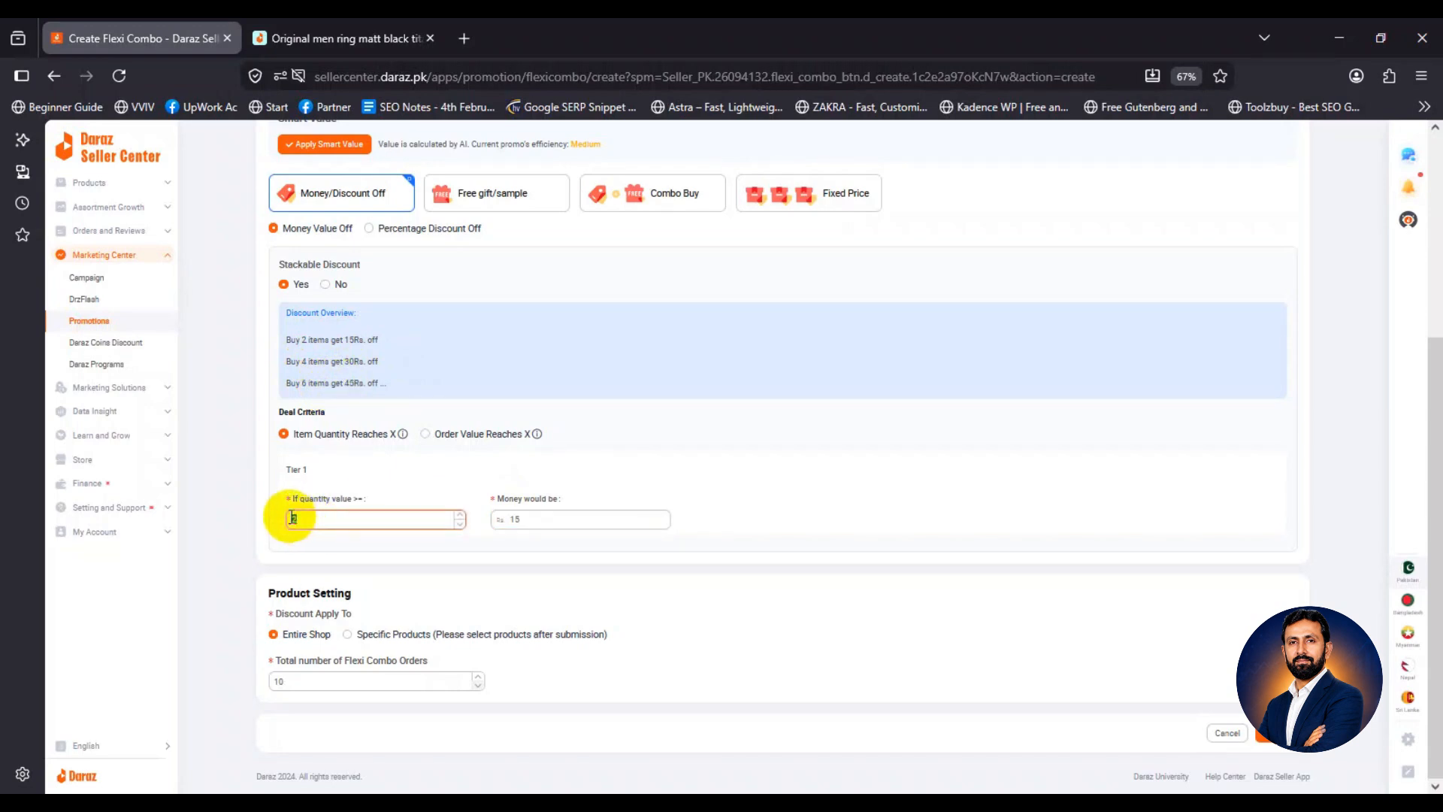
{"action": "type", "text": "3"}
{"action": "left_click_drag", "start_coordinate": [287, 341], "coordinate": [318, 383]}
{"action": "left_click", "coordinate": [235, 426]}
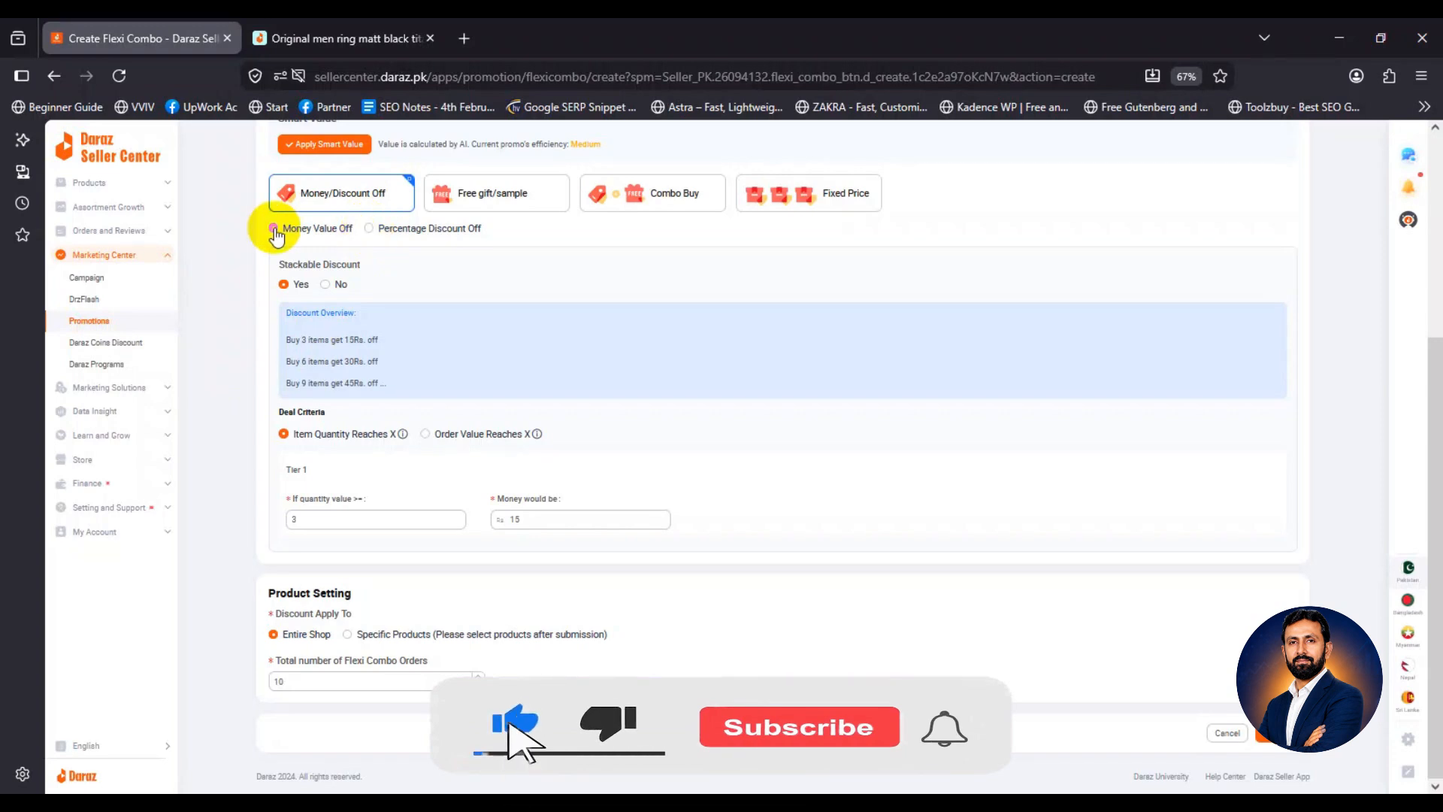
Switch the discount to Percentage Discount Off with tier 1 giving 5% off for a quantity of 1.
{"action": "left_click", "coordinate": [369, 228]}
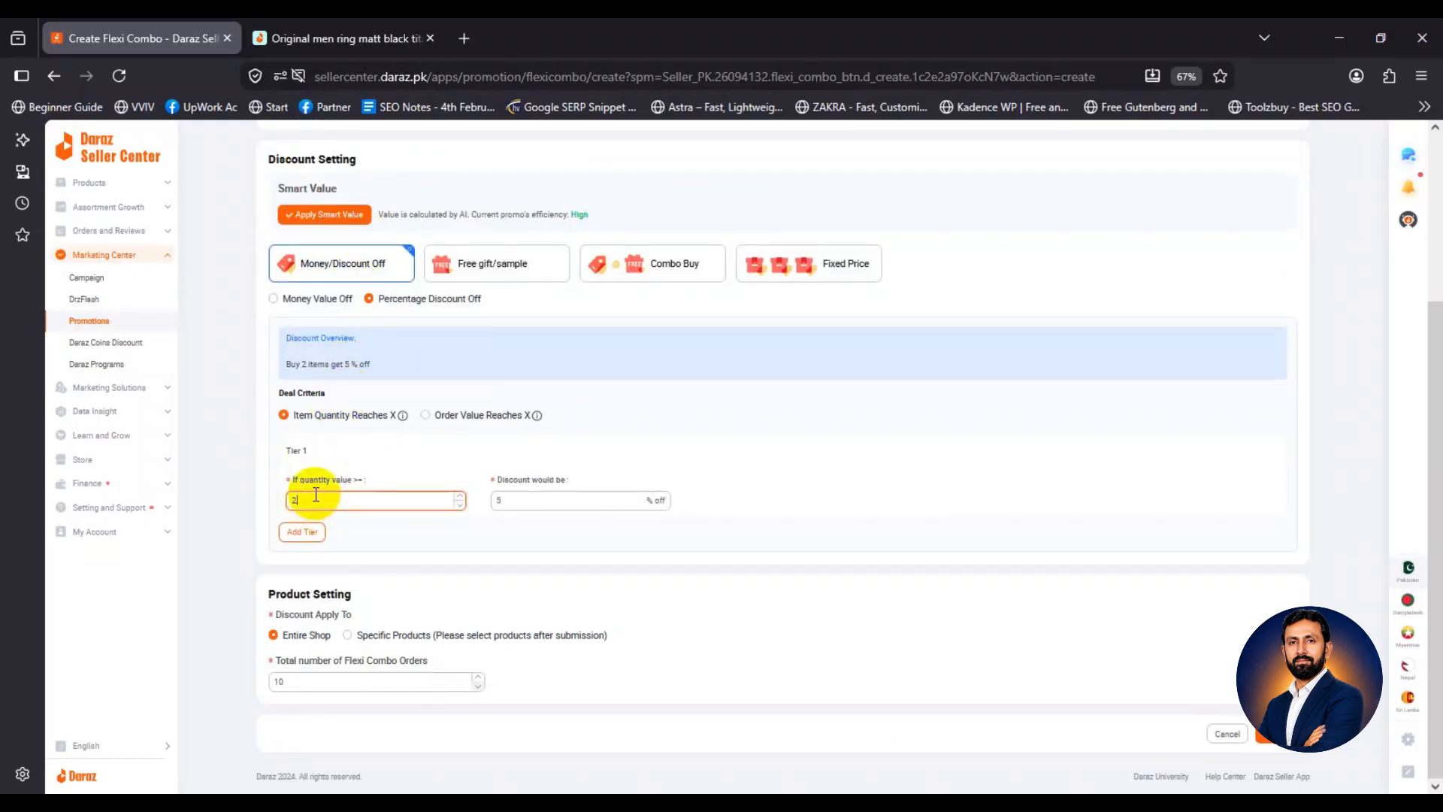
{"action": "left_click_drag", "start_coordinate": [316, 498], "coordinate": [290, 498]}
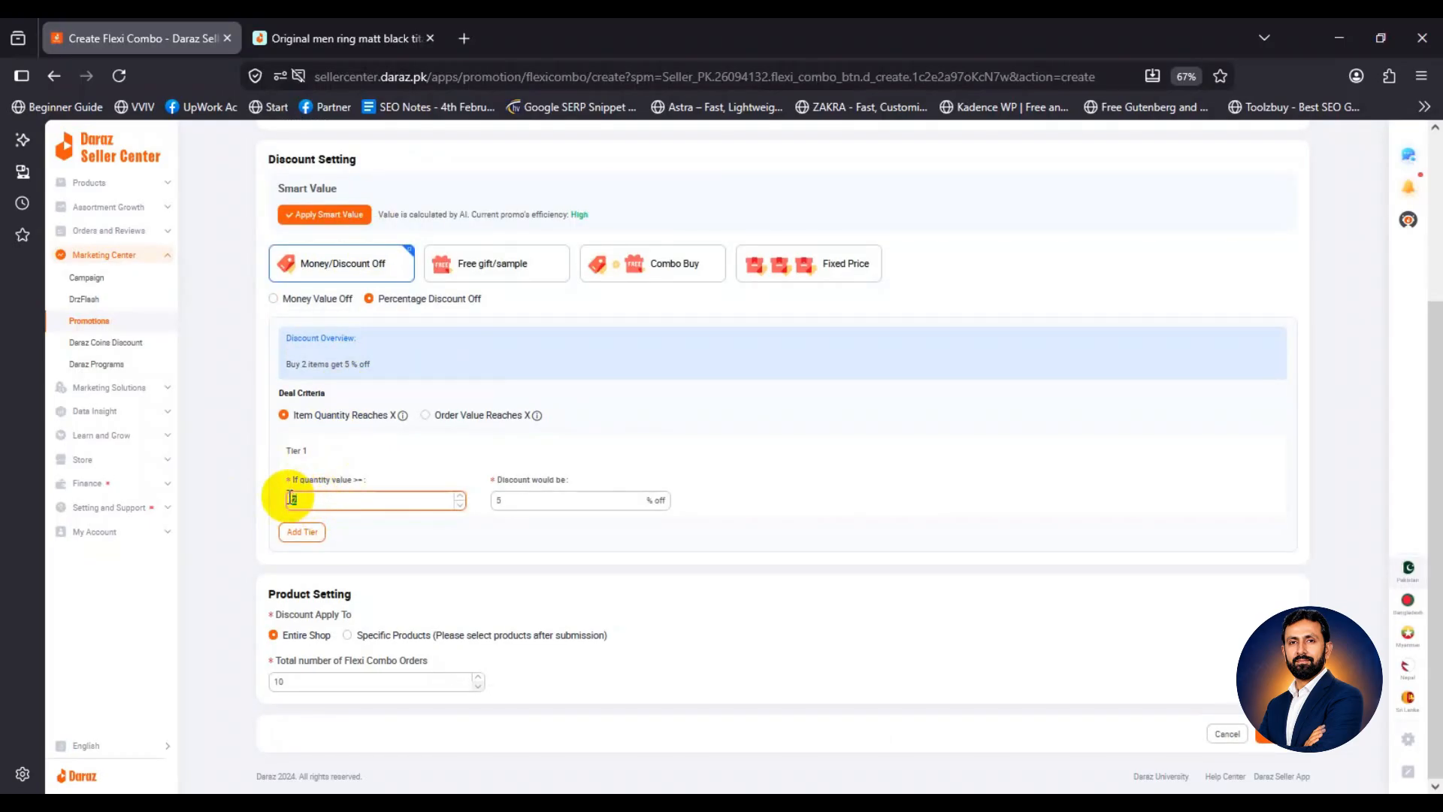
{"action": "type", "text": "1"}
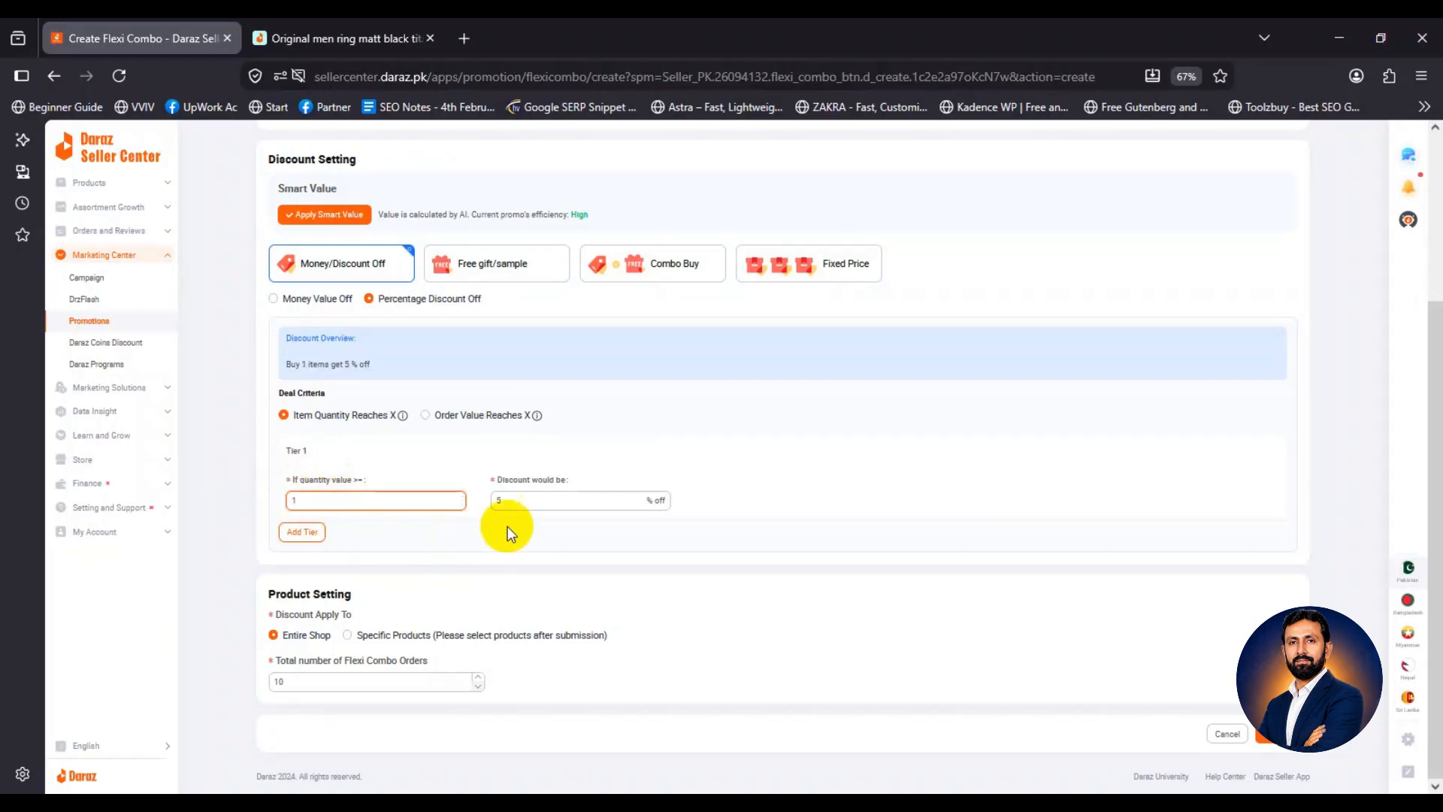
{"action": "left_click", "coordinate": [506, 500]}
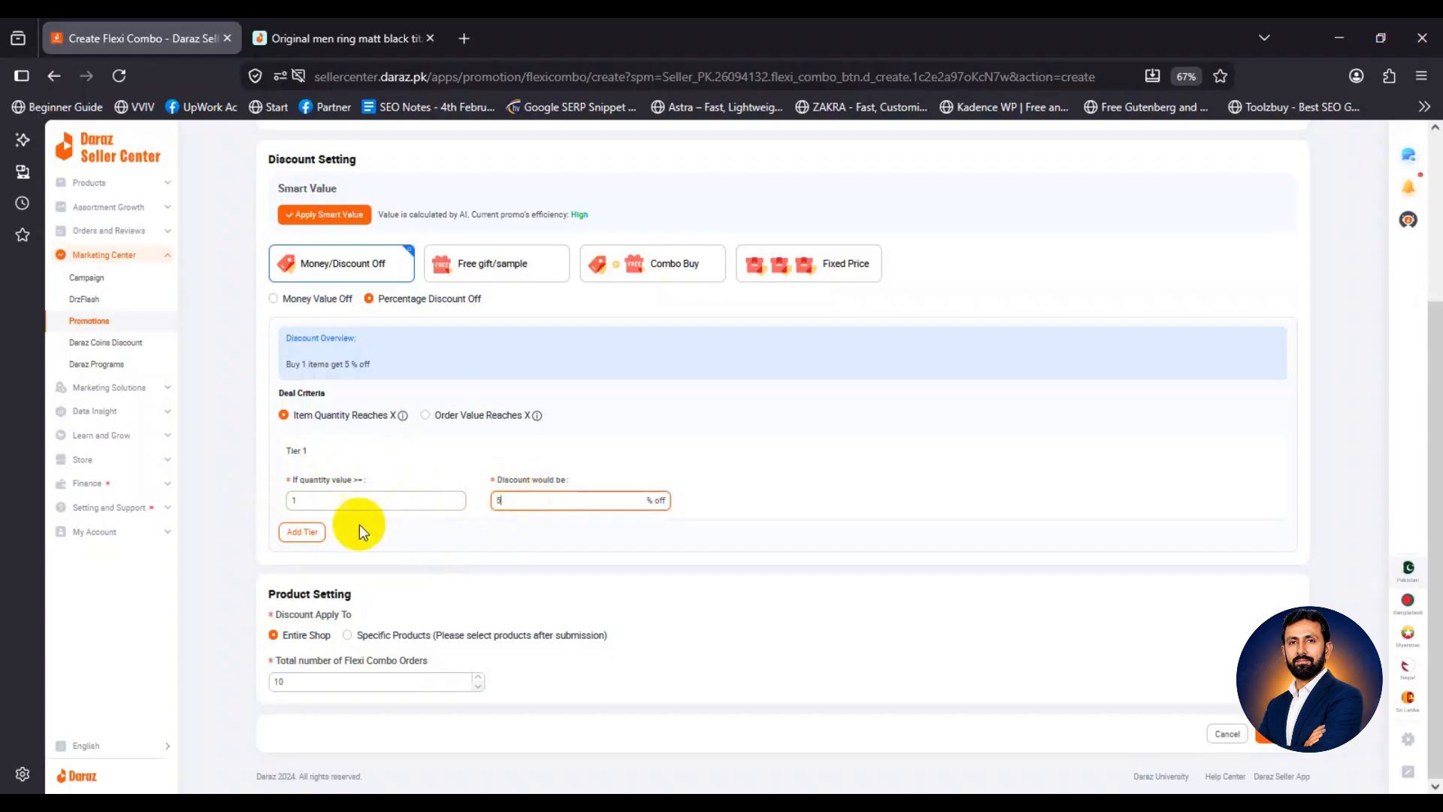
Add tiers giving 6% off for a quantity of 2 and 7% off for 3, and switch the deal criteria to Order Value Reaches X.
{"action": "left_click", "coordinate": [302, 532]}
{"action": "left_click", "coordinate": [299, 622]}
{"action": "left_click", "coordinate": [522, 621]}
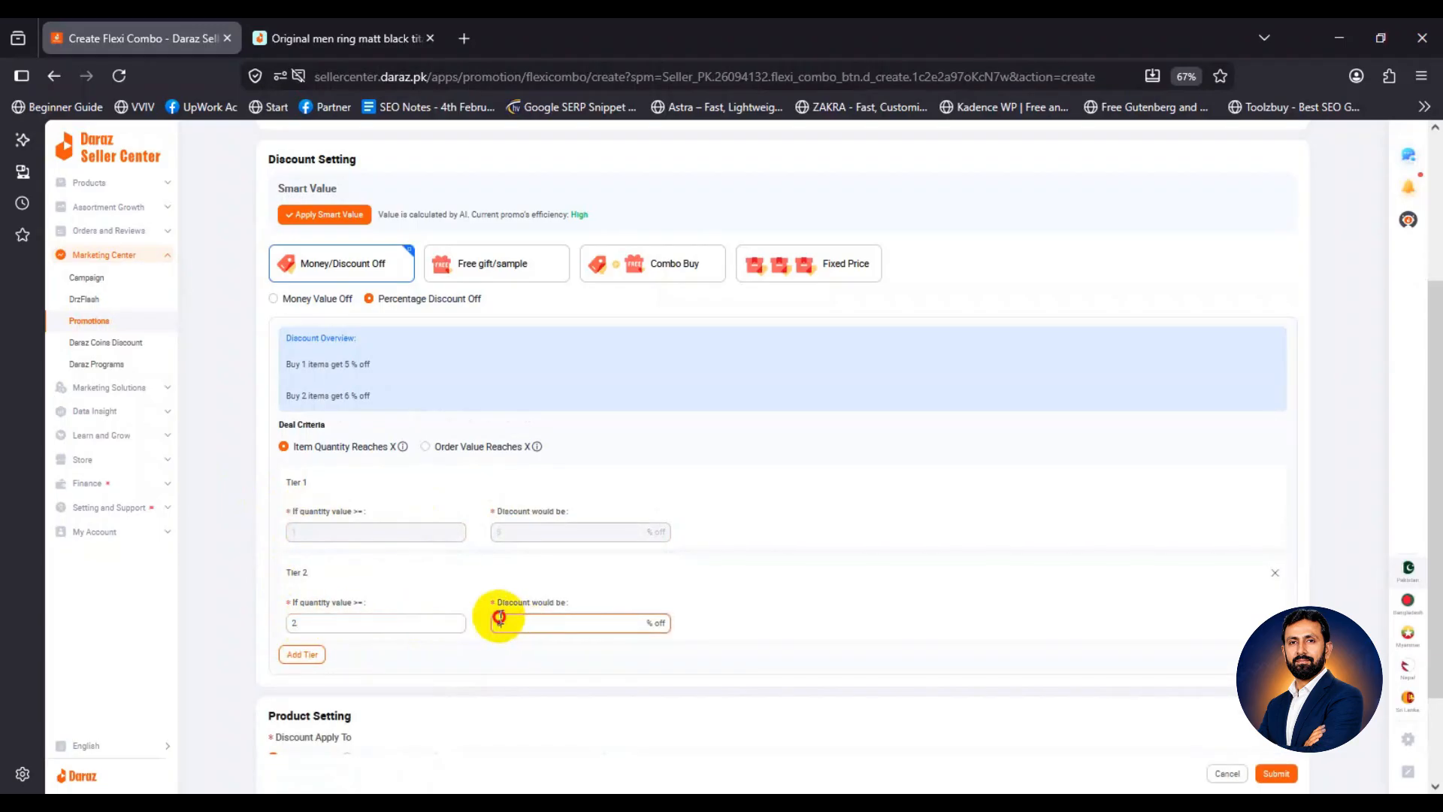
{"action": "scroll", "coordinate": [500, 629], "scroll_direction": "down", "scroll_amount": 1}
{"action": "left_click", "coordinate": [299, 591]}
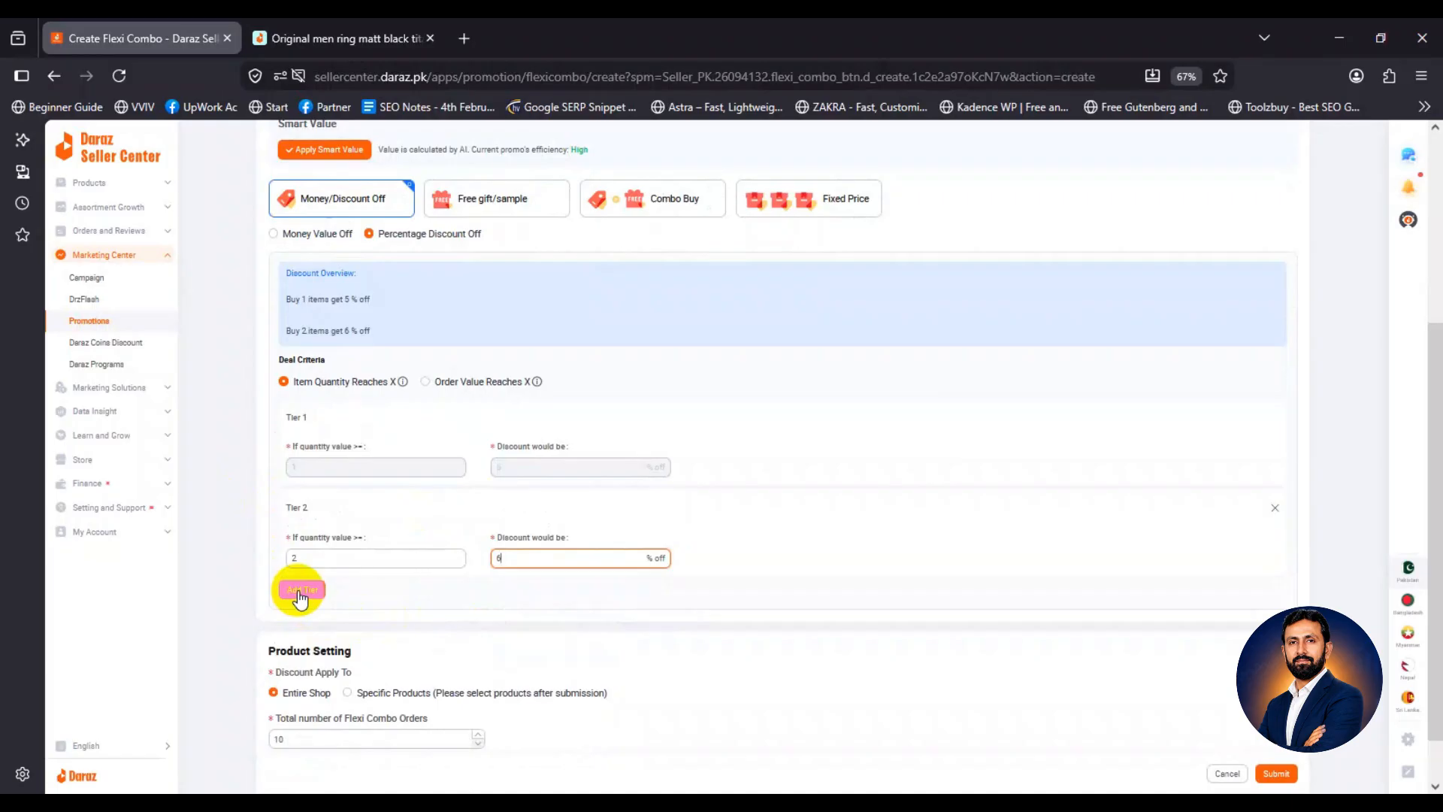
{"action": "left_click", "coordinate": [299, 591]}
{"action": "left_click", "coordinate": [514, 679]}
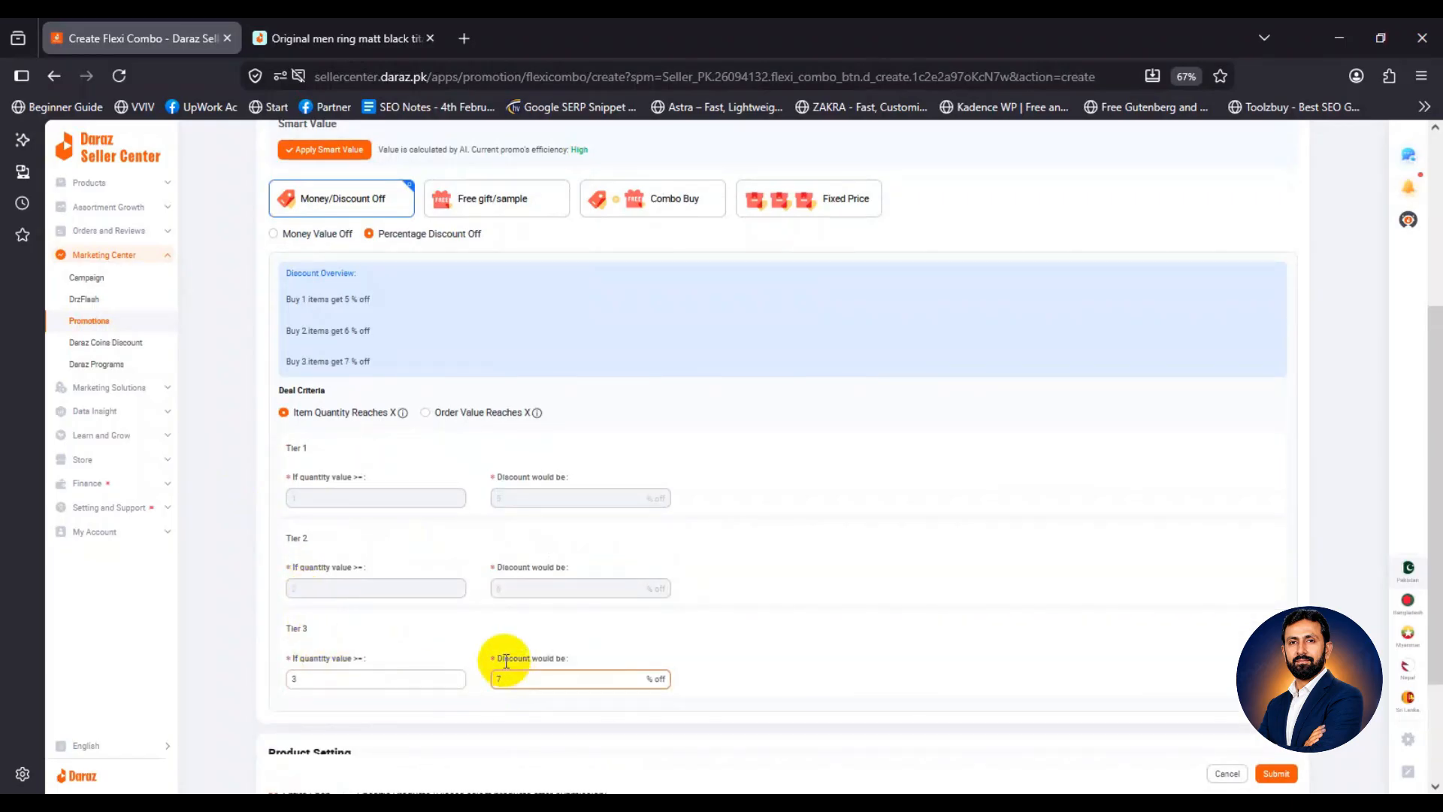
{"action": "left_click", "coordinate": [425, 414]}
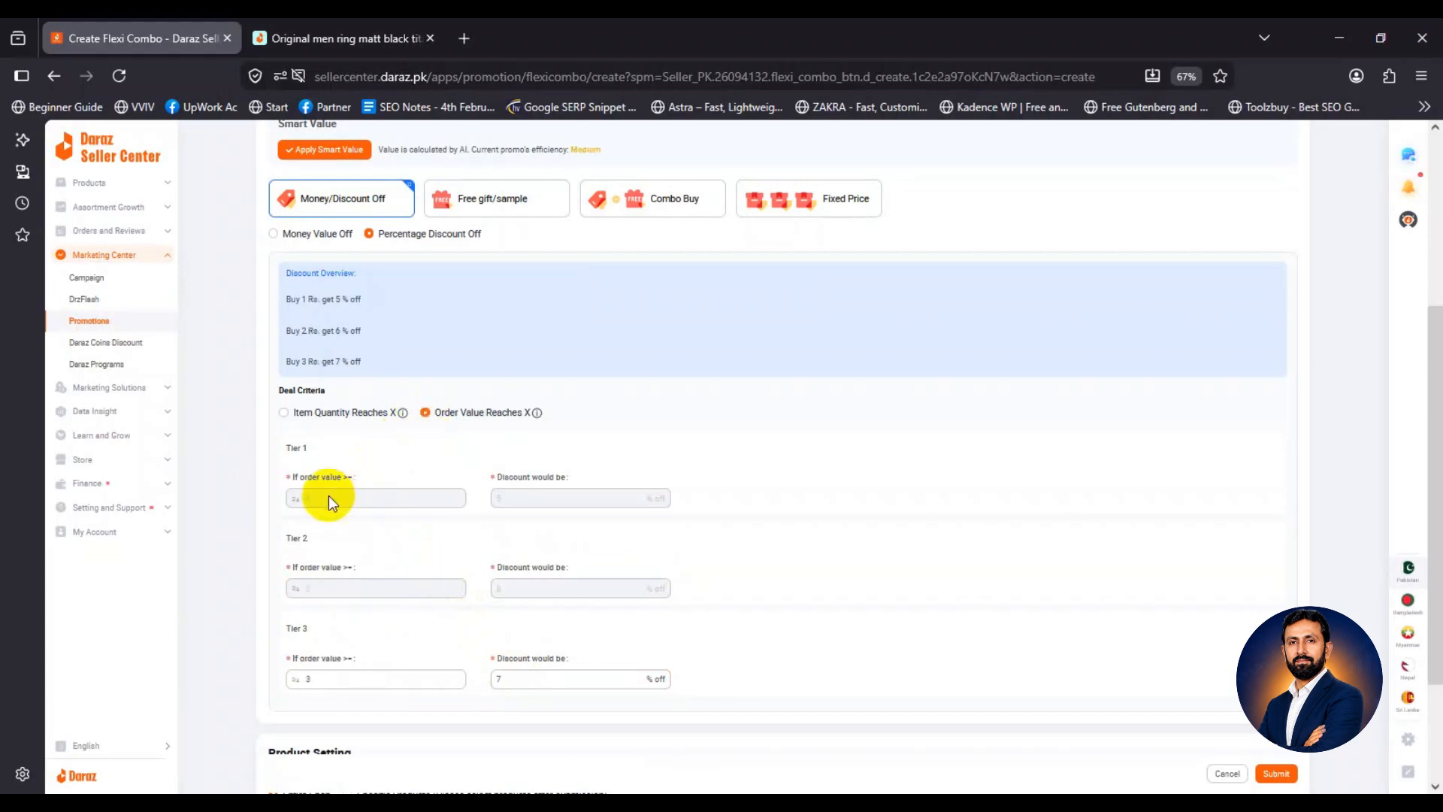
Return to Money Value Off with the Item Quantity Reaches X criteria and set tier 1 to Rs. 50 off for a quantity of 2.
{"action": "scroll", "coordinate": [331, 497], "scroll_direction": "down", "scroll_amount": 1}
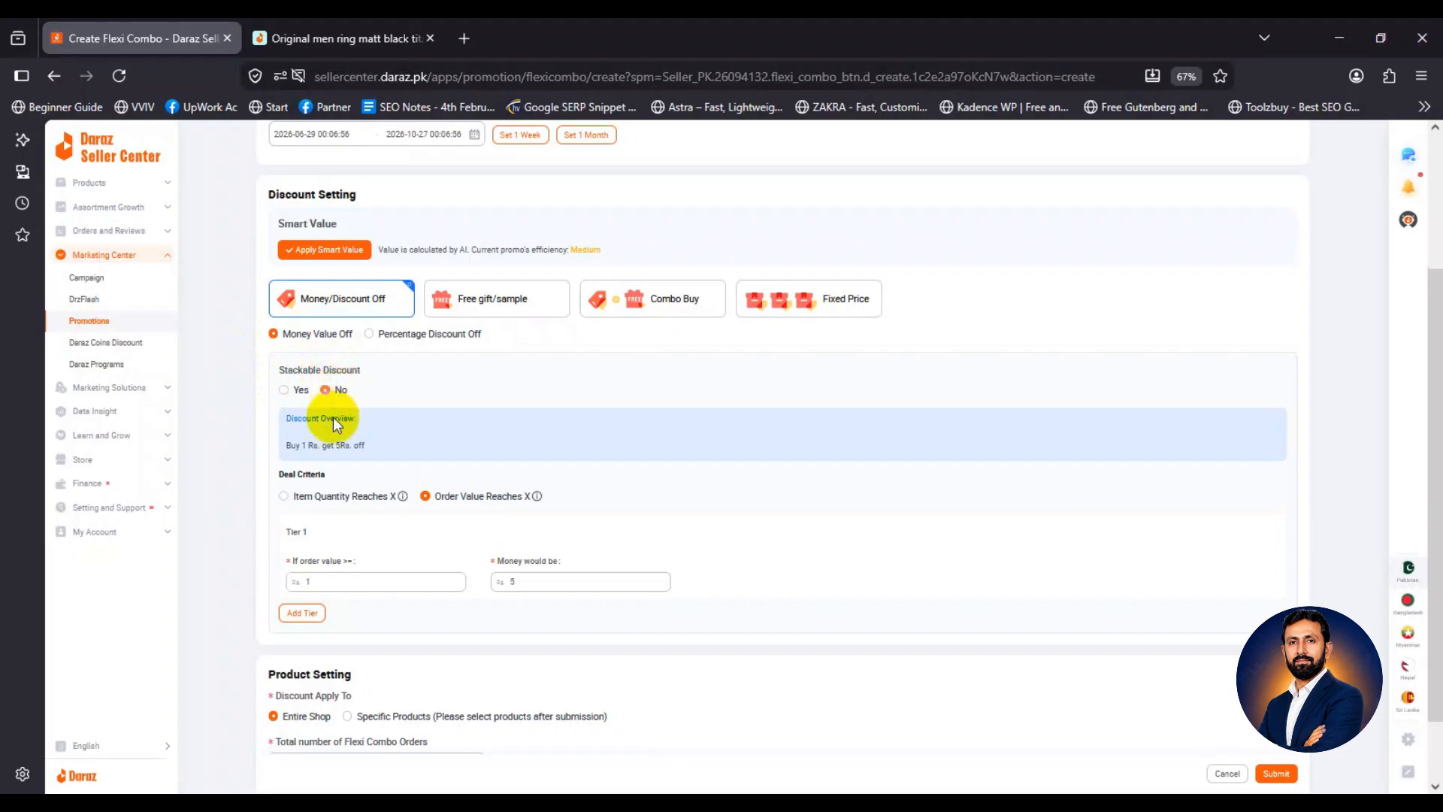
{"action": "left_click", "coordinate": [284, 497]}
{"action": "left_click_drag", "start_coordinate": [297, 581], "coordinate": [254, 580]}
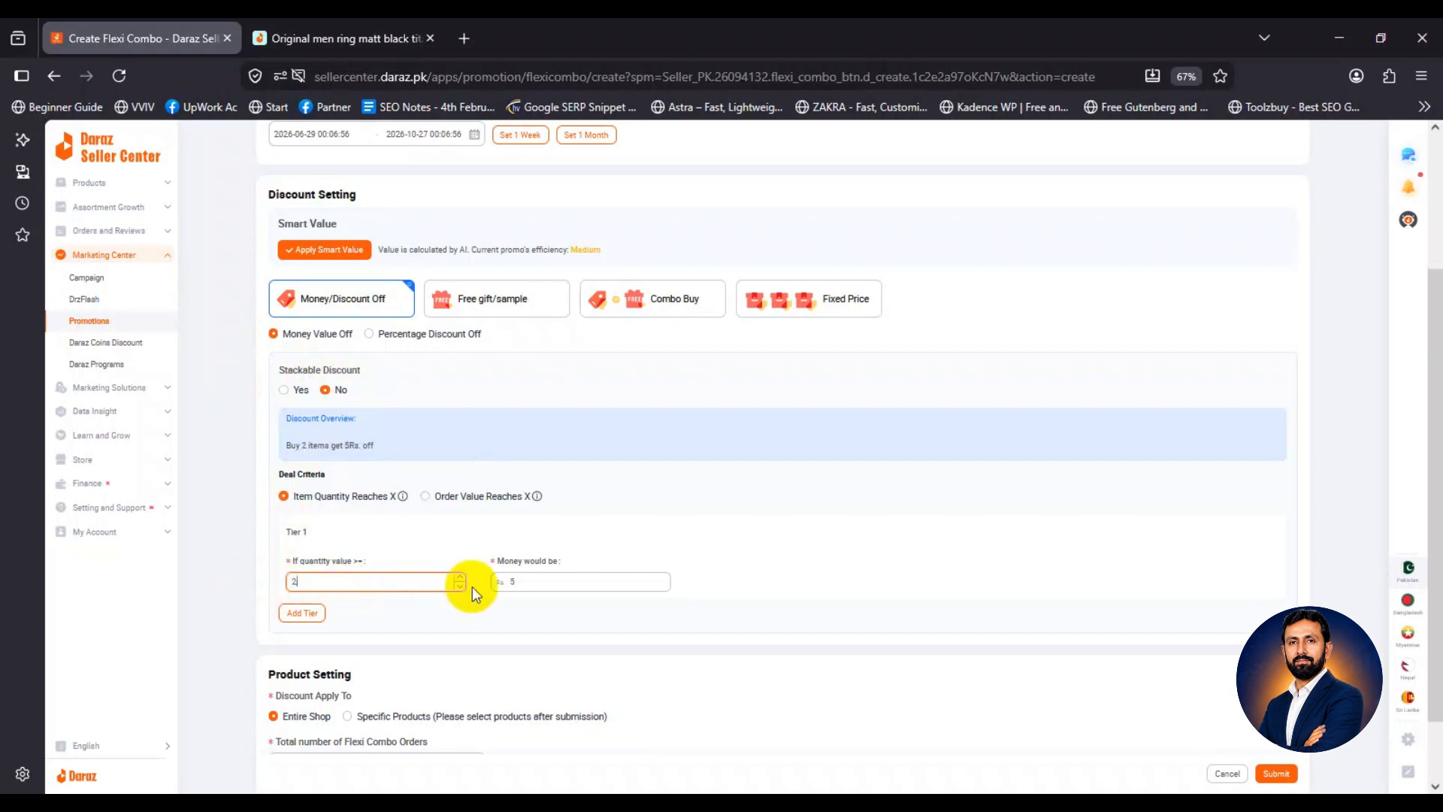
{"action": "left_click", "coordinate": [532, 580]}
{"action": "type", "text": "0"}
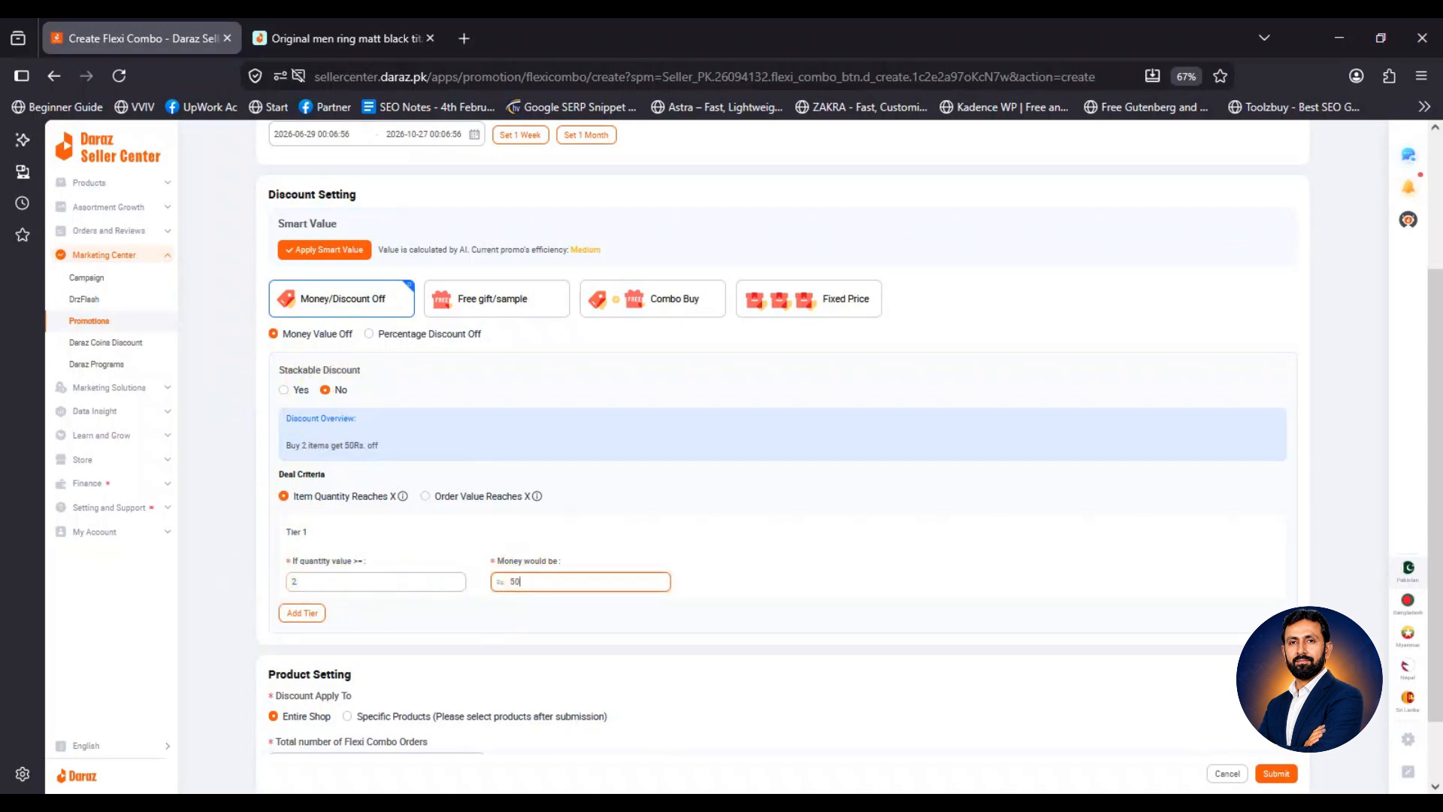
{"action": "left_click", "coordinate": [210, 566]}
{"action": "scroll", "coordinate": [210, 564], "scroll_direction": "down", "scroll_amount": 1}
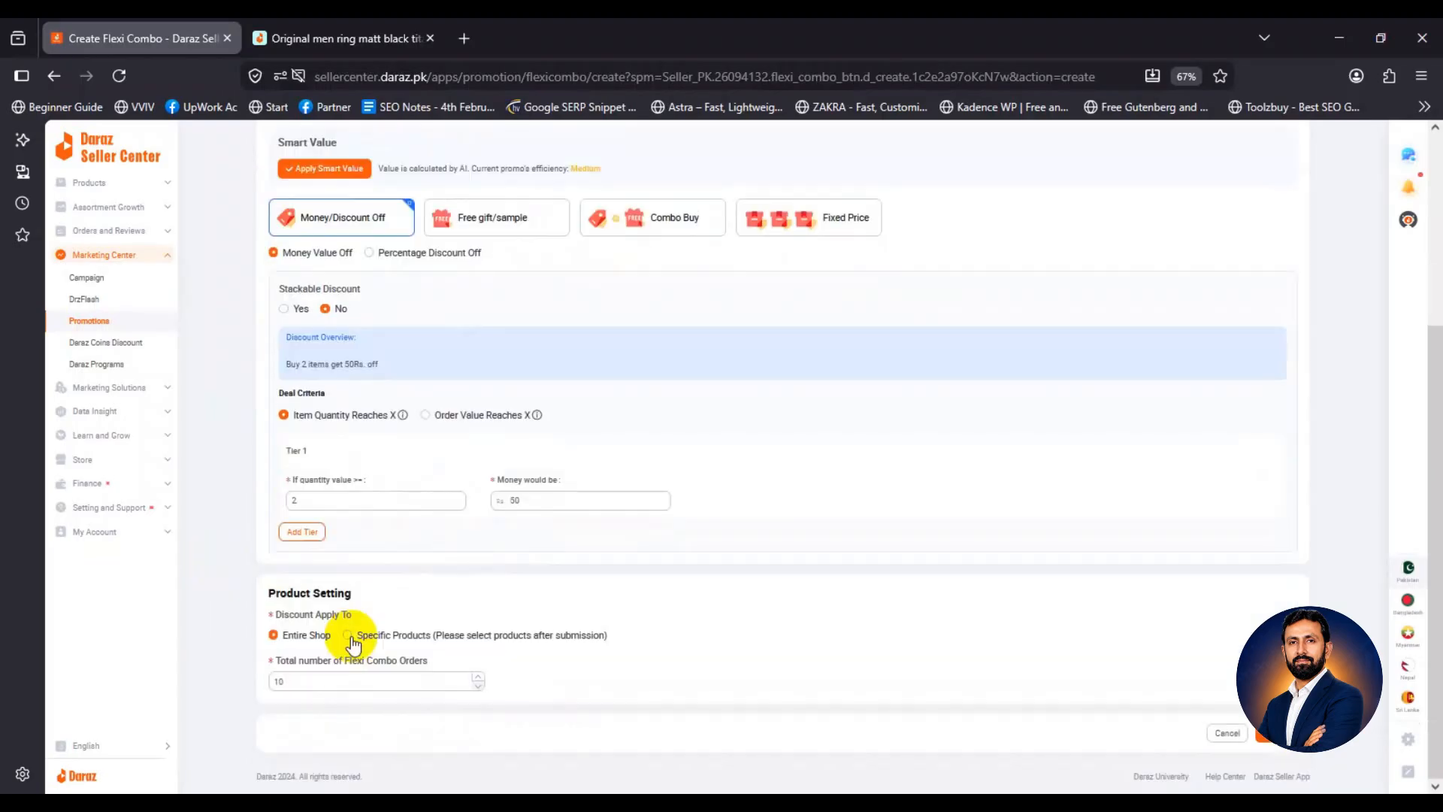
Submit the Flexi Combo for specific products only and add the Rs. 1,400 air pump as its product.
{"action": "left_click", "coordinate": [348, 636]}
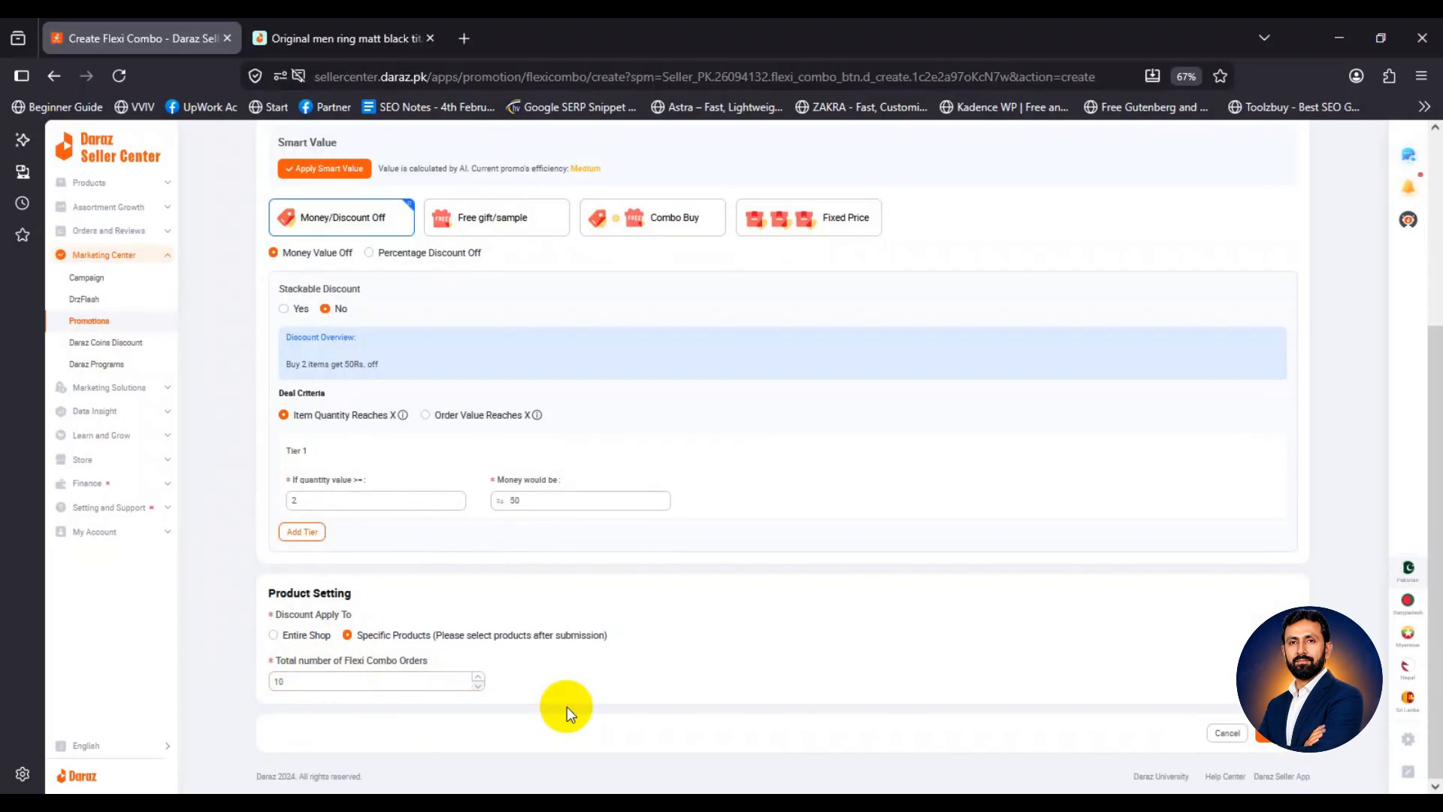
{"action": "left_click_drag", "start_coordinate": [287, 681], "coordinate": [244, 684]}
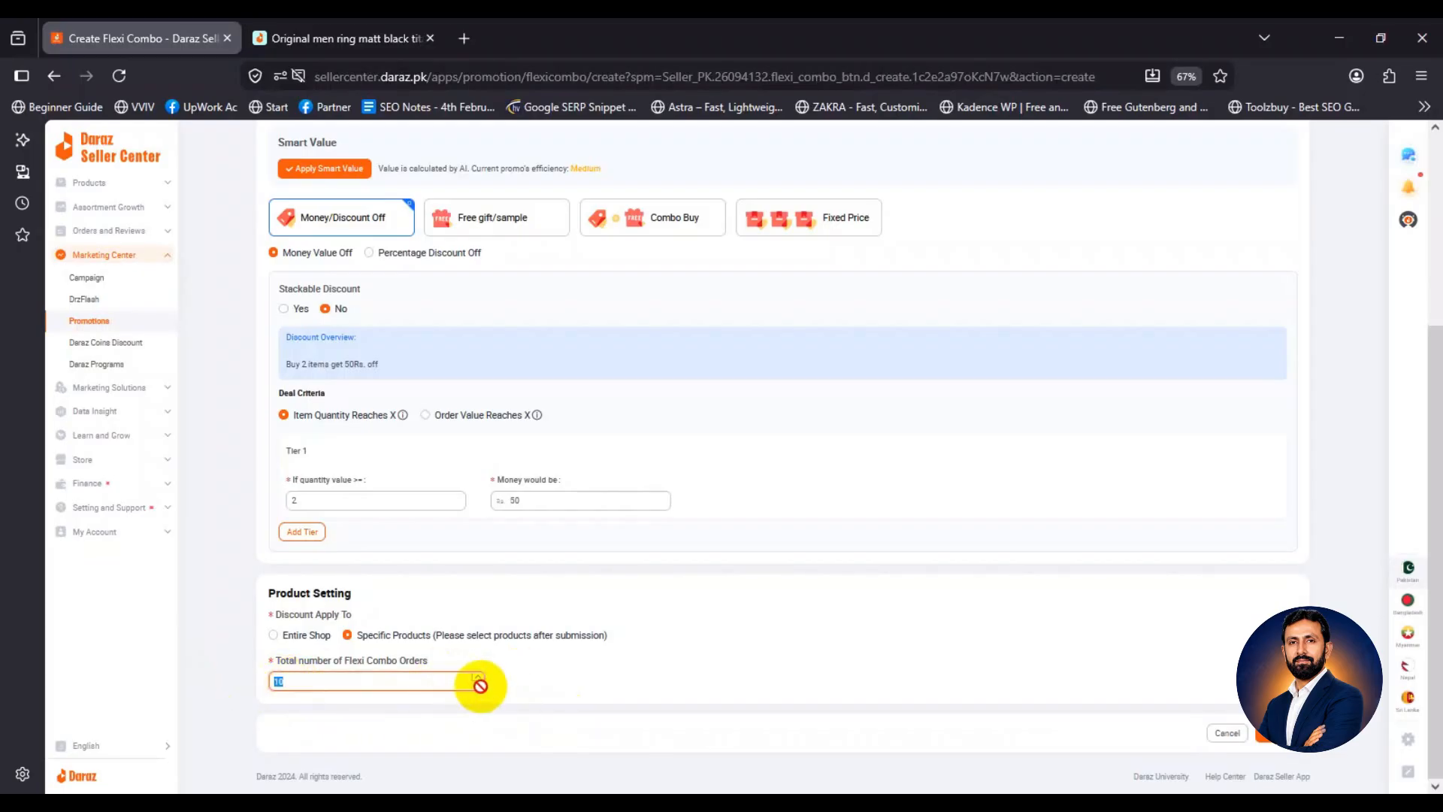
{"action": "left_click", "coordinate": [246, 689]}
{"action": "left_click", "coordinate": [296, 680]}
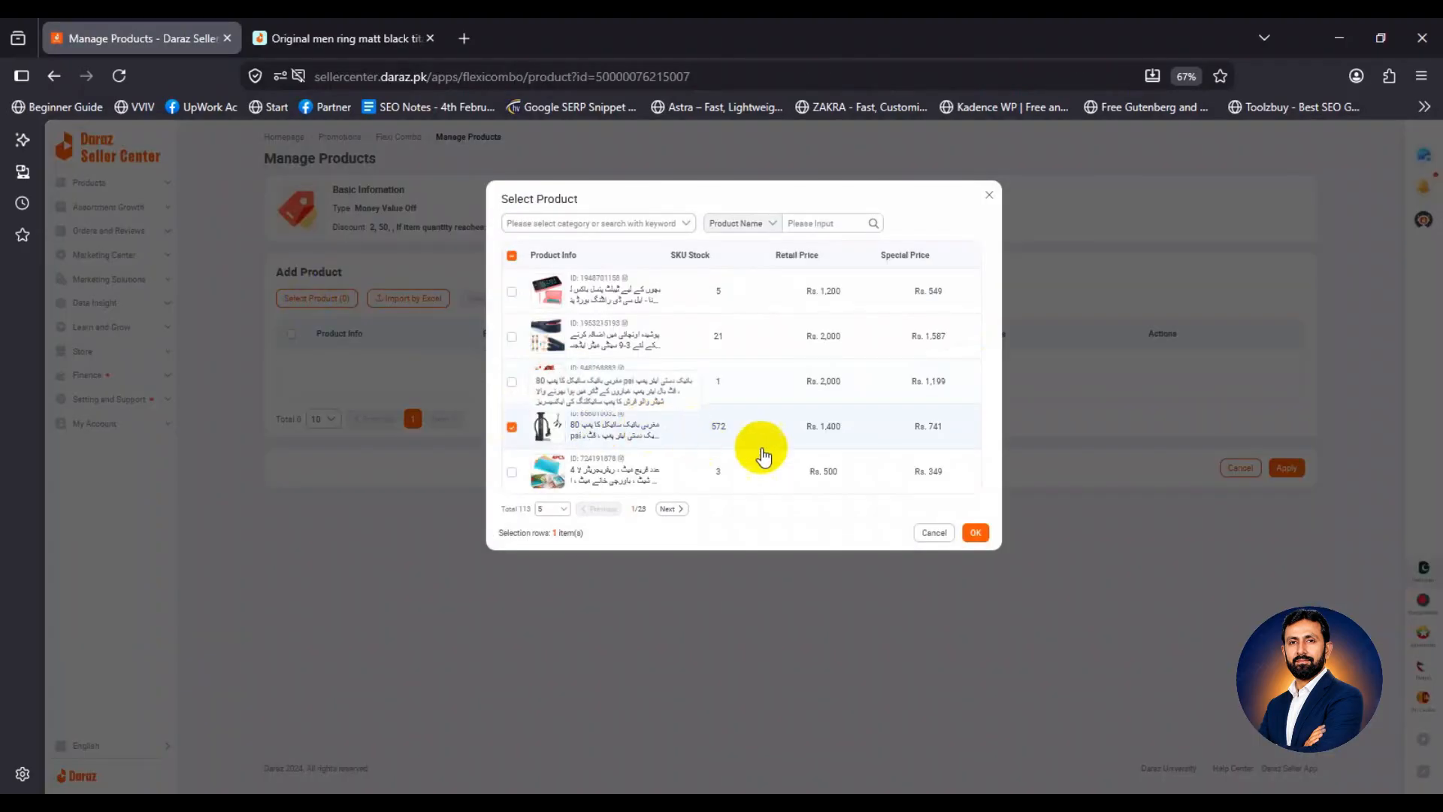
{"action": "left_click", "coordinate": [976, 533]}
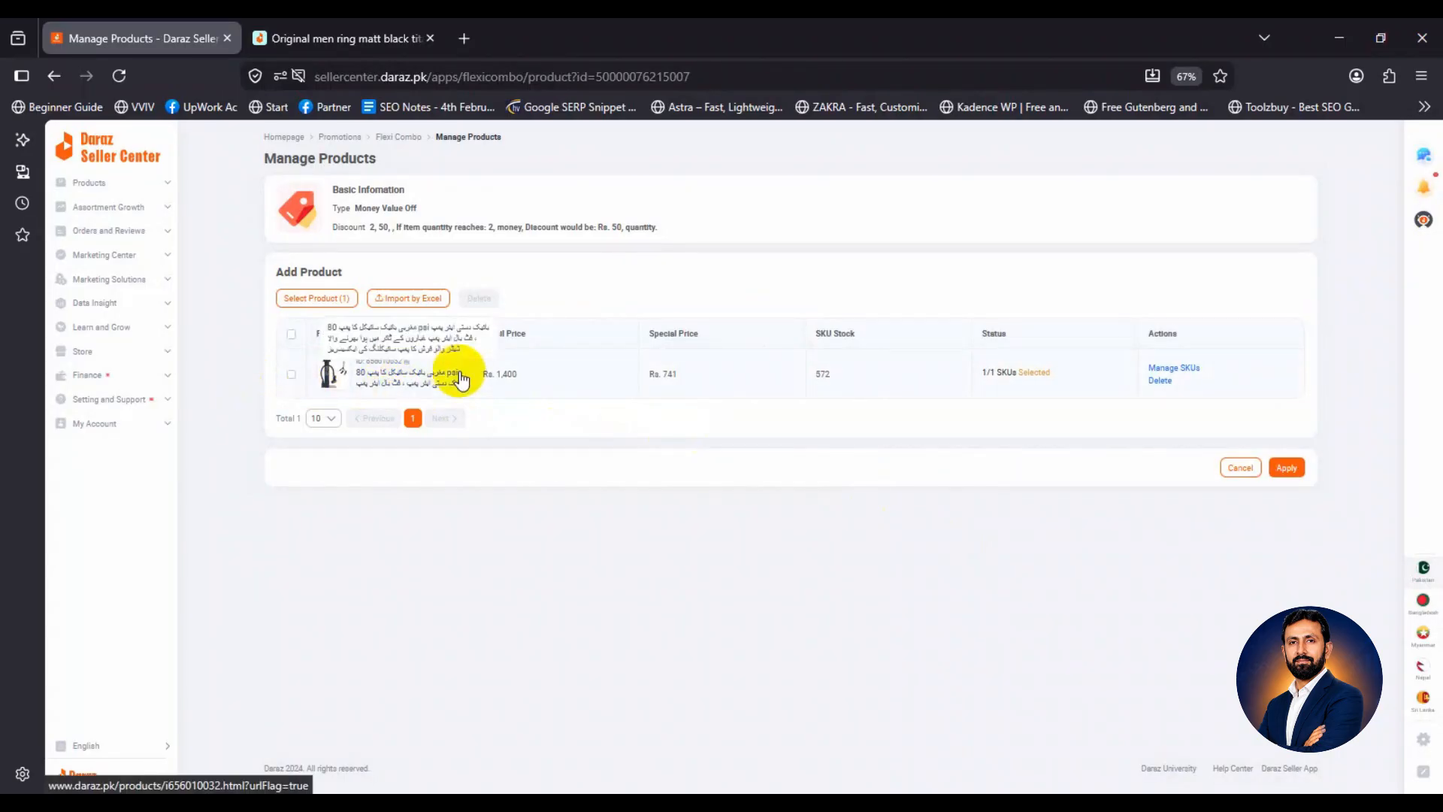
{"action": "left_click", "coordinate": [1288, 469]}
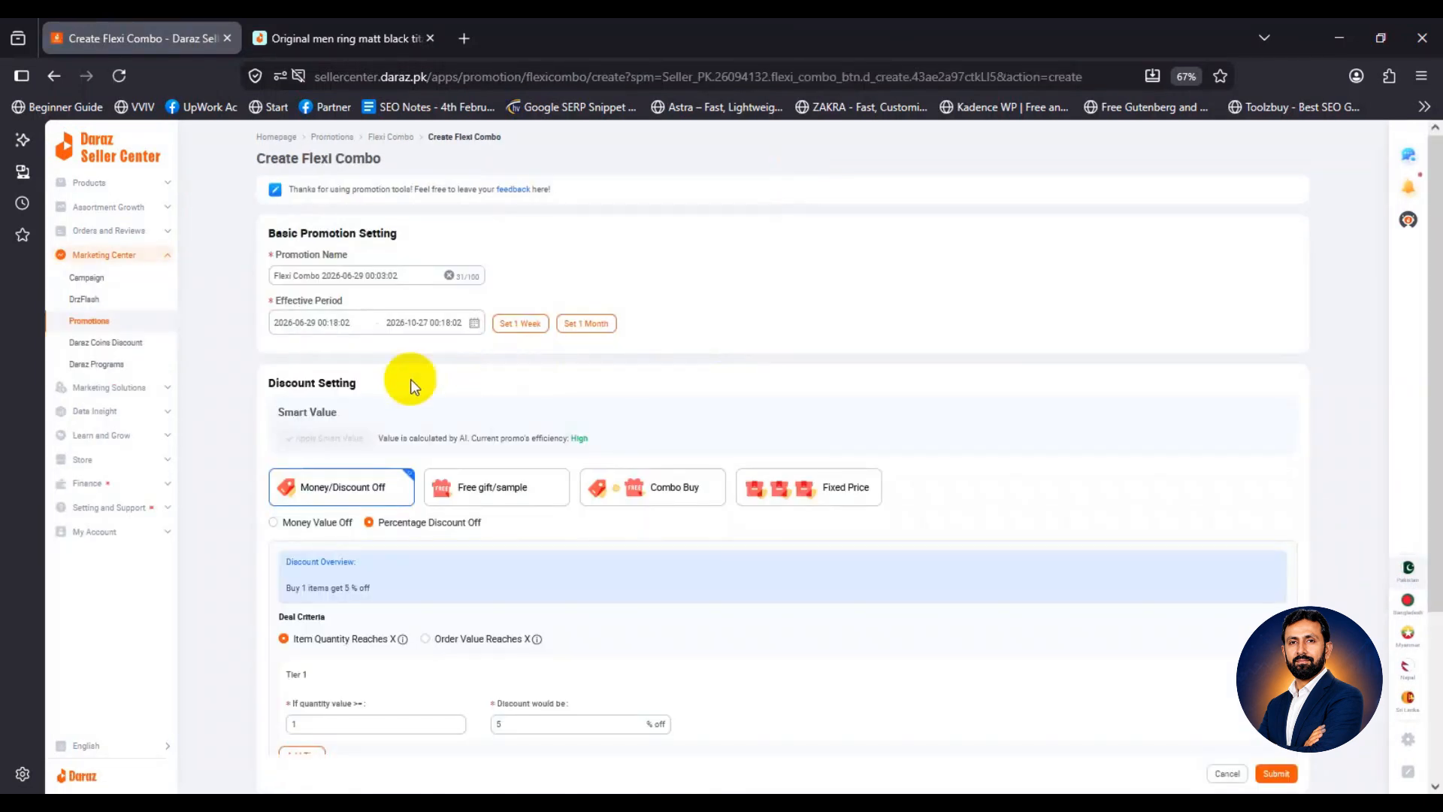
Set the new Flexi Combo to the Free gift/sample type, with free shipping for the gift and Stackable Discount both set to No.
{"action": "scroll", "coordinate": [224, 439], "scroll_direction": "down", "scroll_amount": 2}
{"action": "scroll", "coordinate": [223, 440], "scroll_direction": "up", "scroll_amount": 1}
{"action": "scroll", "coordinate": [224, 440], "scroll_direction": "down", "scroll_amount": 2}
{"action": "left_click", "coordinate": [484, 359]}
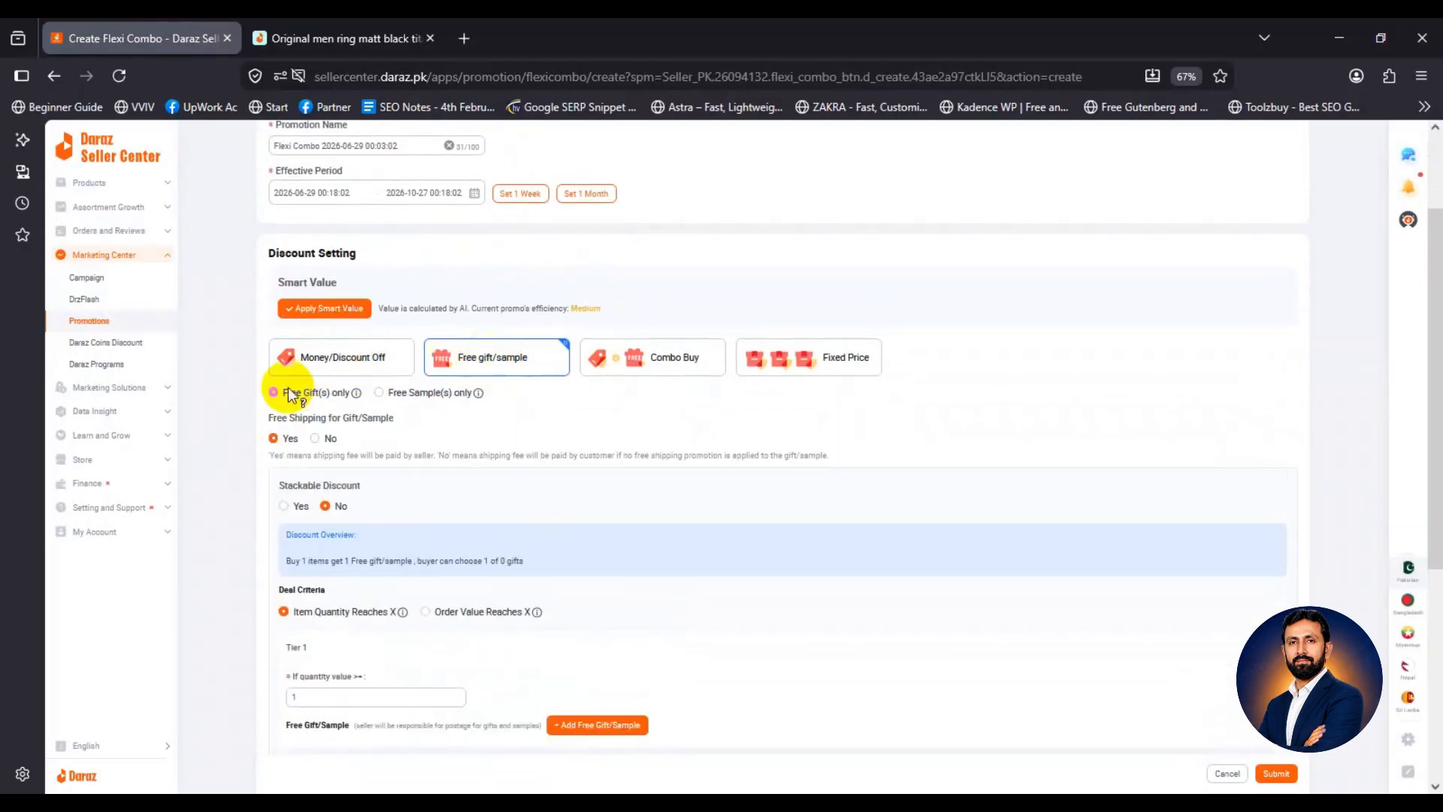
{"action": "scroll", "coordinate": [216, 425], "scroll_direction": "down", "scroll_amount": 3}
{"action": "left_click", "coordinate": [315, 243]}
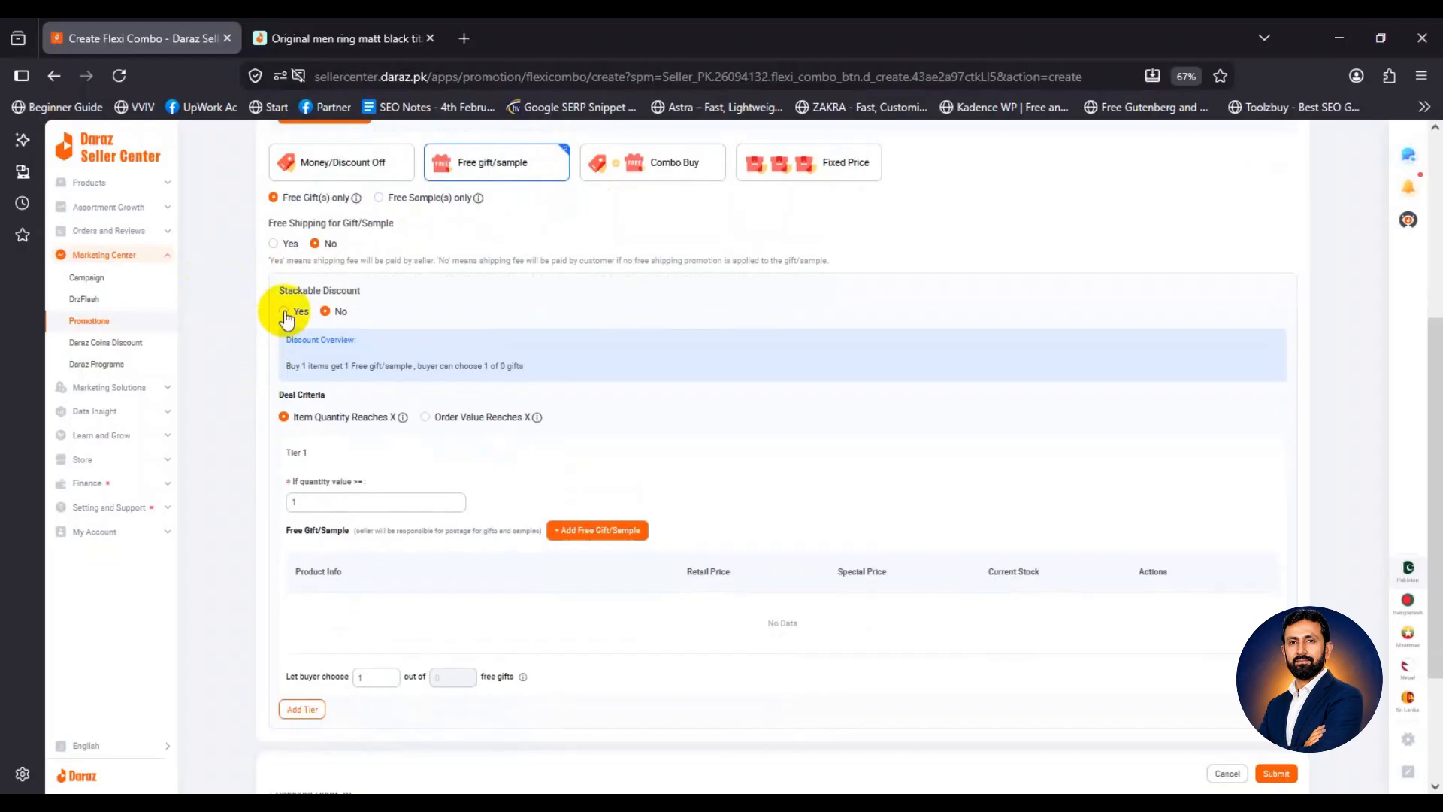
{"action": "left_click", "coordinate": [285, 313]}
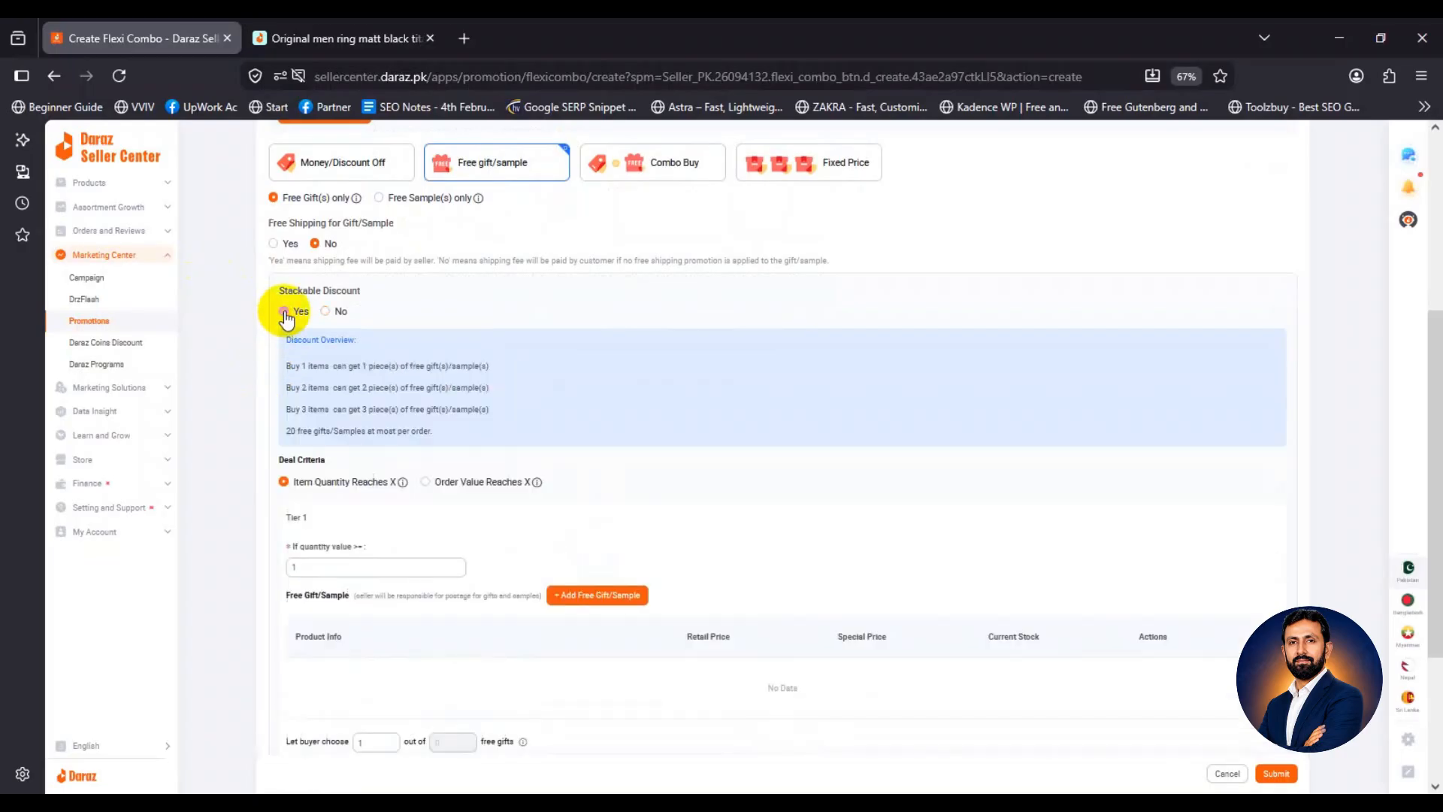
{"action": "left_click", "coordinate": [325, 312]}
Set the tier 1 quantity for the free gift to 3.
{"action": "scroll", "coordinate": [233, 394], "scroll_direction": "down", "scroll_amount": 1}
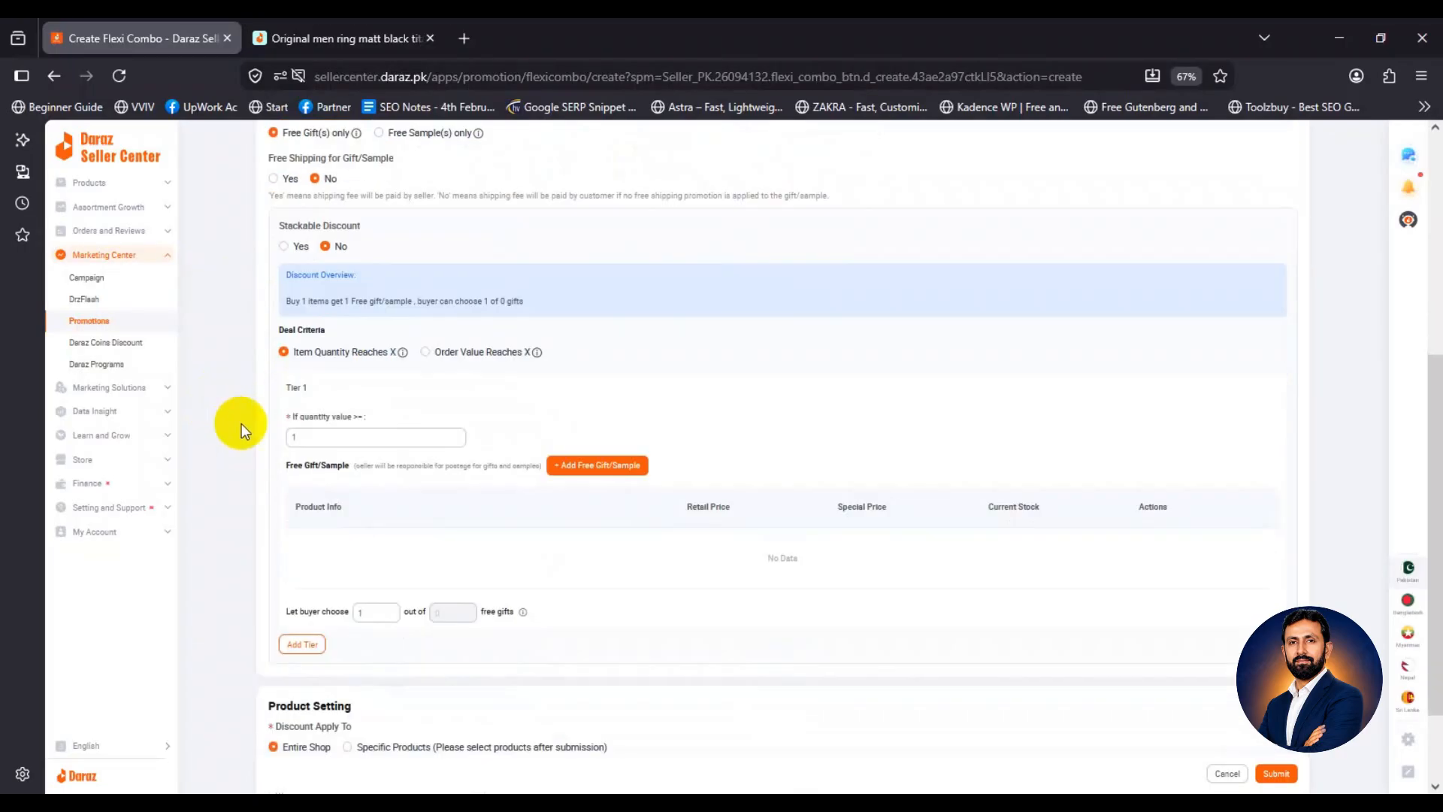
{"action": "left_click", "coordinate": [299, 437]}
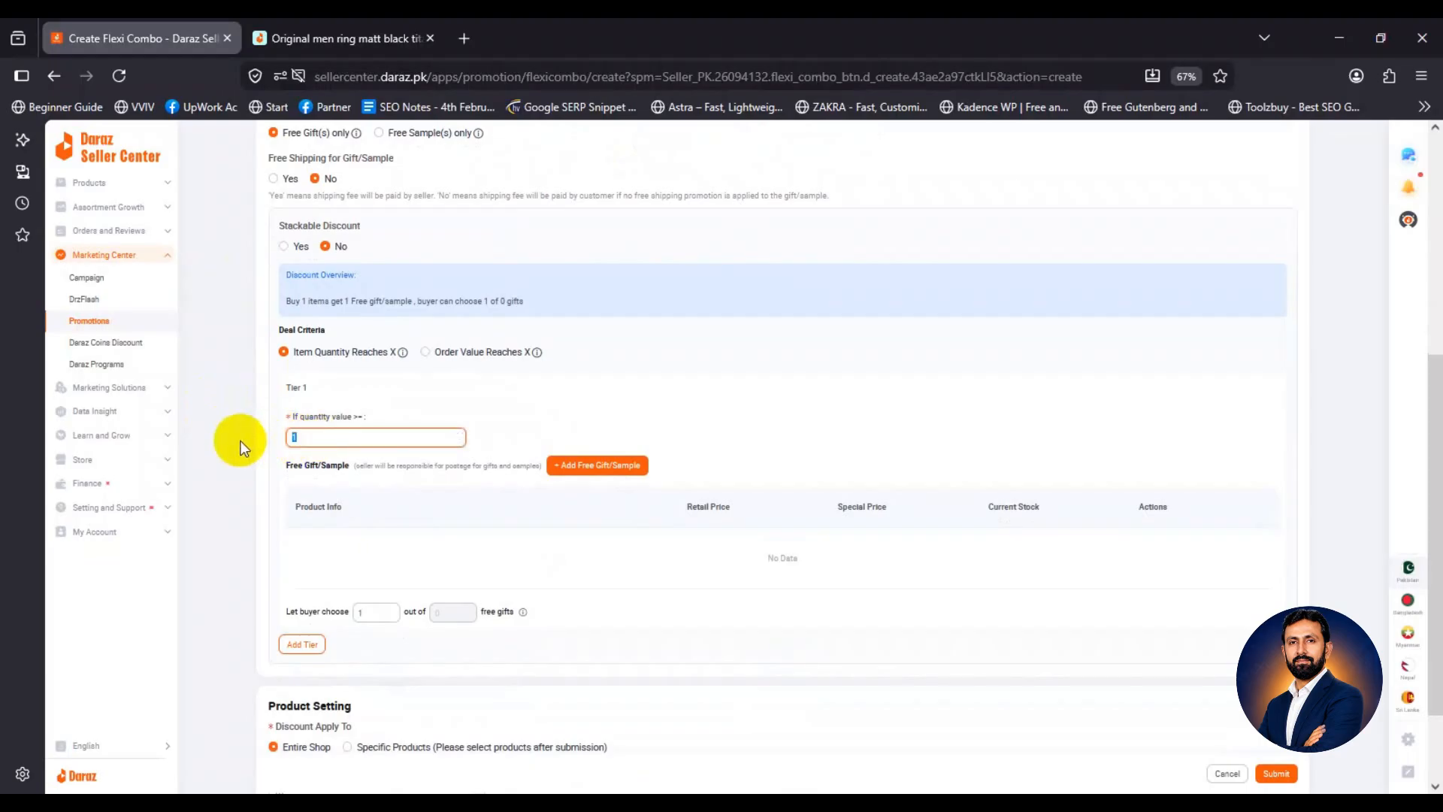
{"action": "type", "text": "3"}
{"action": "left_click", "coordinate": [230, 449]}
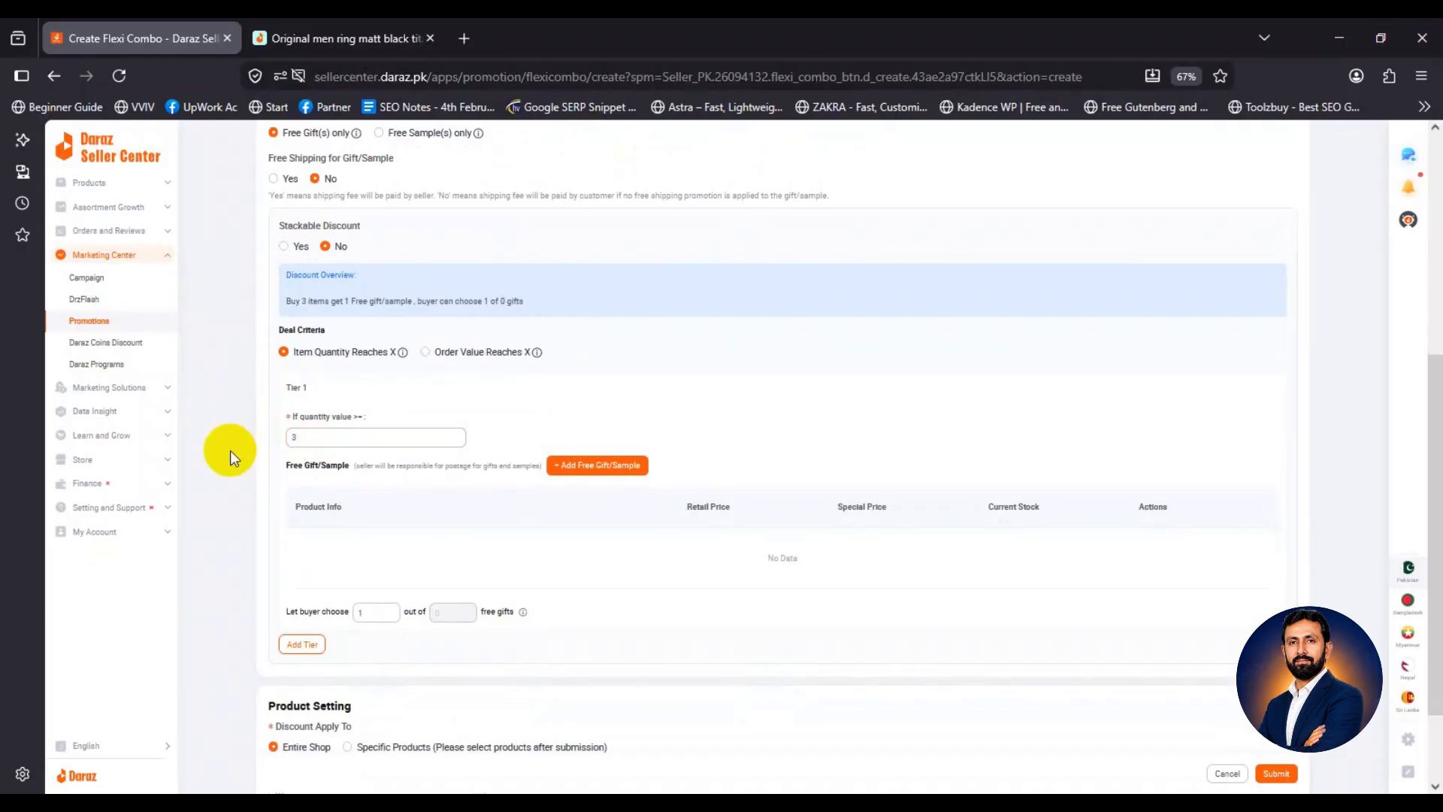
Open the free gift selection for tier 1, show 20 products per page, and go to page 2.
{"action": "scroll", "coordinate": [233, 451], "scroll_direction": "down", "scroll_amount": 2}
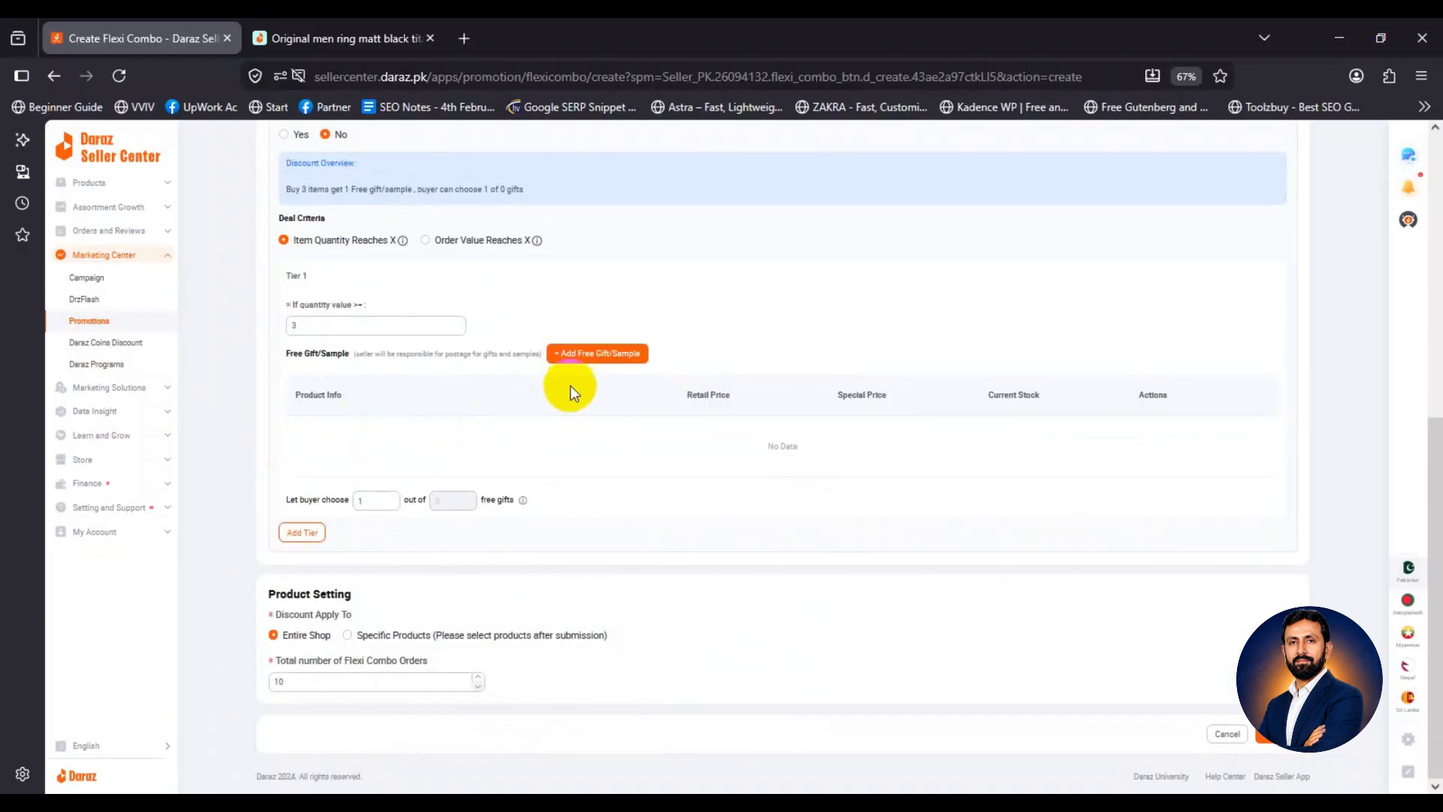
{"action": "left_click", "coordinate": [593, 355]}
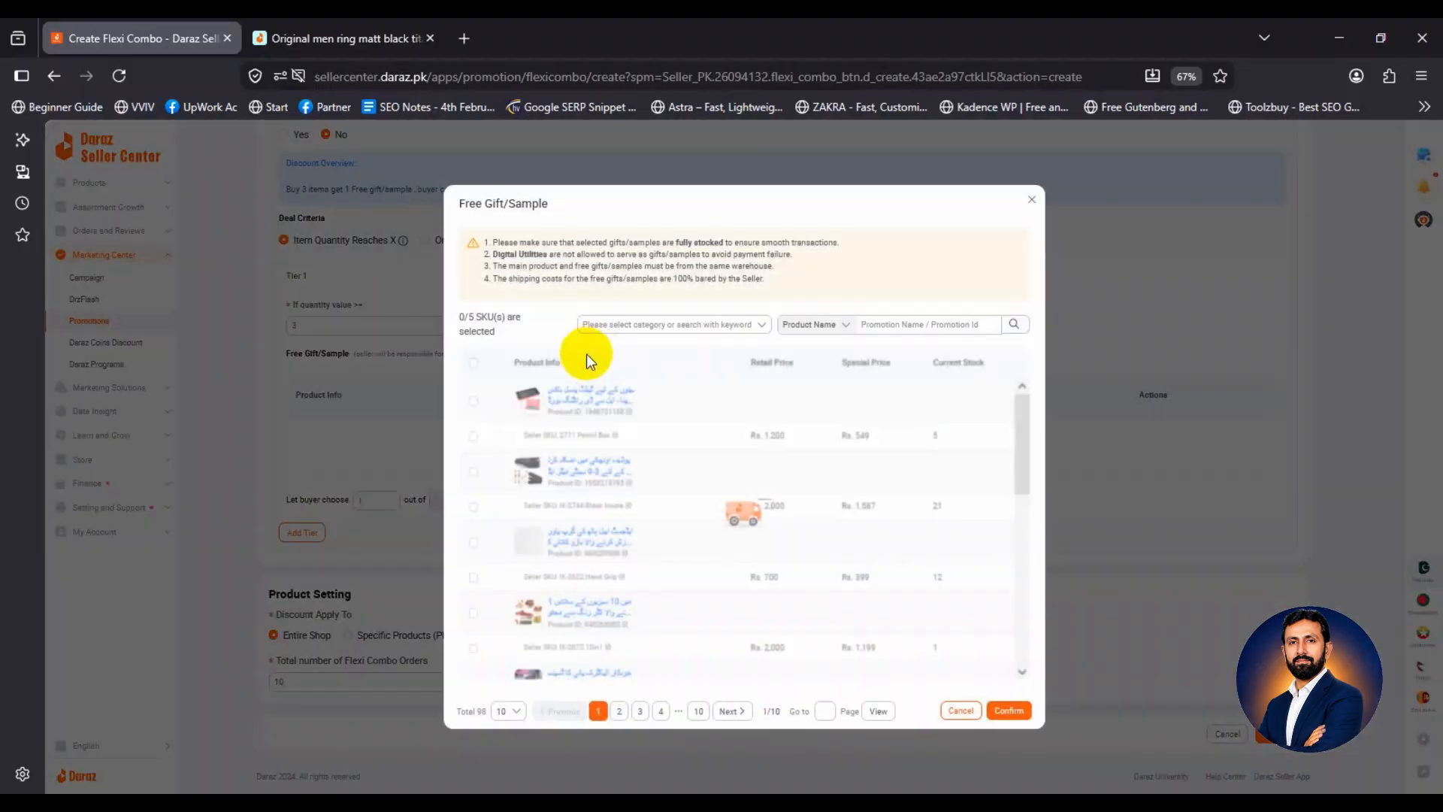
{"action": "scroll", "coordinate": [593, 453], "scroll_direction": "down", "scroll_amount": 1}
{"action": "scroll", "coordinate": [592, 453], "scroll_direction": "down", "scroll_amount": 5}
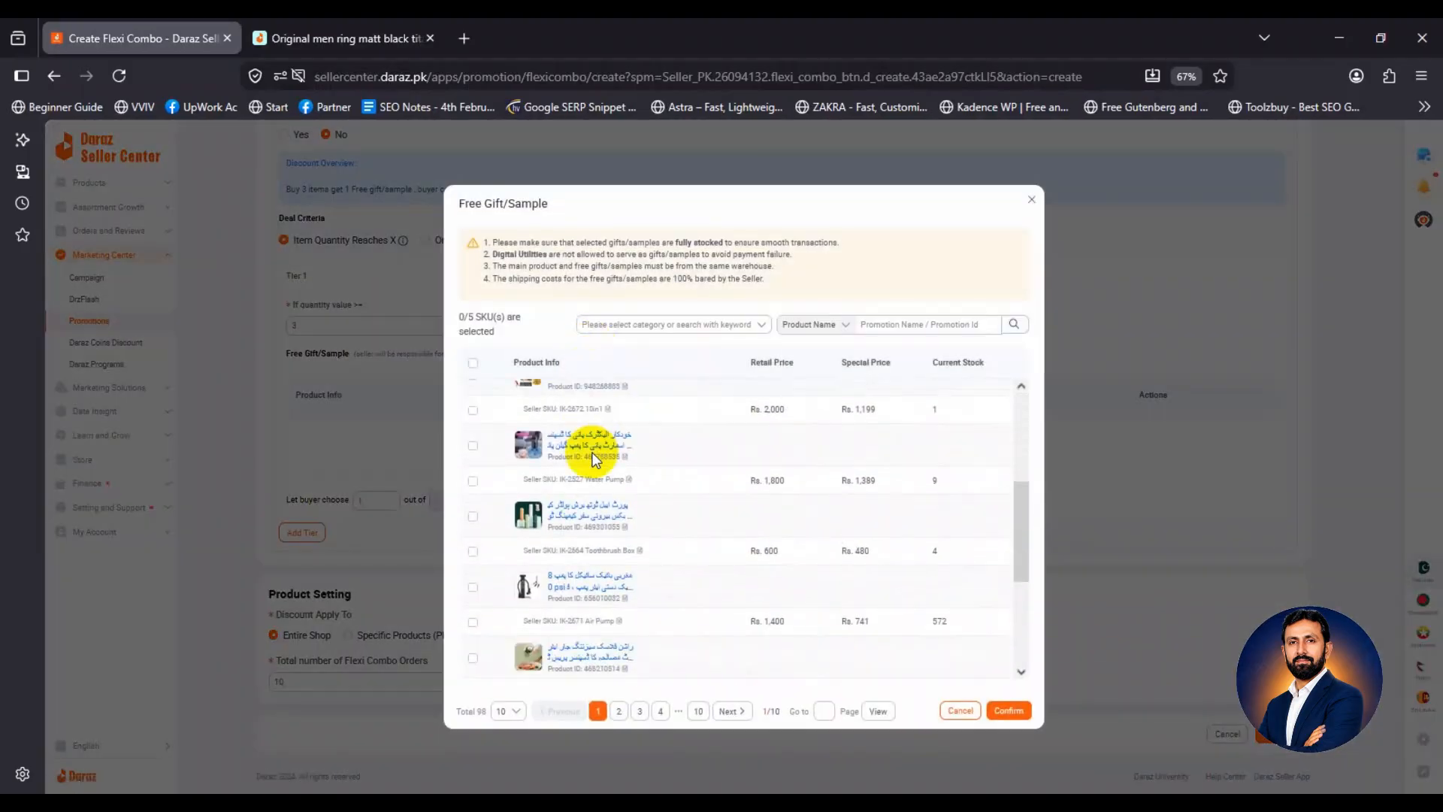
{"action": "scroll", "coordinate": [593, 459], "scroll_direction": "down", "scroll_amount": 1}
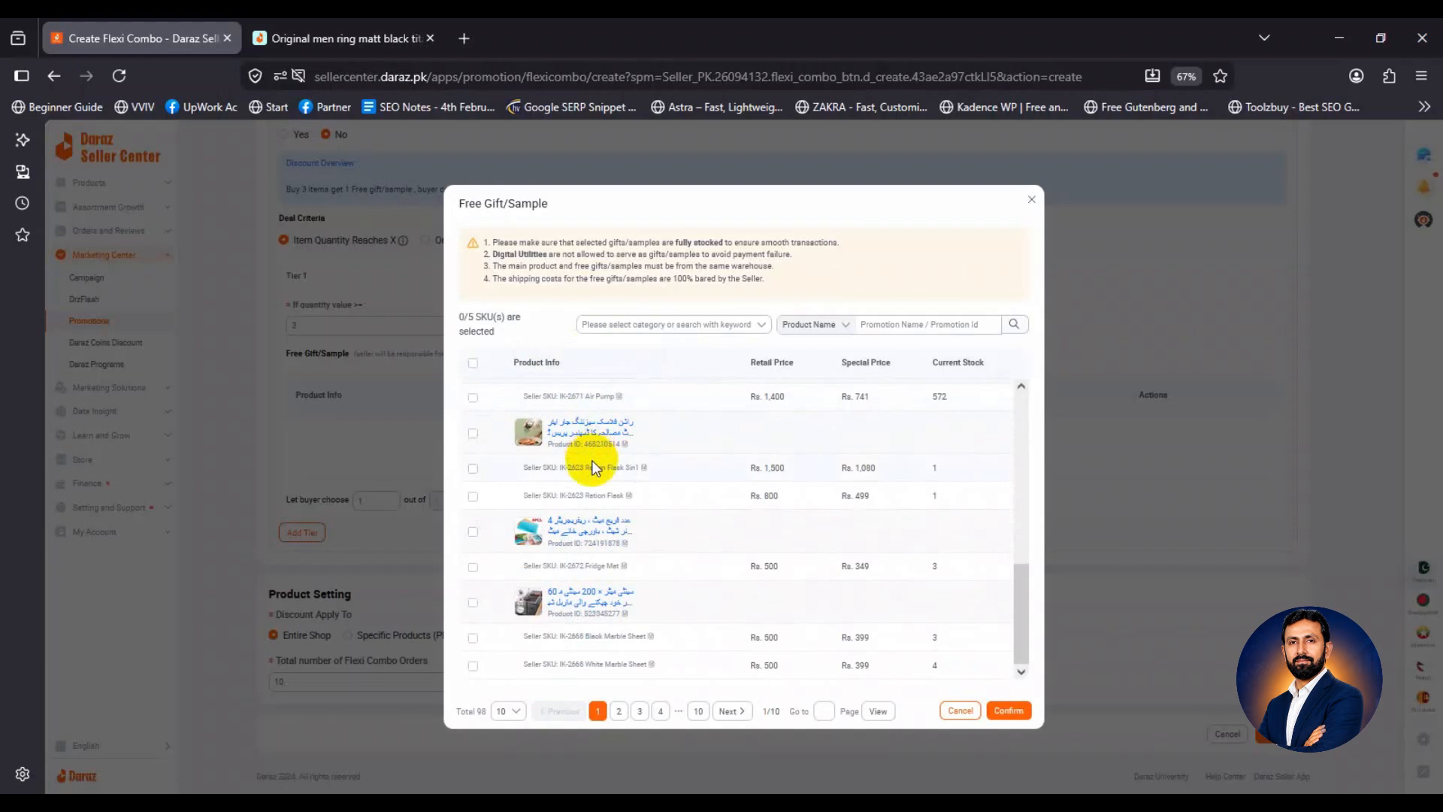
{"action": "left_click", "coordinate": [515, 718]}
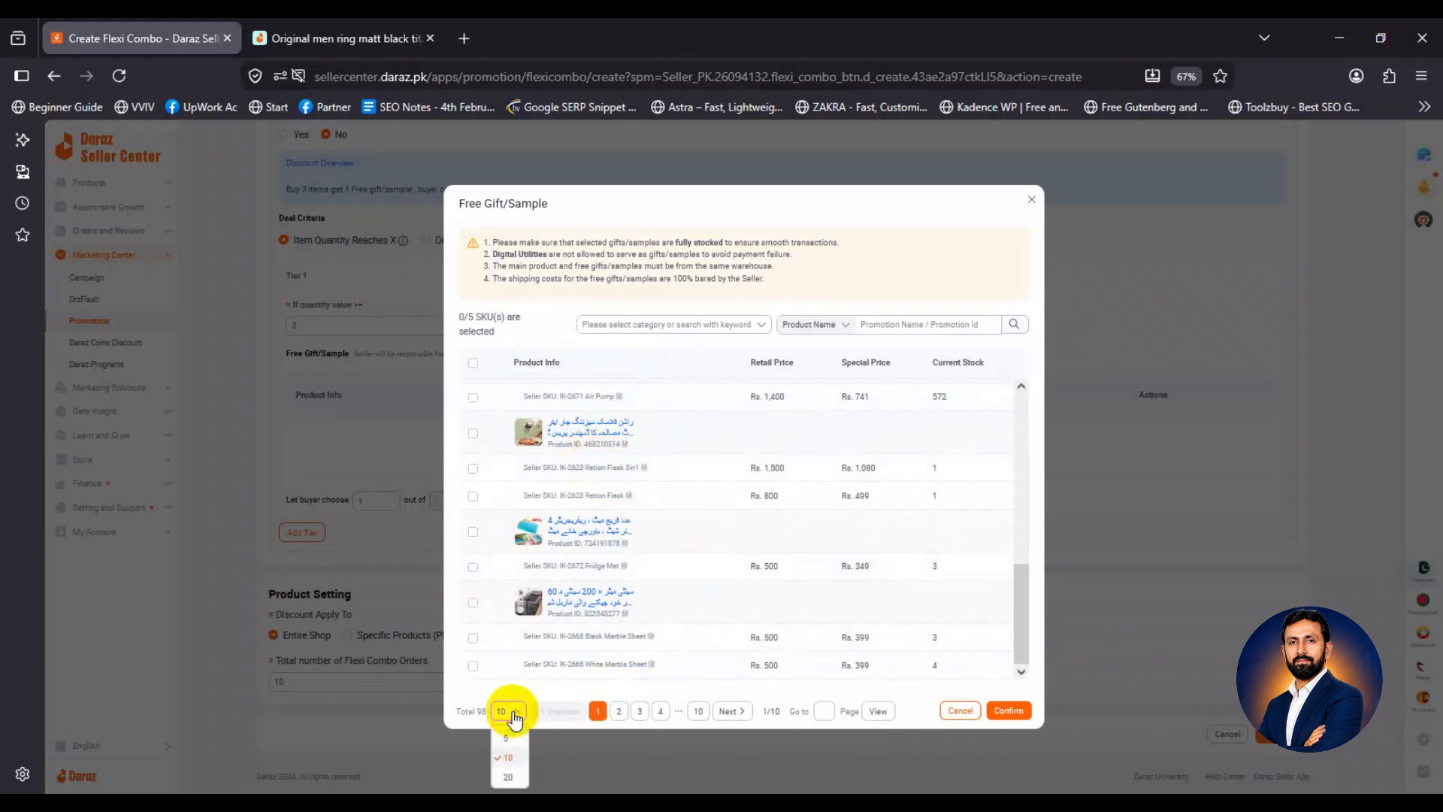
{"action": "left_click", "coordinate": [506, 774]}
{"action": "scroll", "coordinate": [627, 552], "scroll_direction": "down", "scroll_amount": 5}
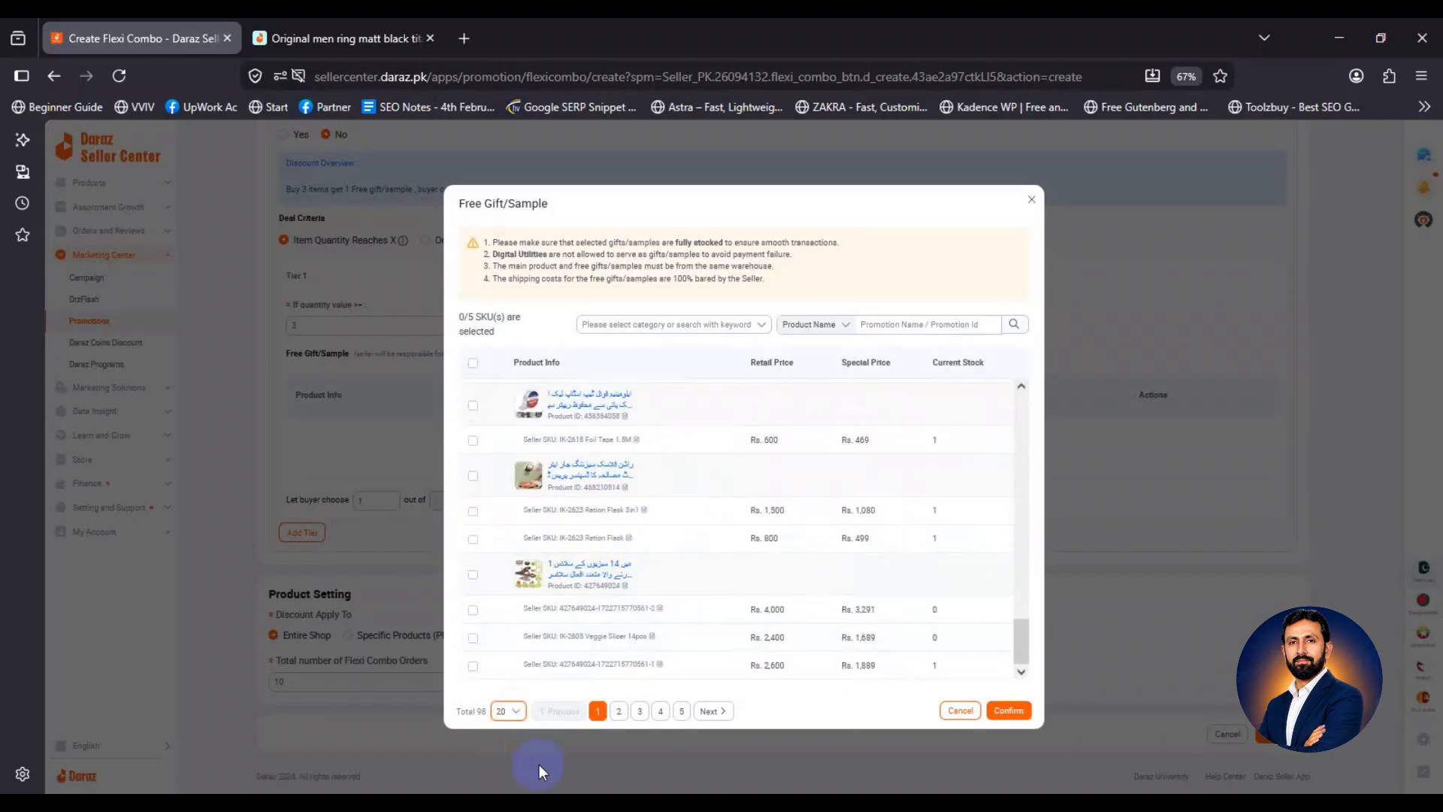
{"action": "left_click", "coordinate": [619, 712]}
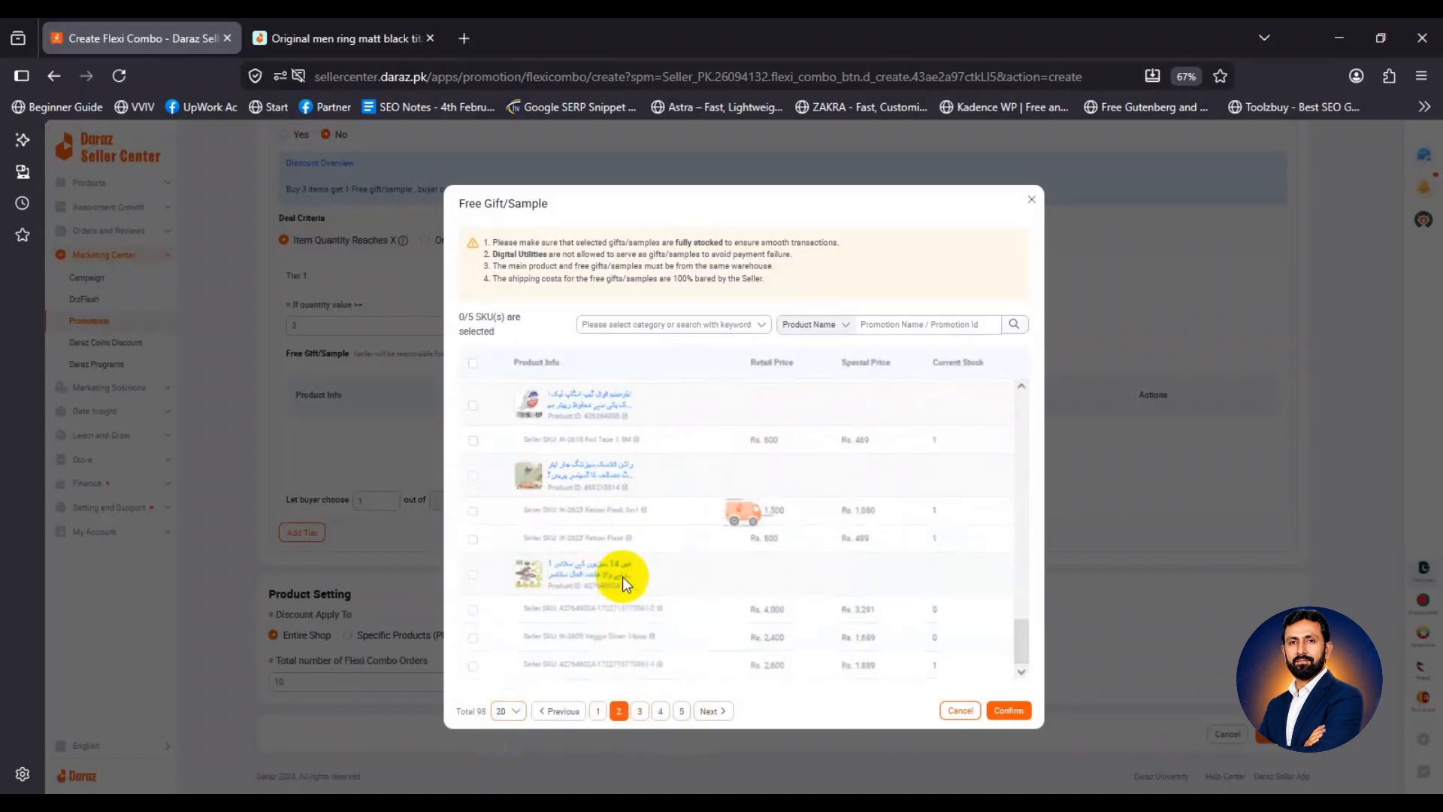
Add the Rs. 300 tissue soap as the free gift for tier 1.
{"action": "scroll", "coordinate": [595, 544], "scroll_direction": "up", "scroll_amount": 10}
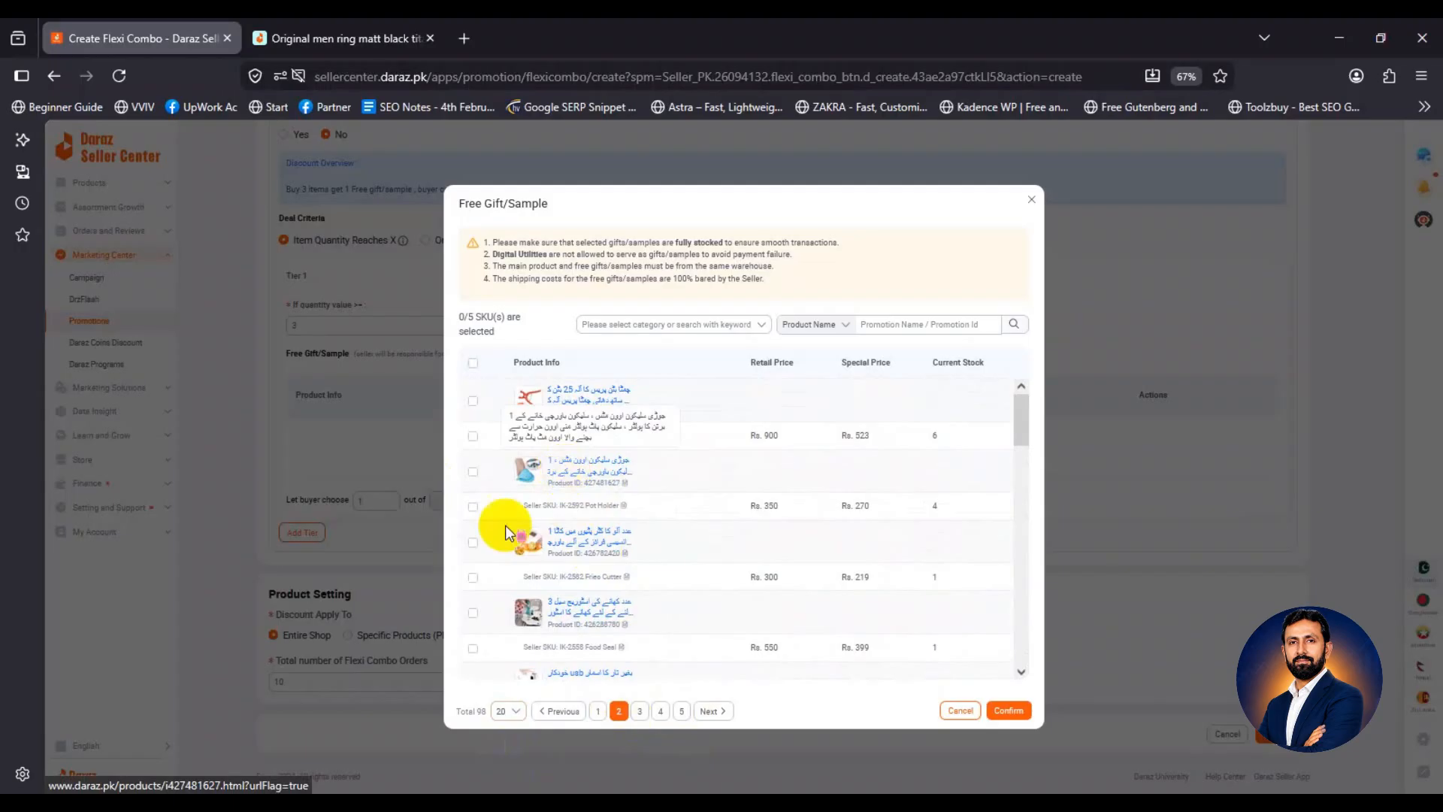
{"action": "scroll", "coordinate": [471, 552], "scroll_direction": "down", "scroll_amount": 5}
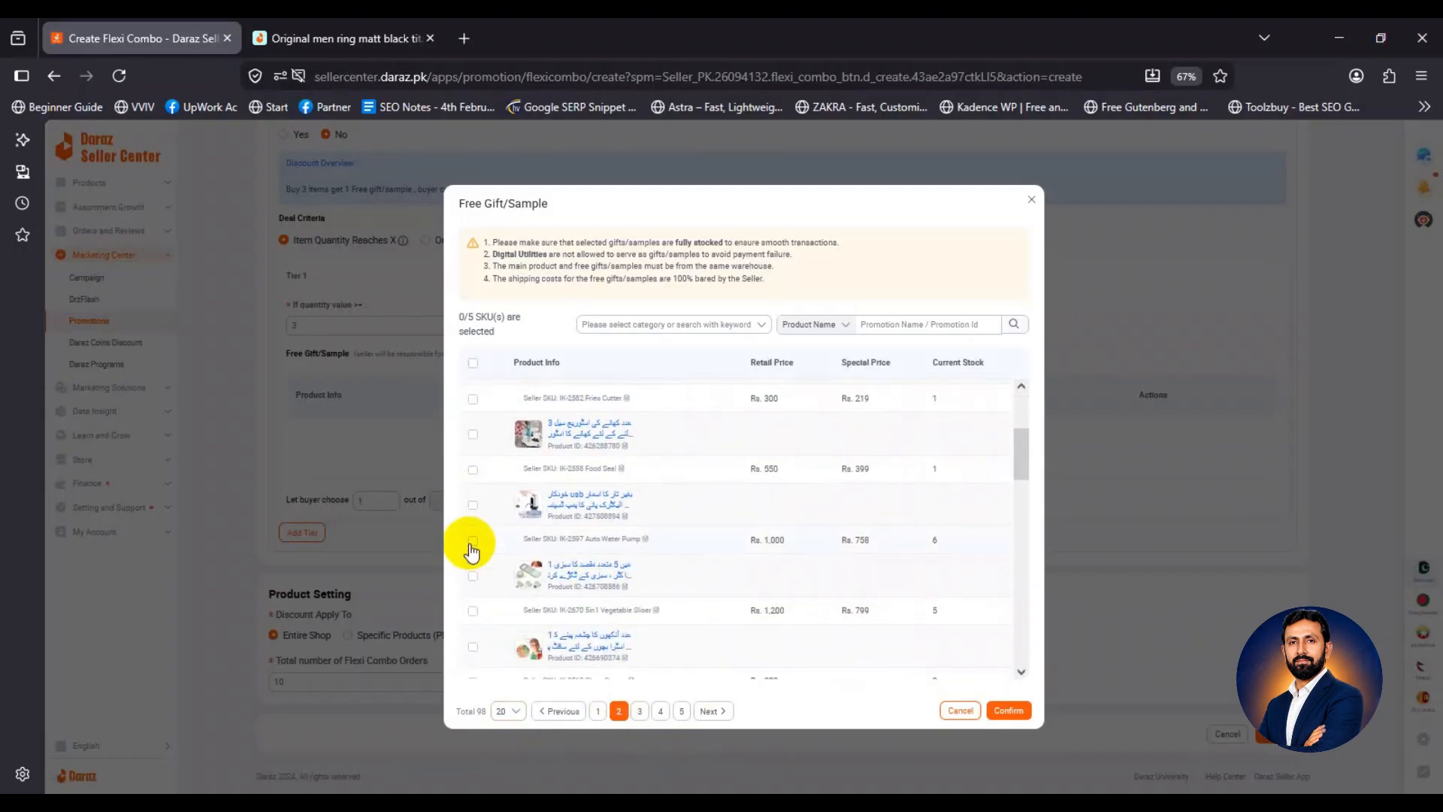
{"action": "scroll", "coordinate": [471, 551], "scroll_direction": "down", "scroll_amount": 3}
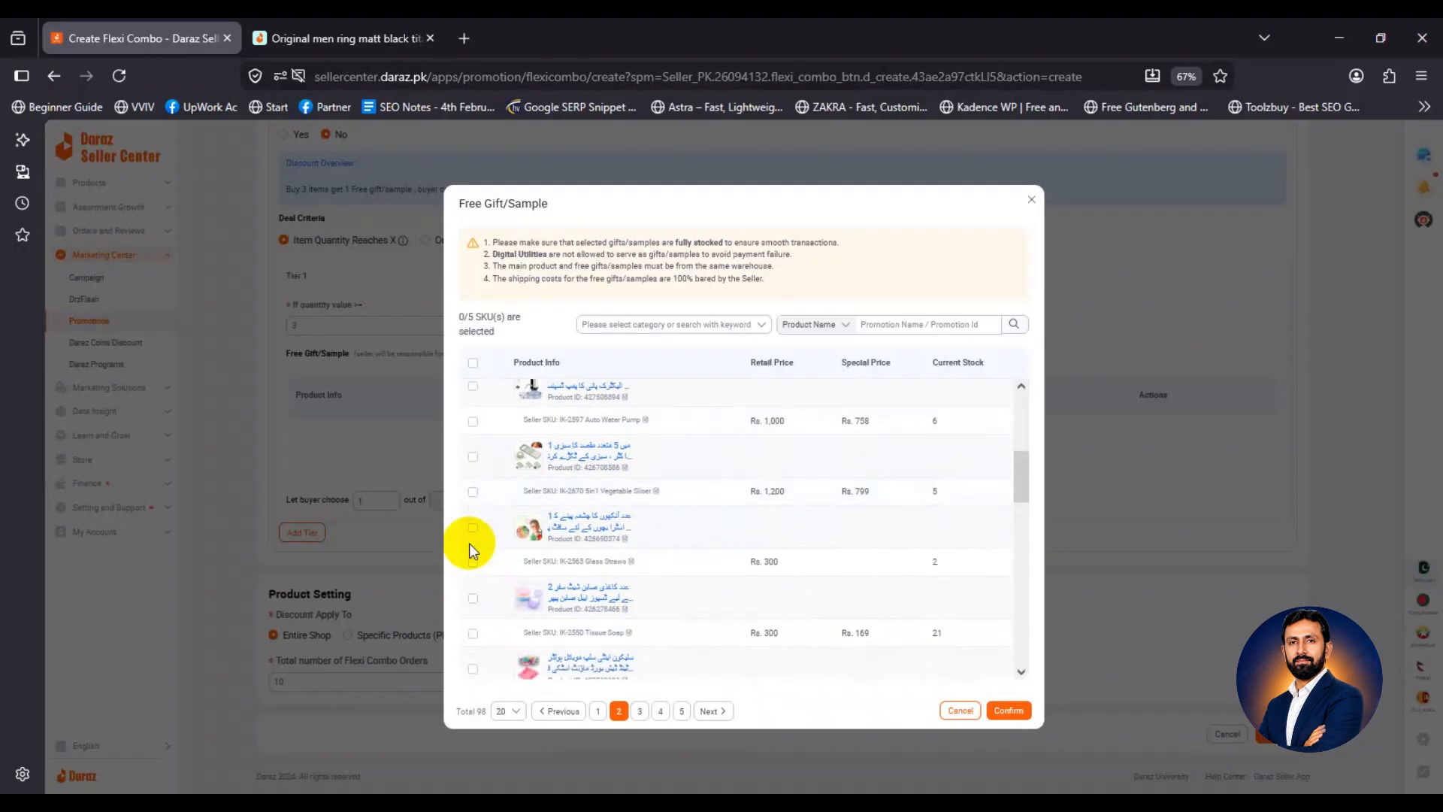
{"action": "scroll", "coordinate": [469, 543], "scroll_direction": "down", "scroll_amount": 3}
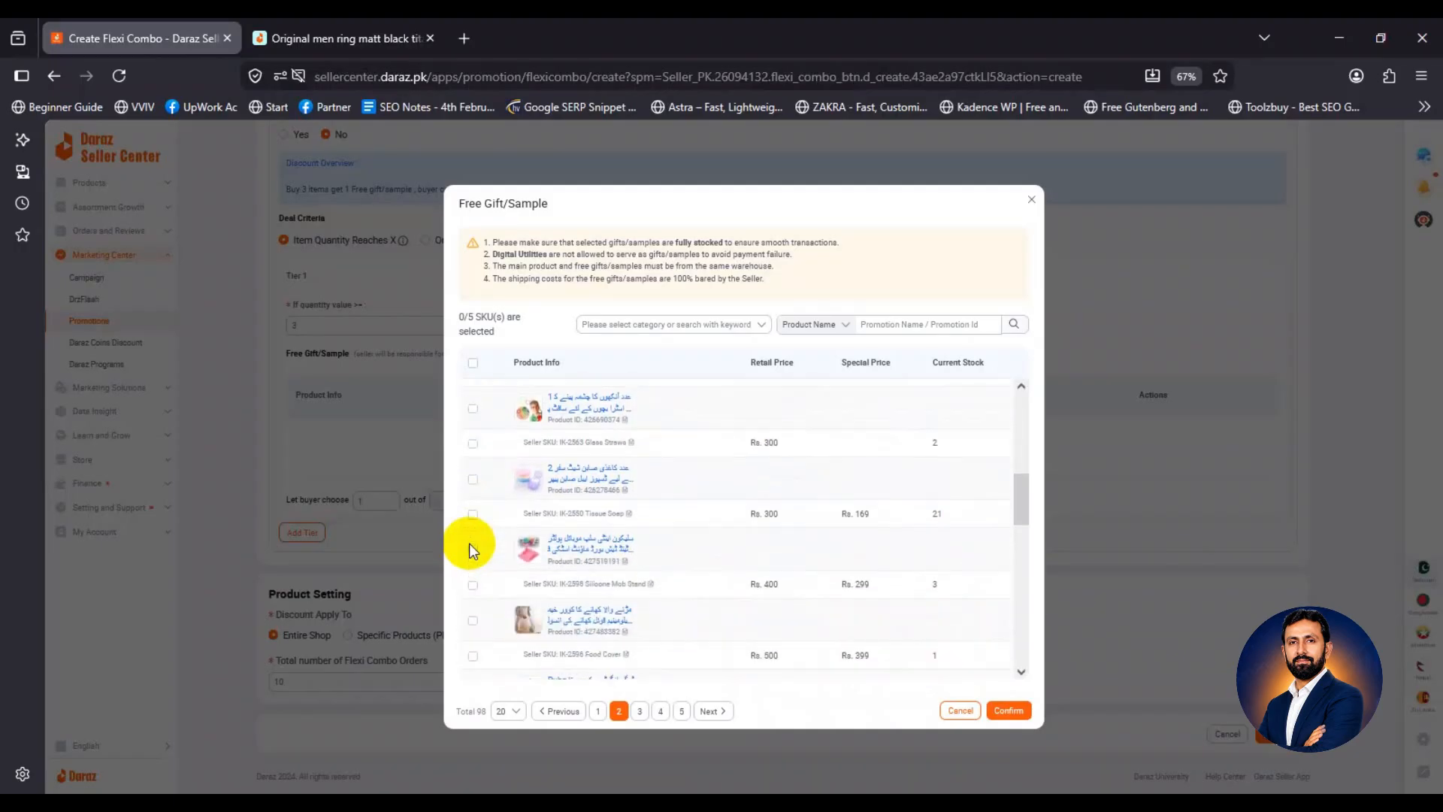
{"action": "left_click", "coordinate": [474, 479]}
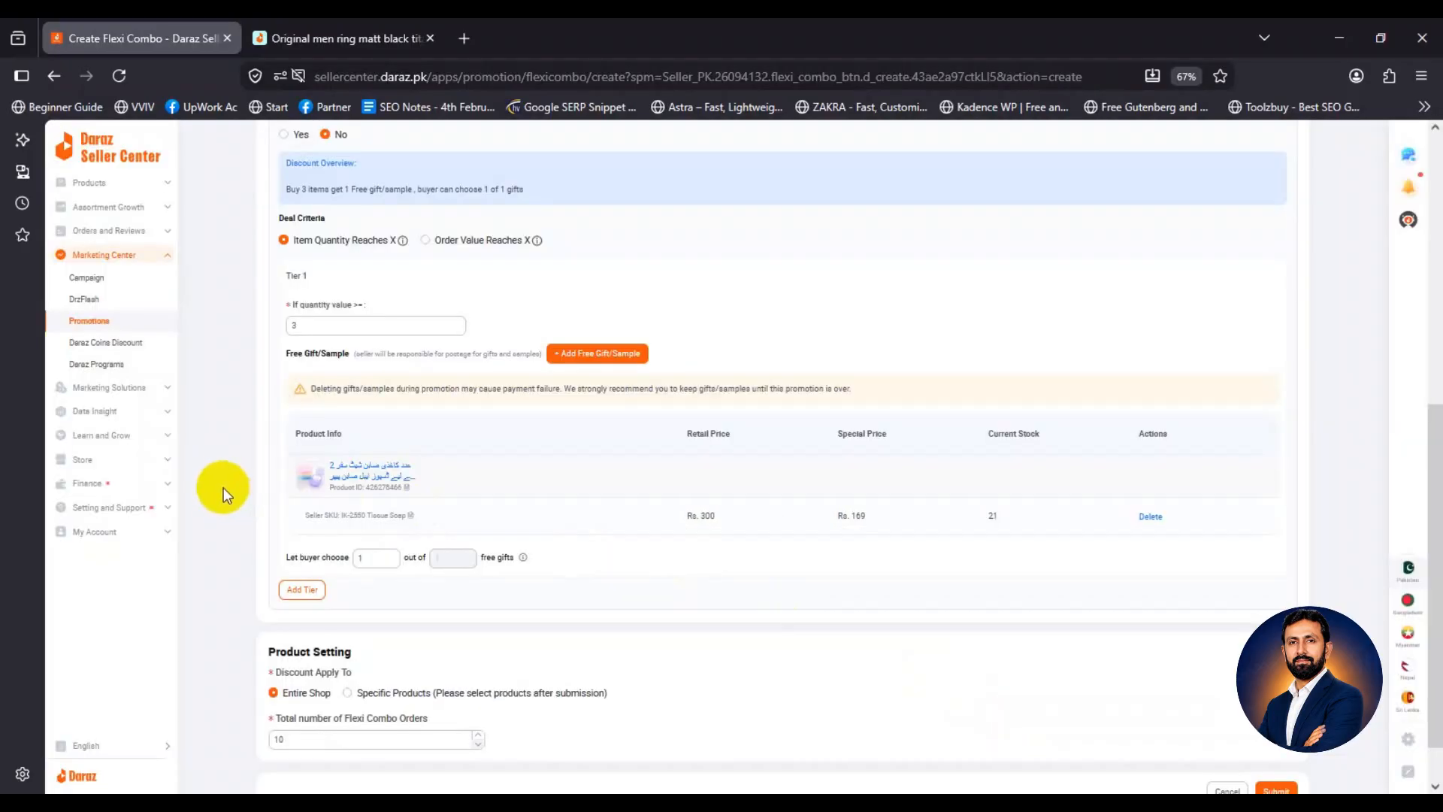
Set the tier 1 quantity required for the free gift to 2.
{"action": "scroll", "coordinate": [216, 424], "scroll_direction": "up", "scroll_amount": 3}
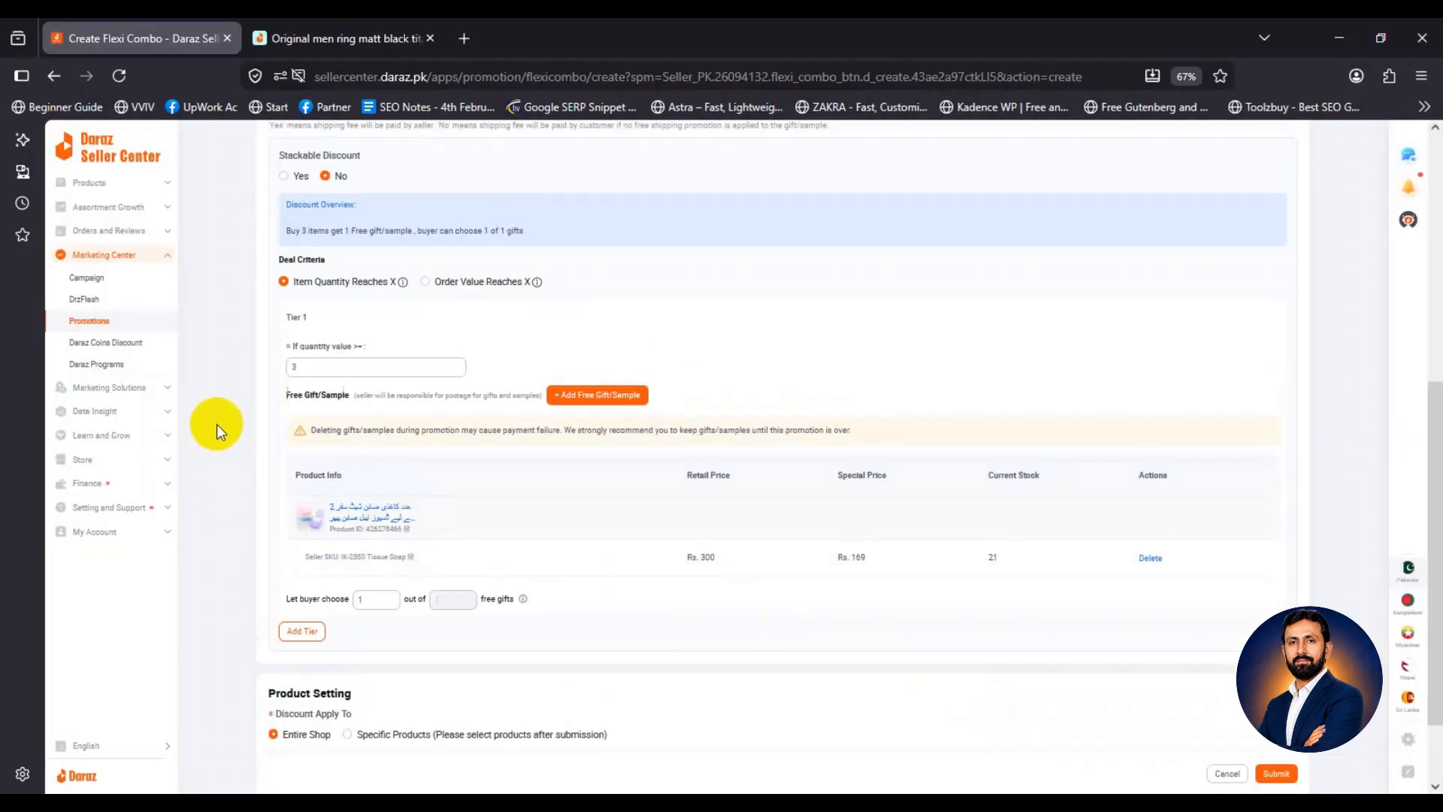
{"action": "double_click", "coordinate": [303, 453]}
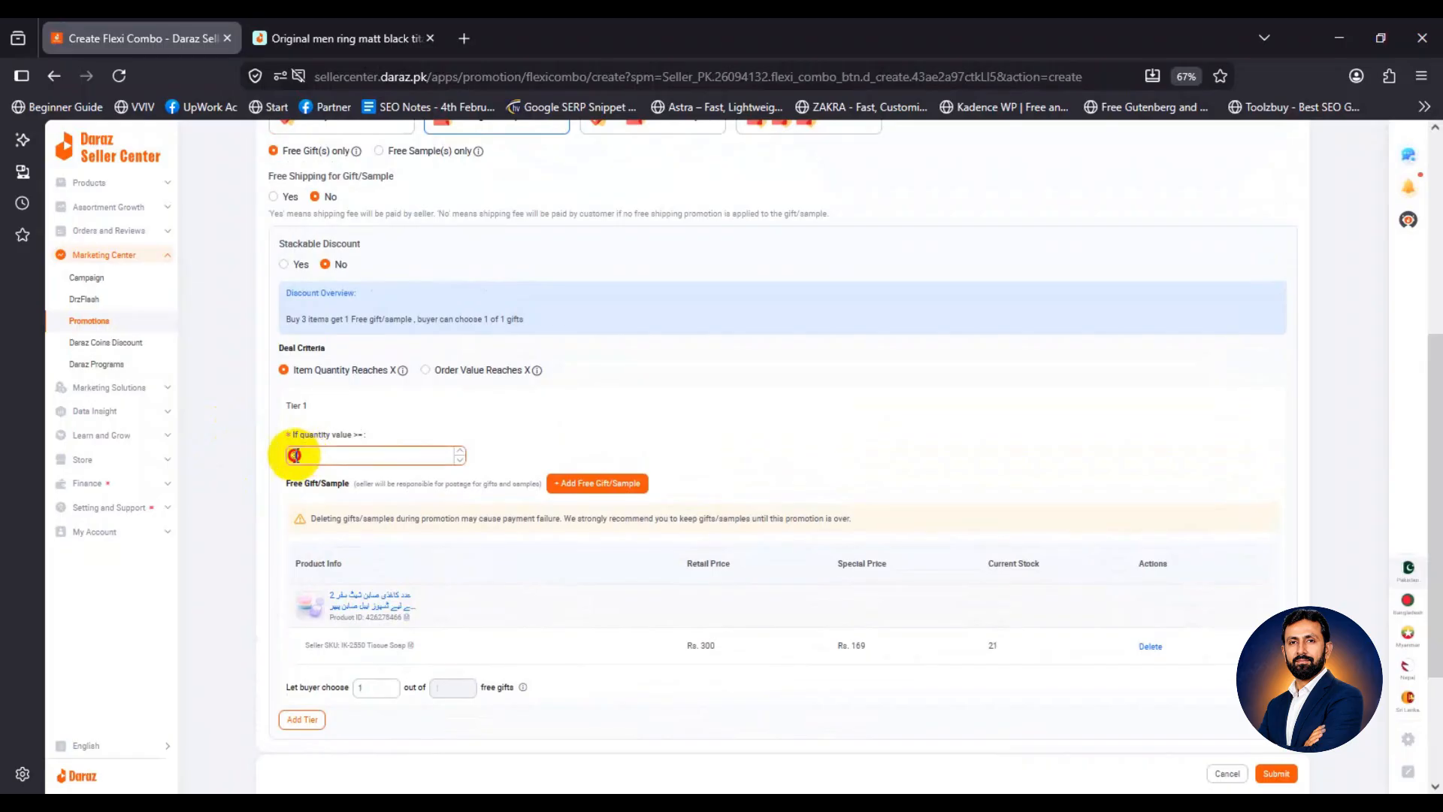
{"action": "type", "text": "2"}
{"action": "left_click", "coordinate": [235, 478]}
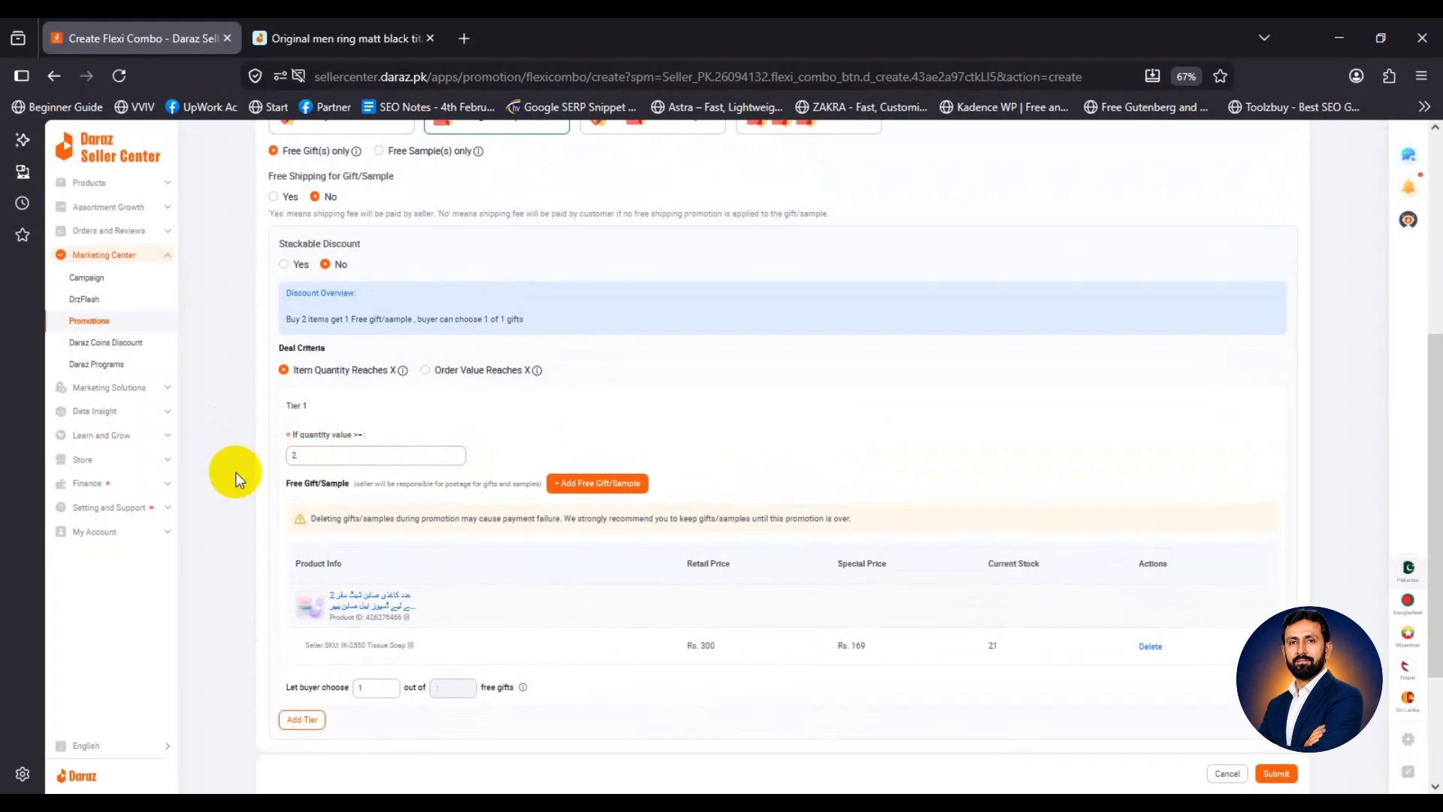
{"action": "scroll", "coordinate": [235, 478], "scroll_direction": "down", "scroll_amount": 3}
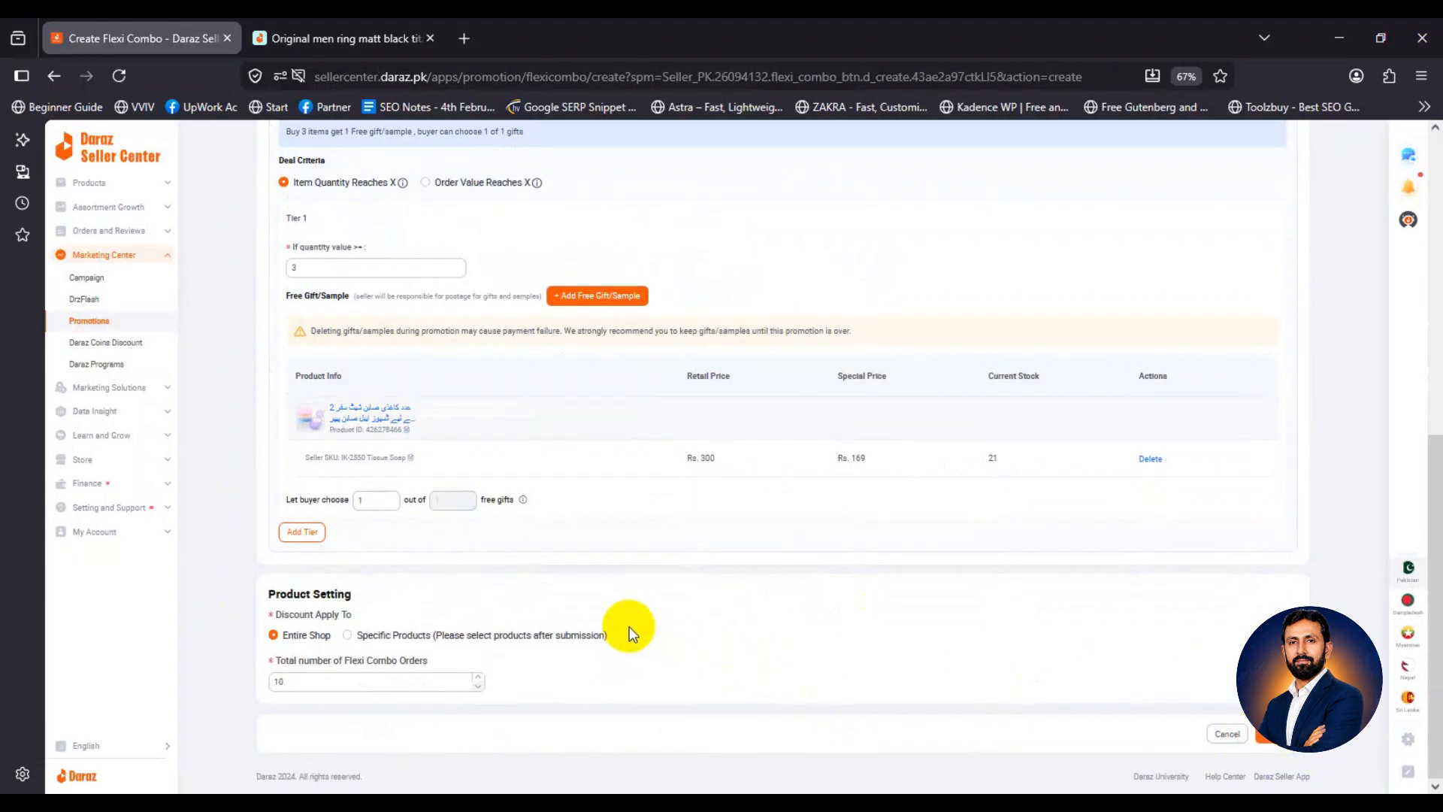
Switch the Flexi Combo to the Combo Buy type and review its discount and free-gift settings.
{"action": "scroll", "coordinate": [629, 625], "scroll_direction": "up", "scroll_amount": 5}
{"action": "scroll", "coordinate": [629, 625], "scroll_direction": "up", "scroll_amount": 1}
{"action": "left_click", "coordinate": [624, 425]}
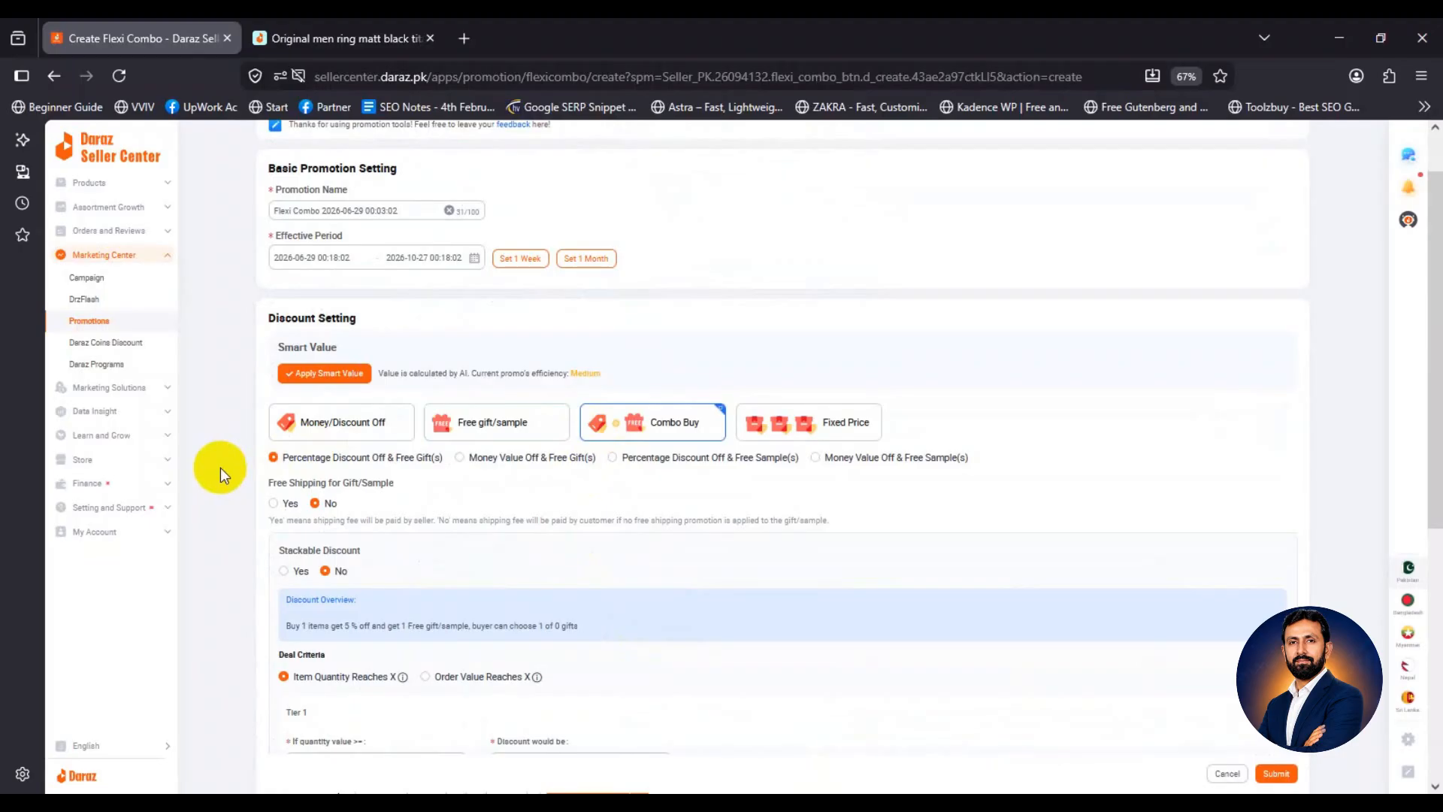
{"action": "scroll", "coordinate": [219, 468], "scroll_direction": "down", "scroll_amount": 2}
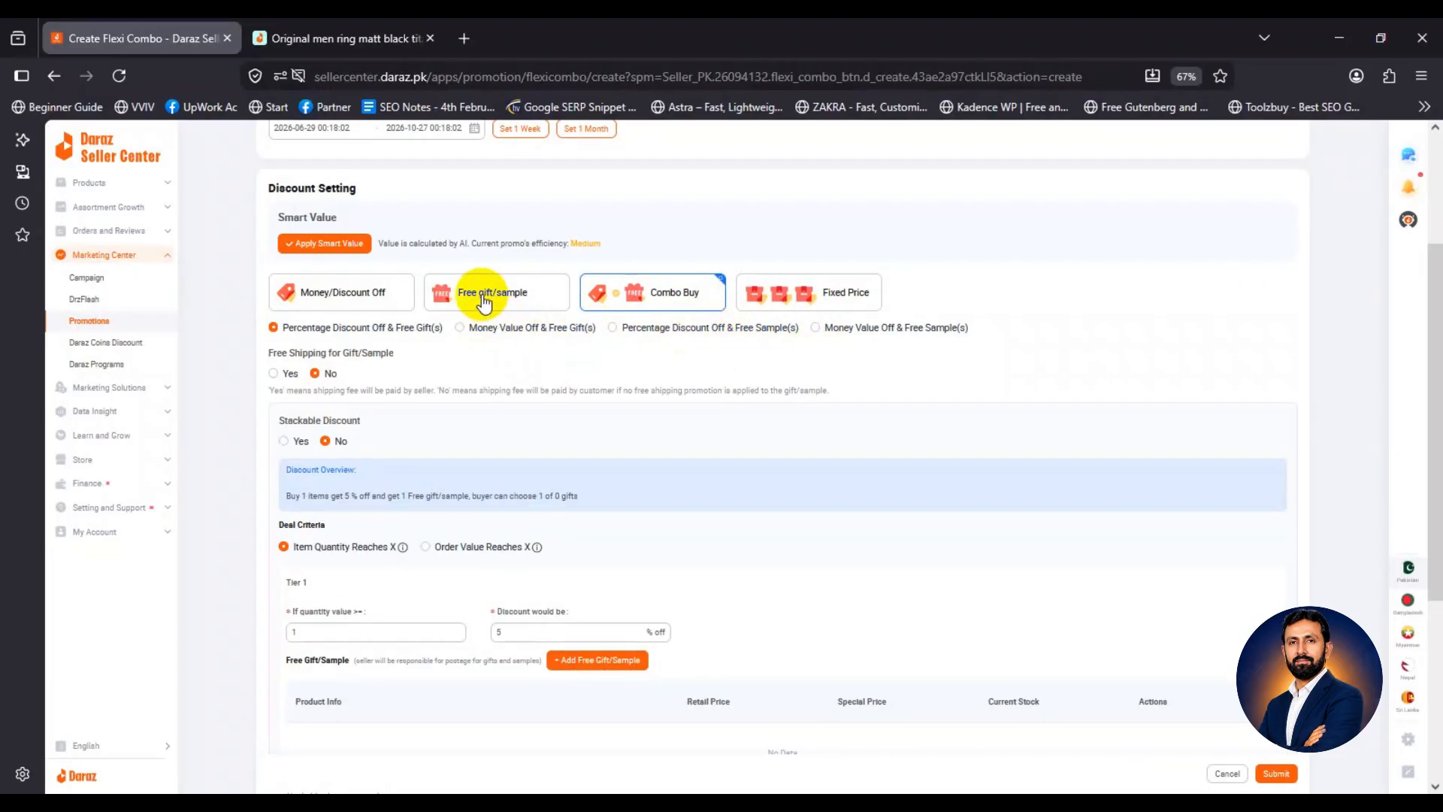
{"action": "scroll", "coordinate": [482, 299], "scroll_direction": "down", "scroll_amount": 4}
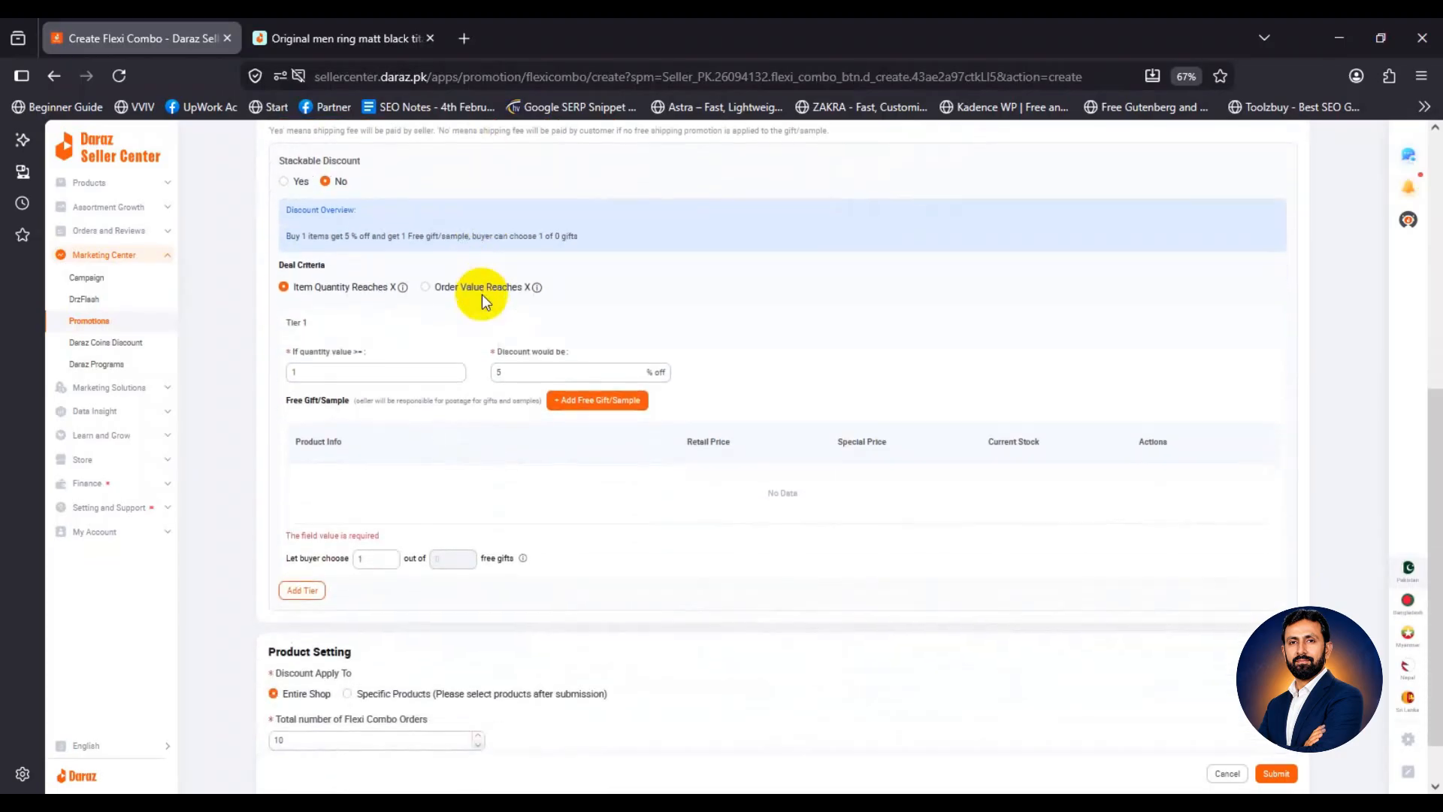
{"action": "scroll", "coordinate": [476, 332], "scroll_direction": "up", "scroll_amount": 4}
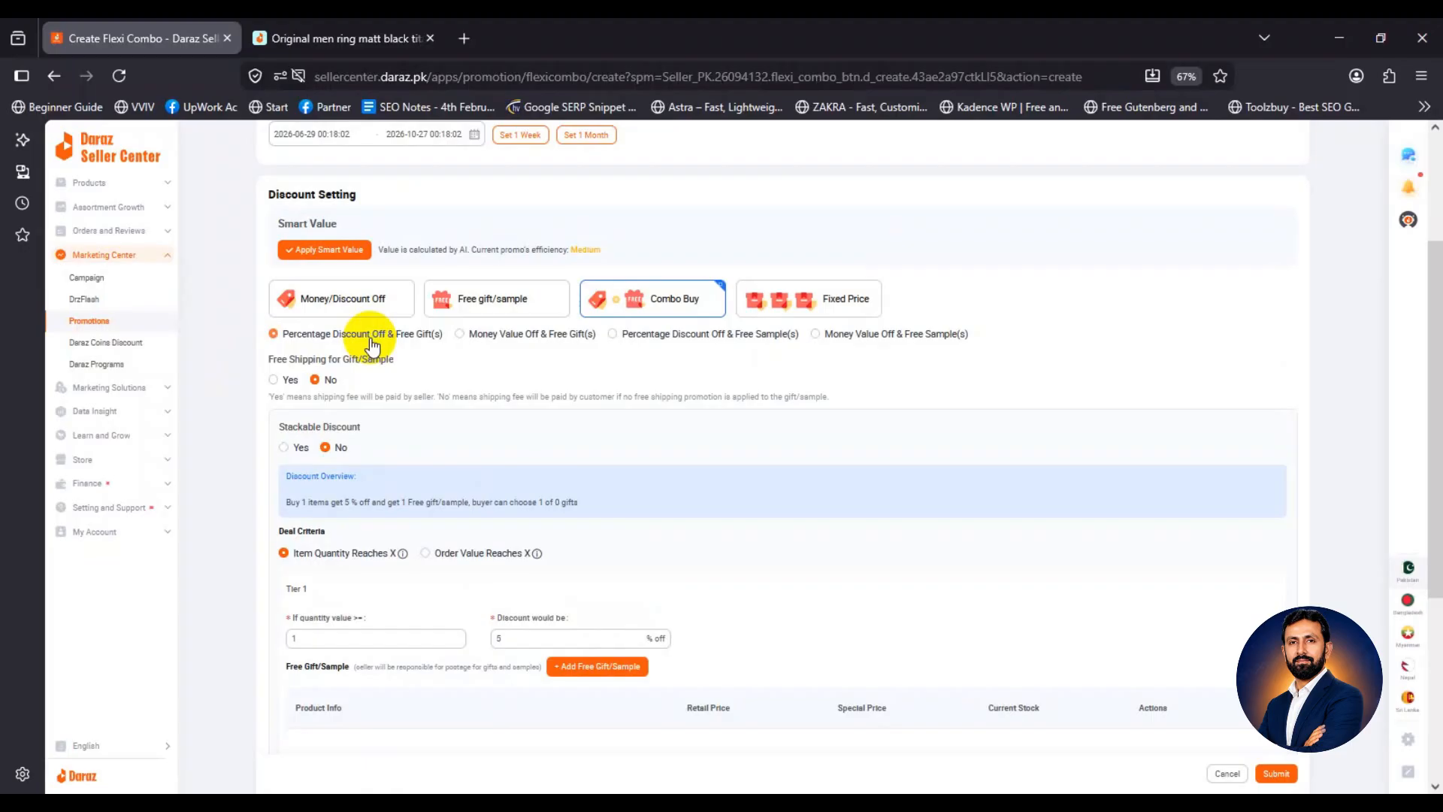
{"action": "scroll", "coordinate": [233, 407], "scroll_direction": "down", "scroll_amount": 2}
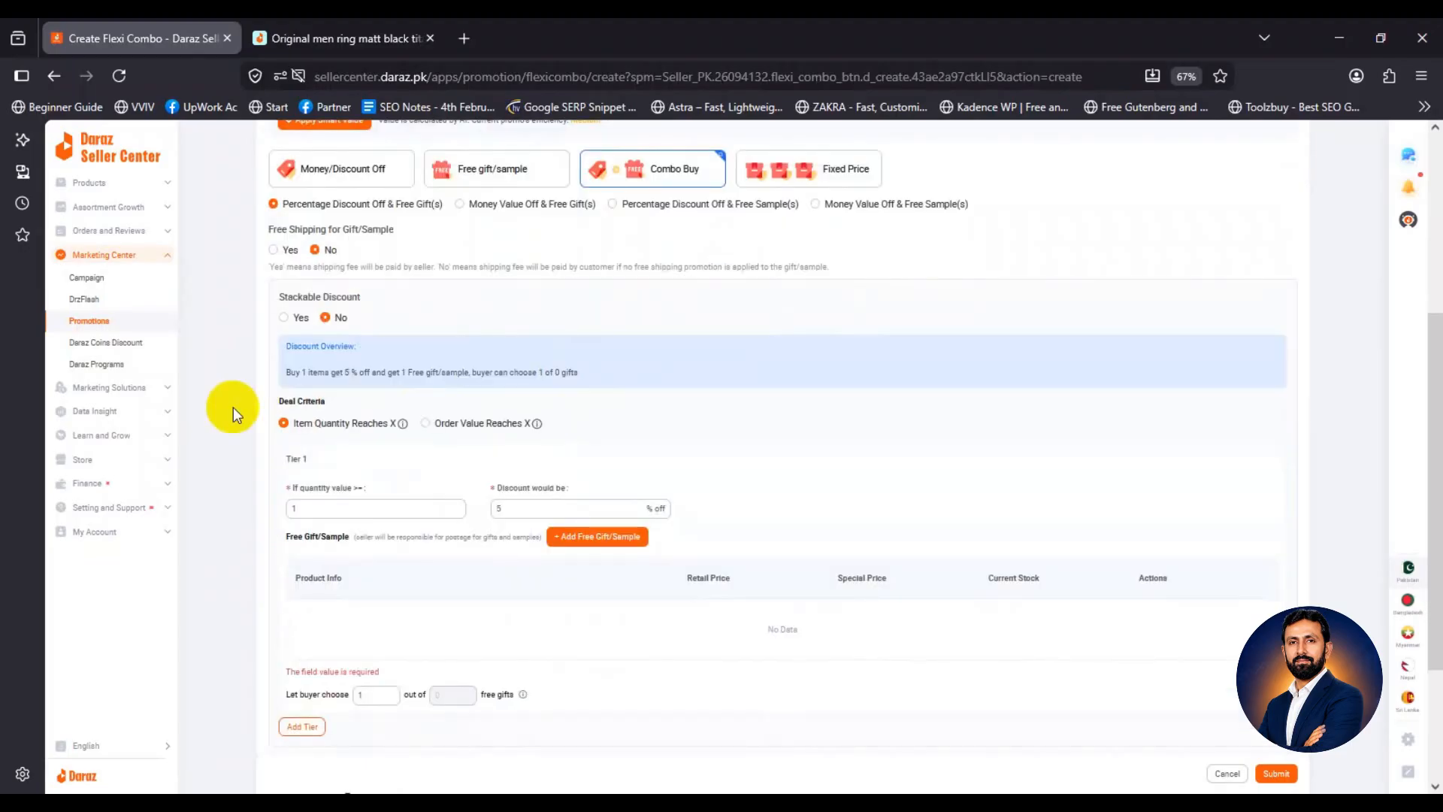
Set tier 1 of the Combo Buy to a quantity of 2 with 50% off.
{"action": "double_click", "coordinate": [295, 509]}
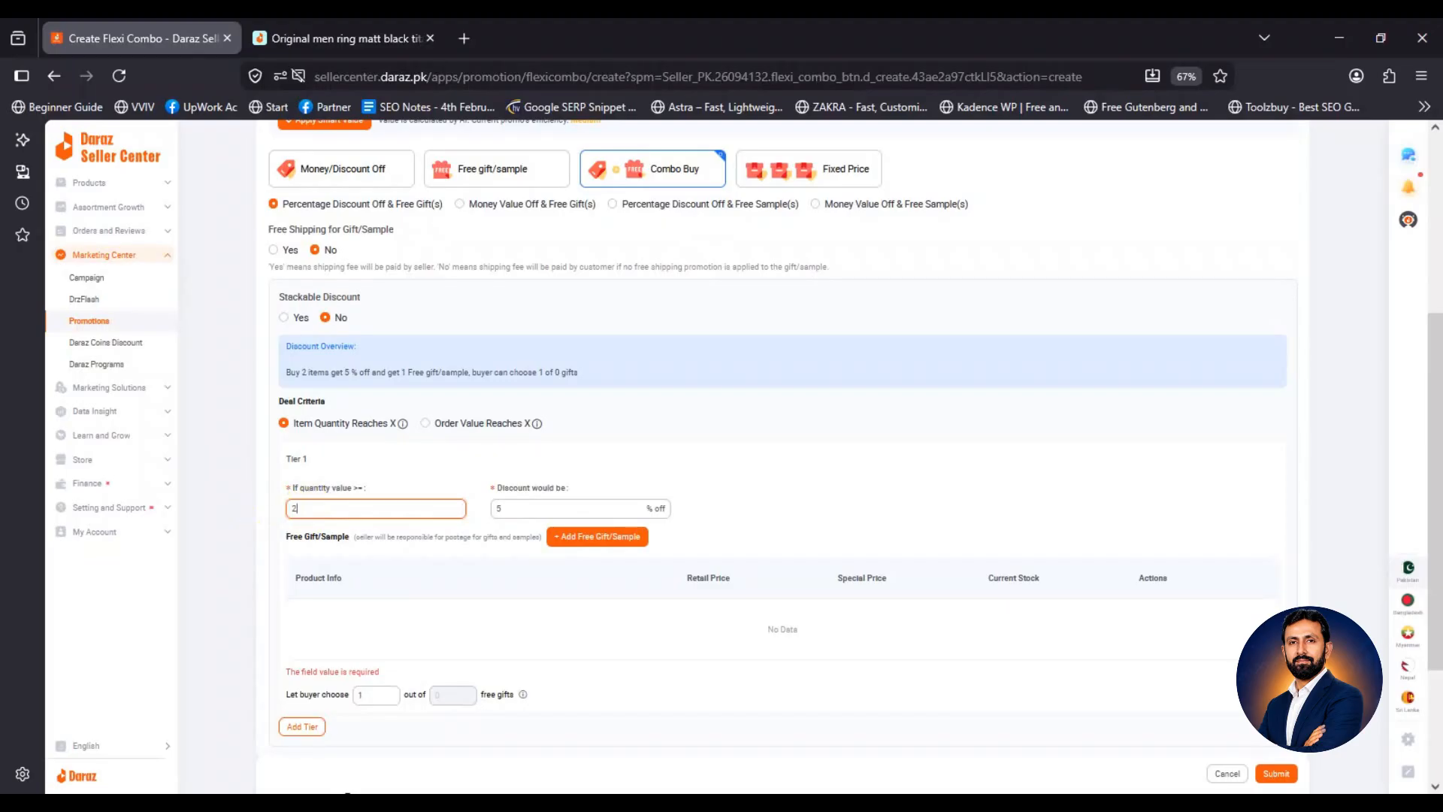
{"action": "left_click", "coordinate": [515, 510]}
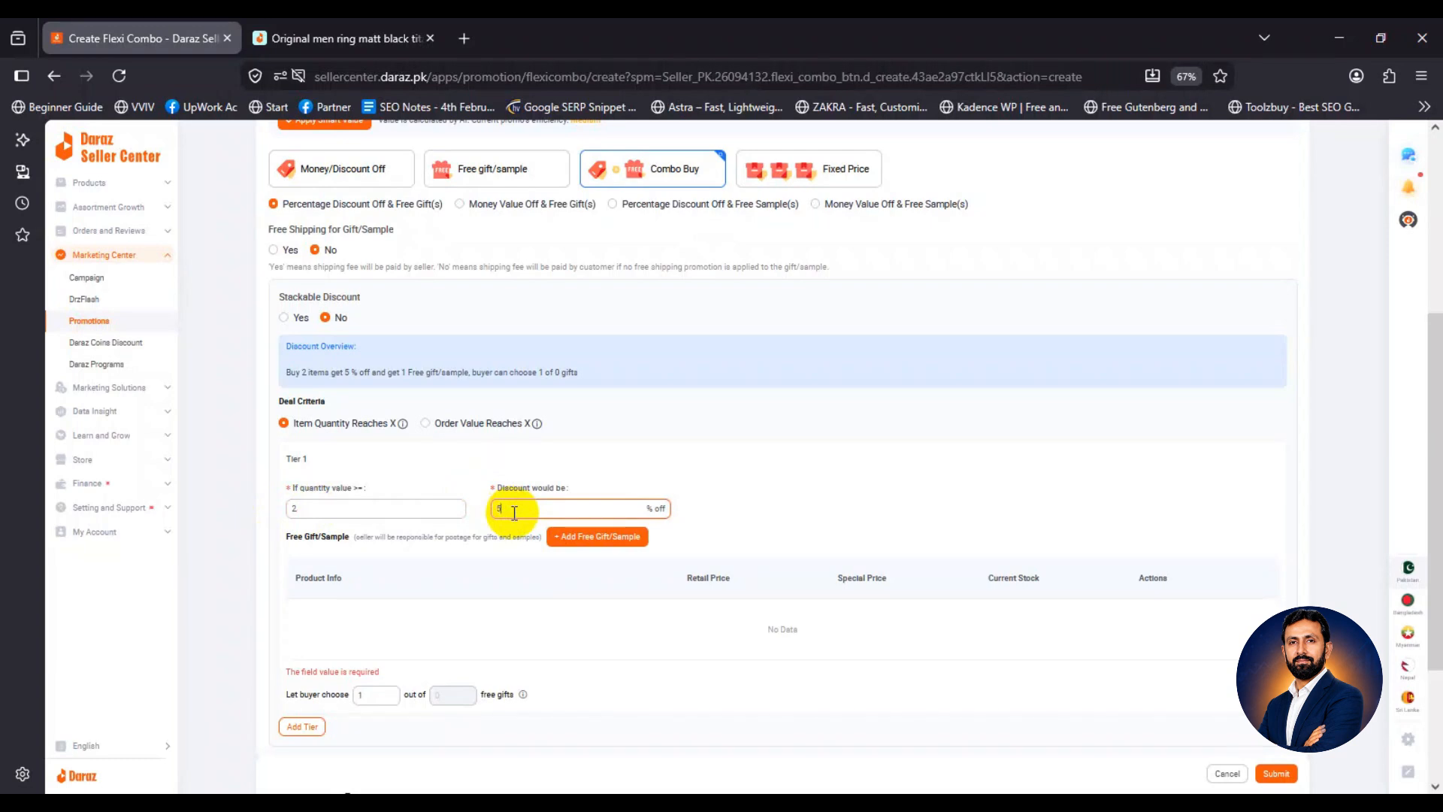
{"action": "type", "text": "0"}
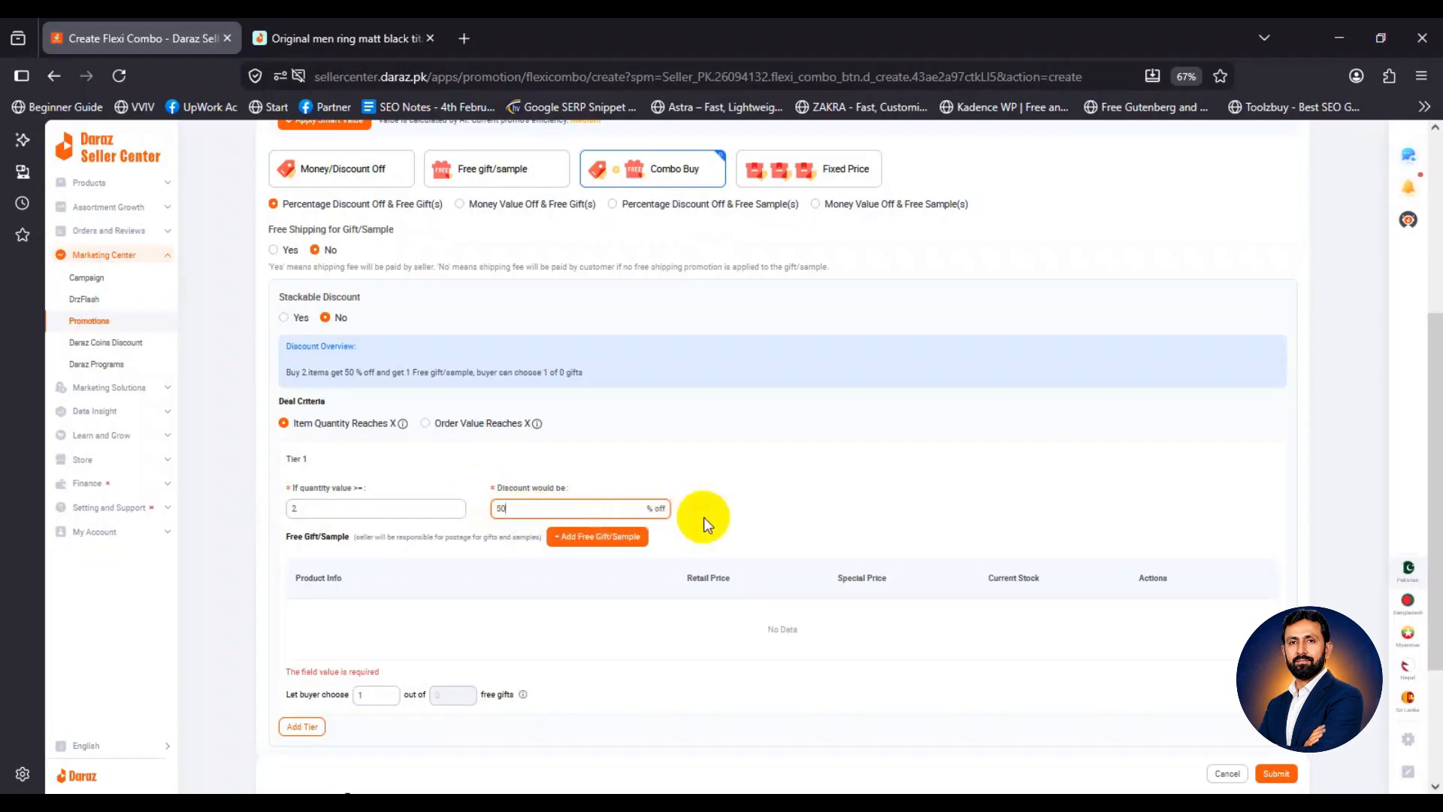
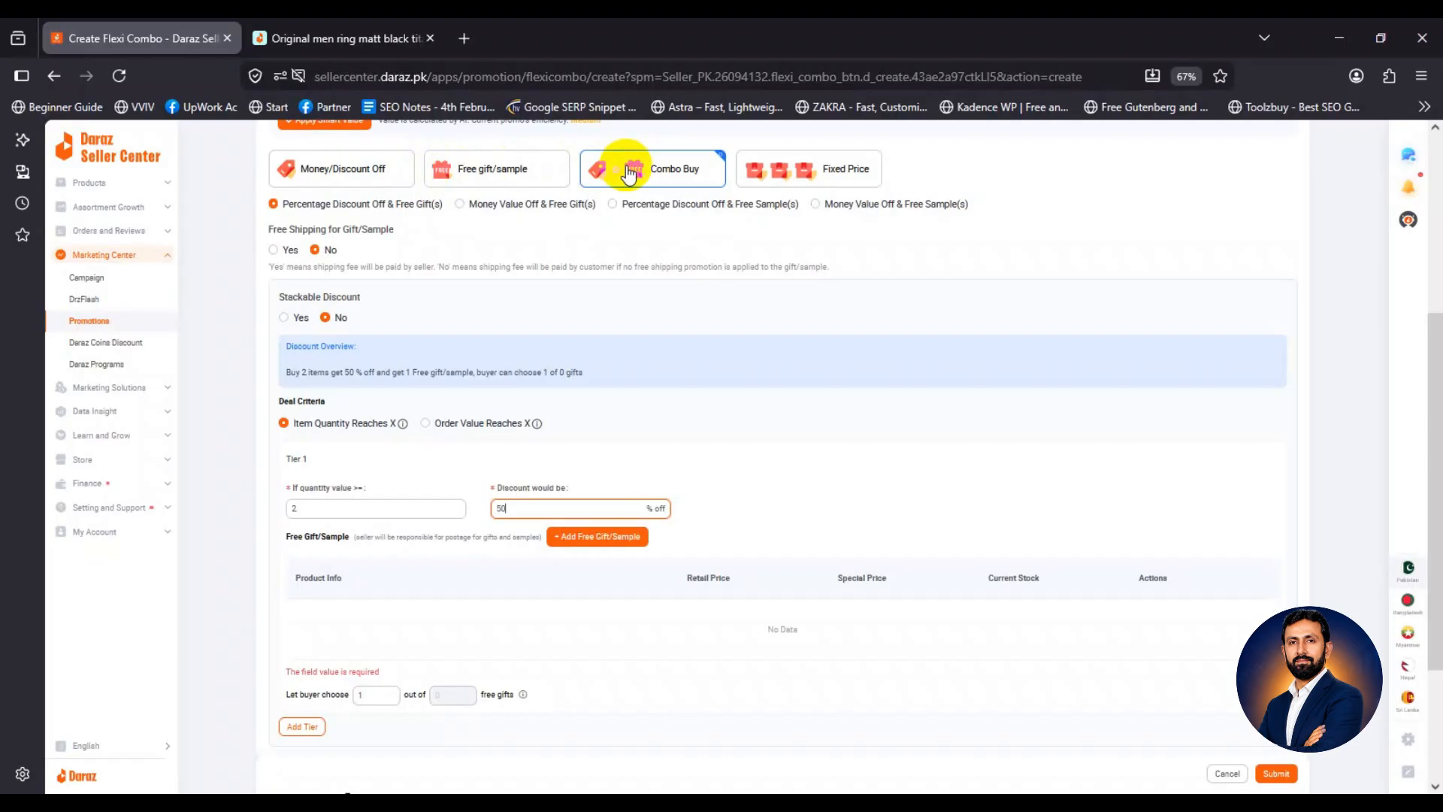
Switch the Flexi Combo to the Fixed Price type and set 3 items for a total price of Rs. 1,500.
{"action": "left_click", "coordinate": [825, 170]}
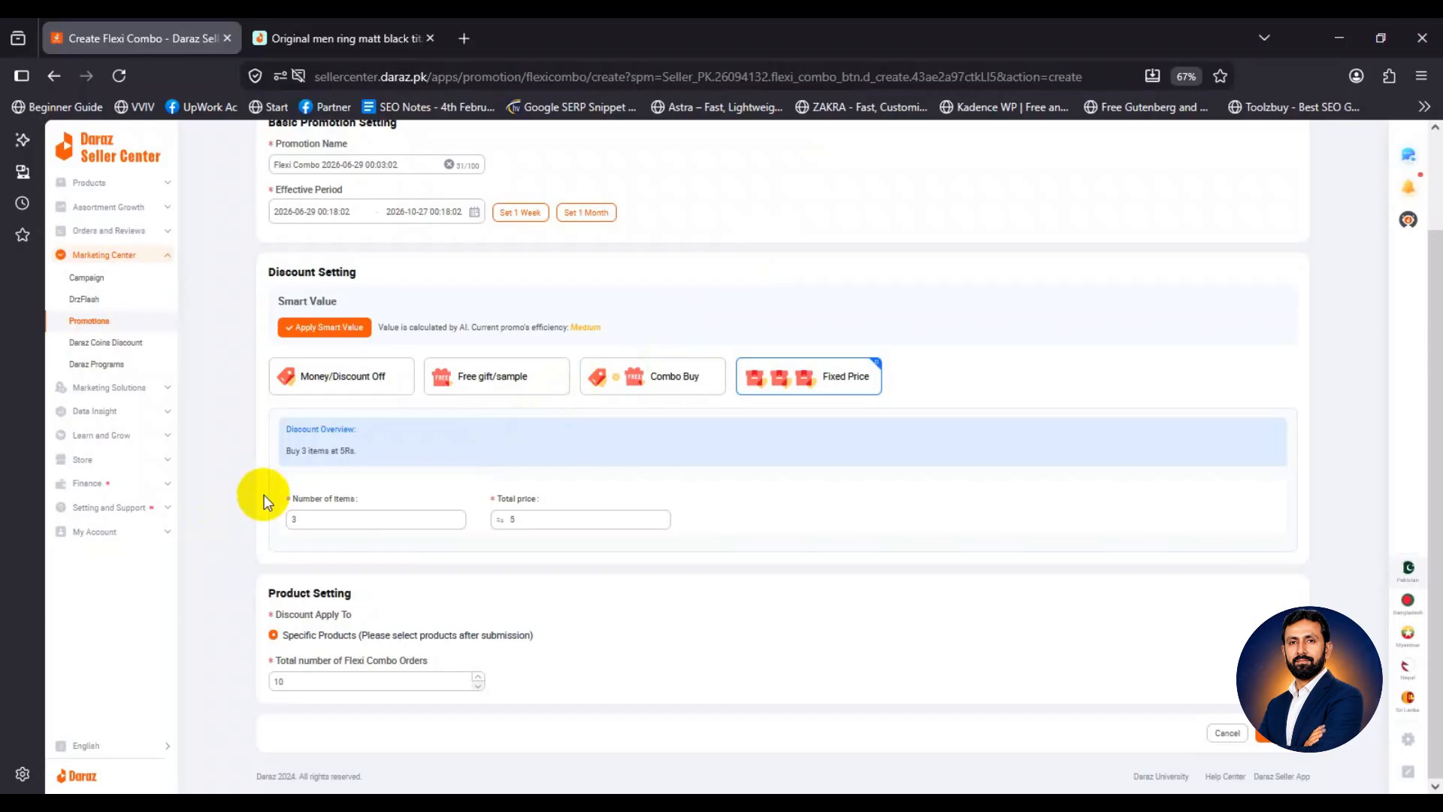
{"action": "left_click", "coordinate": [302, 518]}
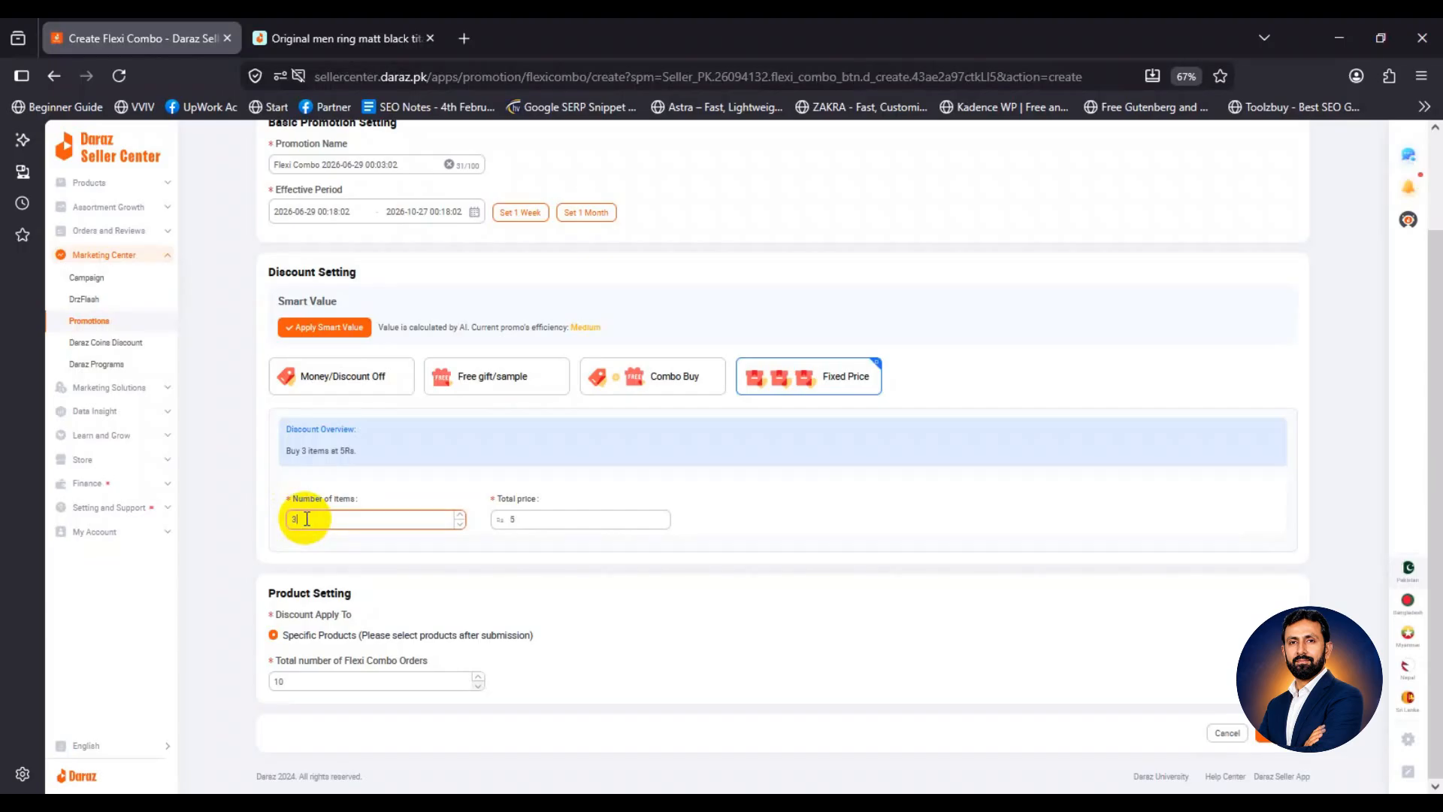
{"action": "key", "text": "BackSpace"}
{"action": "type", "text": "3"}
{"action": "key", "text": "Tab"}
{"action": "type", "text": "1,500"}
{"action": "left_click", "coordinate": [246, 525]}
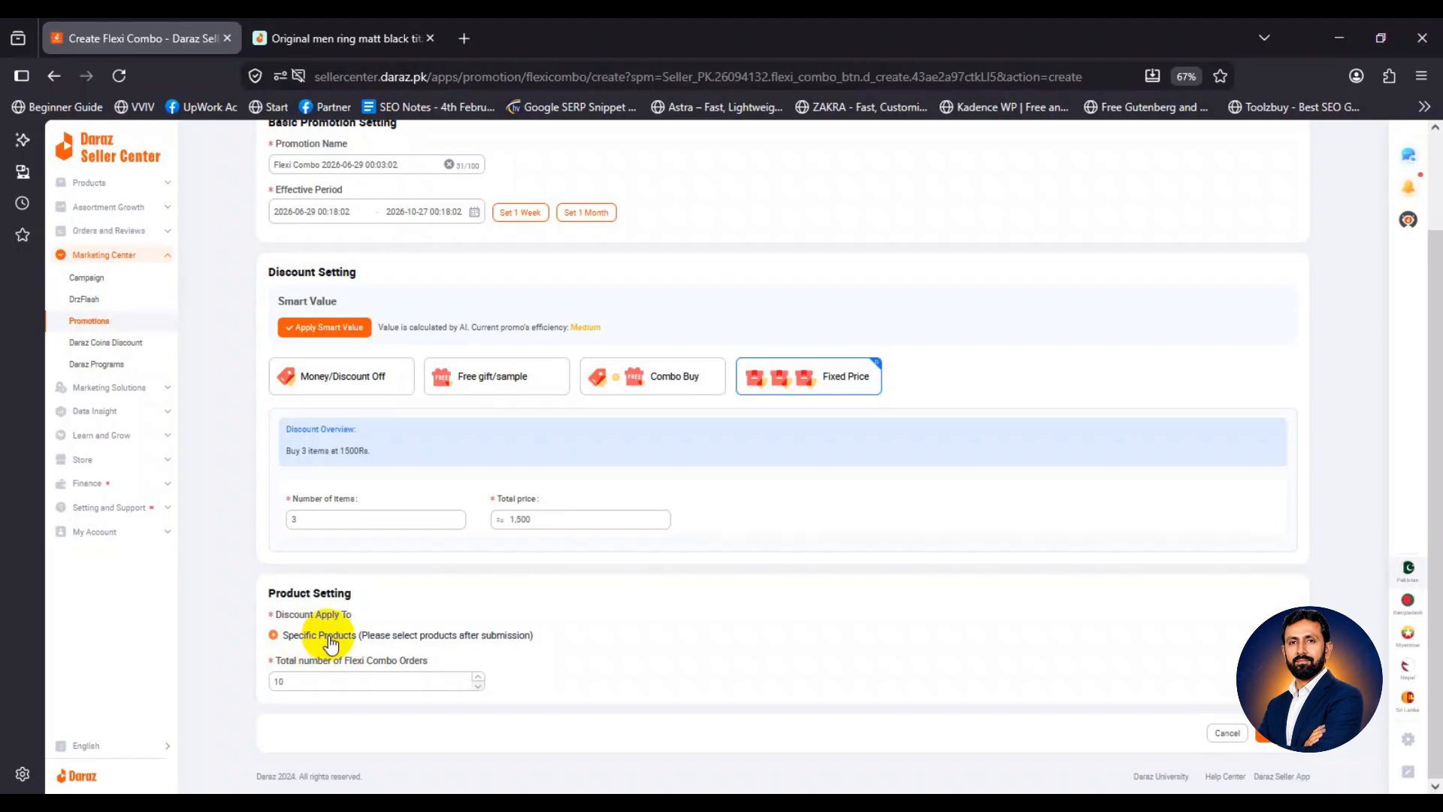
Set the fixed total price to Rs. 1,000 and submit the Flexi Combo.
{"action": "double_click", "coordinate": [508, 519]}
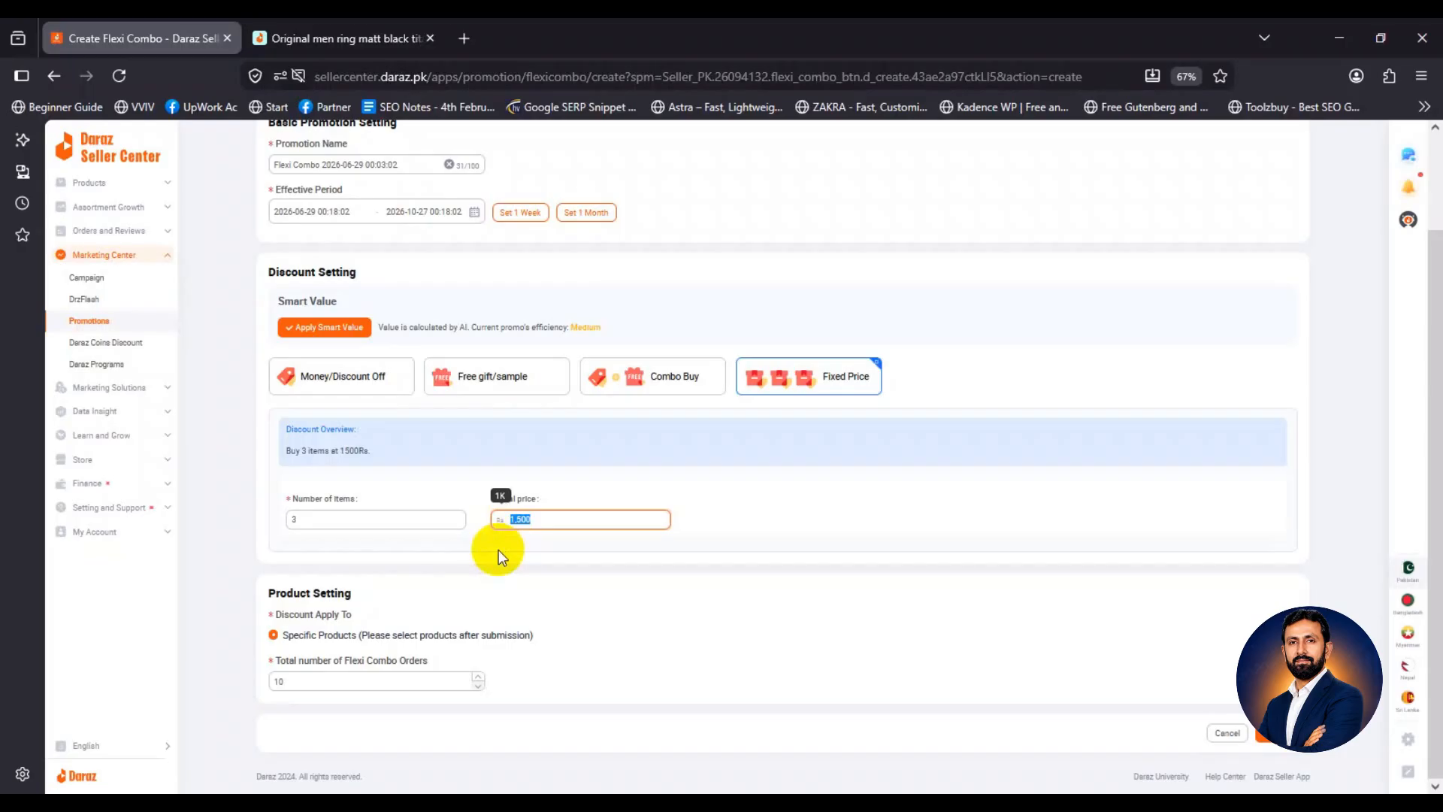
{"action": "type", "text": "1000"}
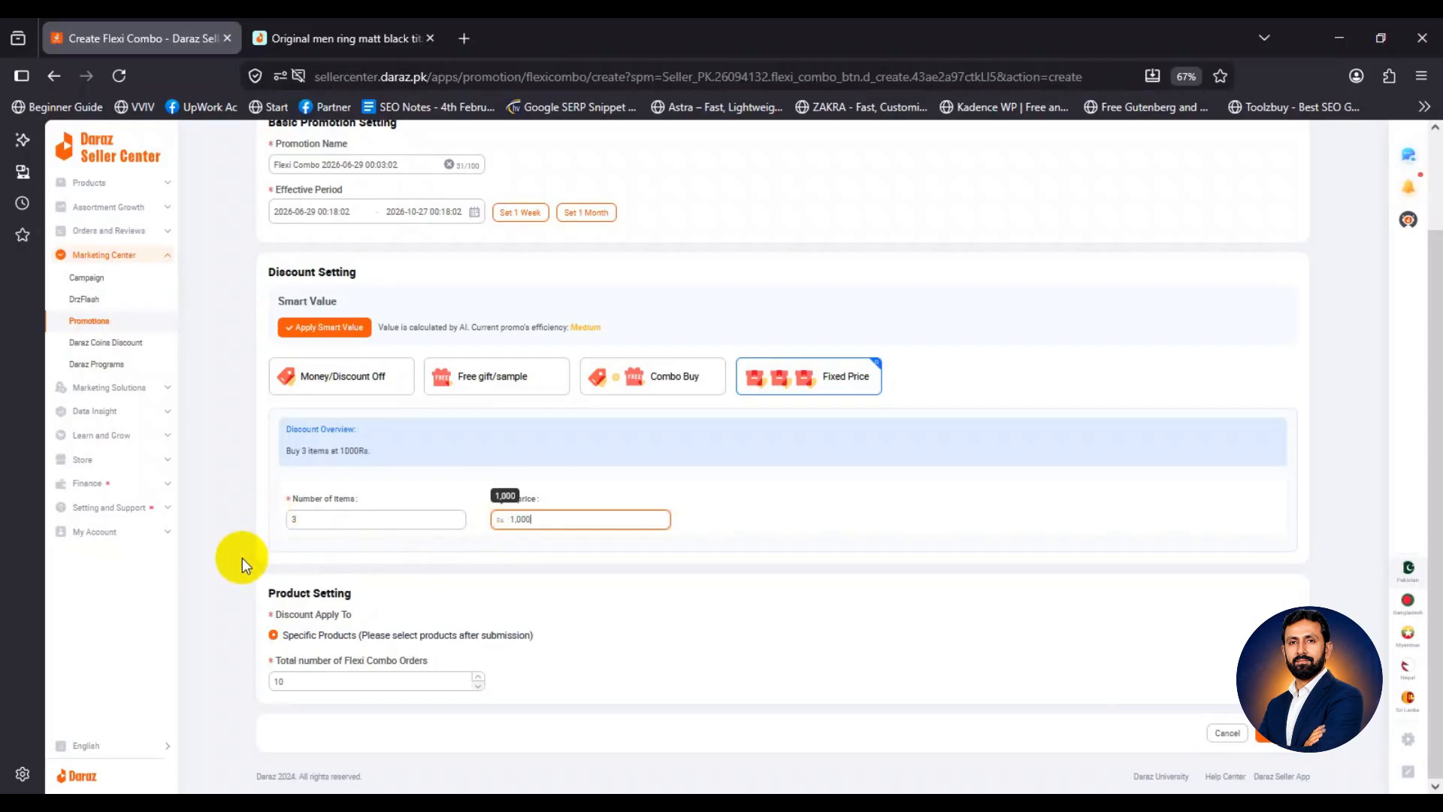
{"action": "left_click", "coordinate": [237, 579]}
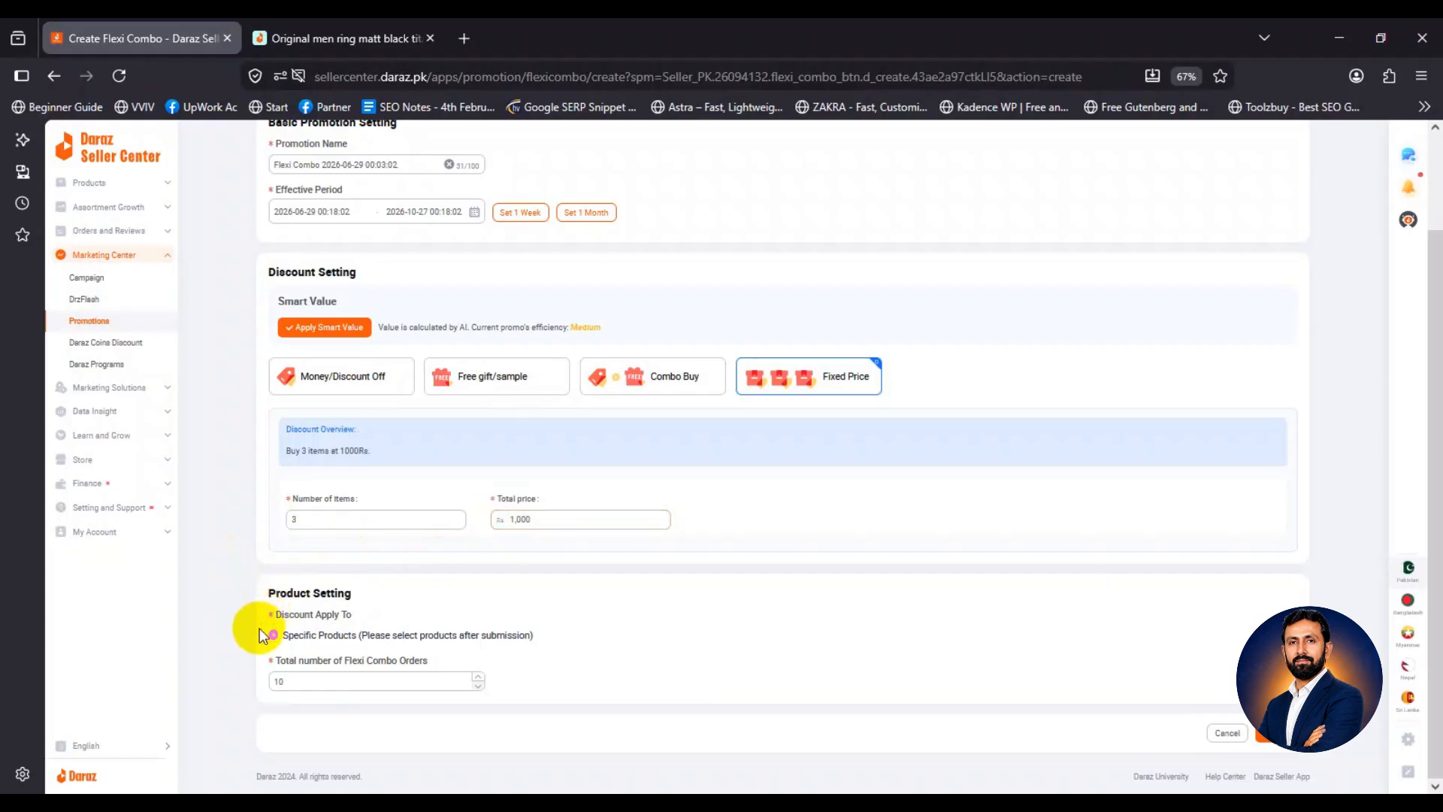
{"action": "left_click", "coordinate": [298, 681]}
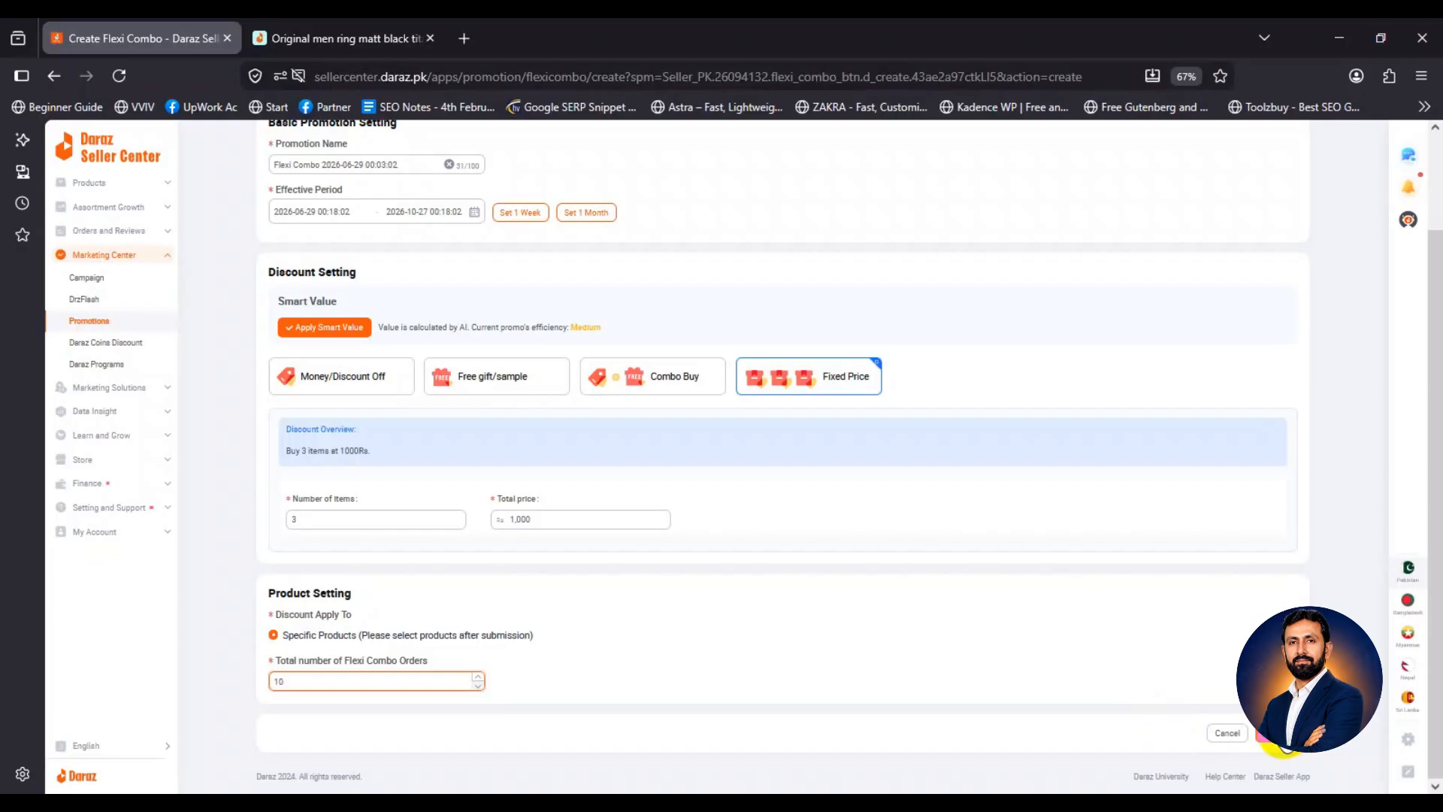
{"action": "left_click", "coordinate": [1282, 733]}
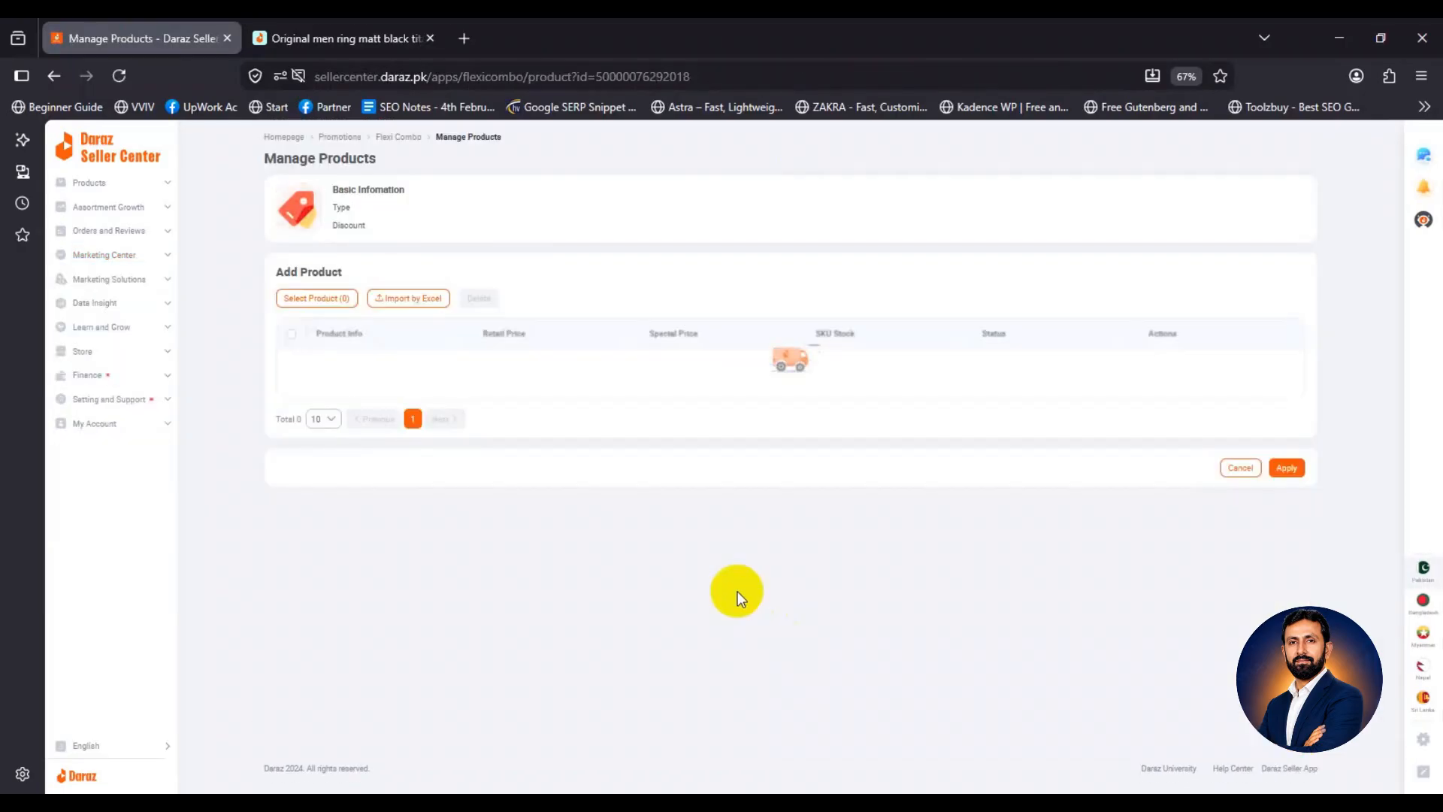
Select the three products with special prices of Rs. 349, Rs. 219 and Rs. 399 for the fixed-price Flexi Combo.
{"action": "left_click", "coordinate": [316, 298]}
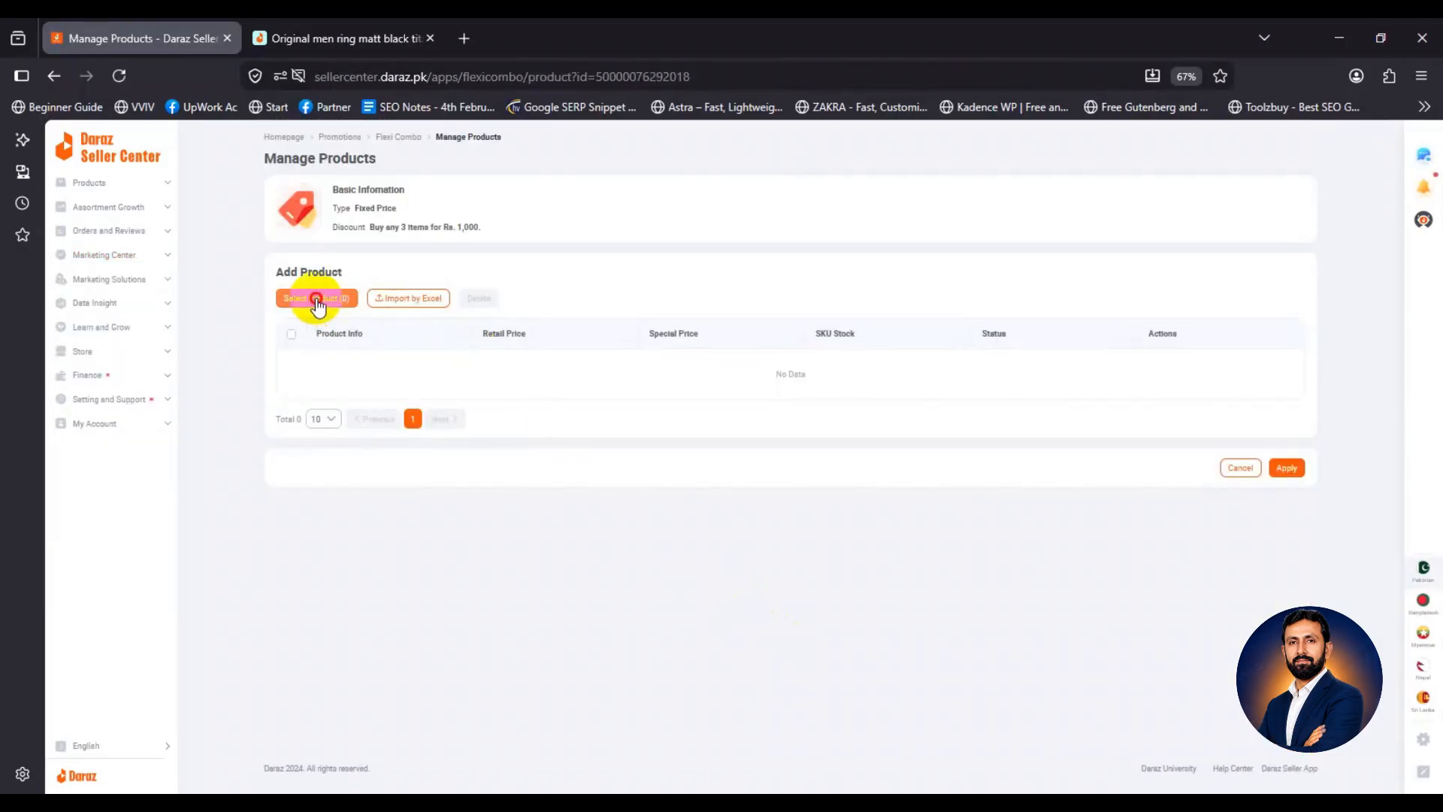
{"action": "left_click", "coordinate": [555, 510]}
{"action": "left_click", "coordinate": [554, 567]}
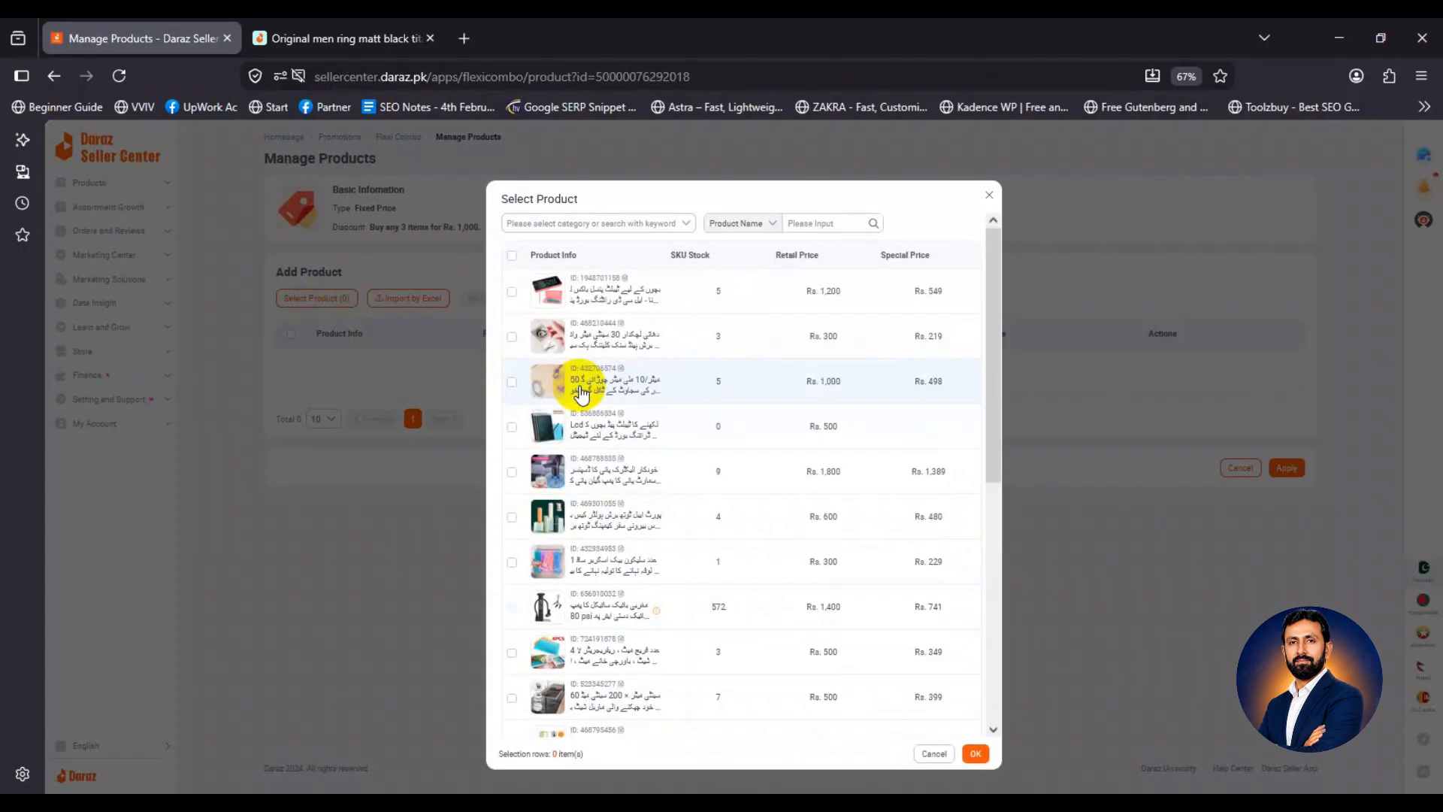
{"action": "scroll", "coordinate": [516, 379], "scroll_direction": "down", "scroll_amount": 4}
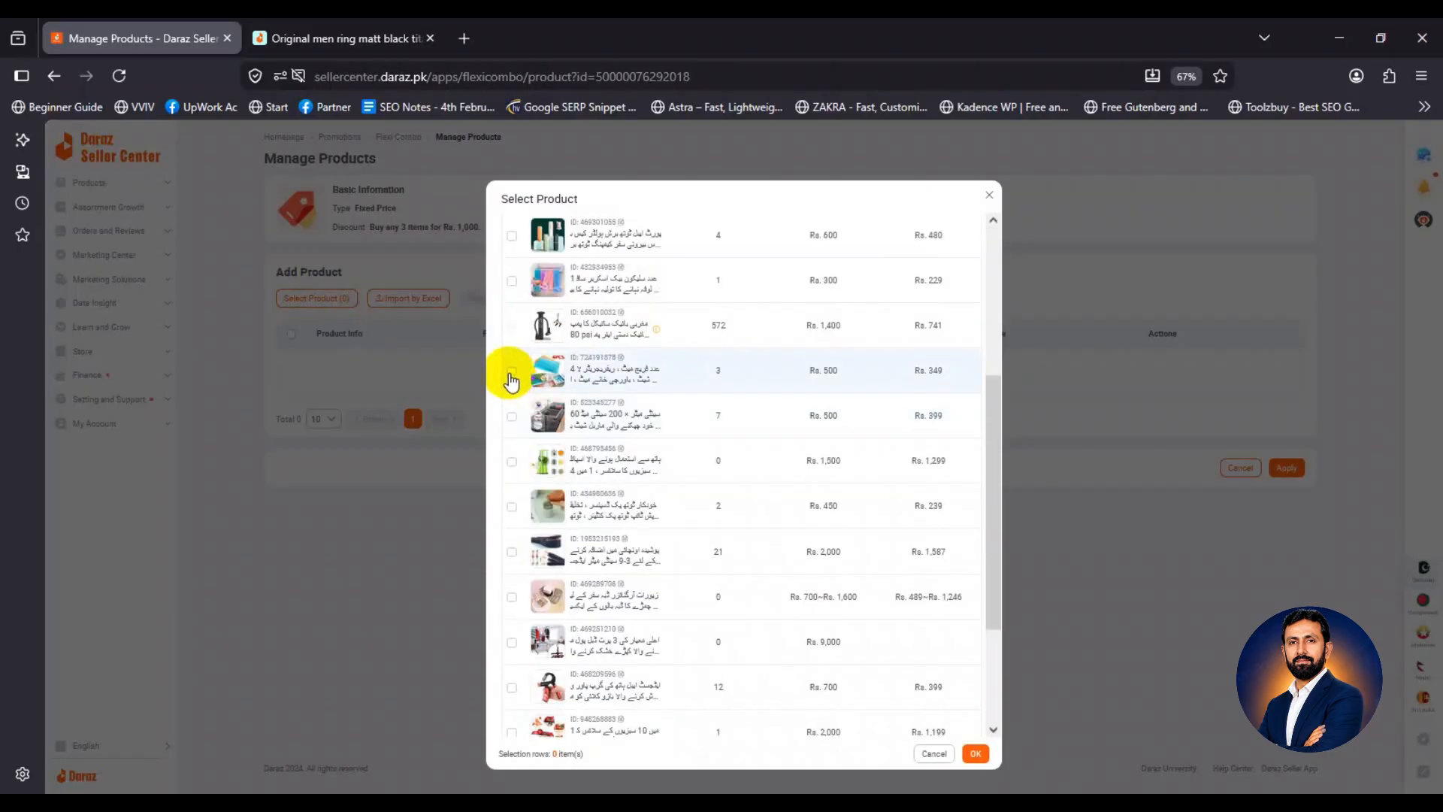
{"action": "left_click", "coordinate": [512, 373]}
{"action": "scroll", "coordinate": [514, 382], "scroll_direction": "up", "scroll_amount": 5}
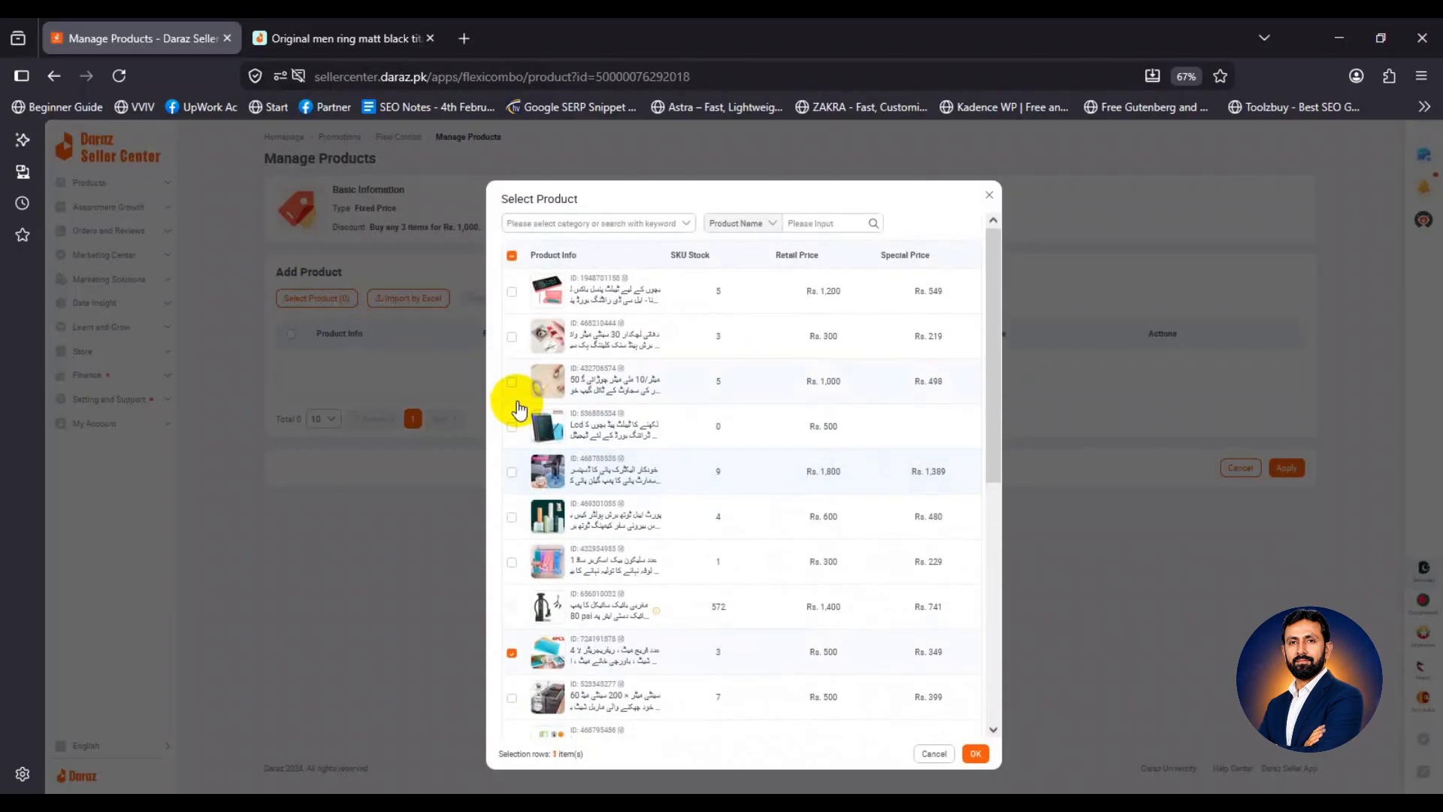
{"action": "left_click", "coordinate": [512, 336]}
{"action": "scroll", "coordinate": [580, 380], "scroll_direction": "down", "scroll_amount": 5}
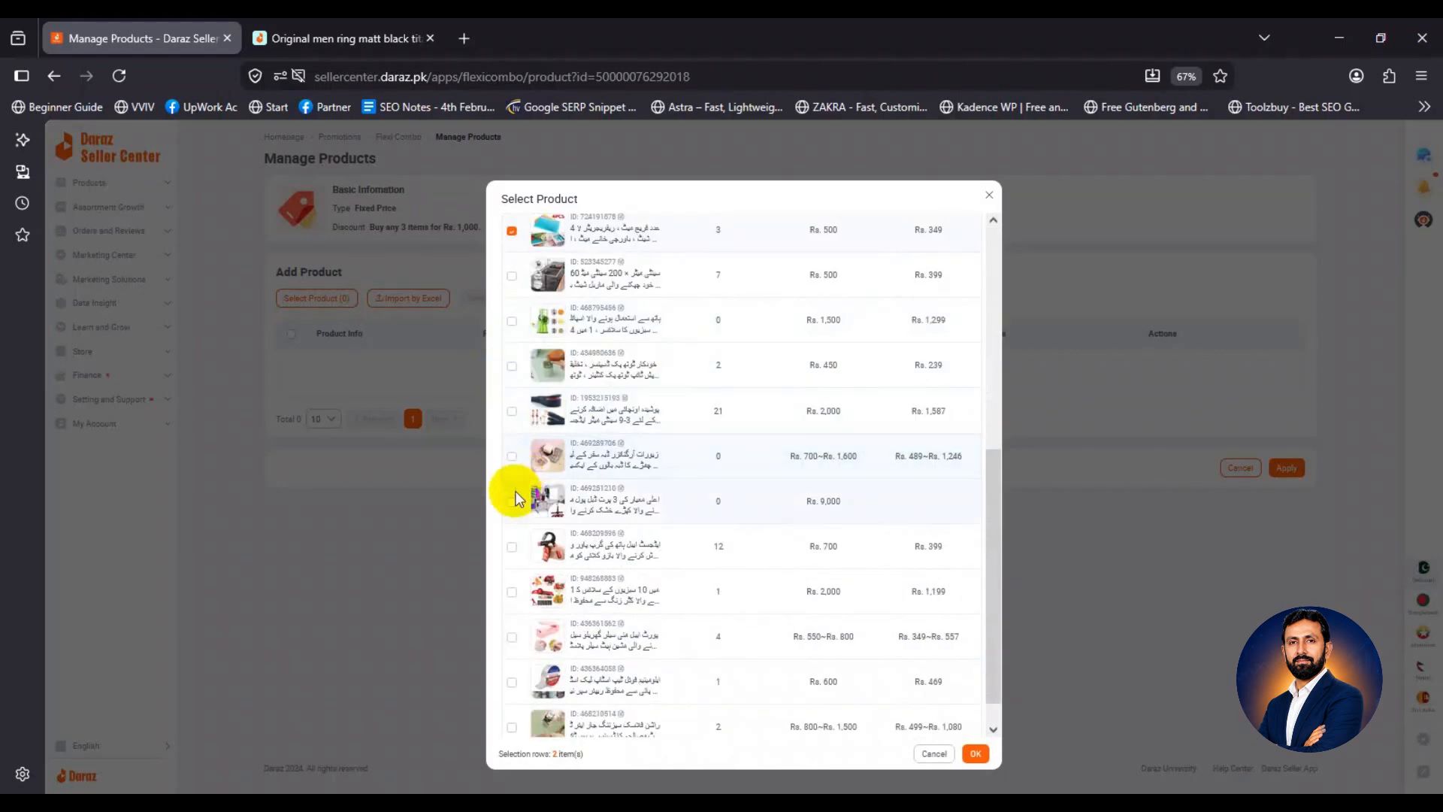
{"action": "left_click", "coordinate": [512, 547]}
{"action": "scroll", "coordinate": [514, 554], "scroll_direction": "up", "scroll_amount": 5}
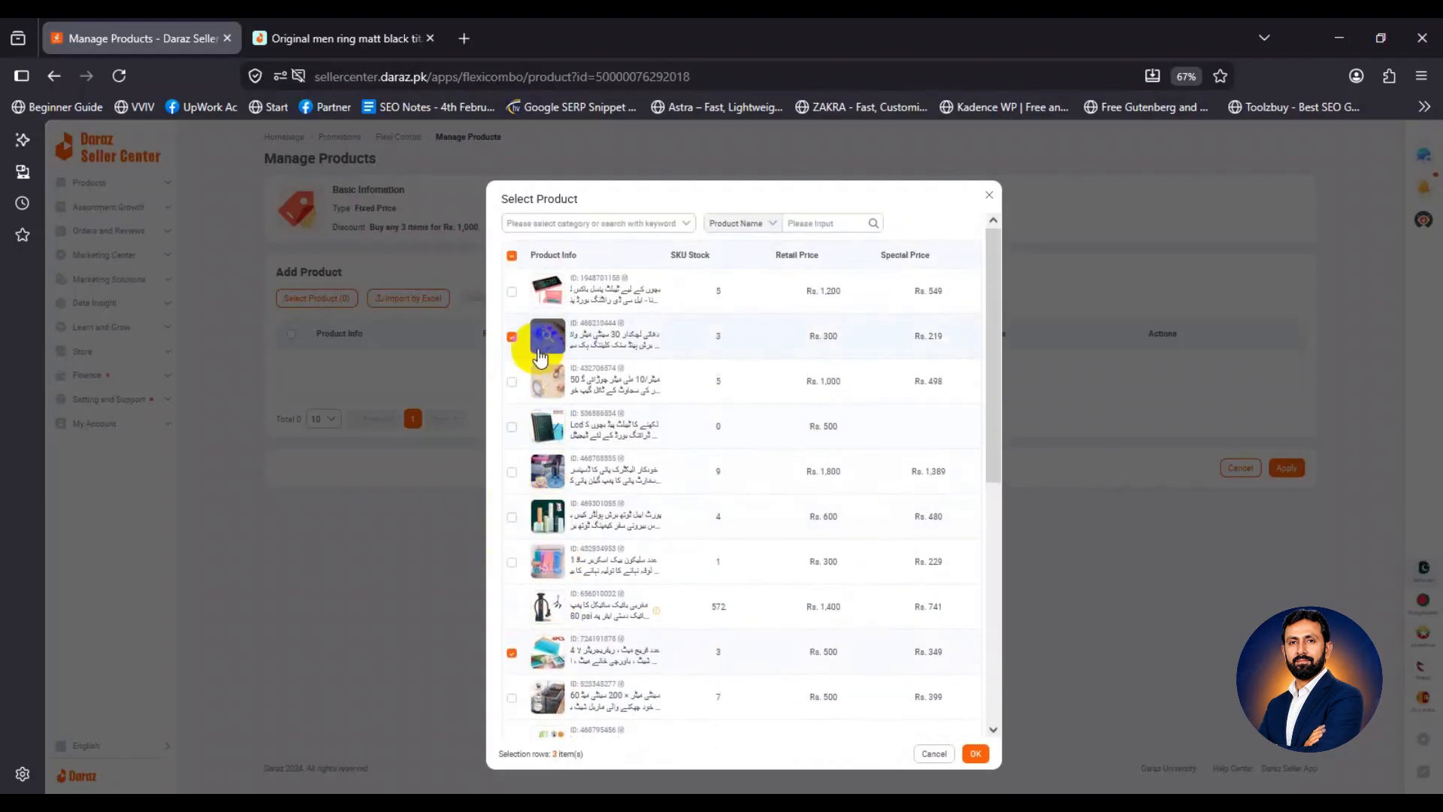
Review the product selection, add the chosen items to the Flexi Combo, and cancel out of product management.
{"action": "scroll", "coordinate": [580, 499], "scroll_direction": "down", "scroll_amount": 3}
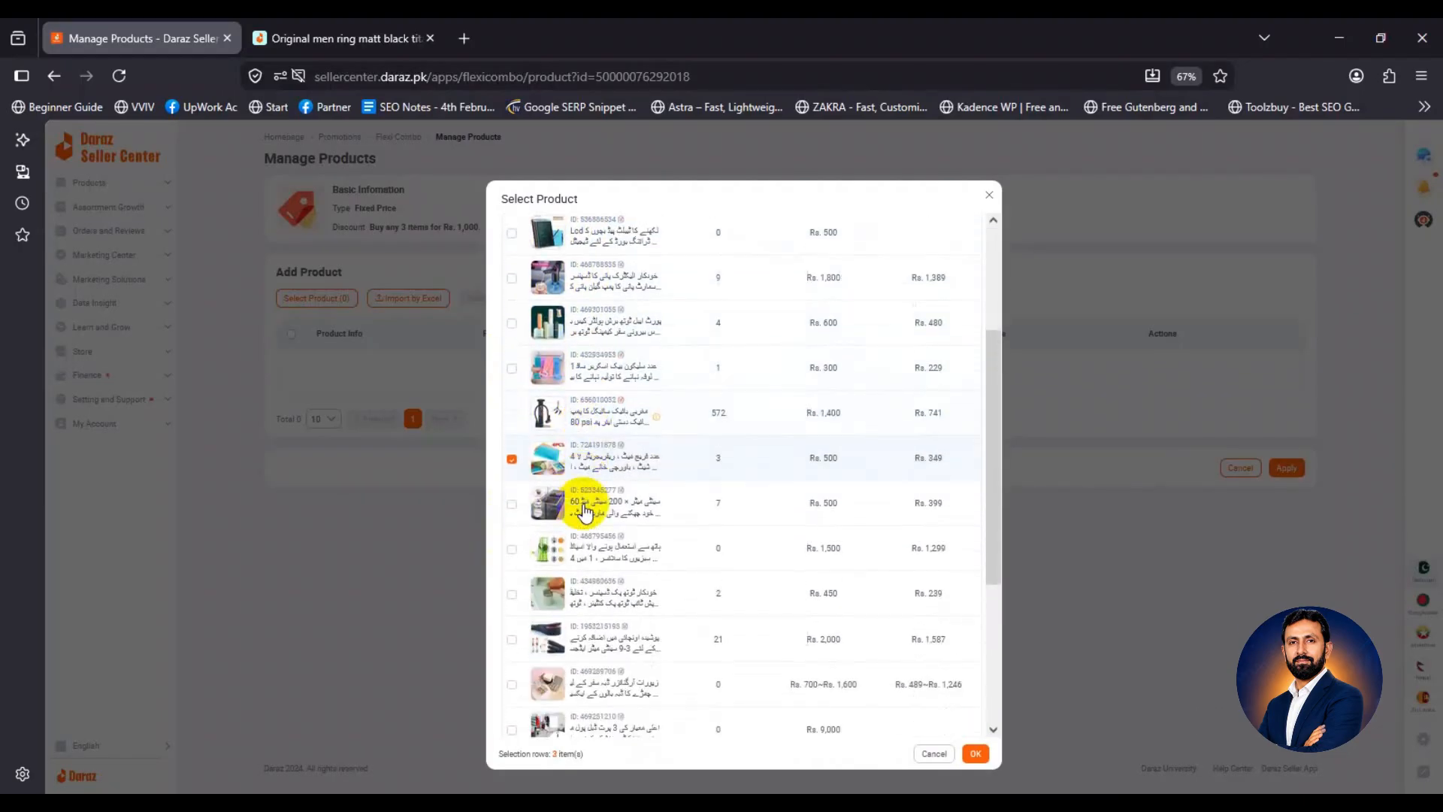
{"action": "scroll", "coordinate": [584, 543], "scroll_direction": "down", "scroll_amount": 3}
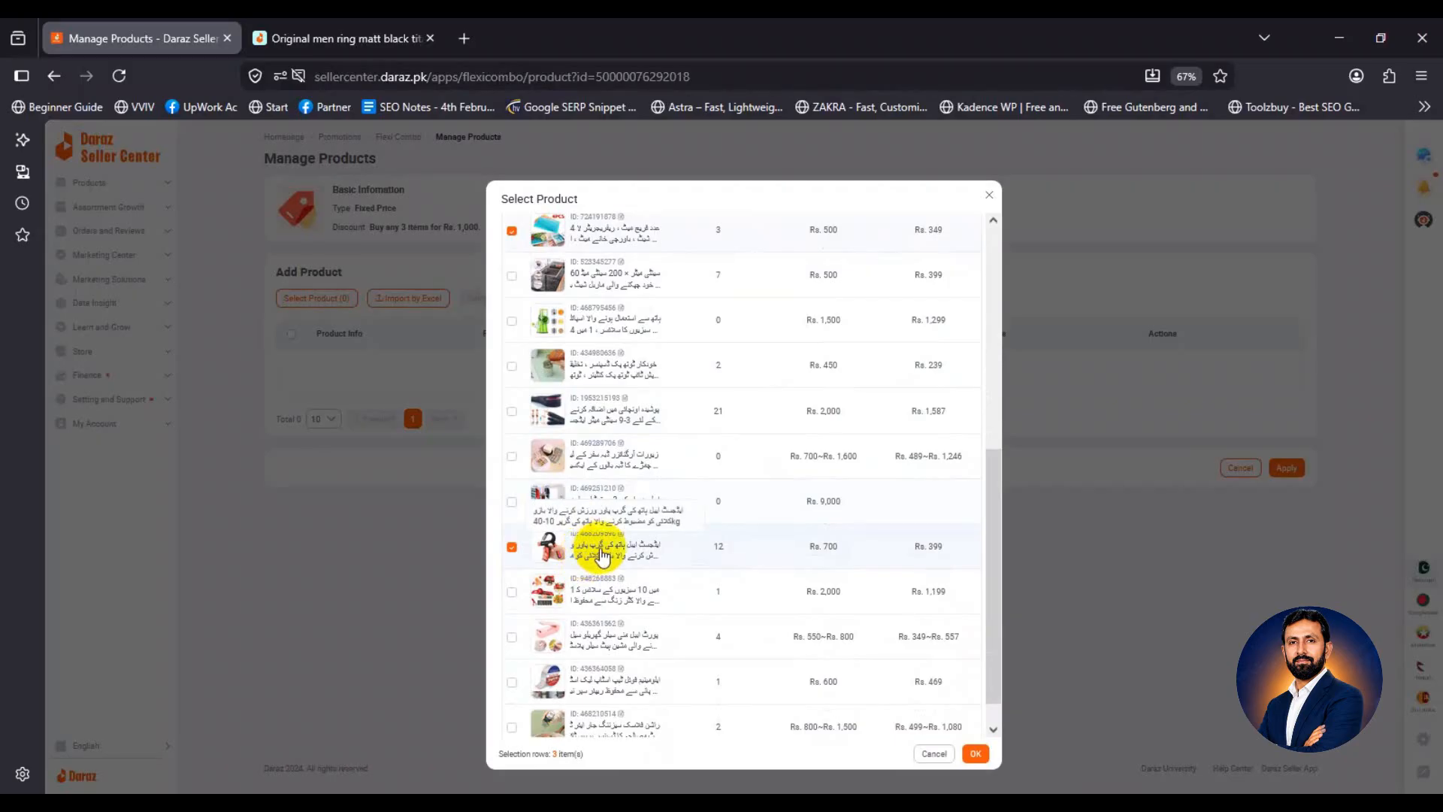
{"action": "left_click", "coordinate": [975, 756]}
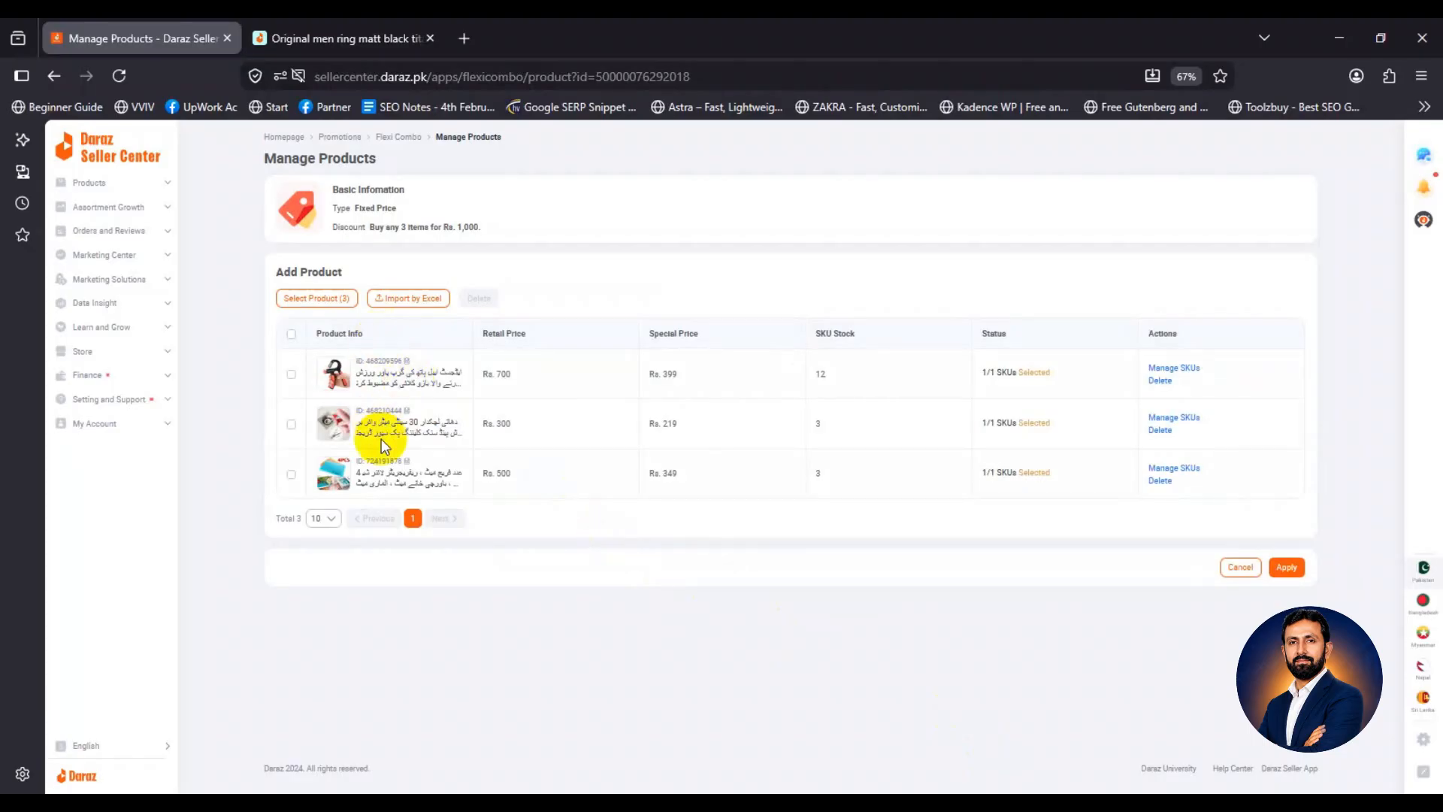
{"action": "left_click", "coordinate": [1288, 568]}
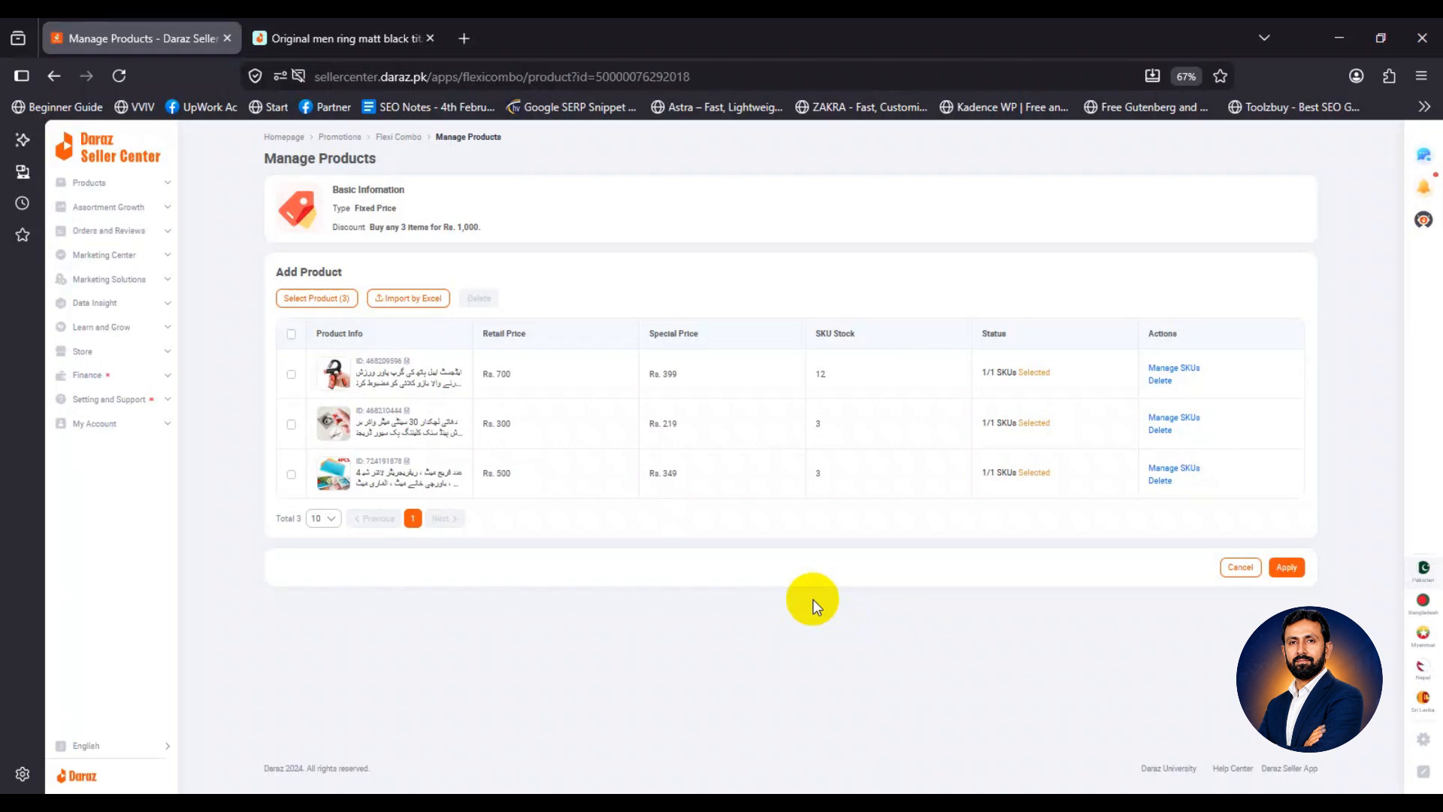
{"action": "left_click", "coordinate": [1241, 568]}
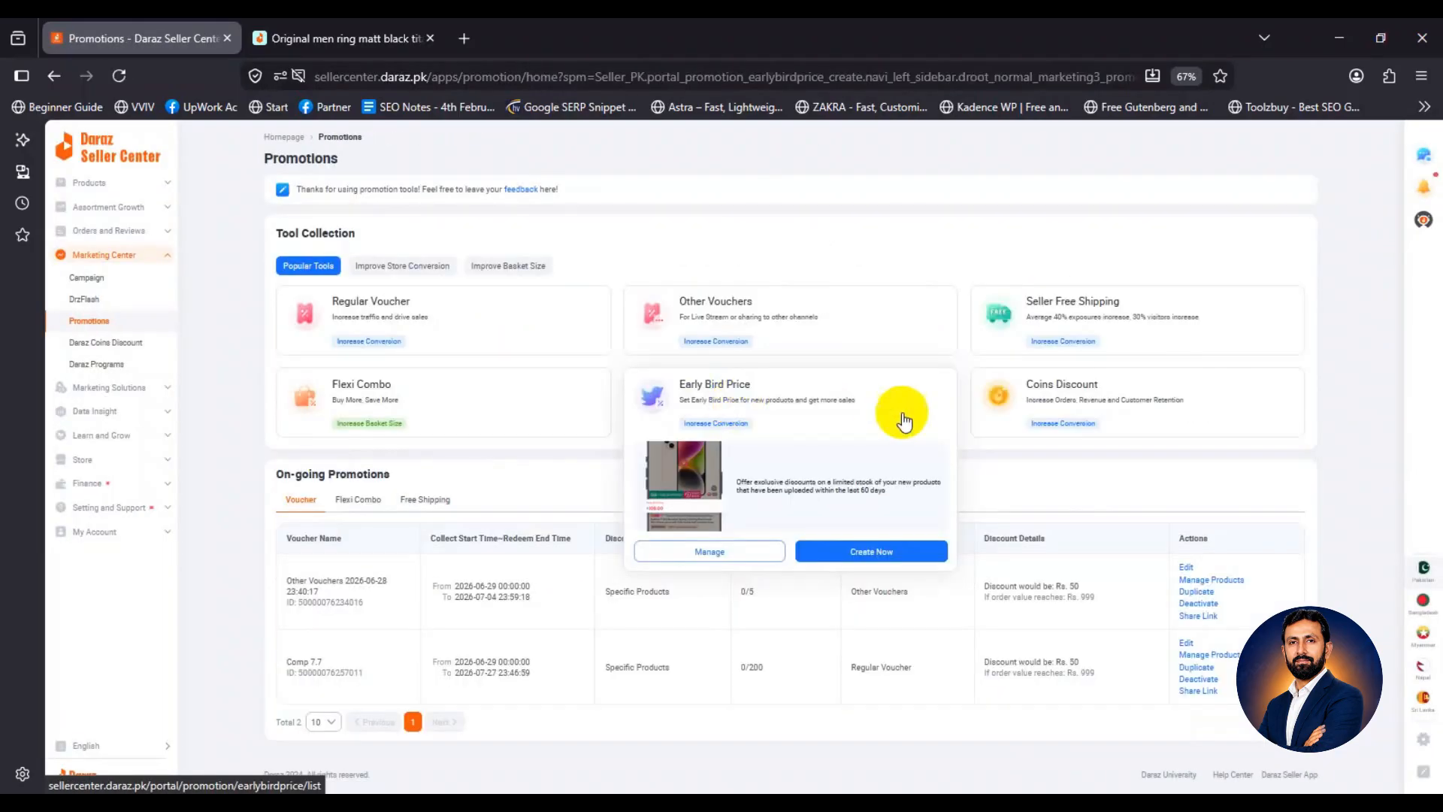
Review the Daraz Coins Discount performance and FAQs, and open the custom store-wide discount percentage for editing.
{"action": "mouse_move", "coordinate": [1058, 394]}
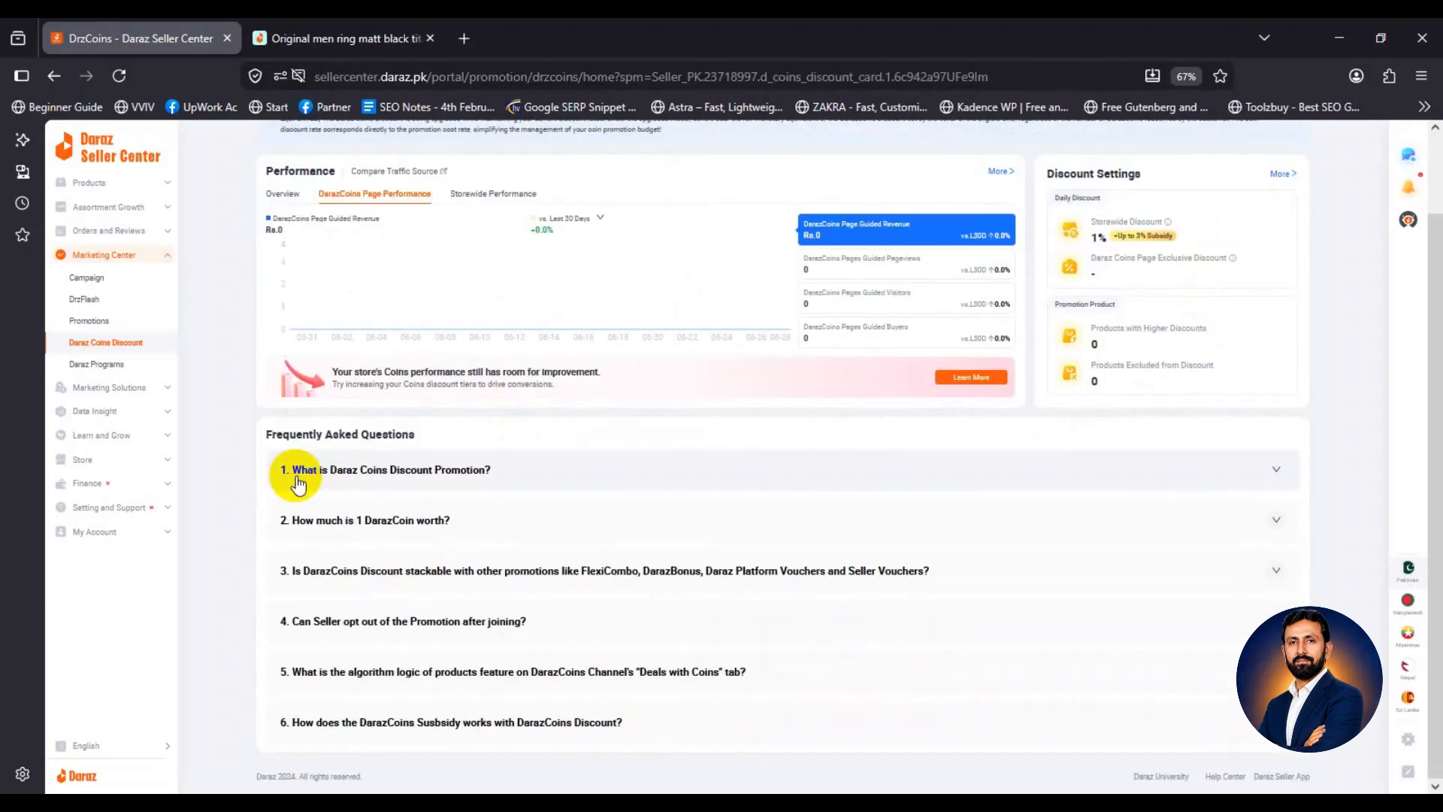
{"action": "scroll", "coordinate": [526, 473], "scroll_direction": "up", "scroll_amount": 2}
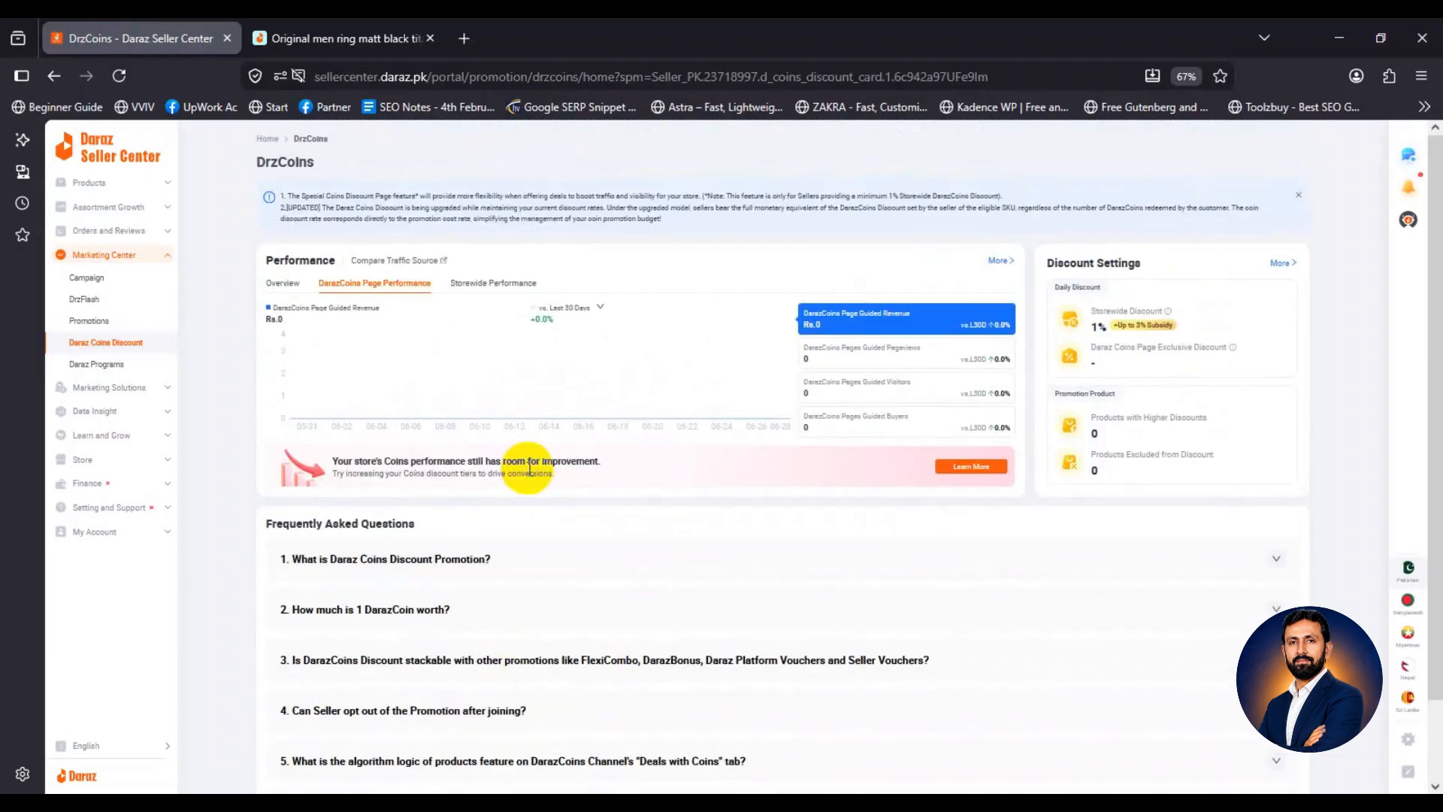
{"action": "scroll", "coordinate": [528, 481], "scroll_direction": "down", "scroll_amount": 2}
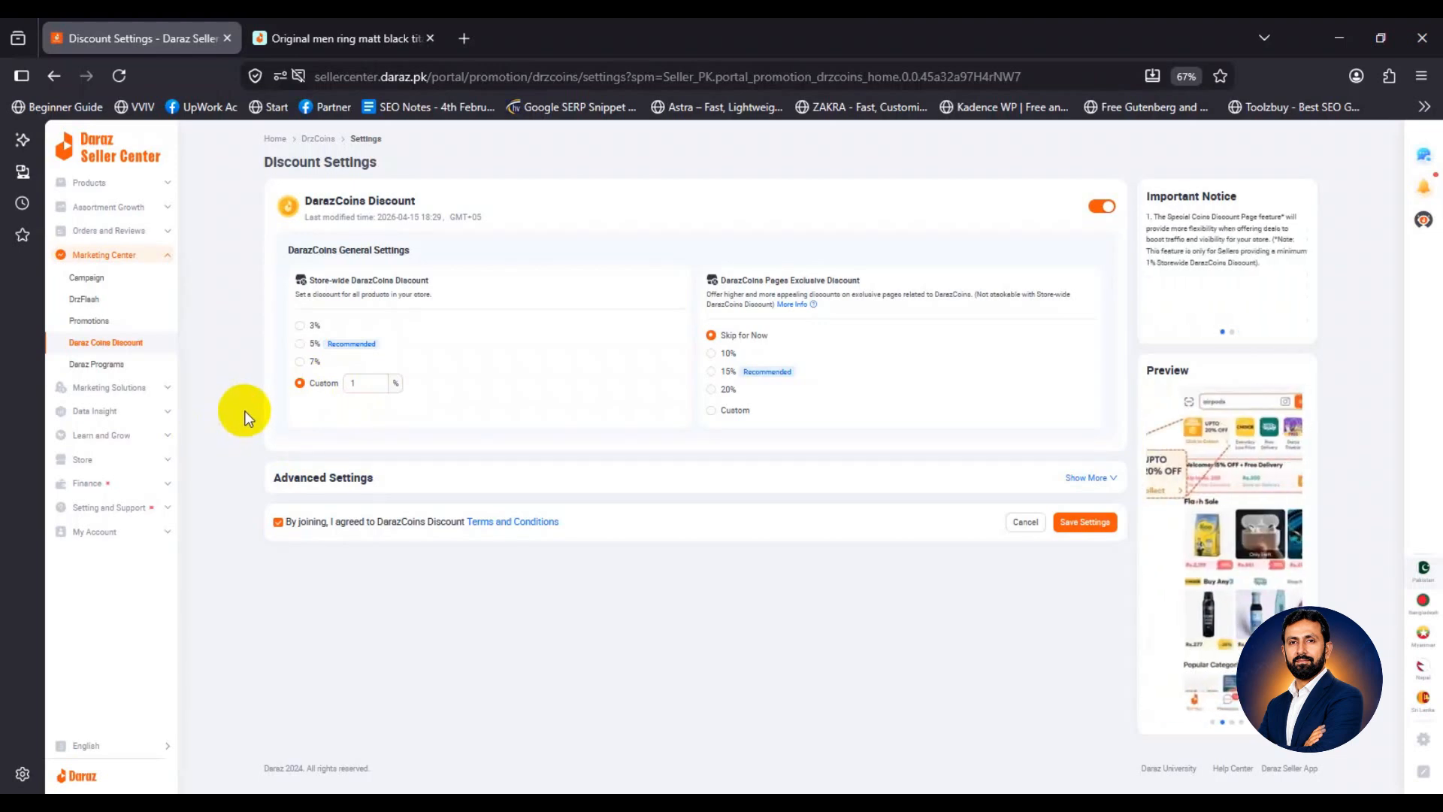
{"action": "left_click", "coordinate": [368, 383]}
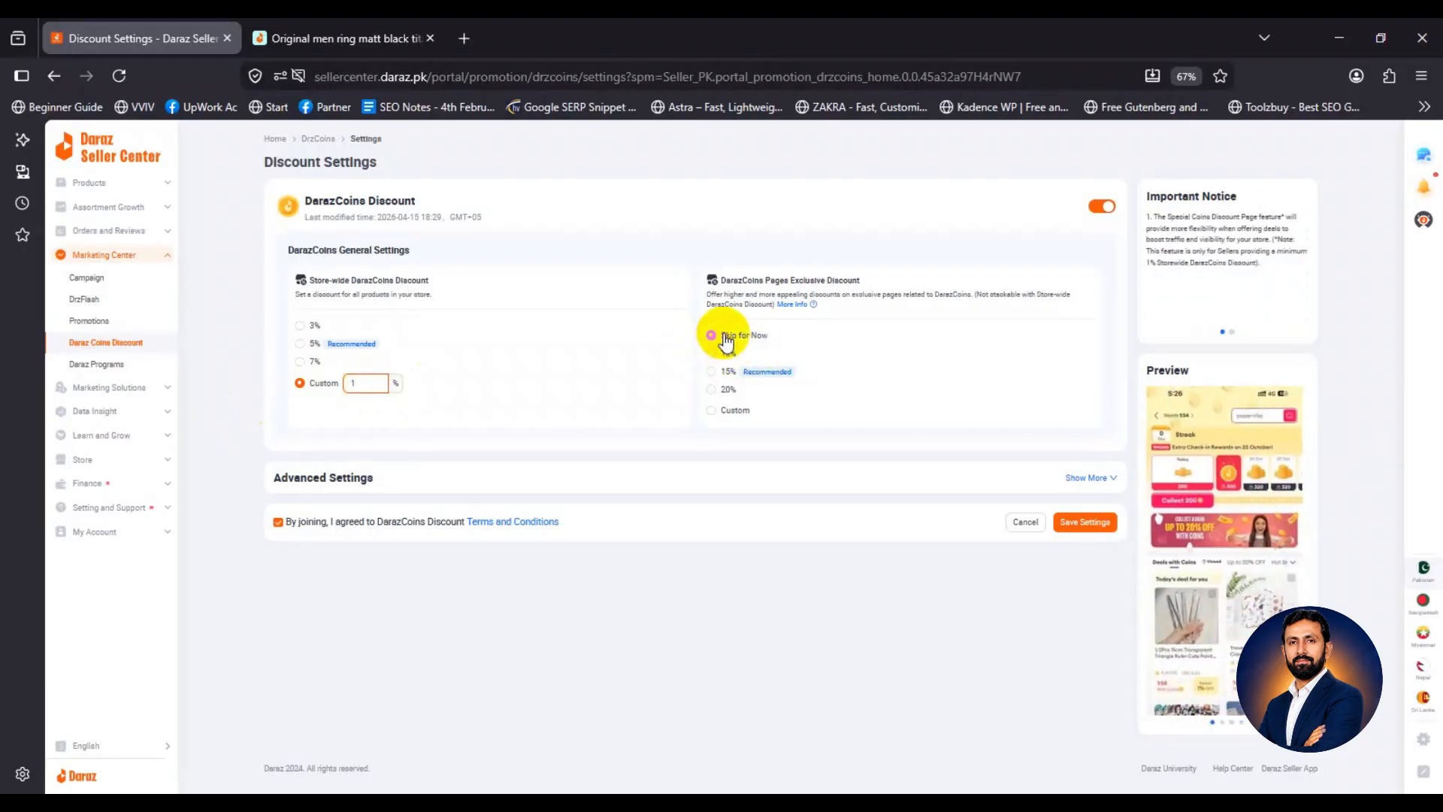
View the joined Daraz Programs and show the options under Data Insight, Orders and Reviews, and Marketing Solutions.
{"action": "left_click", "coordinate": [106, 364]}
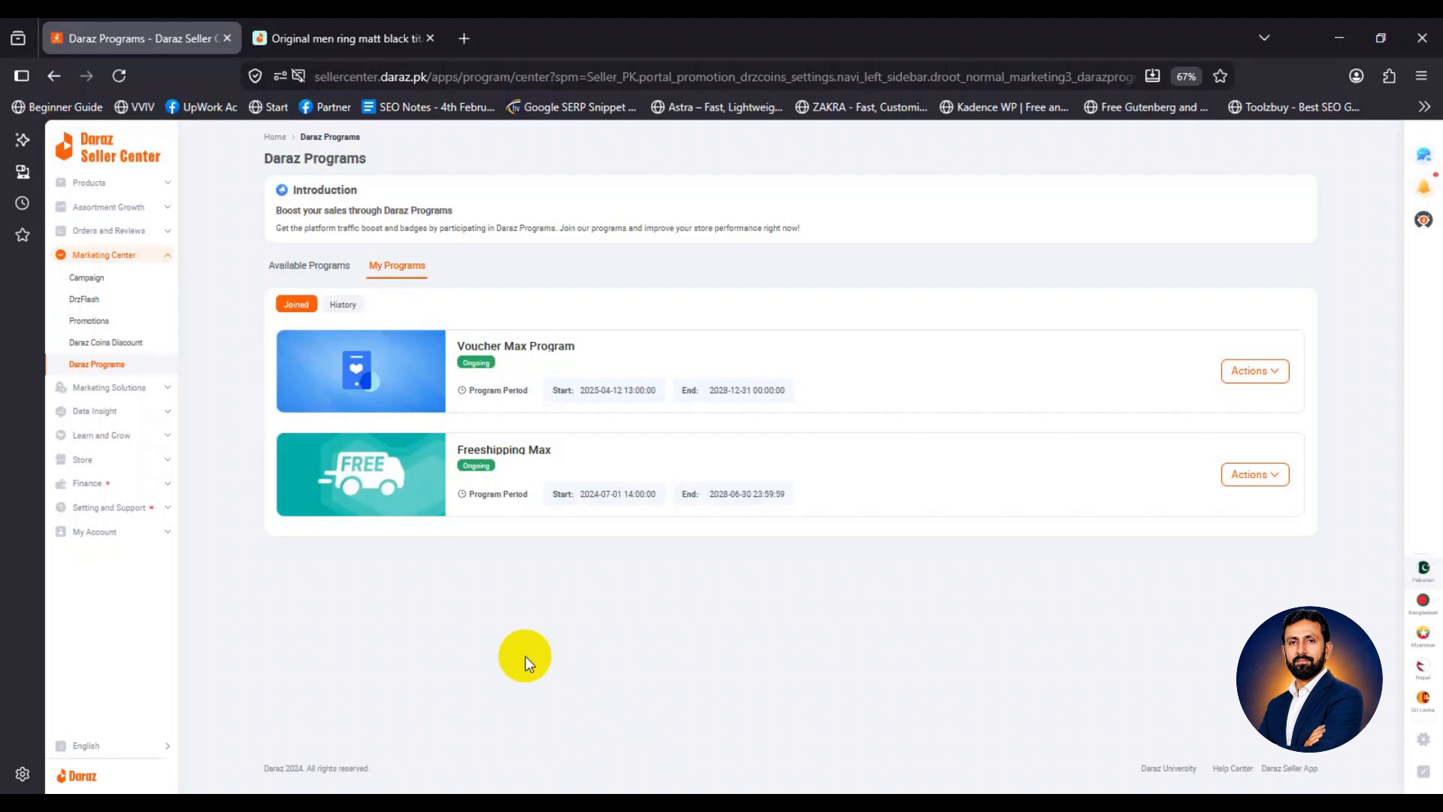
{"action": "left_click", "coordinate": [157, 413]}
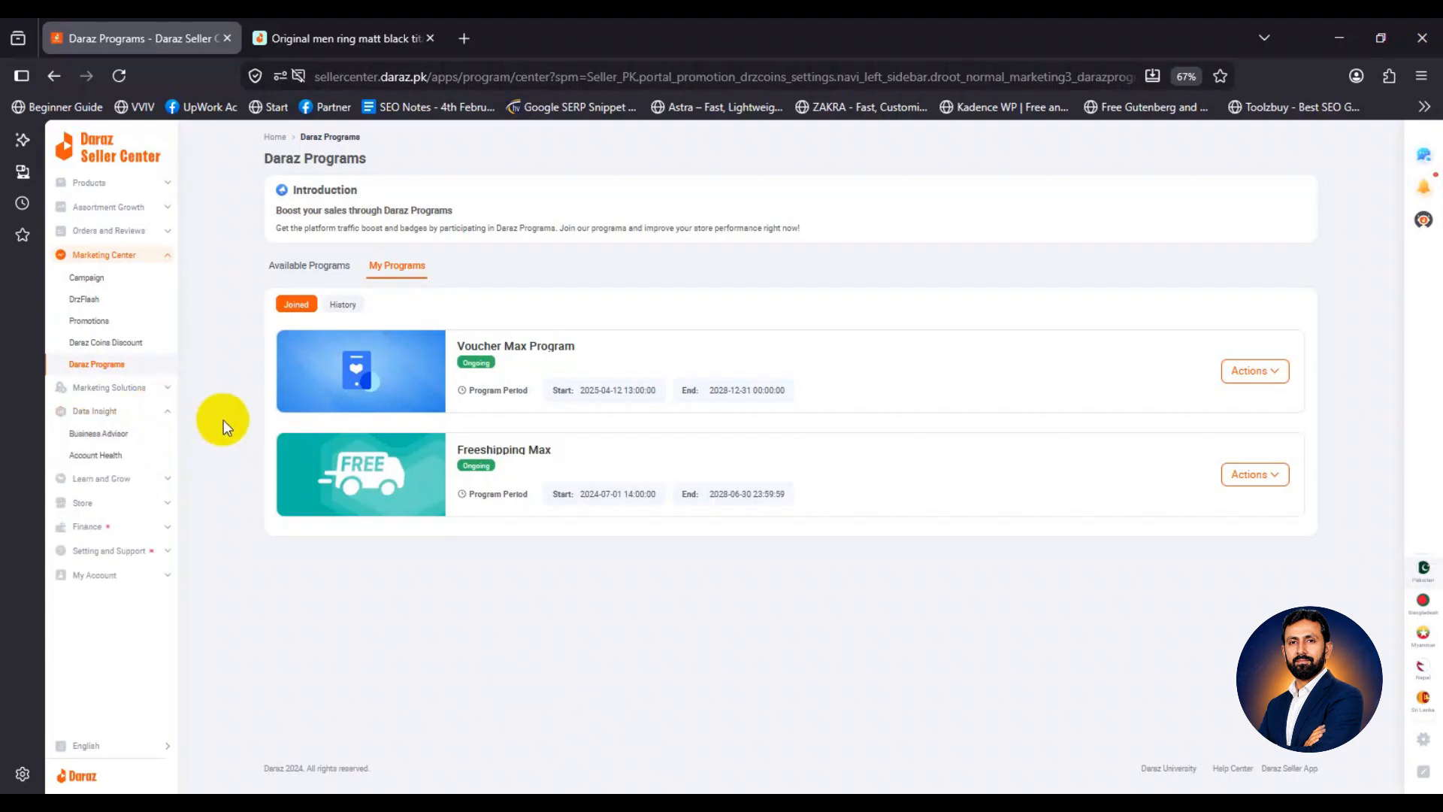
{"action": "left_click", "coordinate": [162, 233]}
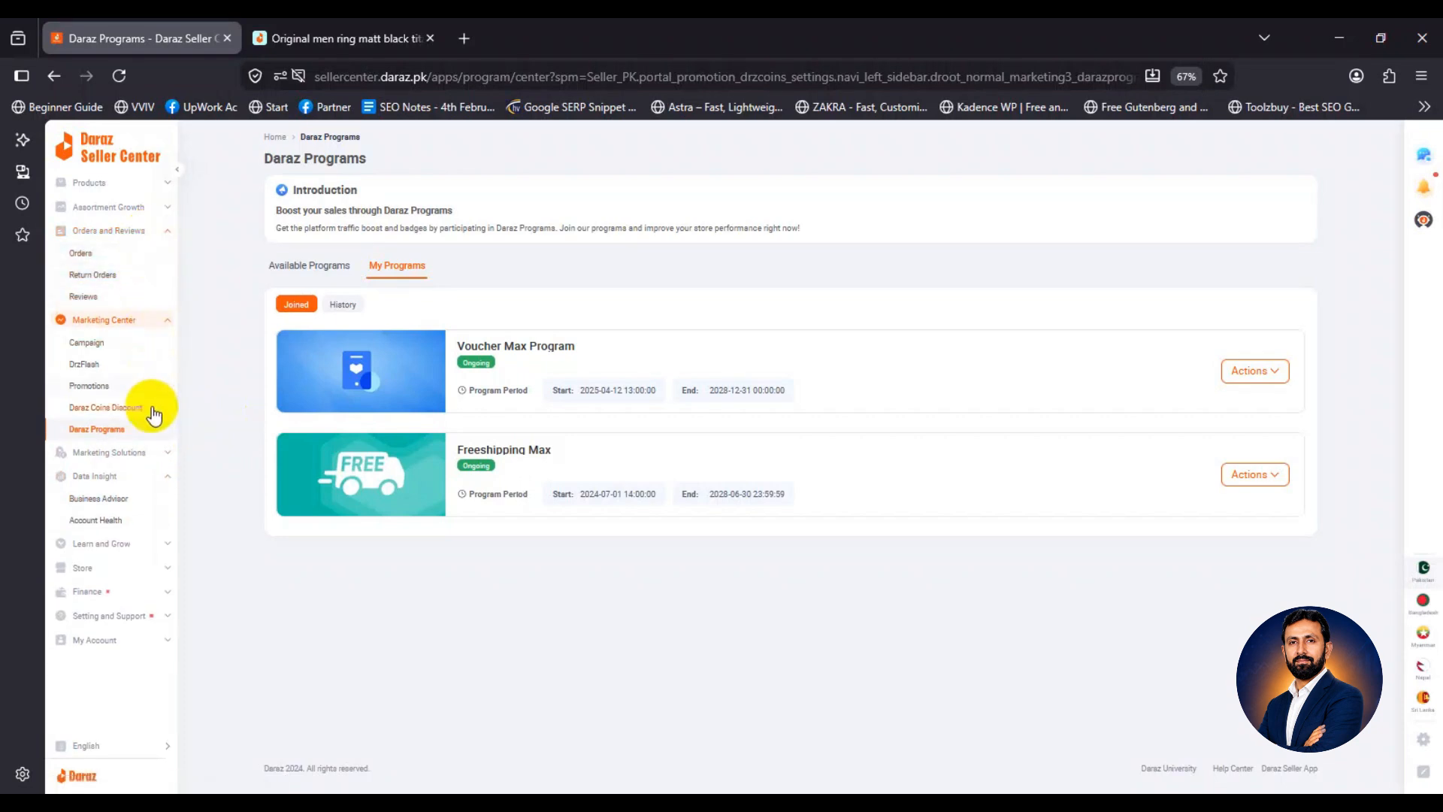
{"action": "left_click", "coordinate": [162, 455]}
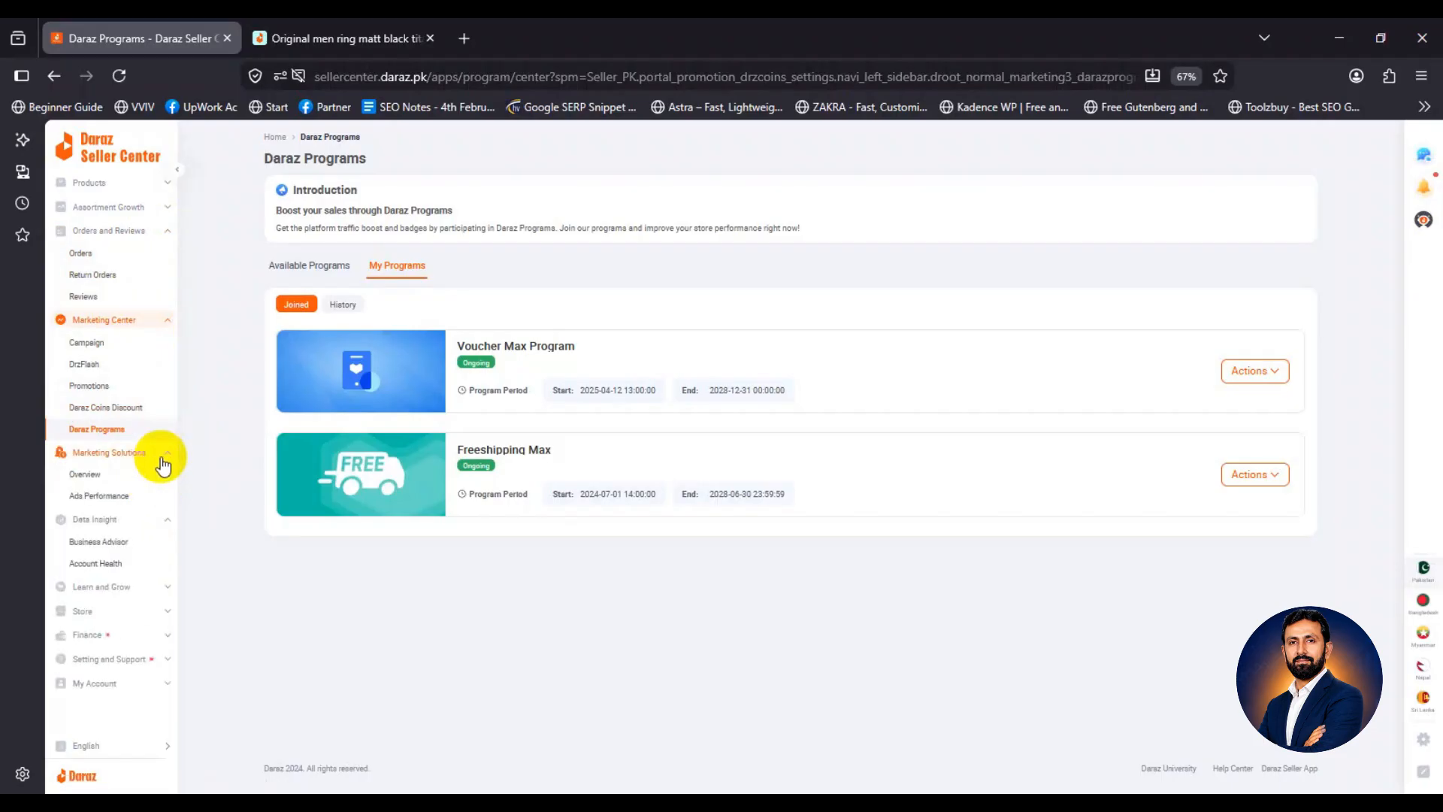